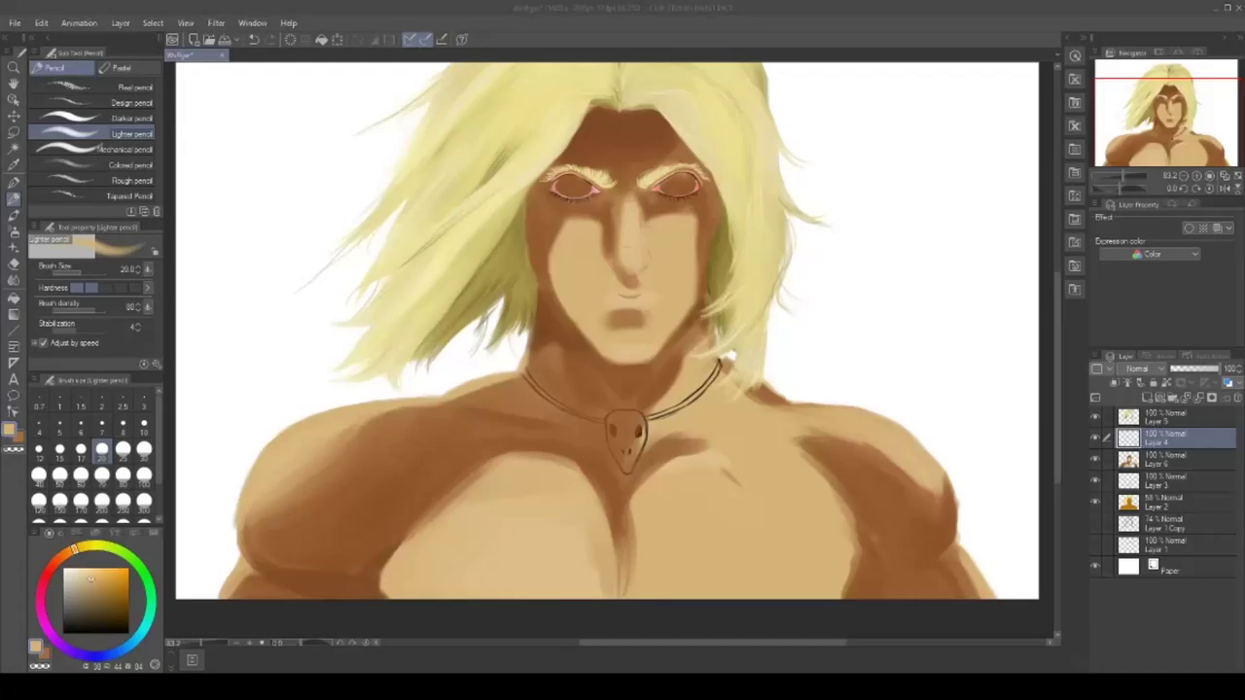
# - Paint light tan highlights and brown shading on the neck above the necklace with the Lighter pencil at size 20
pyautogui.moveTo(239, 528); pyautogui.dragTo(239, 540)
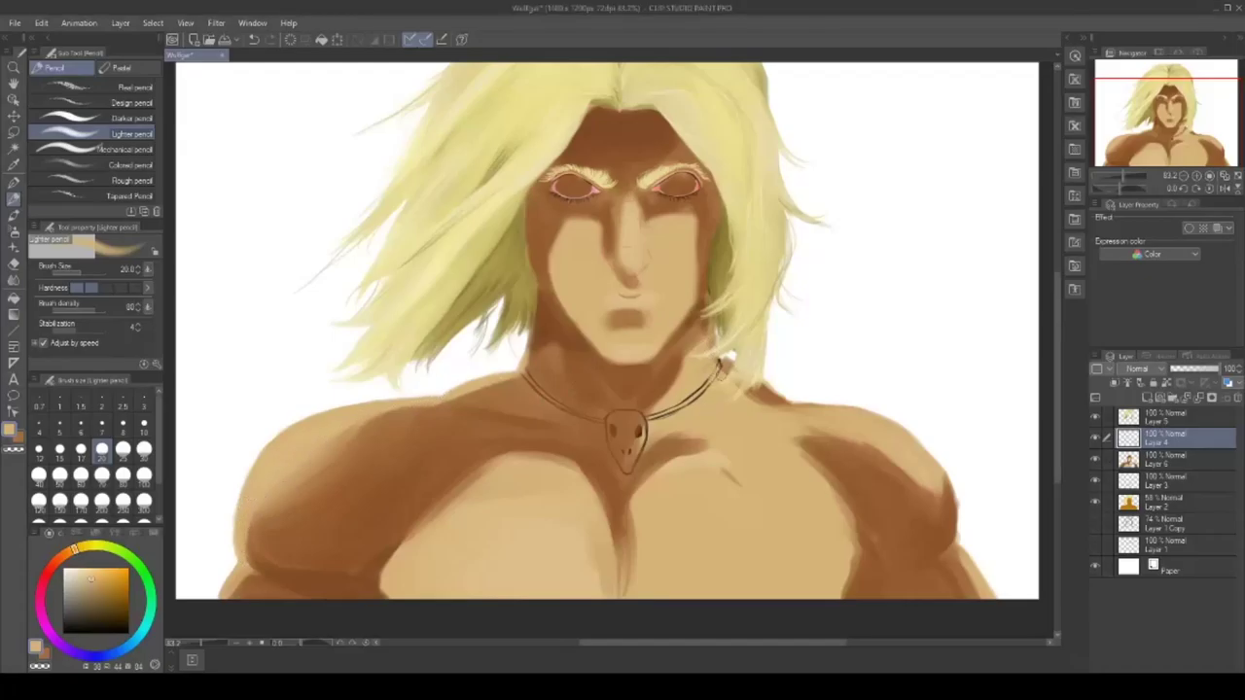
pyautogui.moveTo(568, 360); pyautogui.dragTo(577, 403)
pyautogui.click(45, 654)
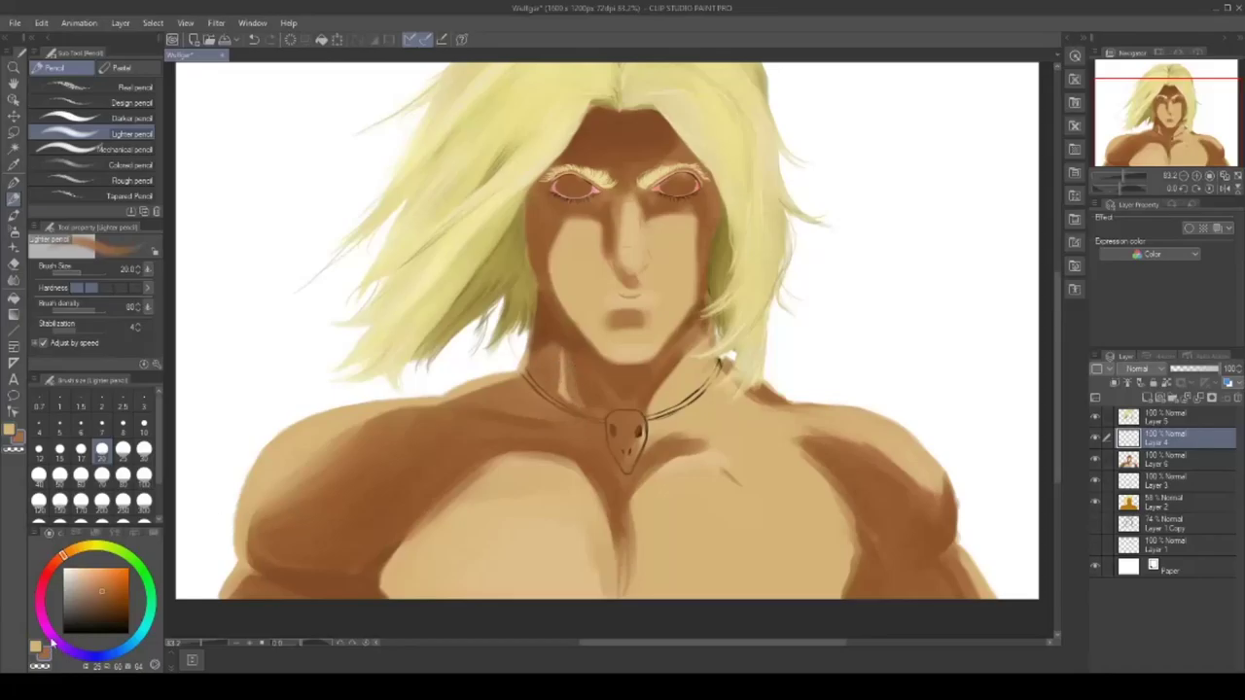
pyautogui.click(14, 165)
pyautogui.click(586, 373)
pyautogui.click(13, 199)
pyautogui.keyDown('alt'); pyautogui.click(633, 373); pyautogui.keyUp('alt')
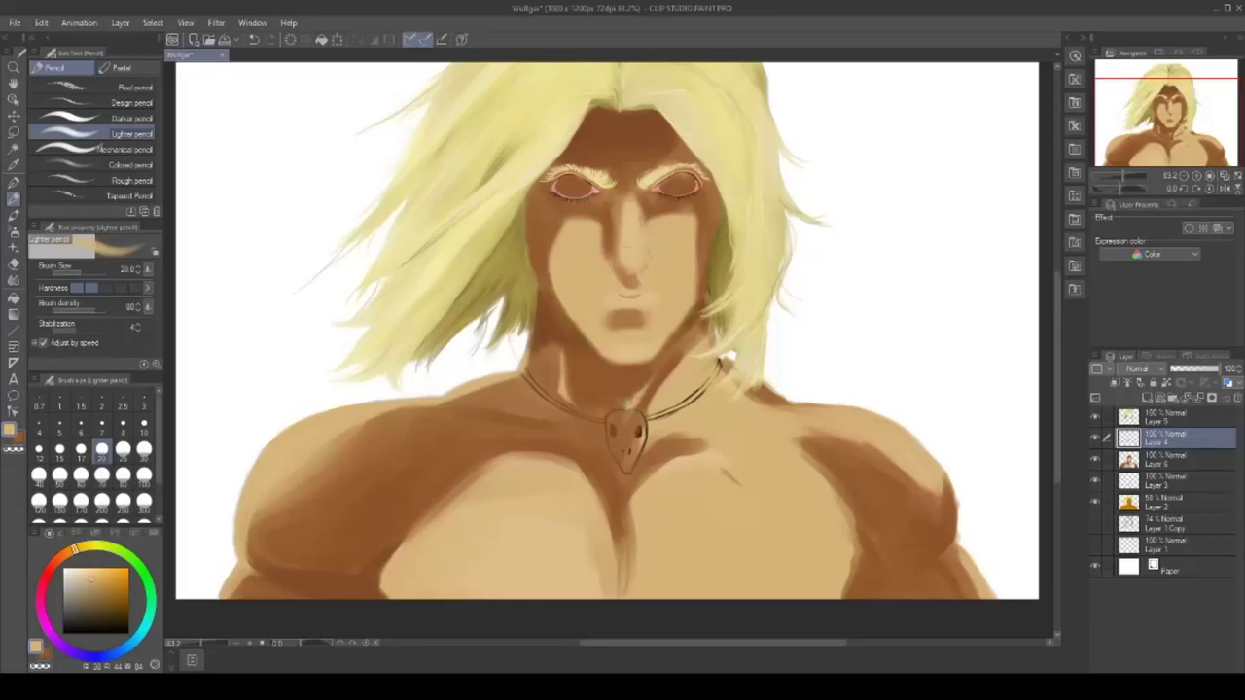
# - Add a new layer at the top of the layer stack and choose a pale cream colour
pyautogui.click(1146, 420)
pyautogui.click(1147, 398)
pyautogui.click(77, 573)
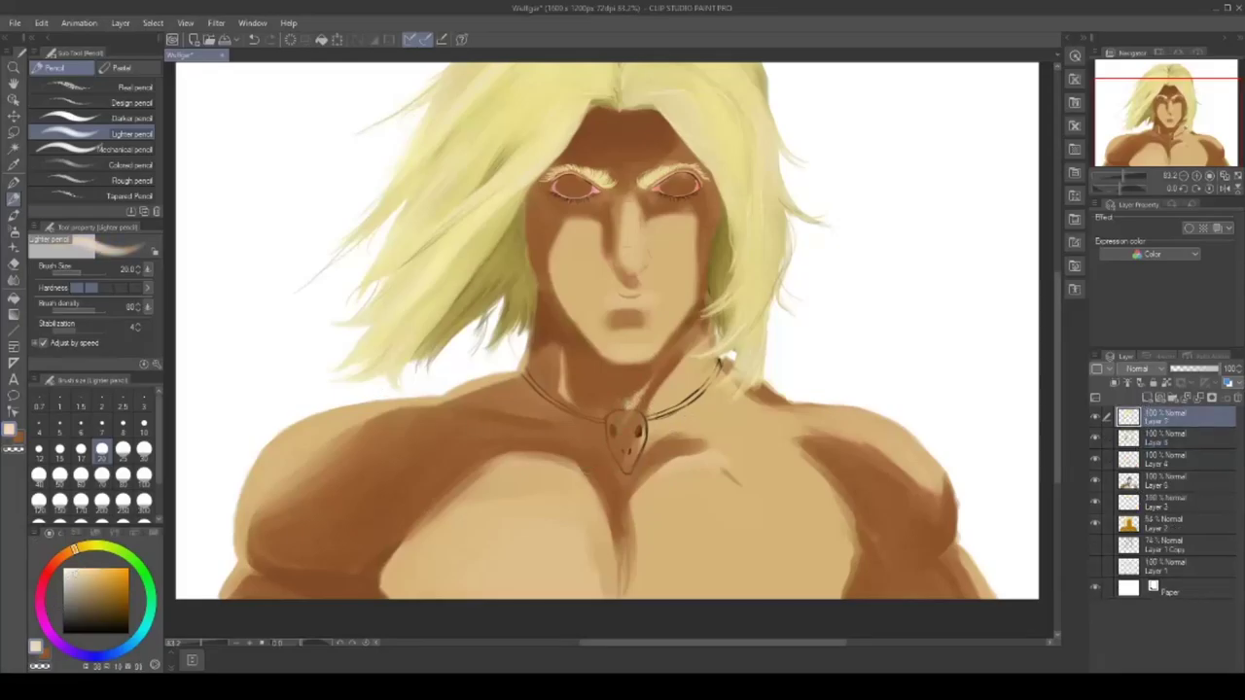
# - Fill the skull pendant's silhouette with solid cream over the sketch, using the Darker pencil at size 7
pyautogui.moveTo(611, 429); pyautogui.dragTo(641, 416)
pyautogui.click(107, 119)
pyautogui.scroll(8, 612, 352)
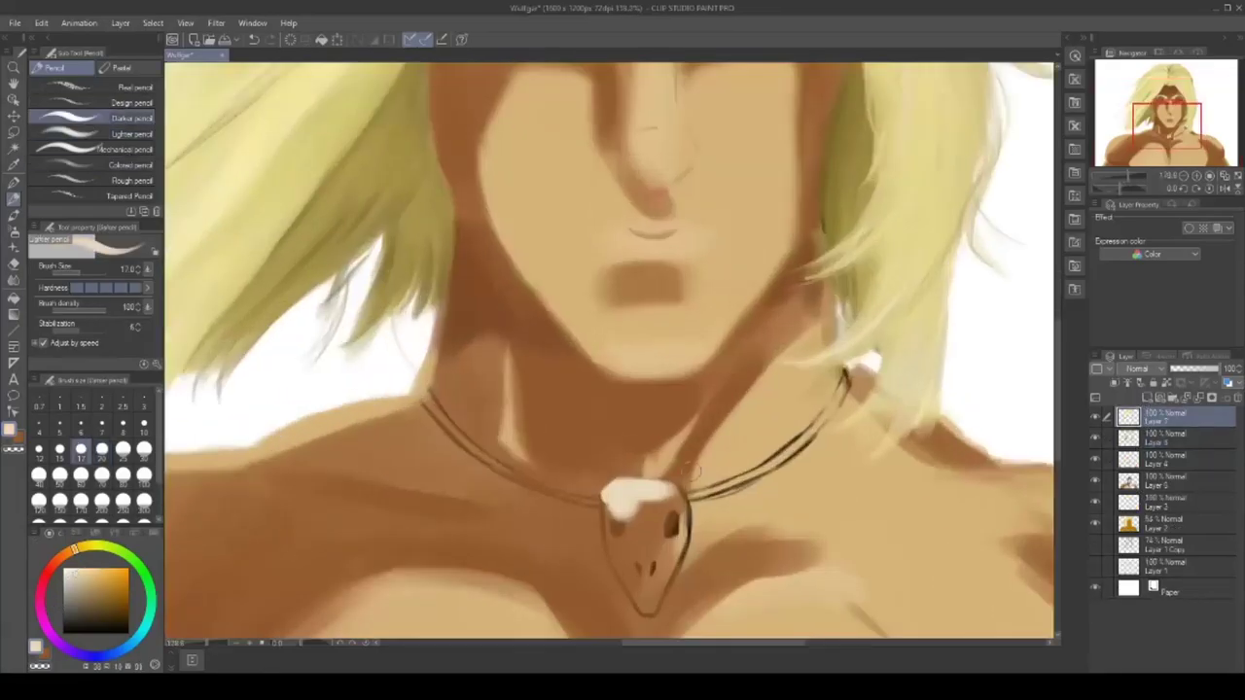
pyautogui.press('[')
pyautogui.press('[')
pyautogui.press('[')
pyautogui.press('[')
pyautogui.press('[')
pyautogui.moveTo(602, 493)
pyautogui.mouseDown()
pyautogui.moveTo(603, 544)
pyautogui.moveTo(640, 552)
pyautogui.mouseUp()
pyautogui.moveTo(603, 494)
pyautogui.mouseDown()
pyautogui.moveTo(673, 486)
pyautogui.moveTo(657, 482)
pyautogui.moveTo(687, 514)
pyautogui.moveTo(615, 545)
pyautogui.moveTo(681, 511)
pyautogui.moveTo(671, 540)
pyautogui.moveTo(605, 530)
pyautogui.moveTo(607, 548)
pyautogui.moveTo(603, 532)
pyautogui.moveTo(633, 607)
pyautogui.moveTo(651, 615)
pyautogui.mouseUp()
pyautogui.moveTo(301, 643); pyautogui.dragTo(323, 644)
pyautogui.moveTo(374, 229)
pyautogui.mouseDown()
pyautogui.moveTo(441, 243)
pyautogui.moveTo(371, 237)
pyautogui.moveTo(407, 299)
pyautogui.mouseUp()
pyautogui.moveTo(310, 643); pyautogui.dragTo(275, 643)
pyautogui.moveTo(617, 167)
pyautogui.mouseDown()
pyautogui.moveTo(669, 104)
pyautogui.moveTo(671, 149)
pyautogui.mouseUp()
pyautogui.scroll(2, 601, 292)
# - Trim the edge of the cream skull shape with the Hard eraser at size 17
pyautogui.press('e')
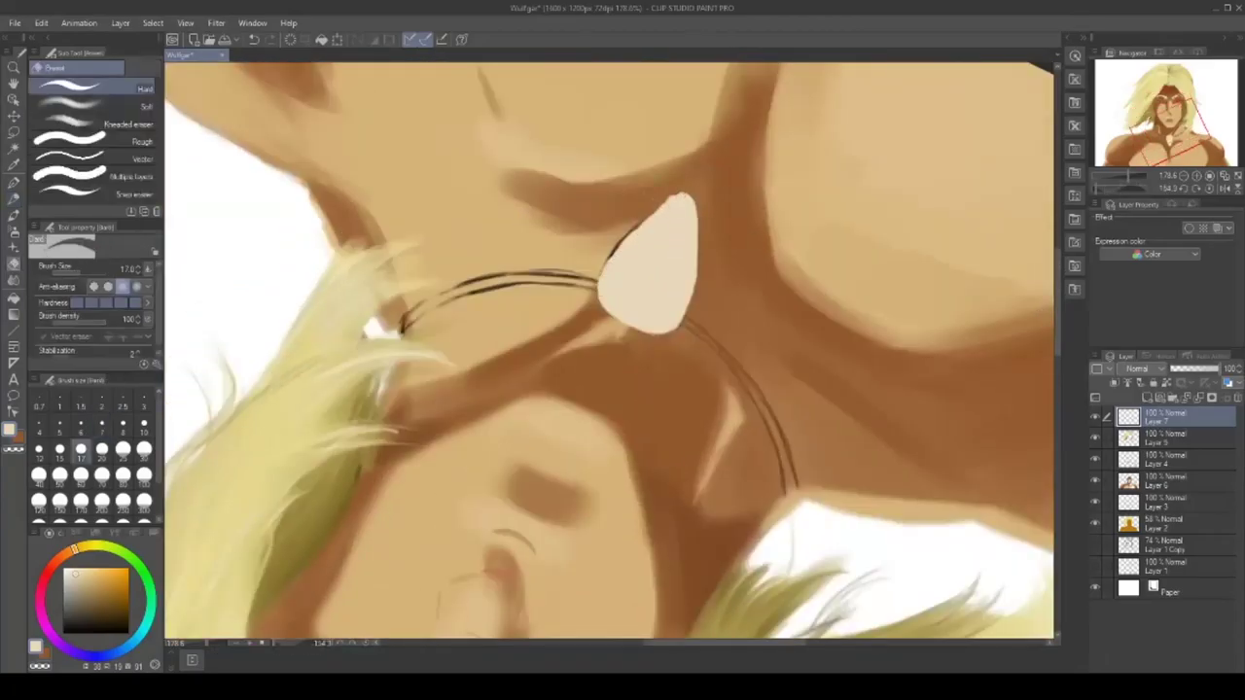
pyautogui.press('p')
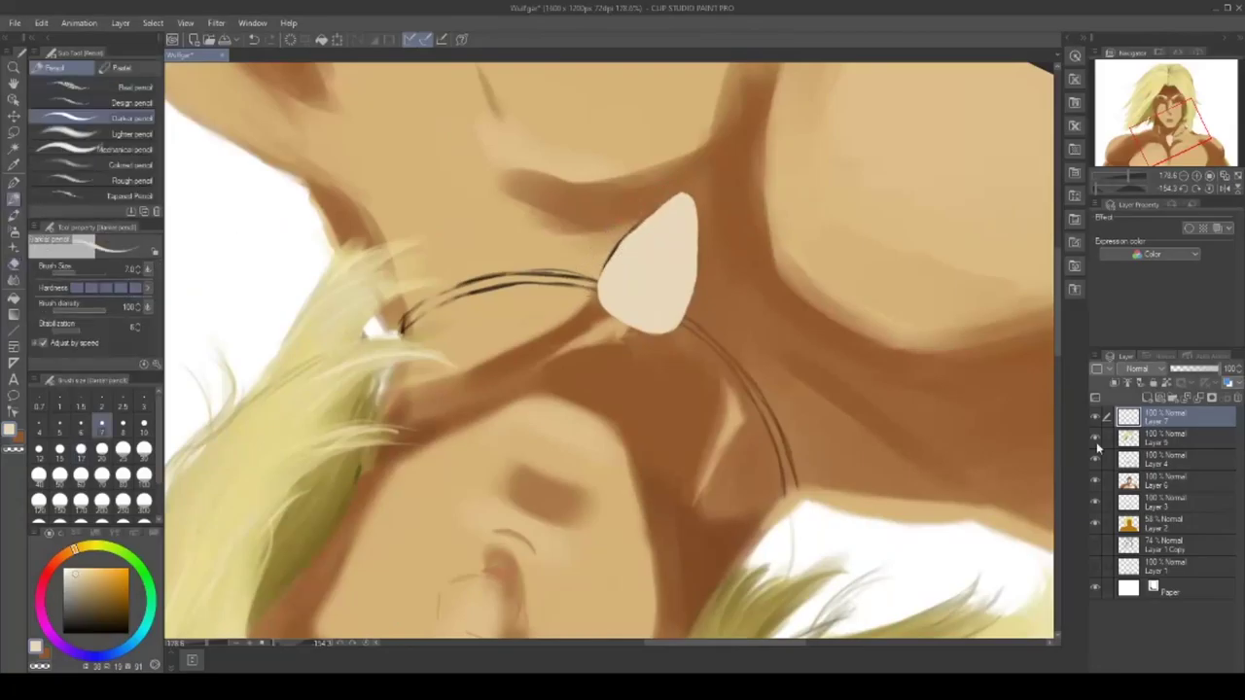
pyautogui.click(1095, 502)
pyautogui.click(1097, 503)
pyautogui.click(16, 266)
pyautogui.moveTo(625, 236); pyautogui.dragTo(632, 233)
pyautogui.moveTo(660, 278); pyautogui.dragTo(230, 470)
# - Paint two oval eye sockets on the skull in dark olive-brown and deepen them with darker brown, using the Darker pencil
pyautogui.press('p')
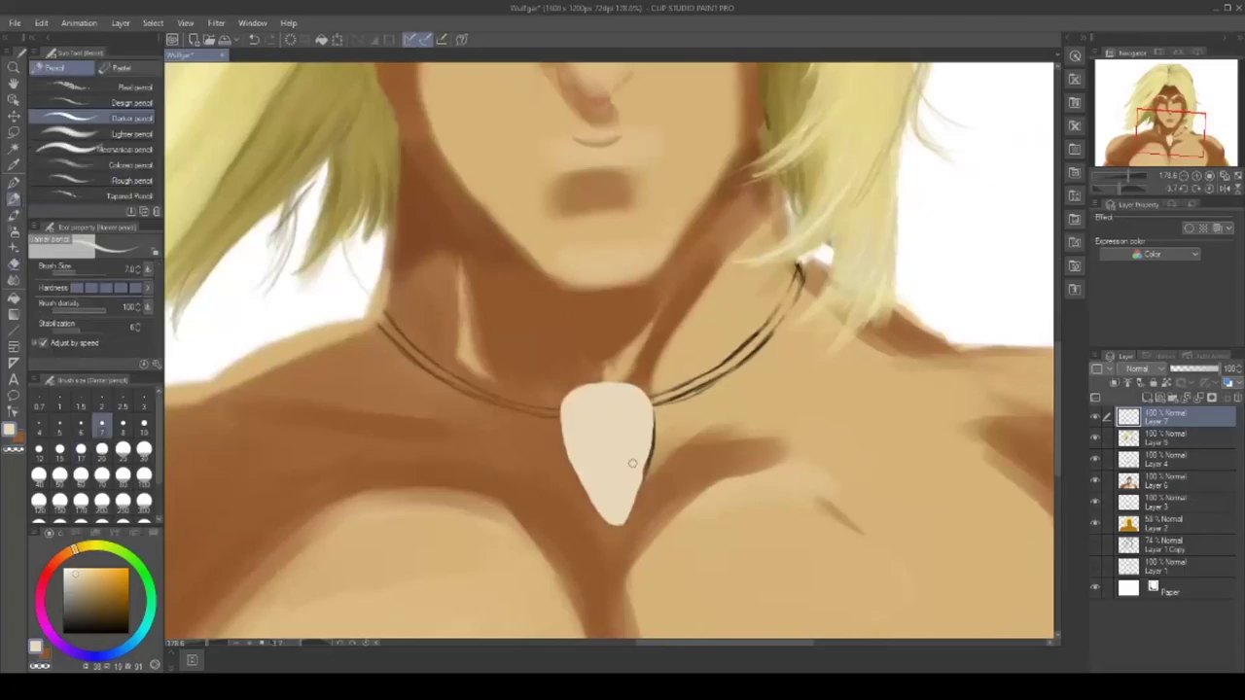
pyautogui.click(96, 608)
pyautogui.moveTo(581, 427)
pyautogui.mouseDown()
pyautogui.moveTo(578, 449)
pyautogui.moveTo(579, 434)
pyautogui.moveTo(635, 439)
pyautogui.mouseUp()
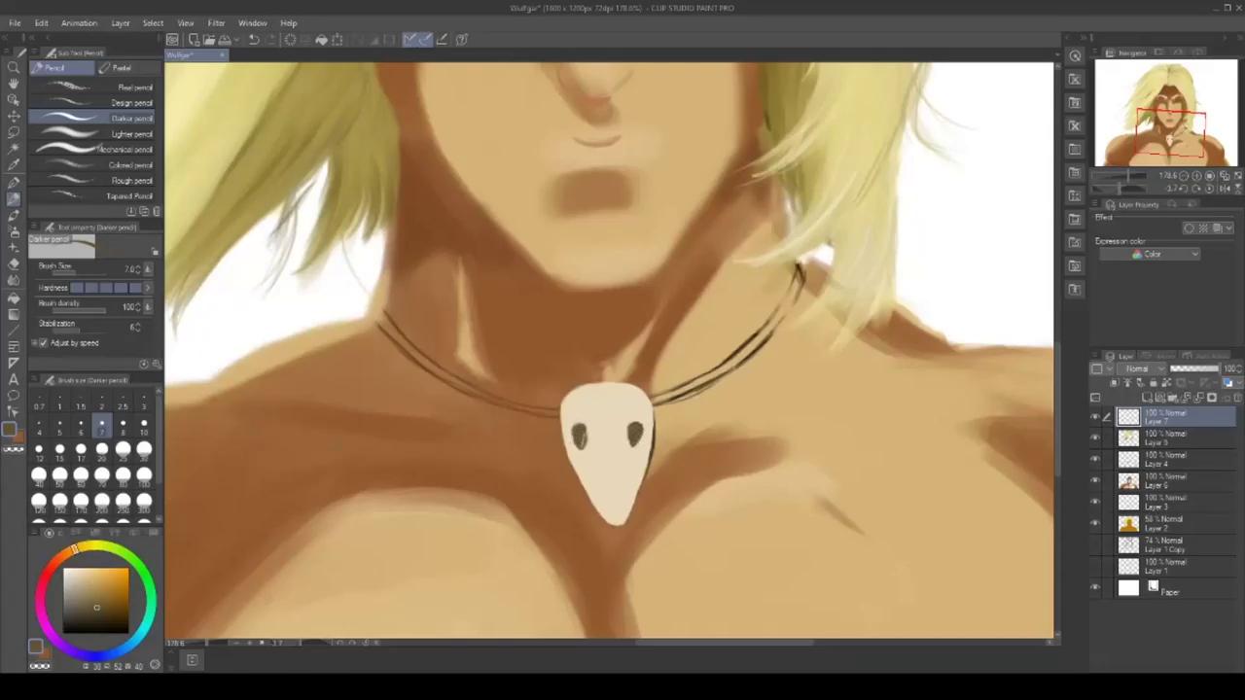
pyautogui.click(110, 617)
pyautogui.moveTo(583, 434); pyautogui.dragTo(580, 445)
pyautogui.click(123, 401)
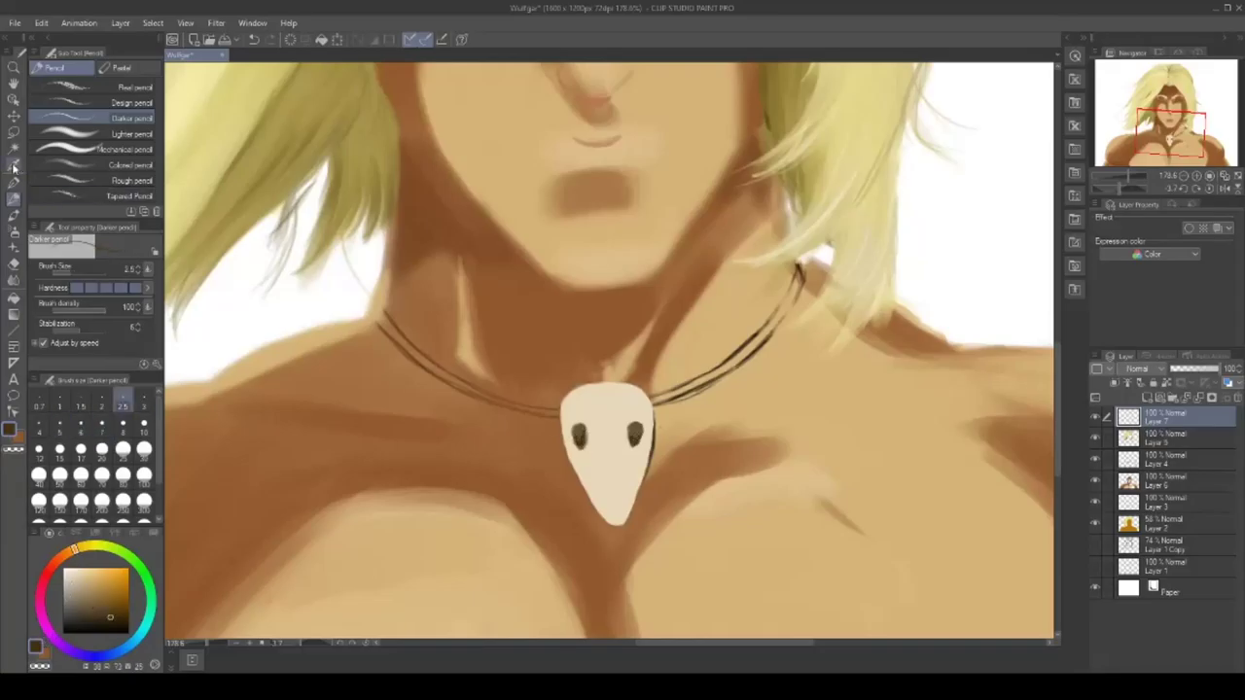
# - Soften the edges of the skull's eye sockets with the Opaque watercolor brush
pyautogui.press('x')
pyautogui.press('x')
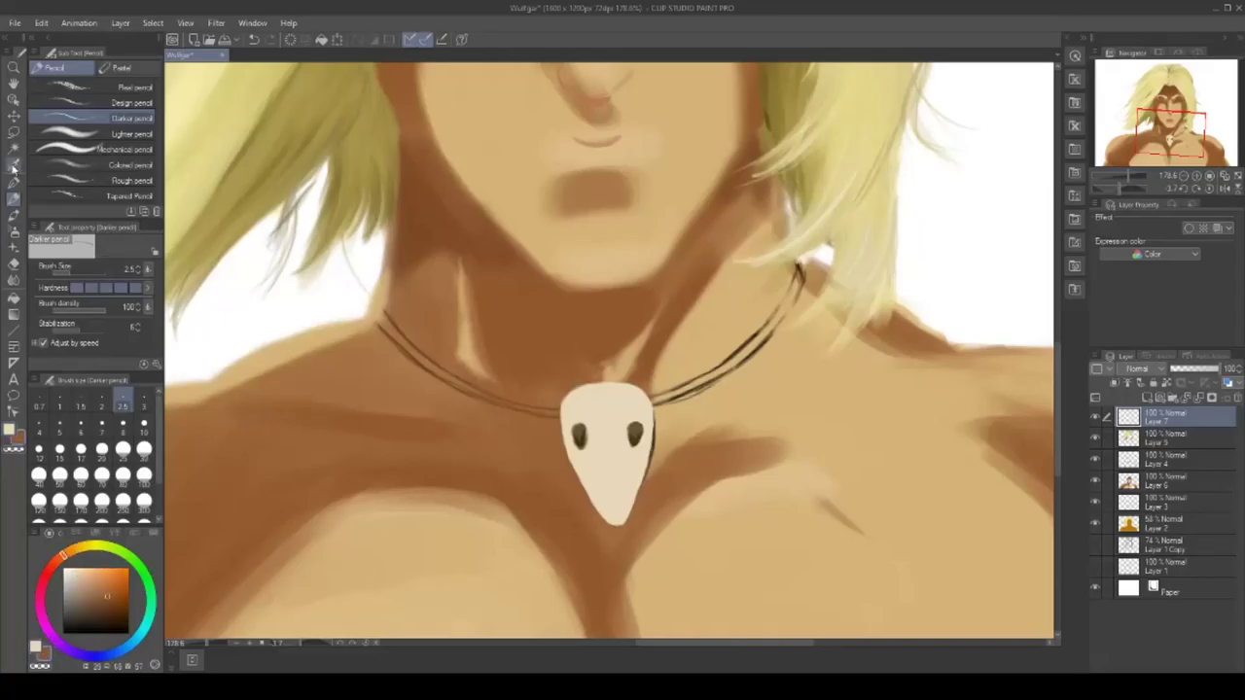
pyautogui.press('b')
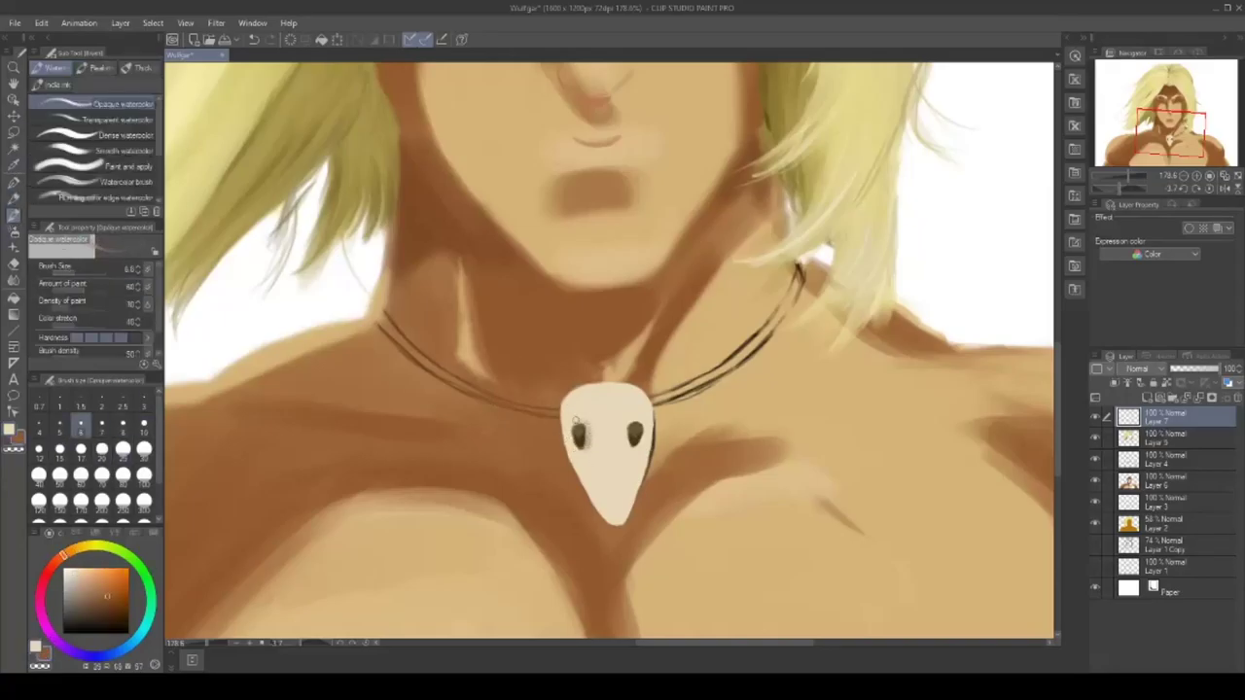
pyautogui.moveTo(630, 422); pyautogui.dragTo(632, 442)
# - Draw two small dark brown nostrils near the skull's tip with the Darker pencil at size 2.5
pyautogui.press('p')
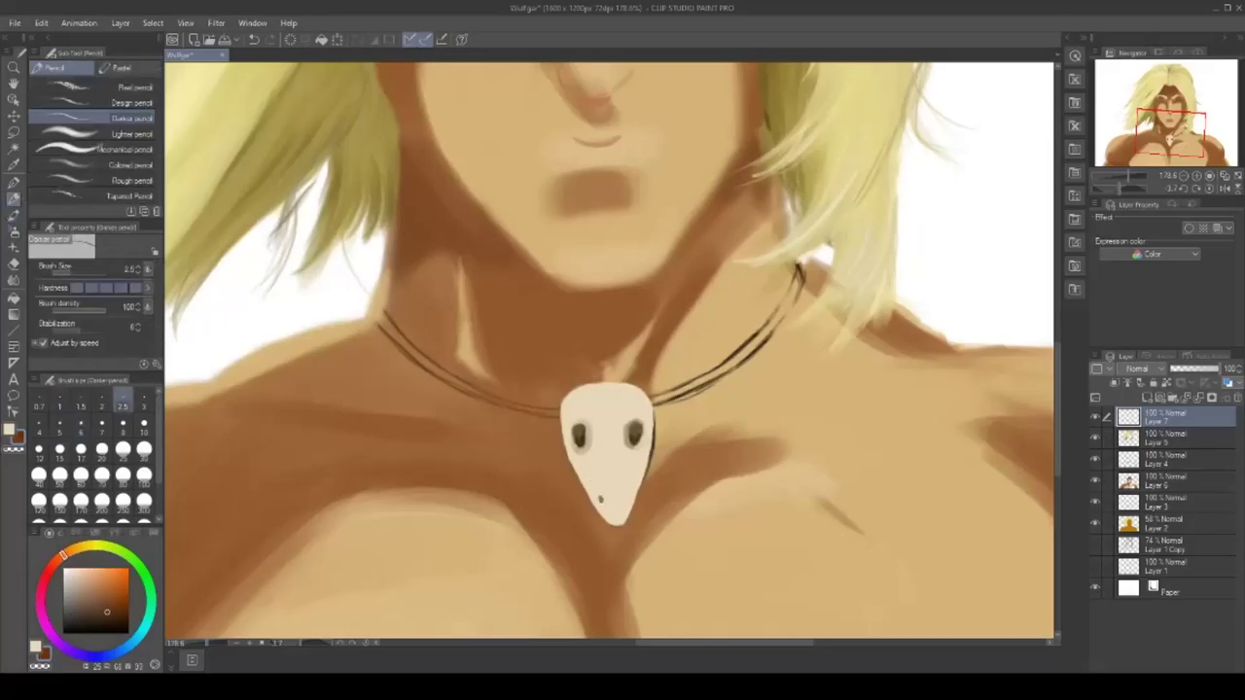
pyautogui.click(199, 643)
pyautogui.click(202, 643)
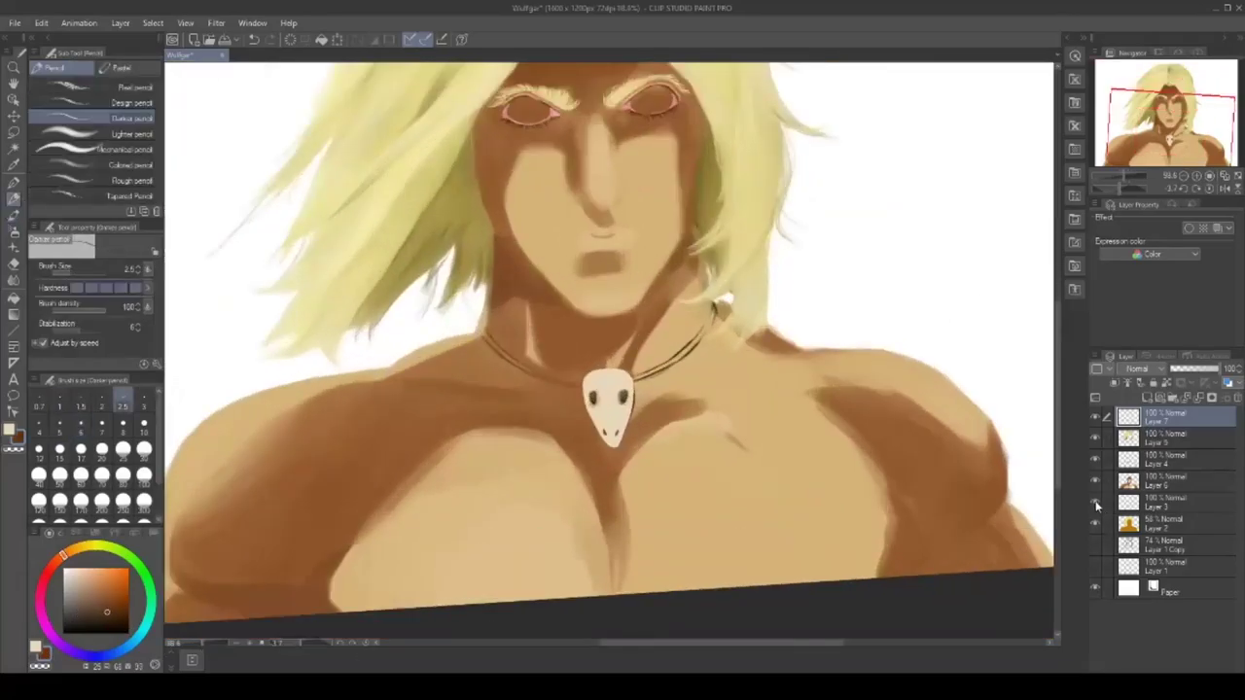
pyautogui.click(1095, 503)
pyautogui.click(1095, 503)
pyautogui.click(198, 643)
pyautogui.click(202, 643)
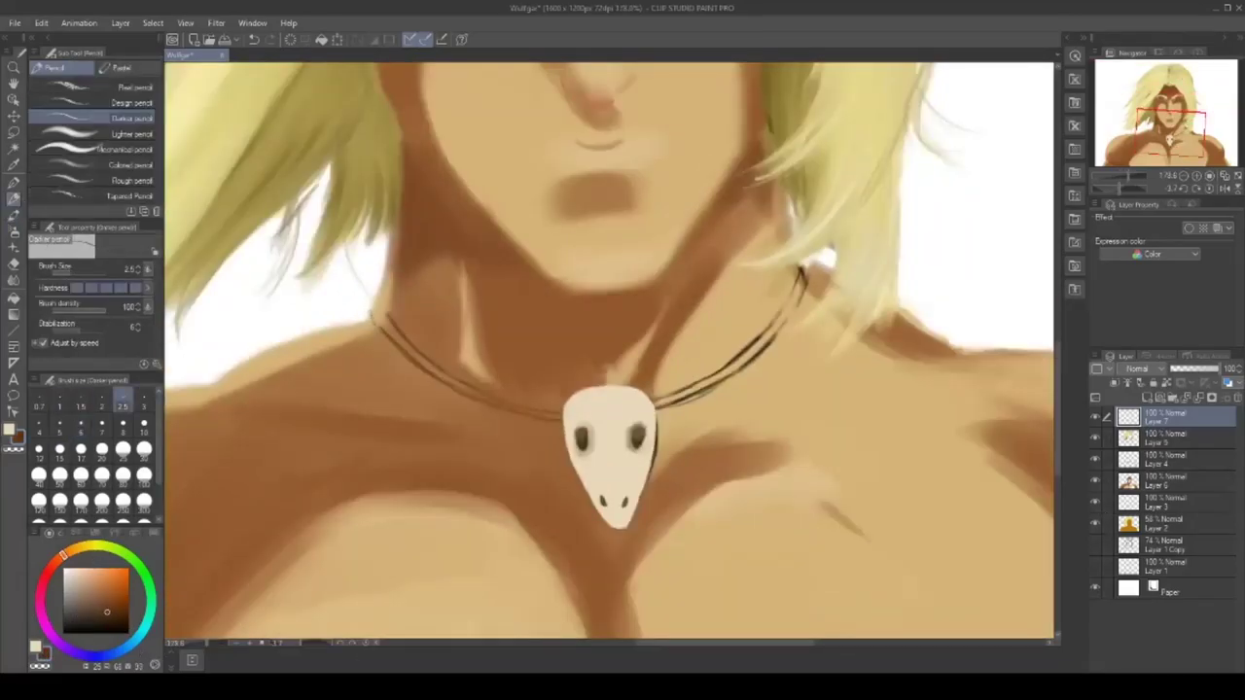
# - Add a new layer and place it directly below the skull pendant's layer
pyautogui.moveTo(307, 642); pyautogui.dragTo(320, 642)
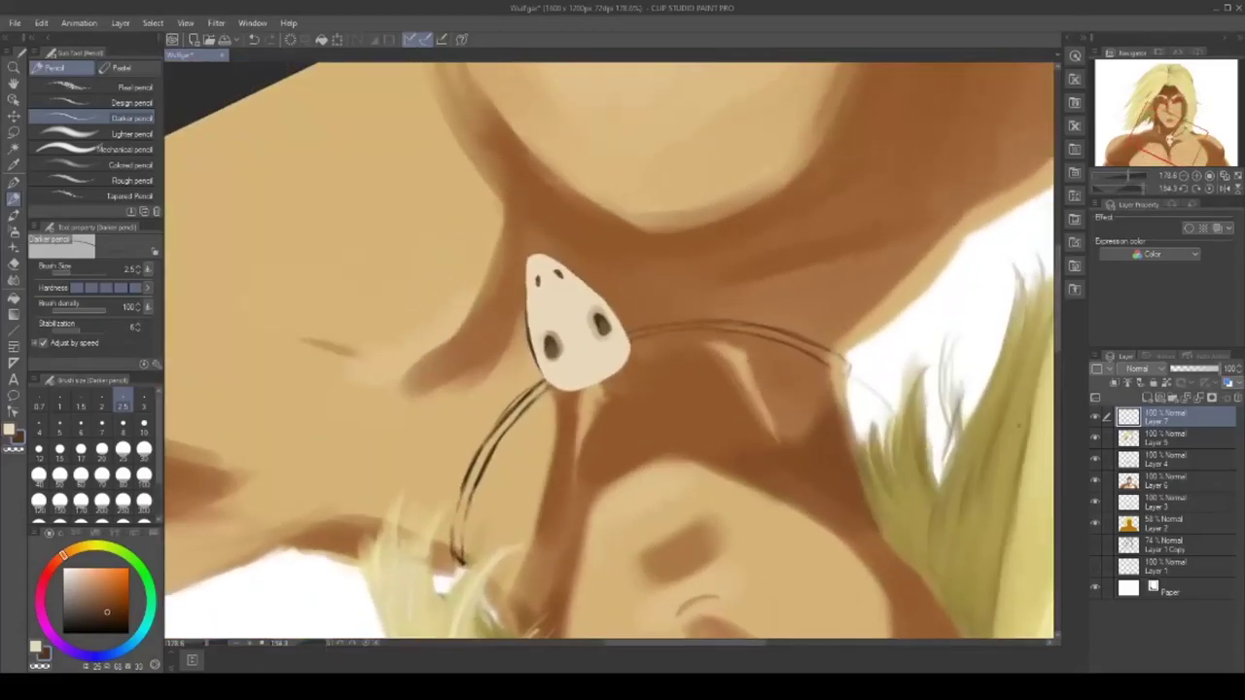
pyautogui.click(1148, 398)
pyautogui.moveTo(1130, 417); pyautogui.dragTo(1105, 438)
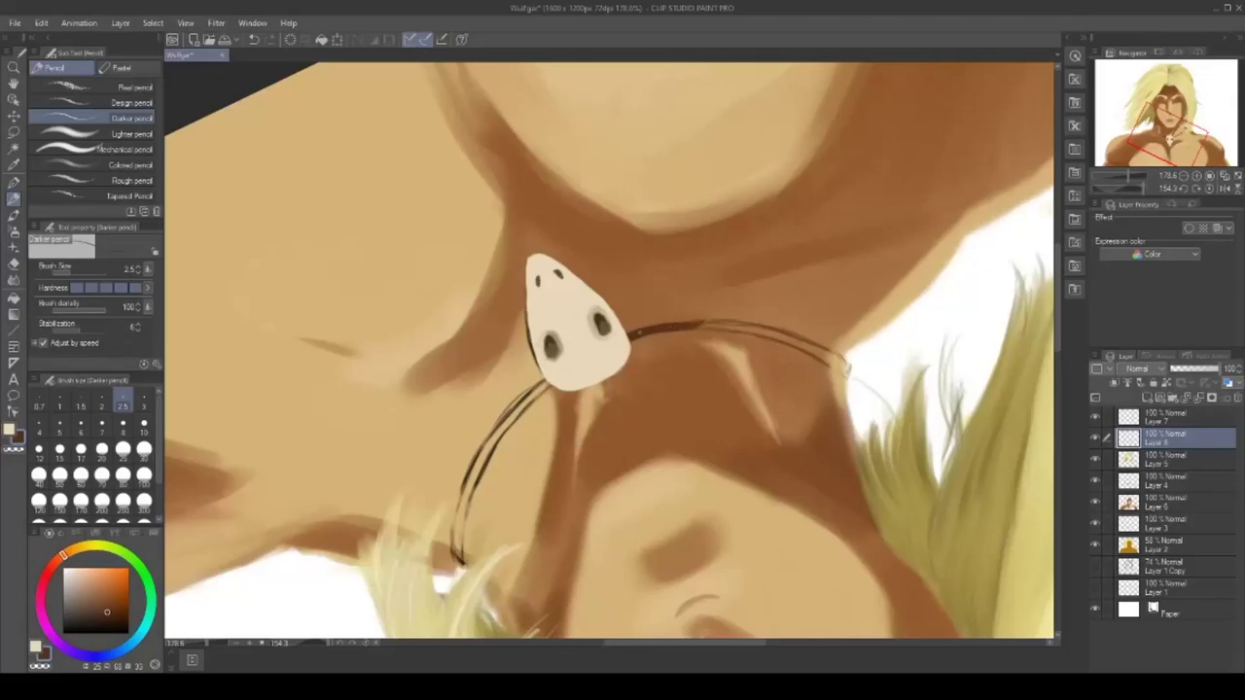
# - Paint the necklace cord on the figure's shadowed shoulder side solid dark brown, raising the Darker pencil to size 4
pyautogui.moveTo(312, 647); pyautogui.dragTo(286, 648)
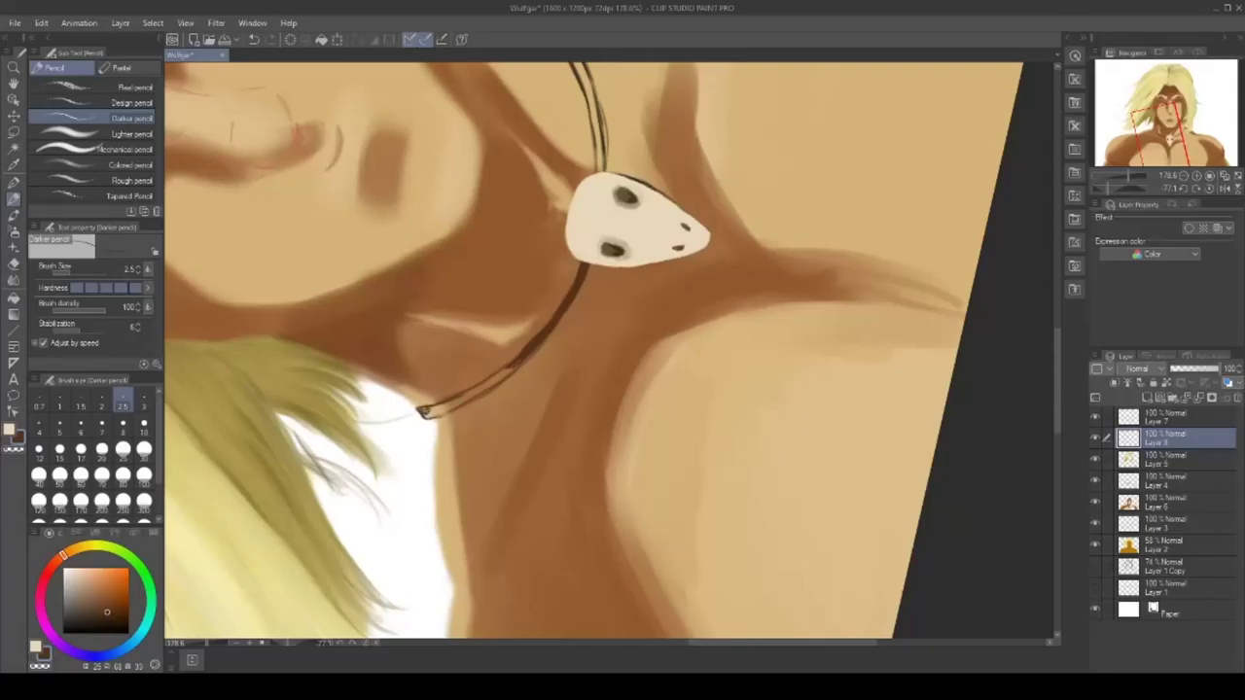
pyautogui.moveTo(426, 413); pyautogui.dragTo(522, 351)
pyautogui.press(']')
pyautogui.press(']')
pyautogui.moveTo(488, 385); pyautogui.dragTo(545, 340)
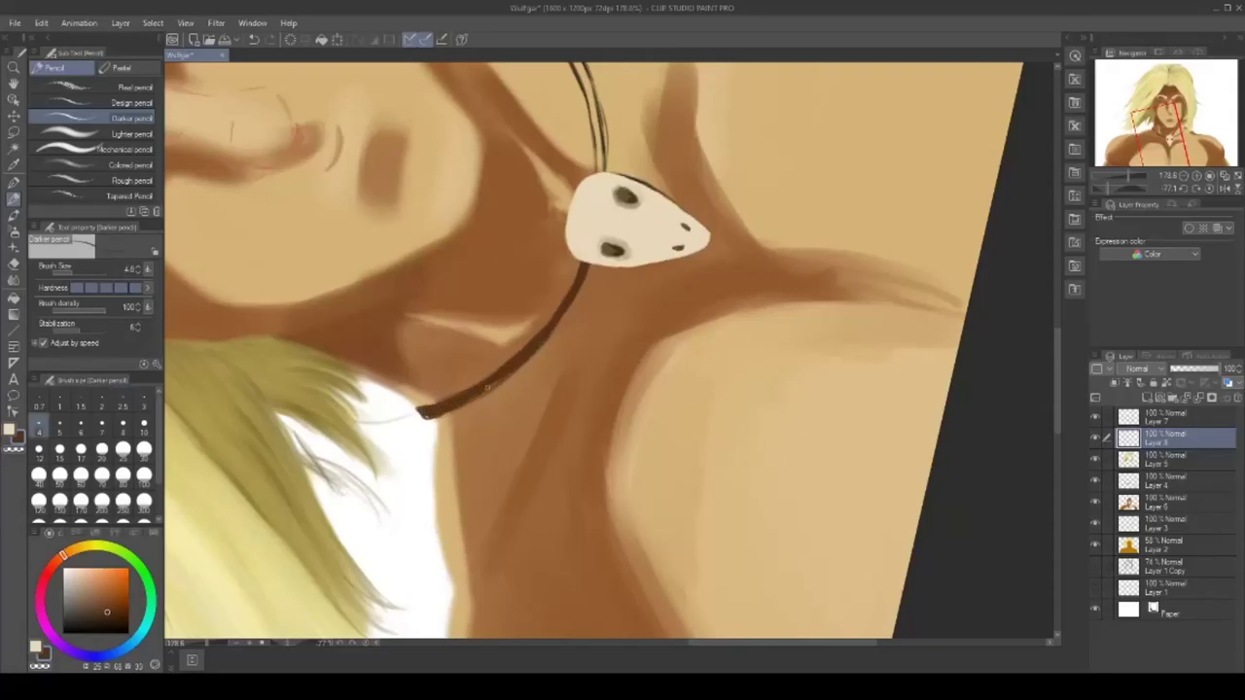
# - Hide Layer 4 and even out the dark brown cord where it meets the skull pendant
pyautogui.click(352, 646)
pyautogui.click(1096, 480)
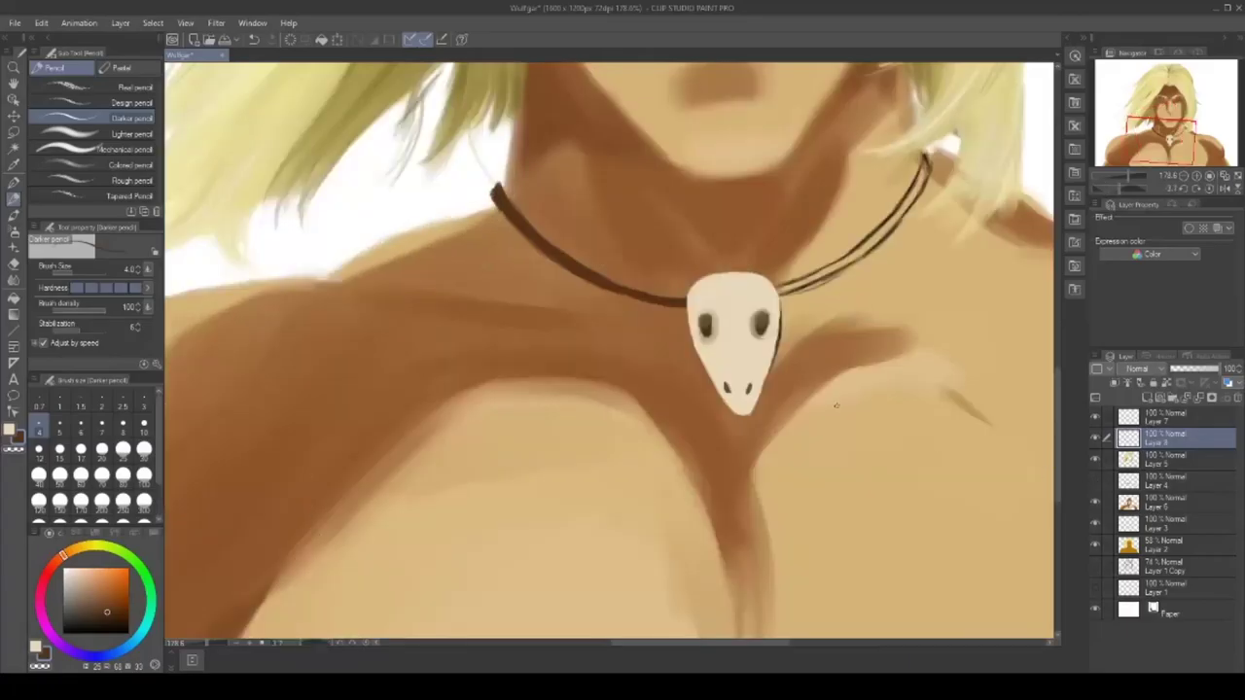
pyautogui.moveTo(628, 288); pyautogui.dragTo(679, 299)
# - Erase the leftover black sketch line along the skull pendant's edge on Layer 3
pyautogui.press('e')
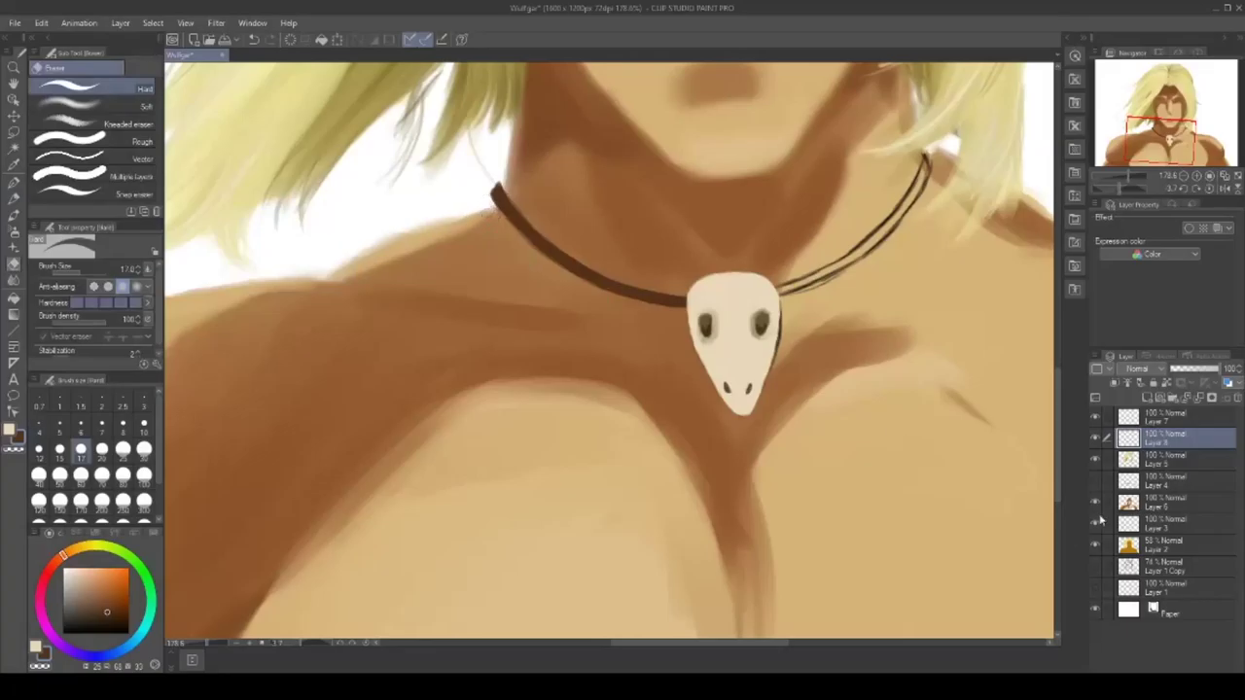
pyautogui.click(1095, 523)
pyautogui.click(1095, 523)
pyautogui.click(1162, 523)
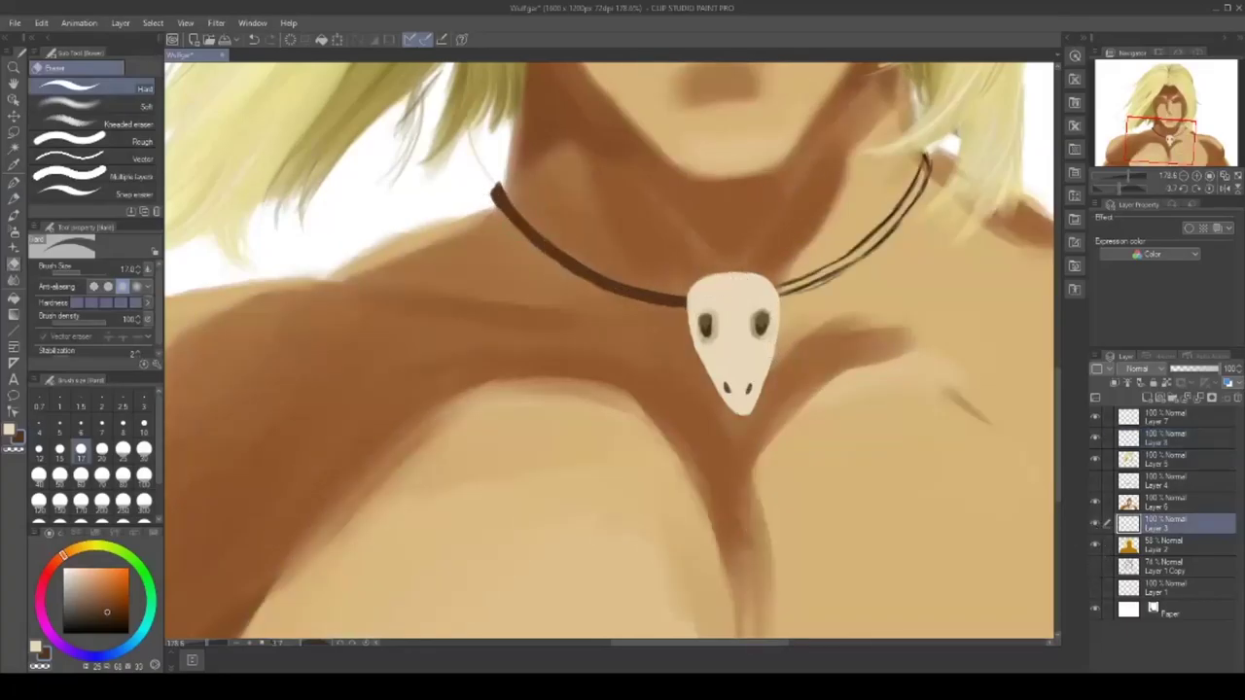
# - Return to the cord layer below the skull layer and touch up the painted half of the cord
pyautogui.click(1160, 421)
pyautogui.click(1096, 417)
pyautogui.click(1095, 417)
pyautogui.click(1095, 438)
pyautogui.click(1095, 437)
pyautogui.click(1158, 438)
pyautogui.click(14, 199)
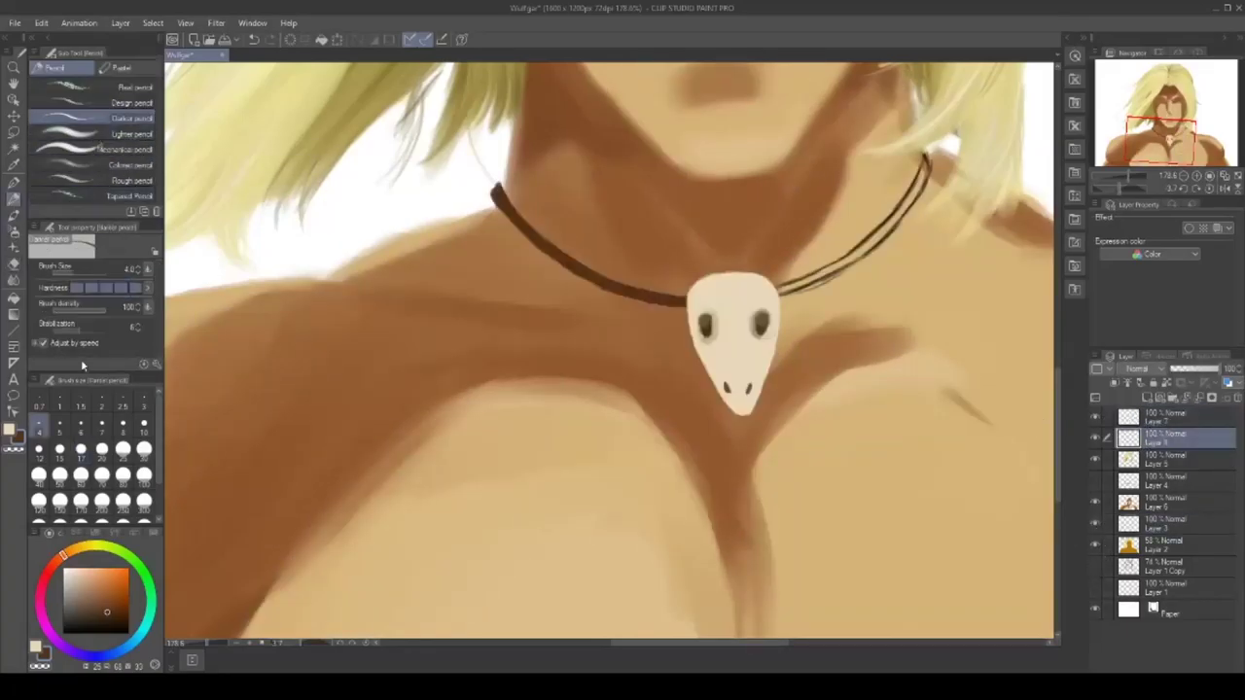
pyautogui.moveTo(546, 250); pyautogui.dragTo(614, 285)
pyautogui.keyDown('alt'); pyautogui.click(706, 326); pyautogui.keyUp('alt')
pyautogui.press('e')
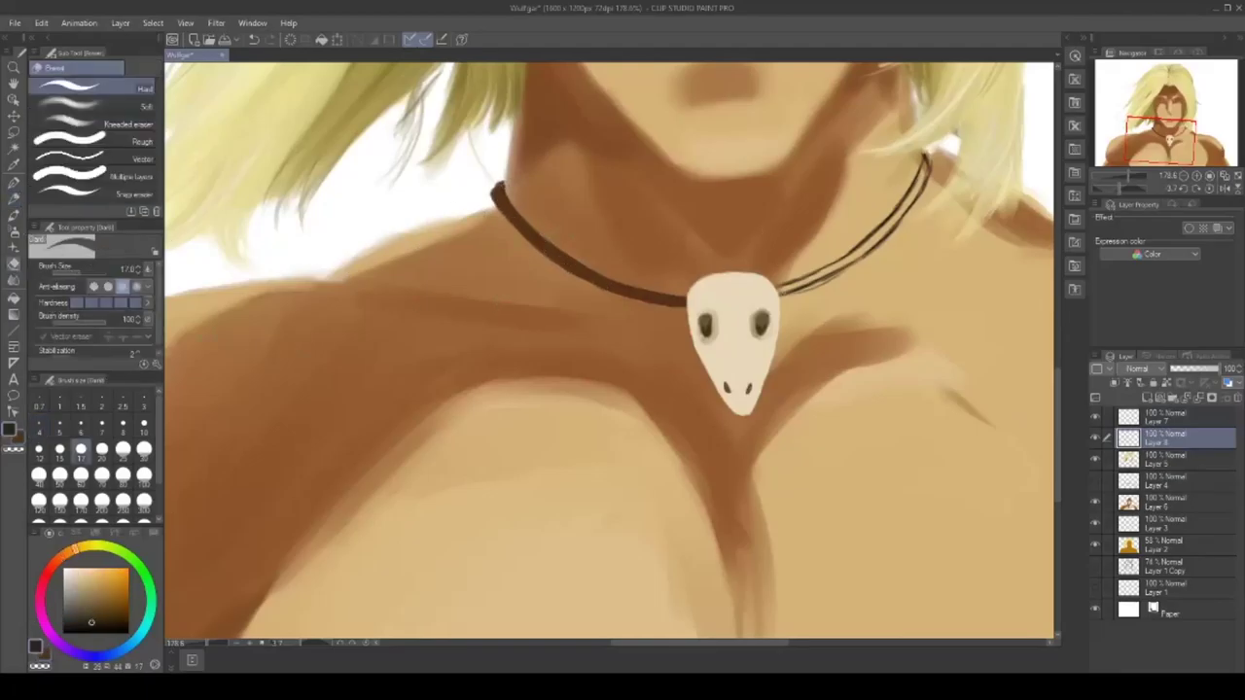
# - Paint the remaining half of the necklace cord solid dark brown, from the hair down to the skull, with the Darker pencil
pyautogui.click(13, 199)
pyautogui.moveTo(900, 533)
pyautogui.mouseDown()
pyautogui.moveTo(614, 606)
pyautogui.moveTo(864, 319)
pyautogui.mouseUp()
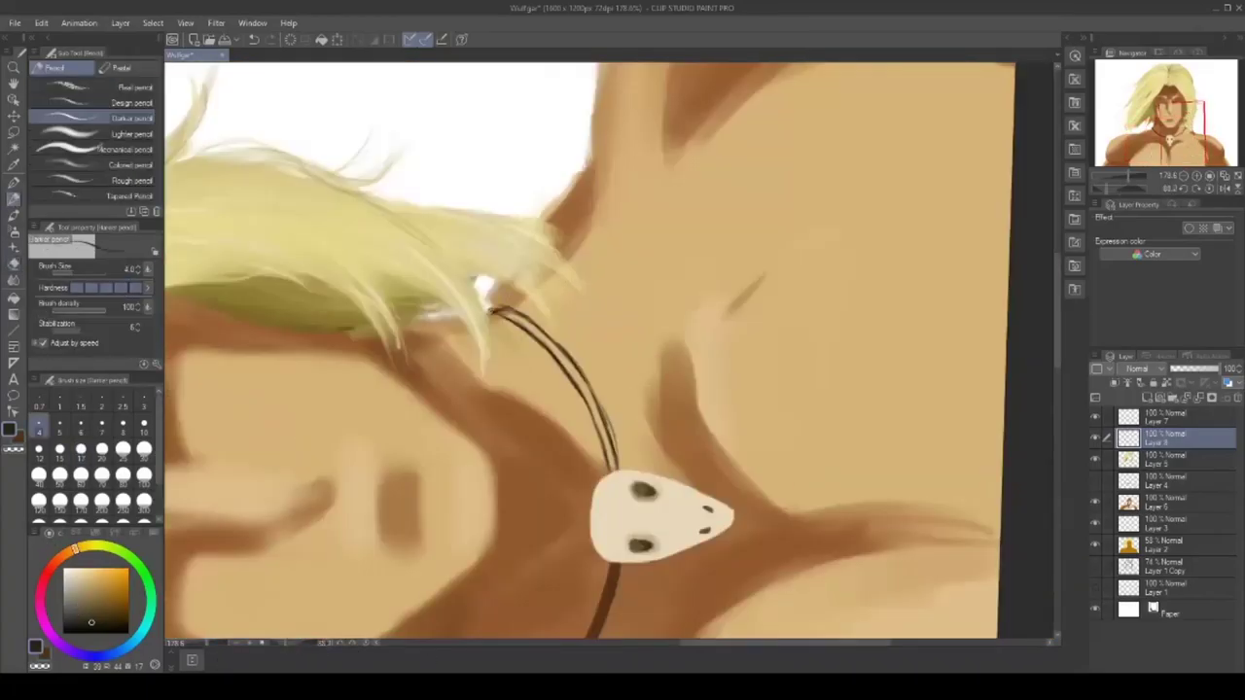
pyautogui.press('x')
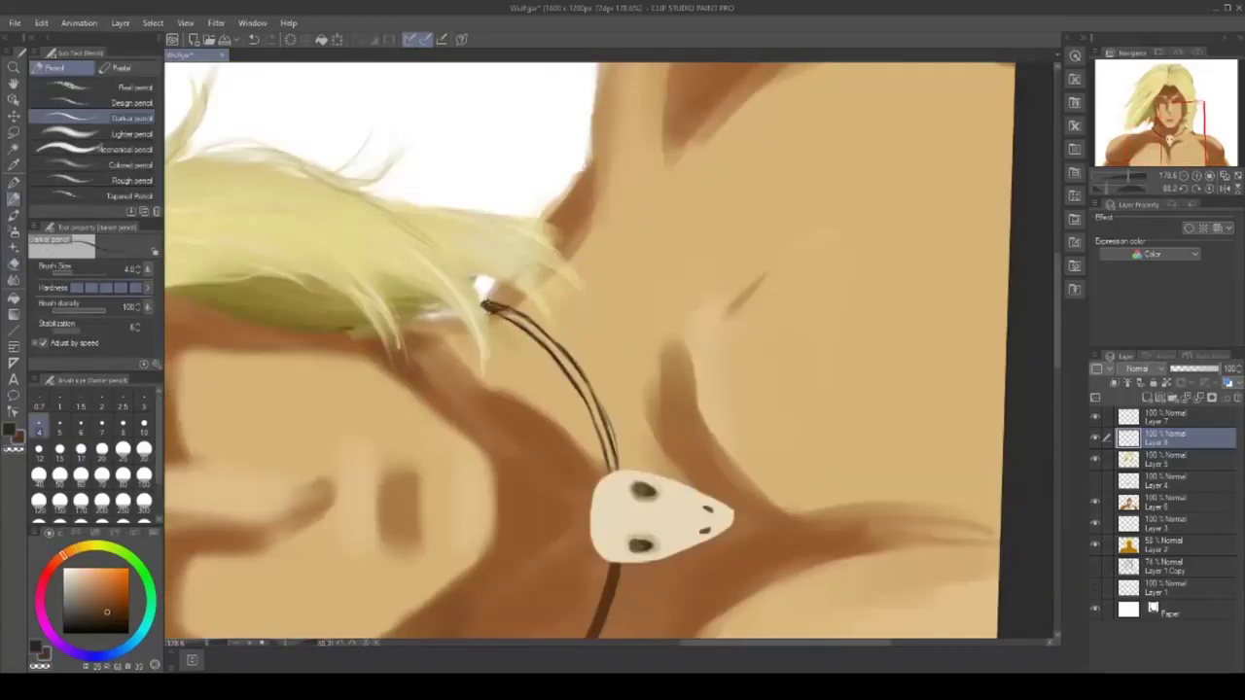
pyautogui.moveTo(483, 304)
pyautogui.mouseDown()
pyautogui.moveTo(564, 359)
pyautogui.moveTo(612, 469)
pyautogui.mouseUp()
pyautogui.click(123, 425)
pyautogui.press('e')
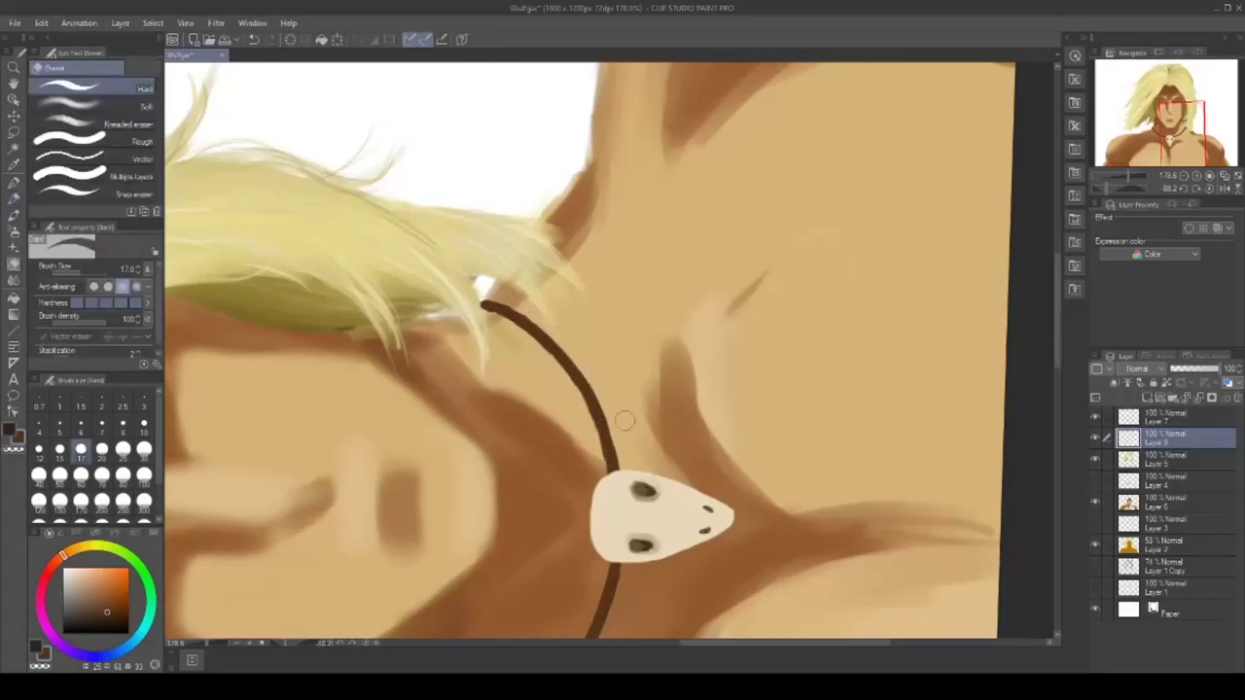
pyautogui.press('p')
# - Save the drawing
pyautogui.moveTo(286, 642); pyautogui.dragTo(298, 642)
pyautogui.hotkey('ctrl', 's')
pyautogui.moveTo(188, 644); pyautogui.dragTo(202, 643)
# - Delete the sketch layer Layer 3
pyautogui.click(1096, 524)
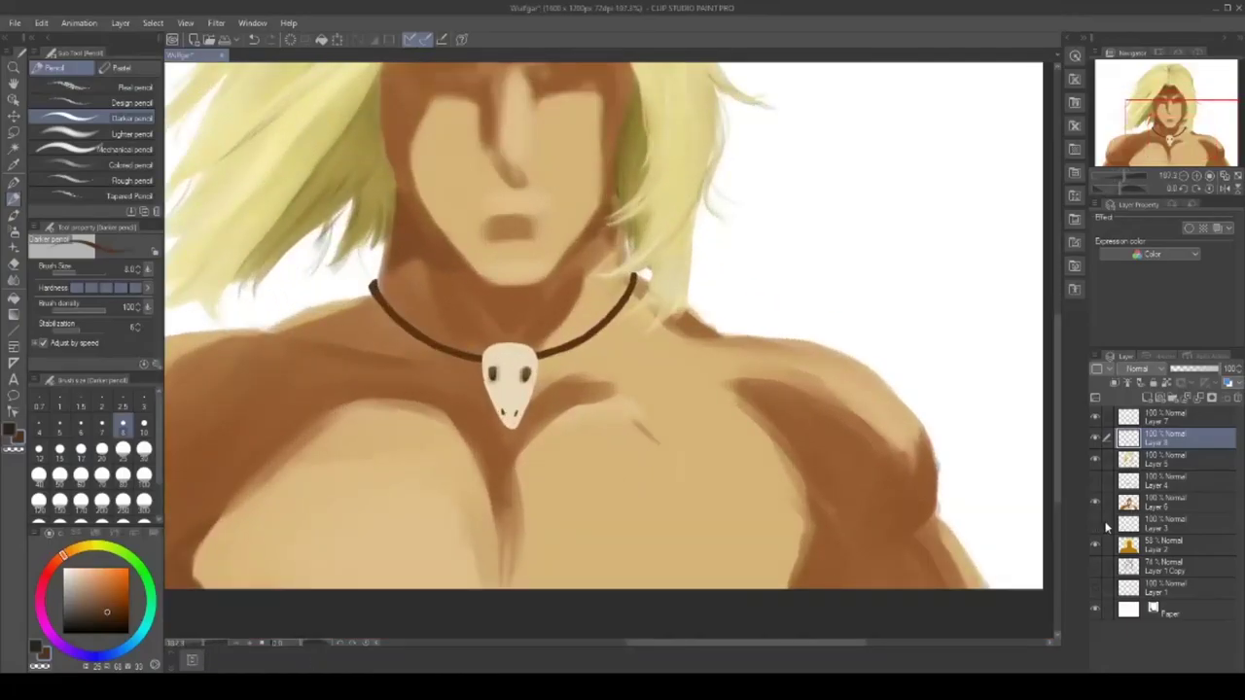
pyautogui.click(1165, 524)
pyautogui.click(1237, 397)
# - Show Layer 4 again and make it the active layer
pyautogui.click(1096, 482)
pyautogui.click(1095, 483)
pyautogui.click(1095, 482)
pyautogui.click(1165, 481)
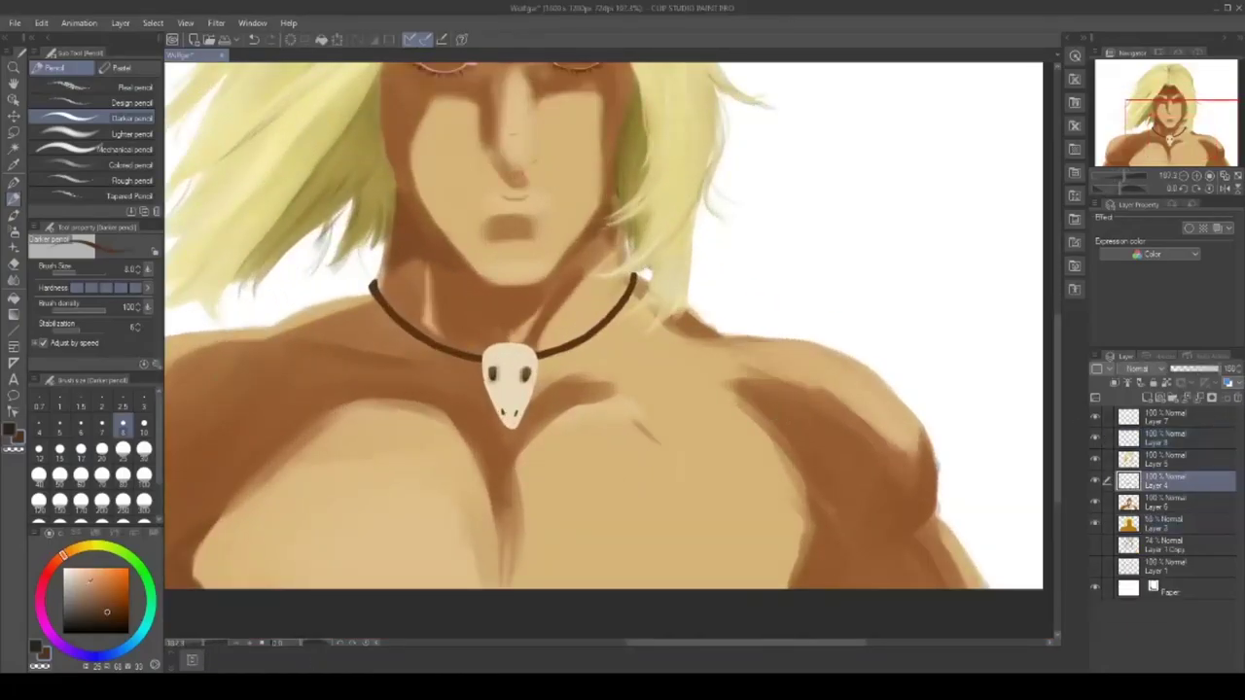
# - Refine the shadow edge along the cheek and jaw with the Lighter pencil at size 20, using brown and tan sampled from the skin
pyautogui.press('i')
pyautogui.click(429, 309)
pyautogui.click(444, 341)
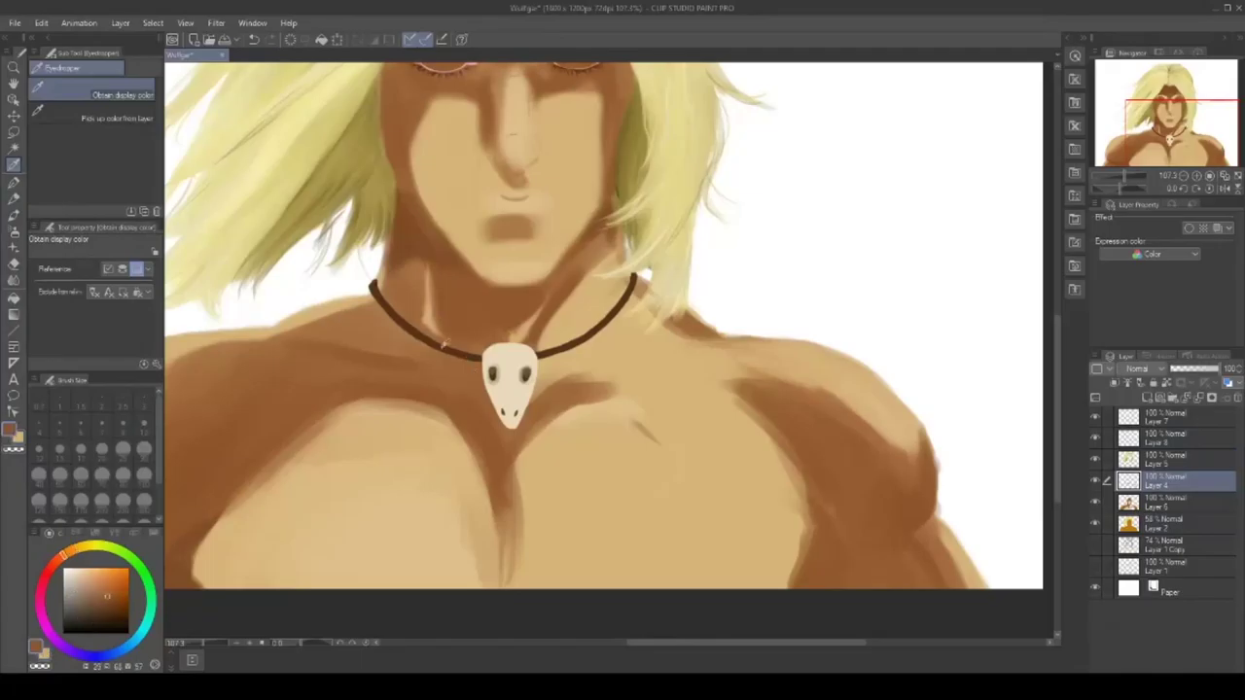
pyautogui.click(13, 200)
pyautogui.moveTo(215, 641); pyautogui.dragTo(209, 642)
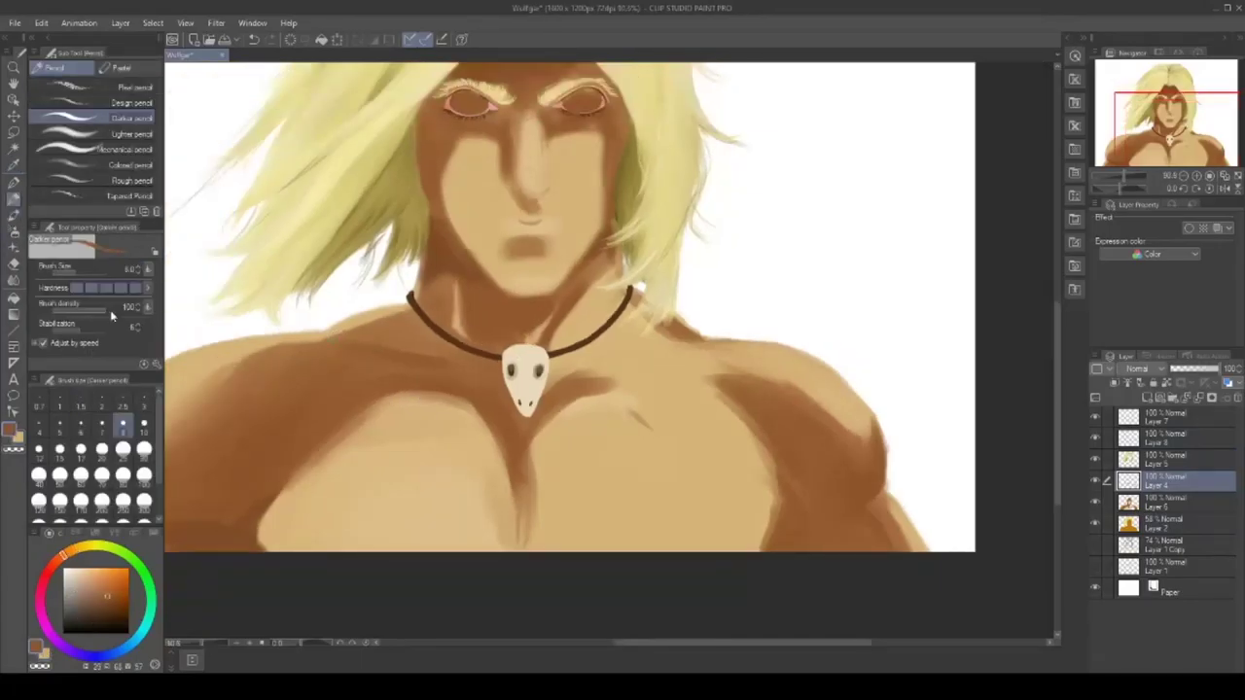
pyautogui.click(127, 133)
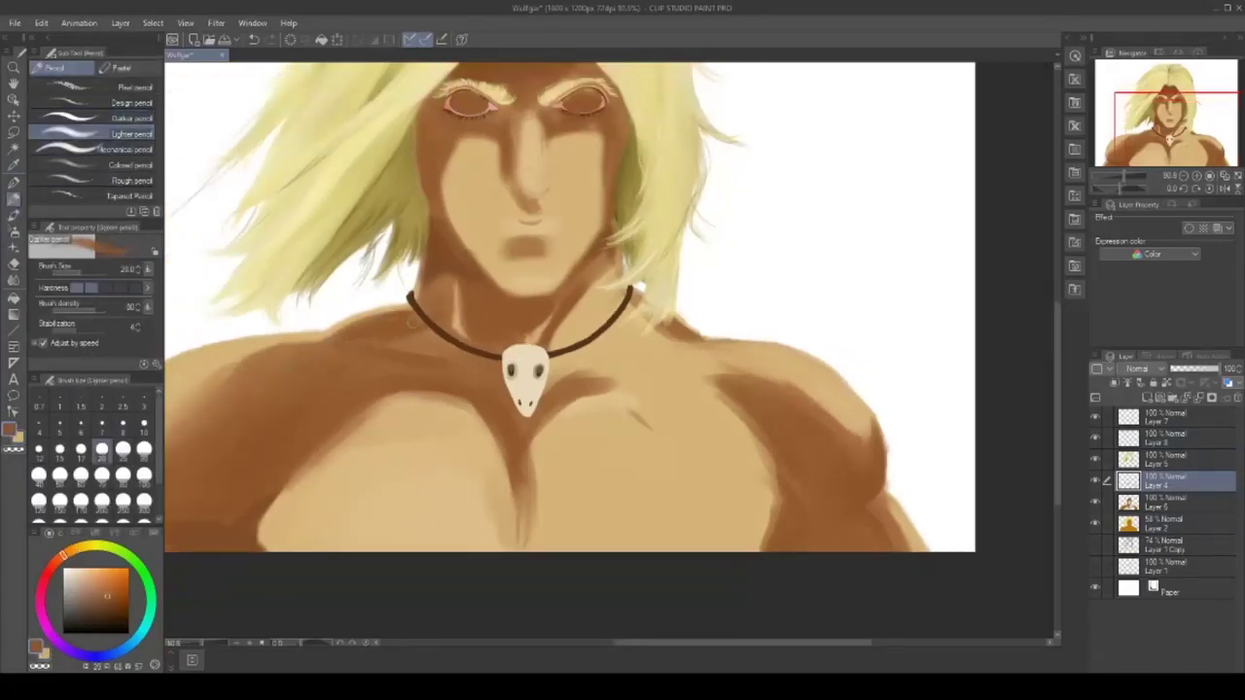
pyautogui.press('b')
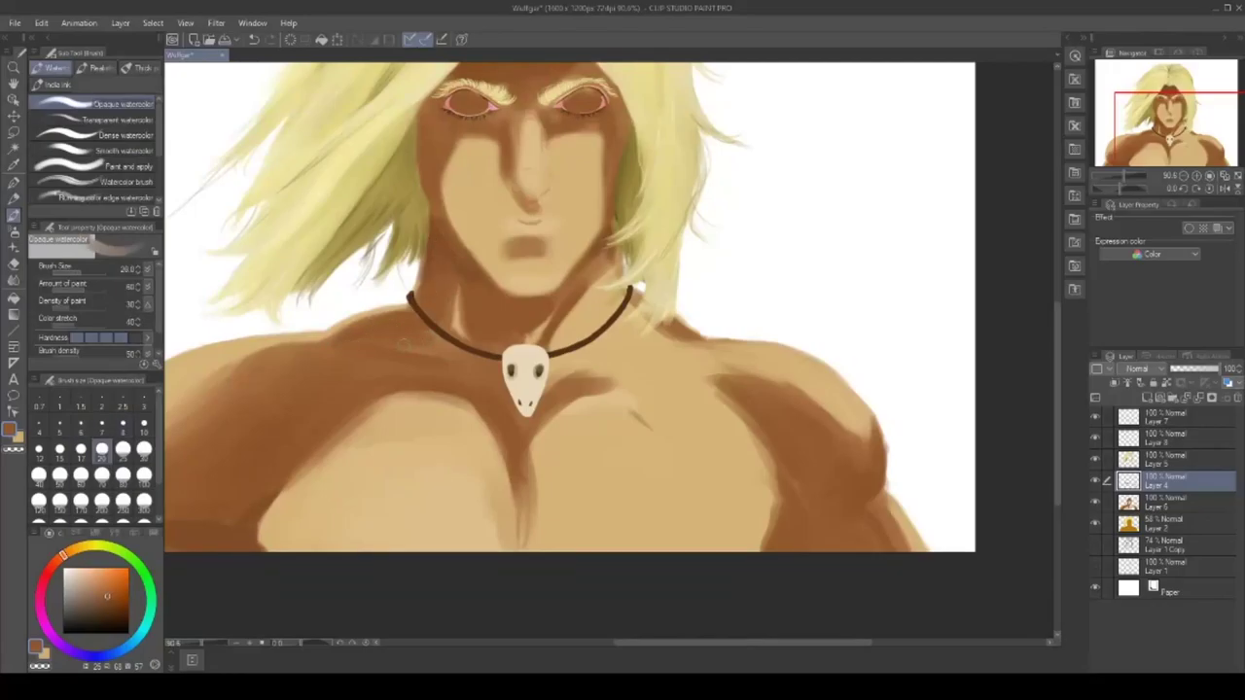
pyautogui.press('p')
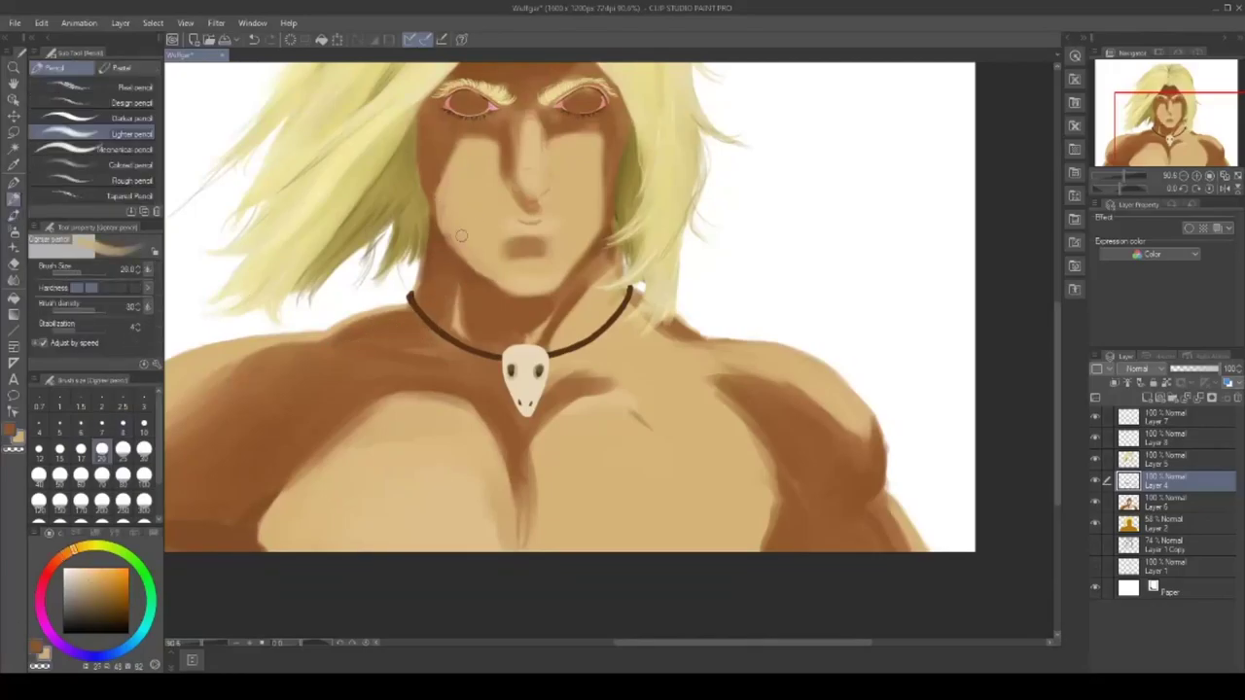
pyautogui.press('x')
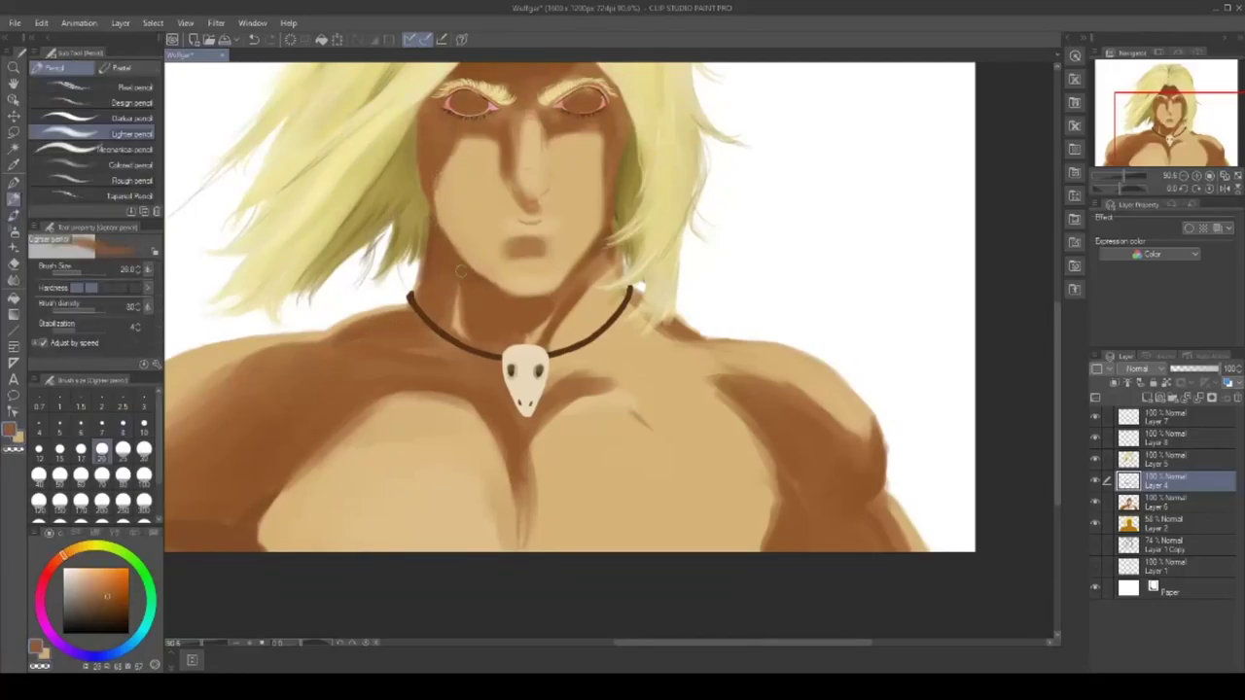
# - Paint a darker brown shadow on the neck beneath the jaw and hair, and soften it with the Opaque watercolor brush
pyautogui.click(108, 603)
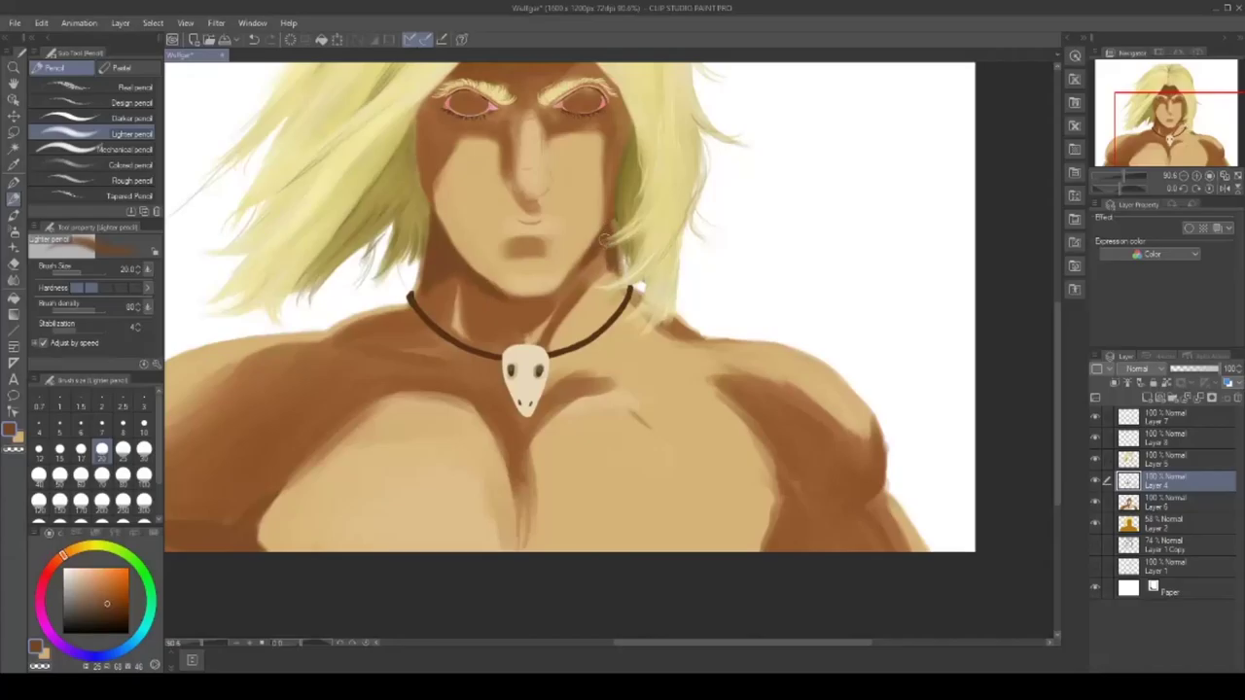
pyautogui.press('b')
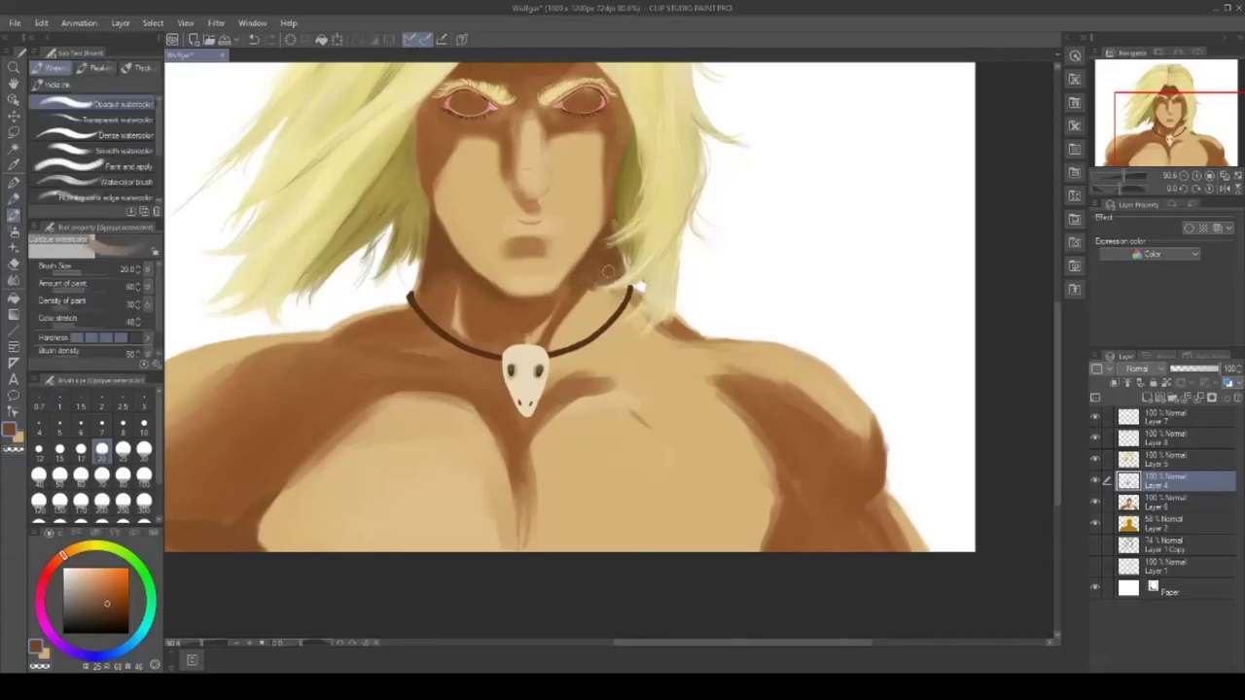
pyautogui.keyDown('alt'); pyautogui.click(559, 284); pyautogui.keyUp('alt')
# - Shade the slope between neck and shoulder beside the hair with the Lighter pencil, using tan, darker ochre and sampled brown
pyautogui.press('p')
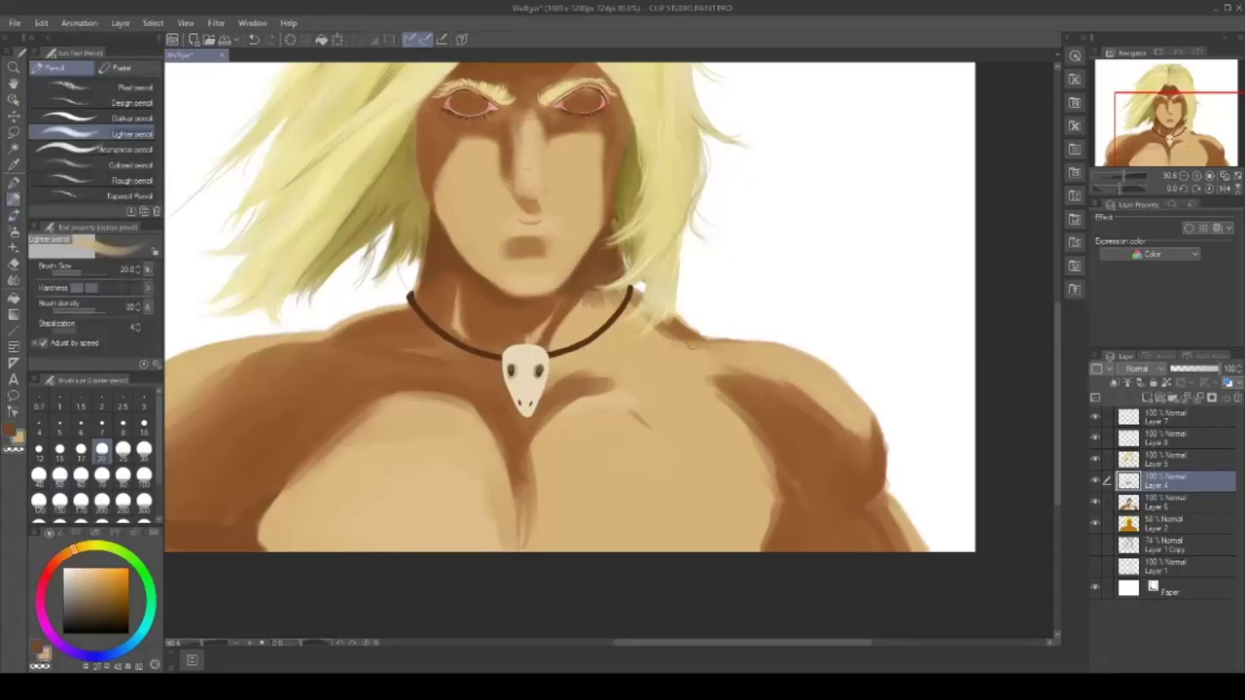
pyautogui.moveTo(666, 310); pyautogui.dragTo(712, 334)
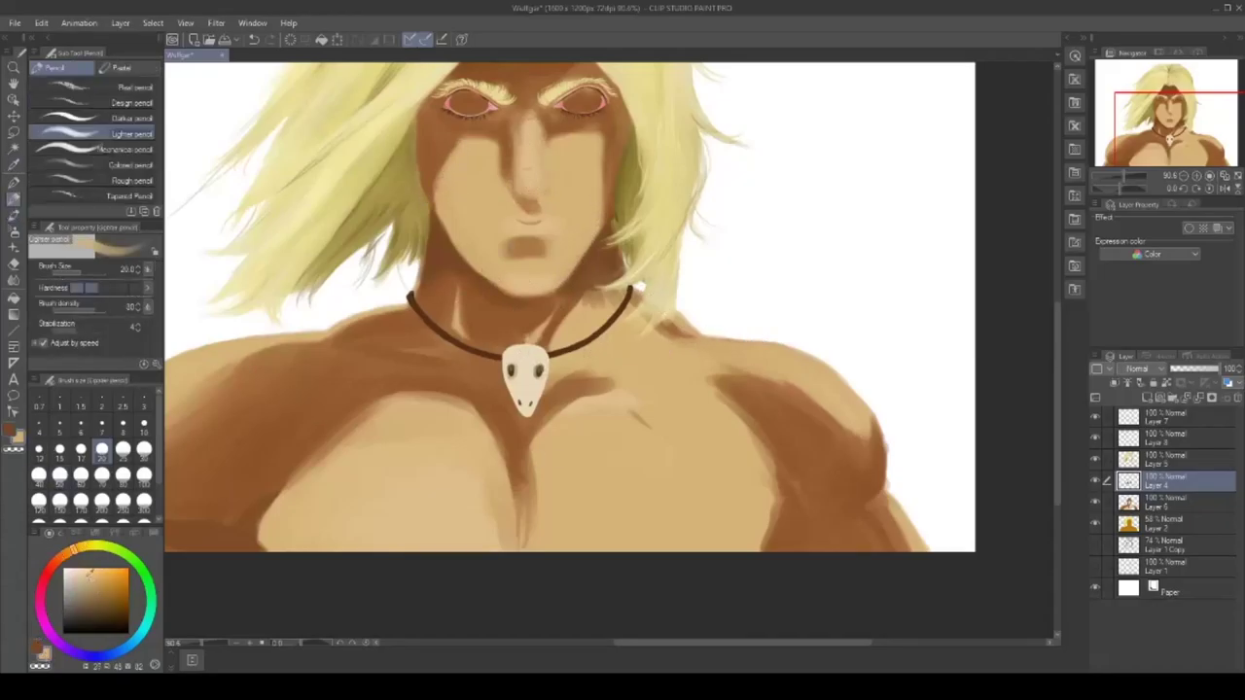
pyautogui.moveTo(89, 576); pyautogui.dragTo(104, 595)
pyautogui.moveTo(672, 313)
pyautogui.mouseDown()
pyautogui.moveTo(688, 341)
pyautogui.moveTo(742, 346)
pyautogui.mouseUp()
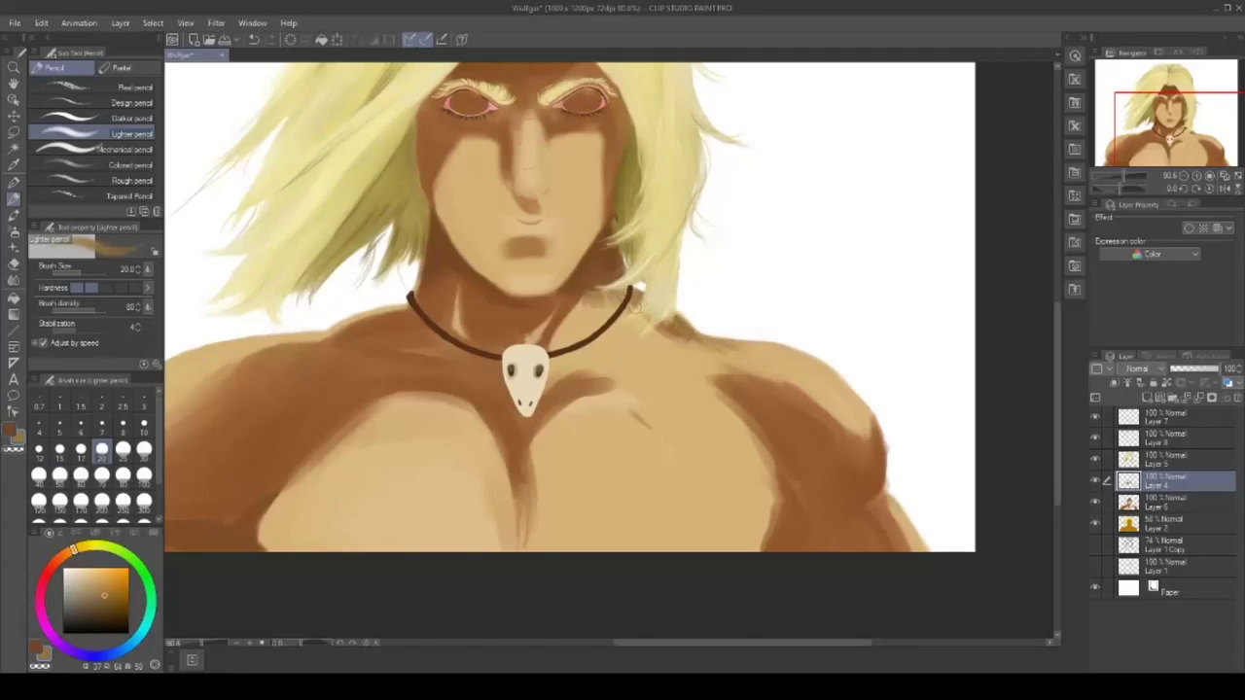
pyautogui.click(13, 165)
pyautogui.click(605, 276)
pyautogui.click(14, 198)
pyautogui.moveTo(678, 314)
pyautogui.mouseDown()
pyautogui.moveTo(697, 331)
pyautogui.moveTo(642, 335)
pyautogui.moveTo(669, 336)
pyautogui.mouseUp()
# - Rework the neck shading around the necklace cord and paint peach highlights on the neck and collarbone
pyautogui.moveTo(620, 289)
pyautogui.mouseDown()
pyautogui.moveTo(569, 295)
pyautogui.moveTo(598, 289)
pyautogui.moveTo(547, 340)
pyautogui.mouseUp()
pyautogui.moveTo(625, 313); pyautogui.dragTo(555, 357)
pyautogui.moveTo(467, 353)
pyautogui.mouseDown()
pyautogui.moveTo(451, 342)
pyautogui.moveTo(463, 359)
pyautogui.mouseUp()
pyautogui.click(88, 575)
pyautogui.moveTo(455, 286); pyautogui.dragTo(473, 343)
# - Start a palette on the blank canvas beside the head with peach, dark brown and medium brown skin swatches
pyautogui.moveTo(868, 167)
pyautogui.mouseDown()
pyautogui.moveTo(912, 202)
pyautogui.moveTo(910, 224)
pyautogui.mouseUp()
pyautogui.click(36, 647)
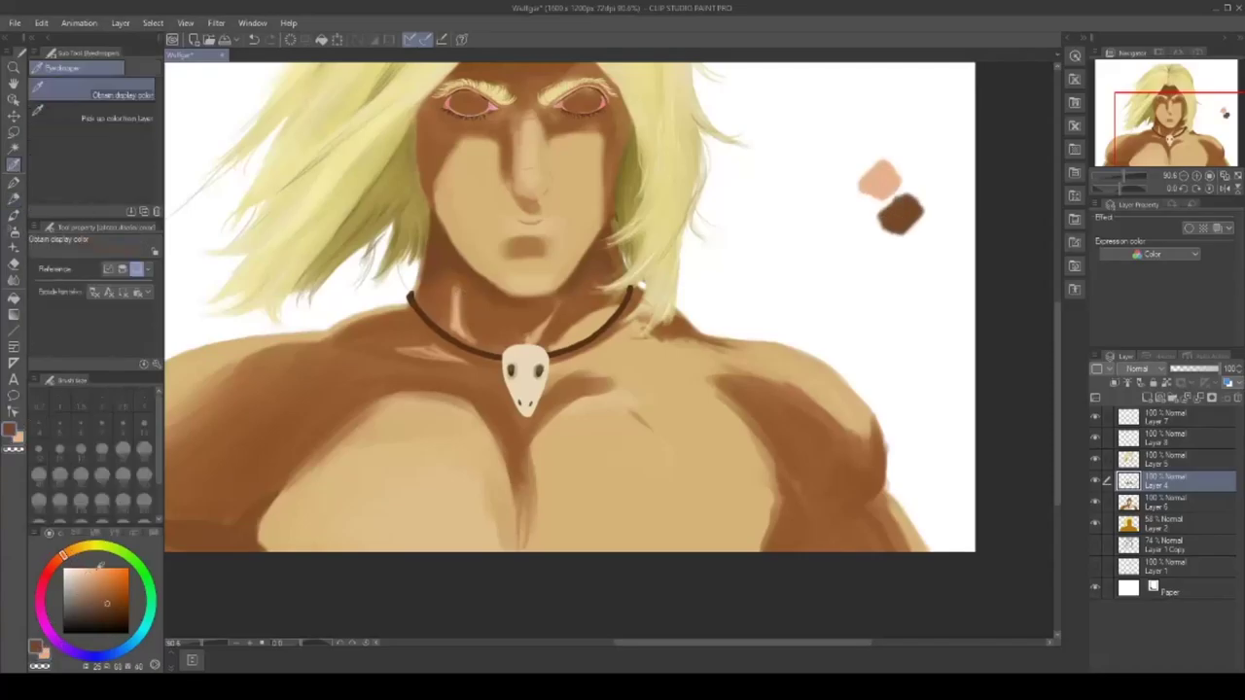
pyautogui.keyDown('alt'); pyautogui.click(611, 200); pyautogui.keyUp('alt')
pyautogui.moveTo(919, 176); pyautogui.dragTo(940, 187)
# - Sample the light chest skin and add tan swatches next to the peach one in the palette
pyautogui.click(14, 165)
pyautogui.click(355, 445)
pyautogui.click(14, 216)
pyautogui.moveTo(848, 167); pyautogui.dragTo(792, 218)
pyautogui.click(14, 165)
pyautogui.click(586, 393)
pyautogui.click(17, 183)
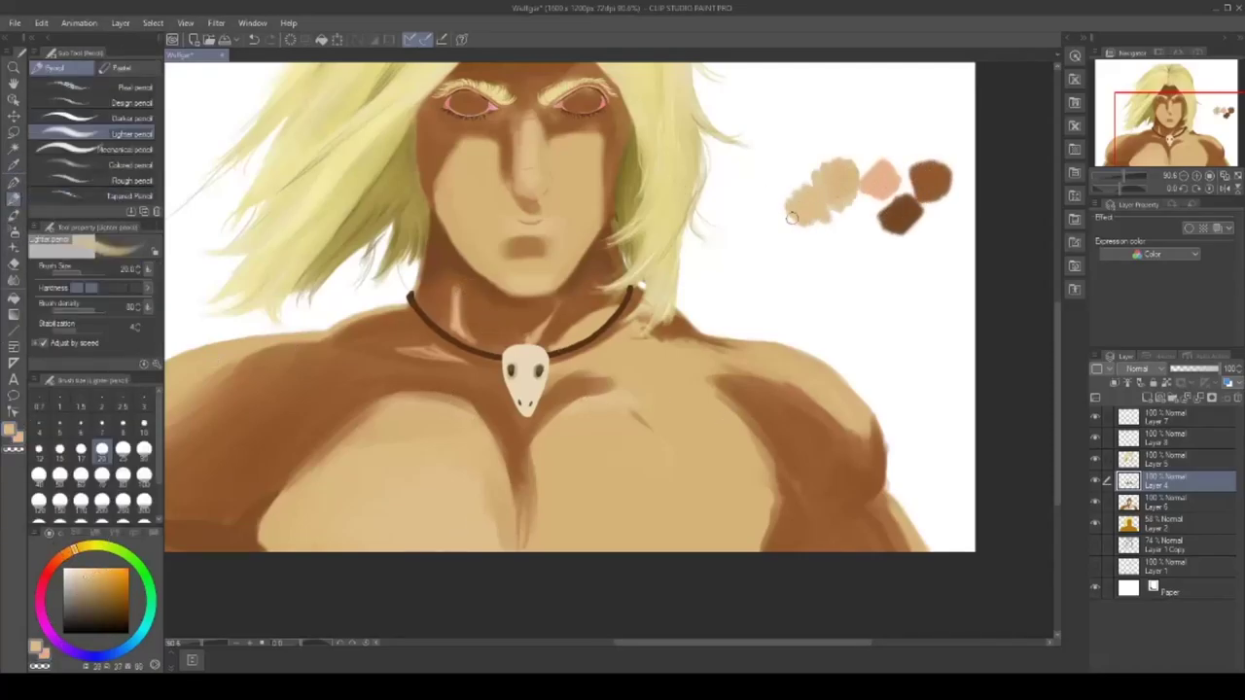
# - Sample the face shadows and add dark brown and reddish-brown swatches beneath the other palette colours
pyautogui.click(14, 165)
pyautogui.click(526, 92)
pyautogui.click(14, 199)
pyautogui.moveTo(864, 239)
pyautogui.mouseDown()
pyautogui.moveTo(893, 257)
pyautogui.moveTo(938, 226)
pyautogui.mouseUp()
pyautogui.click(13, 166)
pyautogui.click(525, 246)
pyautogui.click(13, 199)
# - Strengthen the peach highlights on both sides of the neck and along the collarbone with the Lighter pencil
pyautogui.click(45, 655)
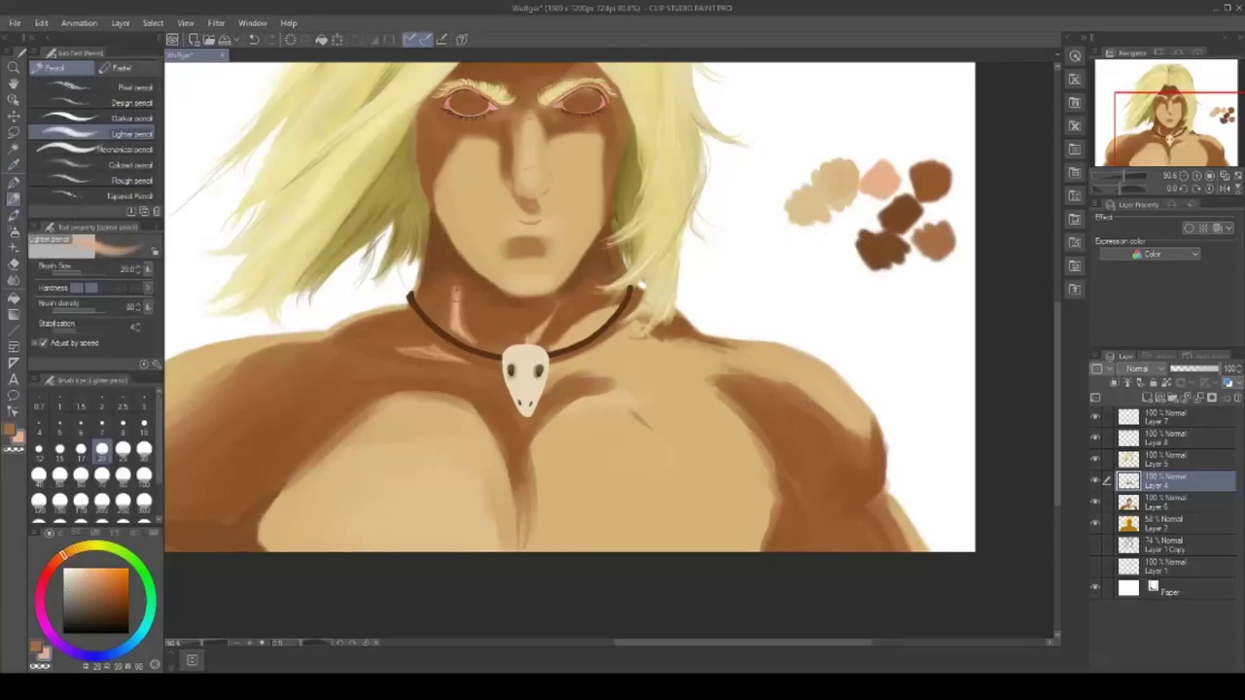
pyautogui.moveTo(458, 322); pyautogui.dragTo(461, 331)
pyautogui.moveTo(555, 320); pyautogui.dragTo(538, 342)
pyautogui.moveTo(401, 351); pyautogui.dragTo(450, 357)
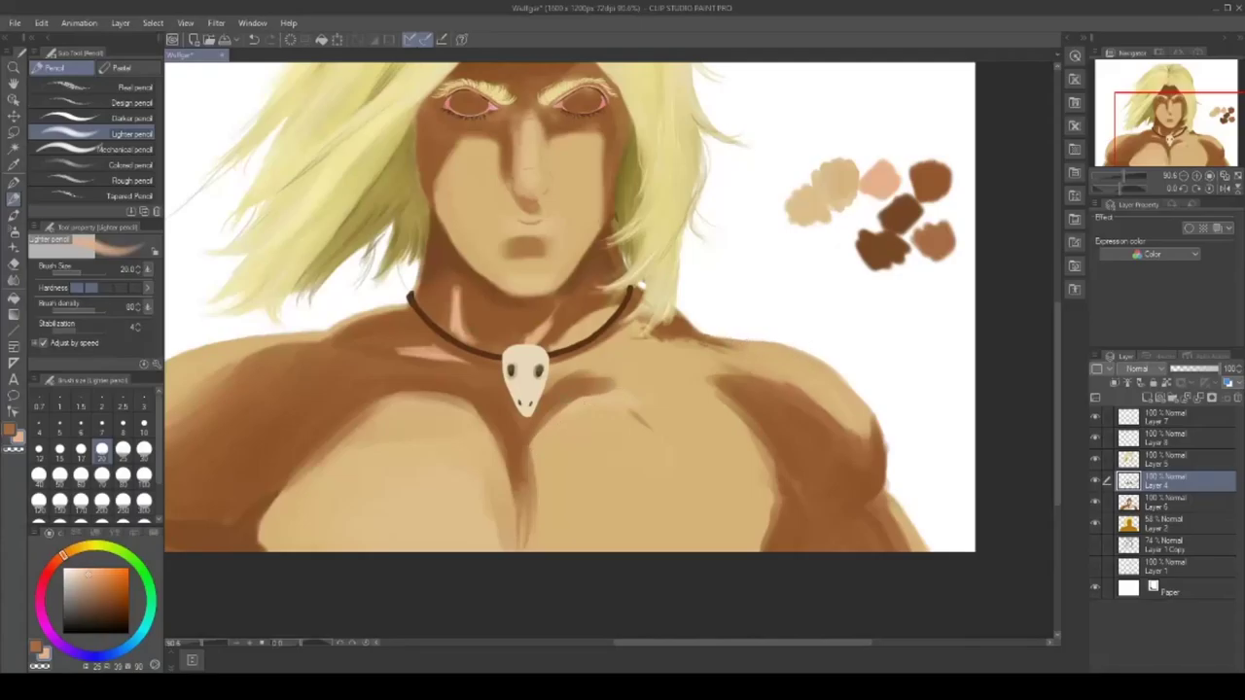
# - Add a pale pink swatch to the palette and paint a pale pink highlight along the outer edge of the shoulder above the shaded arm
pyautogui.click(528, 646)
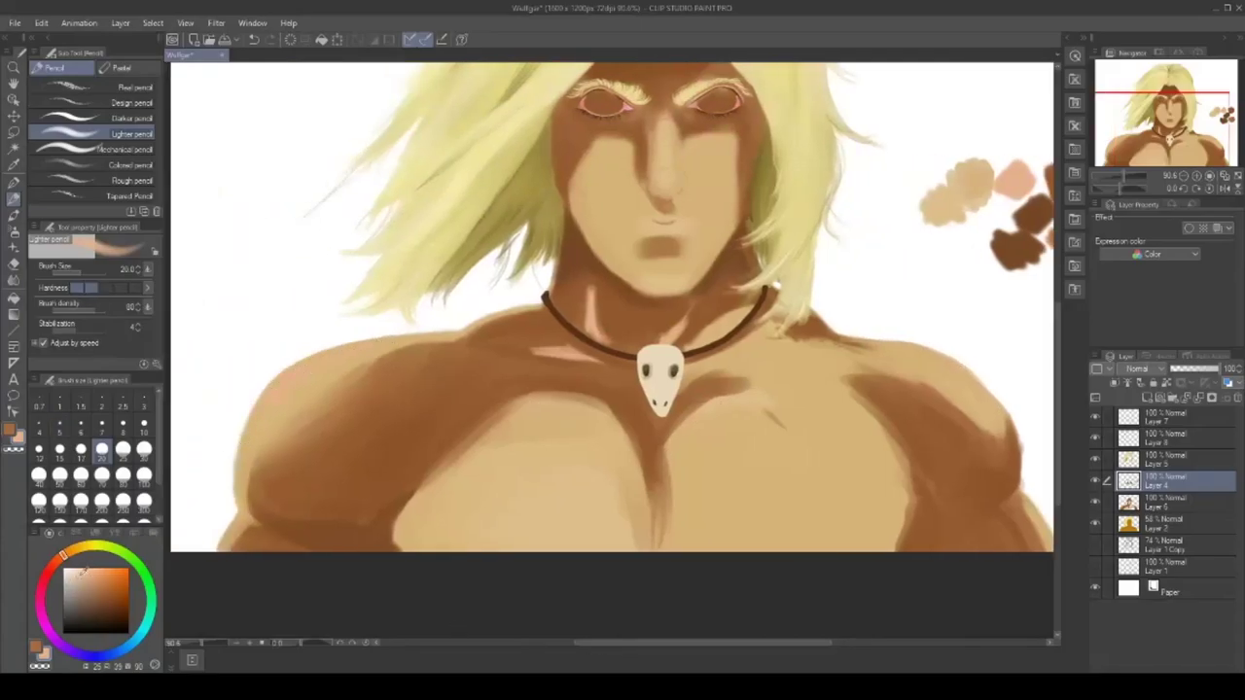
pyautogui.moveTo(932, 252); pyautogui.dragTo(965, 240)
pyautogui.moveTo(247, 428); pyautogui.dragTo(375, 341)
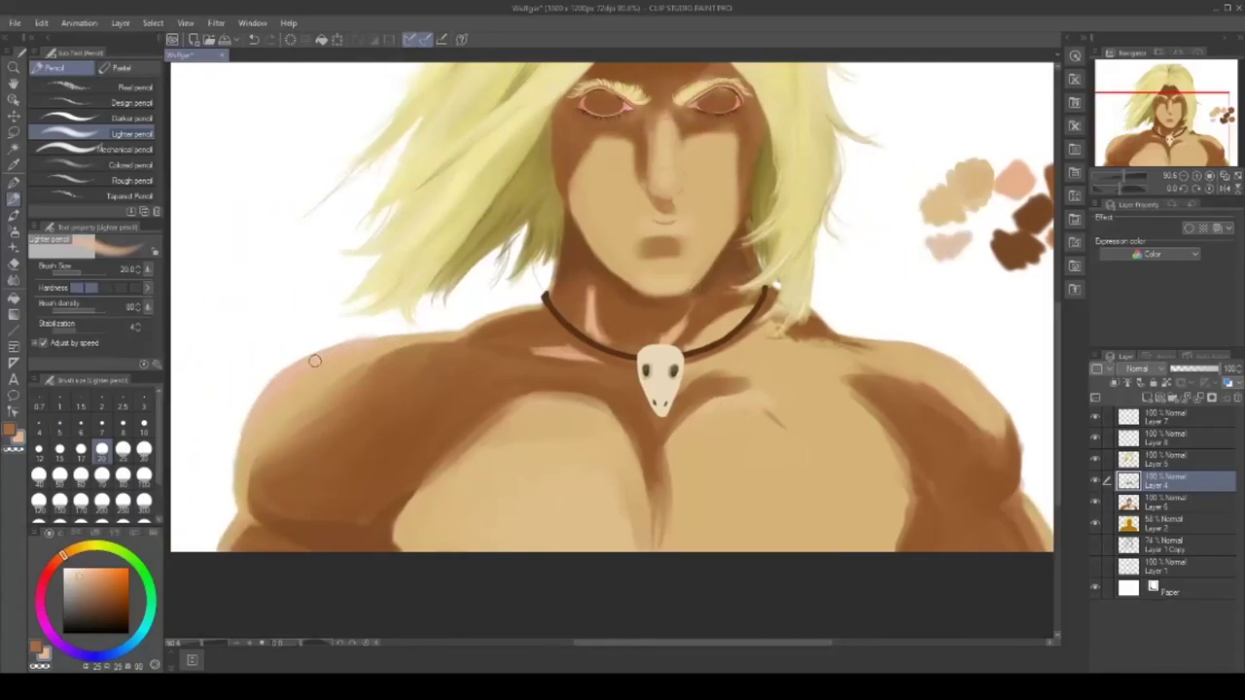
# - Blend the pink shoulder highlight into the tan skin with the Opaque watercolor brush and erase paint outside the shoulder outline
pyautogui.press('b')
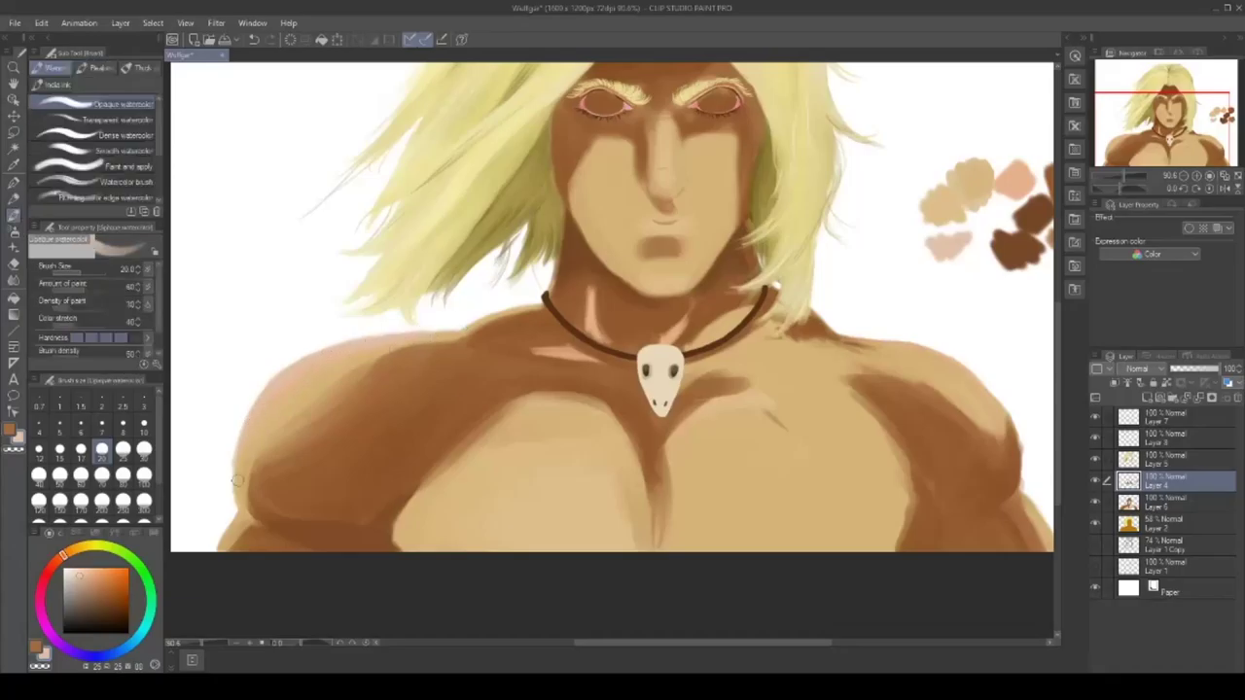
pyautogui.press('e')
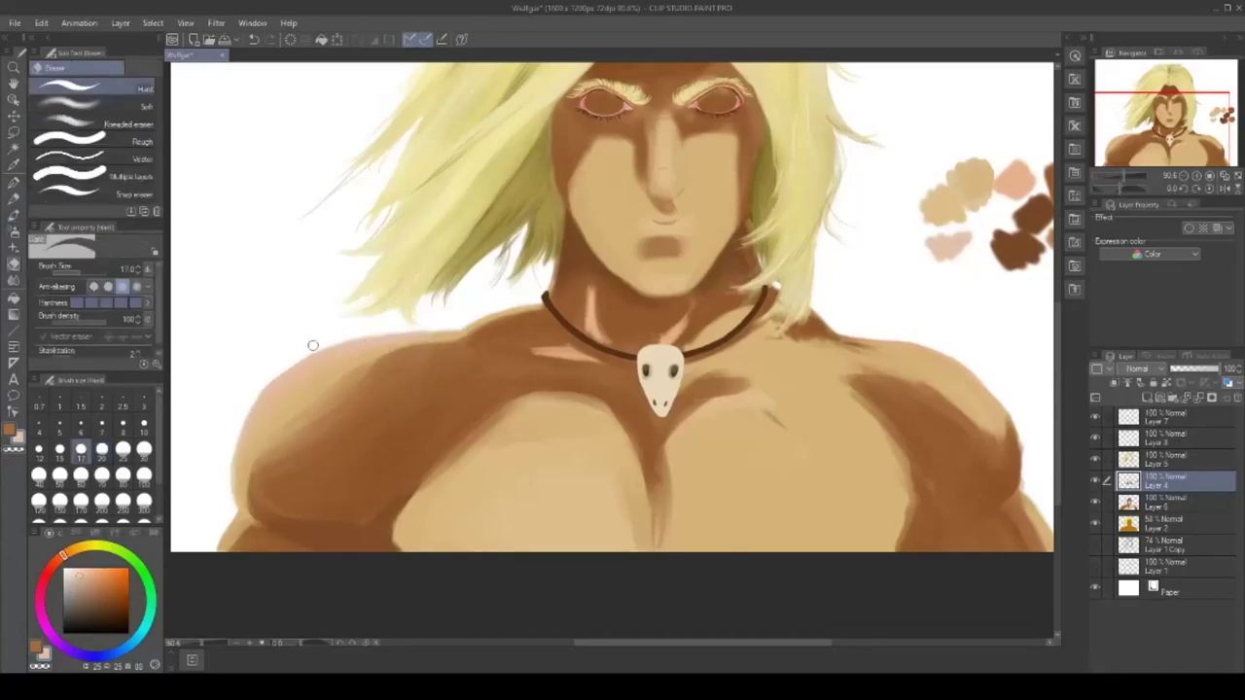
pyautogui.press('b')
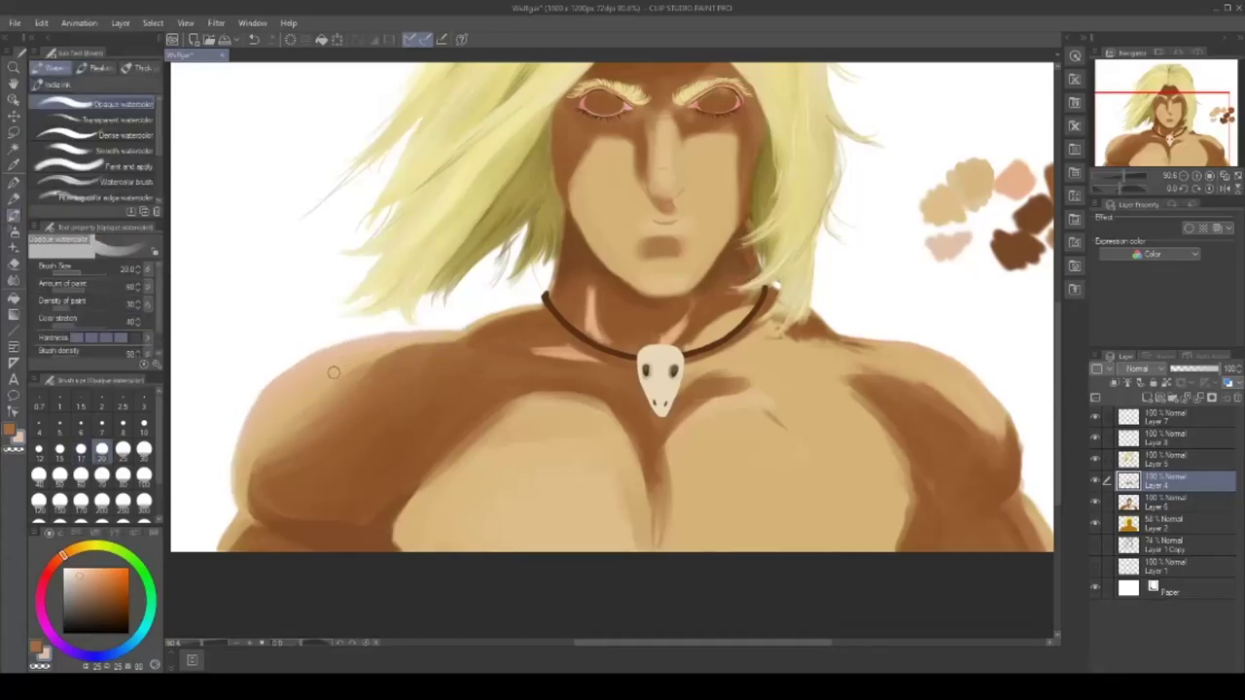
pyautogui.moveTo(333, 372); pyautogui.dragTo(297, 418)
pyautogui.moveTo(370, 363)
pyautogui.mouseDown()
pyautogui.moveTo(299, 432)
pyautogui.moveTo(367, 386)
pyautogui.moveTo(295, 429)
pyautogui.mouseUp()
# - Darken the underside of the shaded shoulder muscle and the armpit with dark brown using the Lighter pencil
pyautogui.keyDown('alt'); pyautogui.click(303, 425); pyautogui.keyUp('alt')
pyautogui.press('p')
pyautogui.keyDown('alt'); pyautogui.click(1017, 249); pyautogui.keyUp('alt')
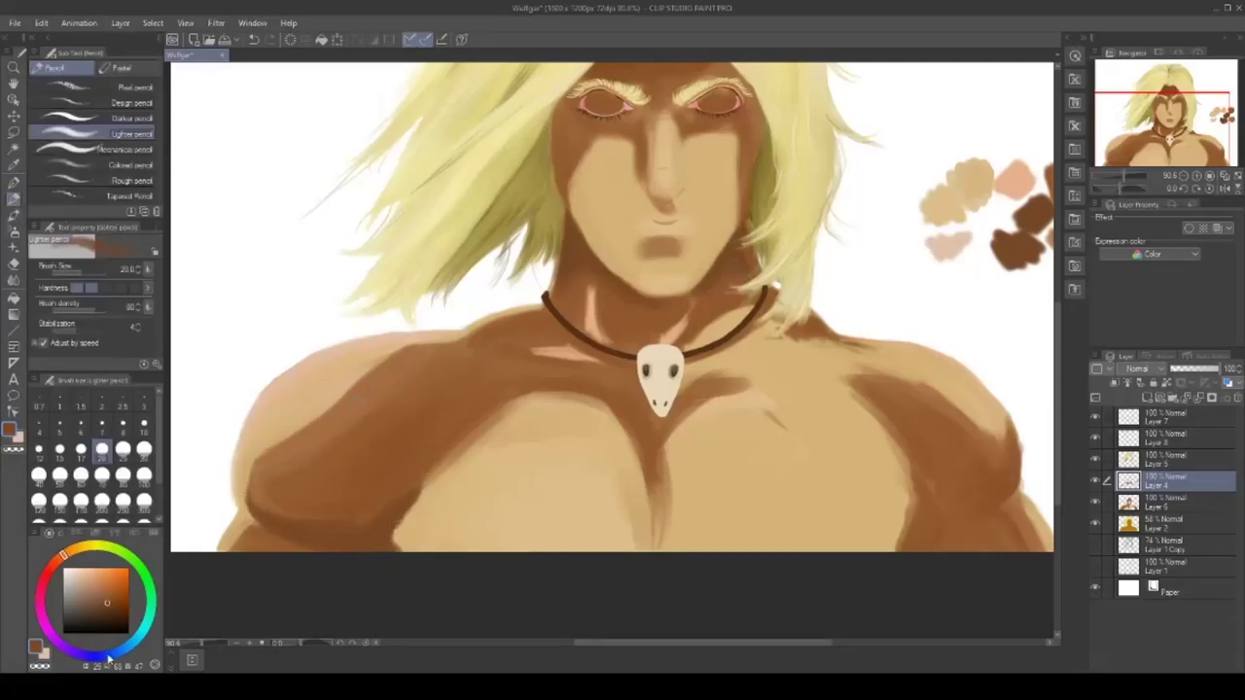
pyautogui.keyDown('alt'); pyautogui.click(273, 519); pyautogui.keyUp('alt')
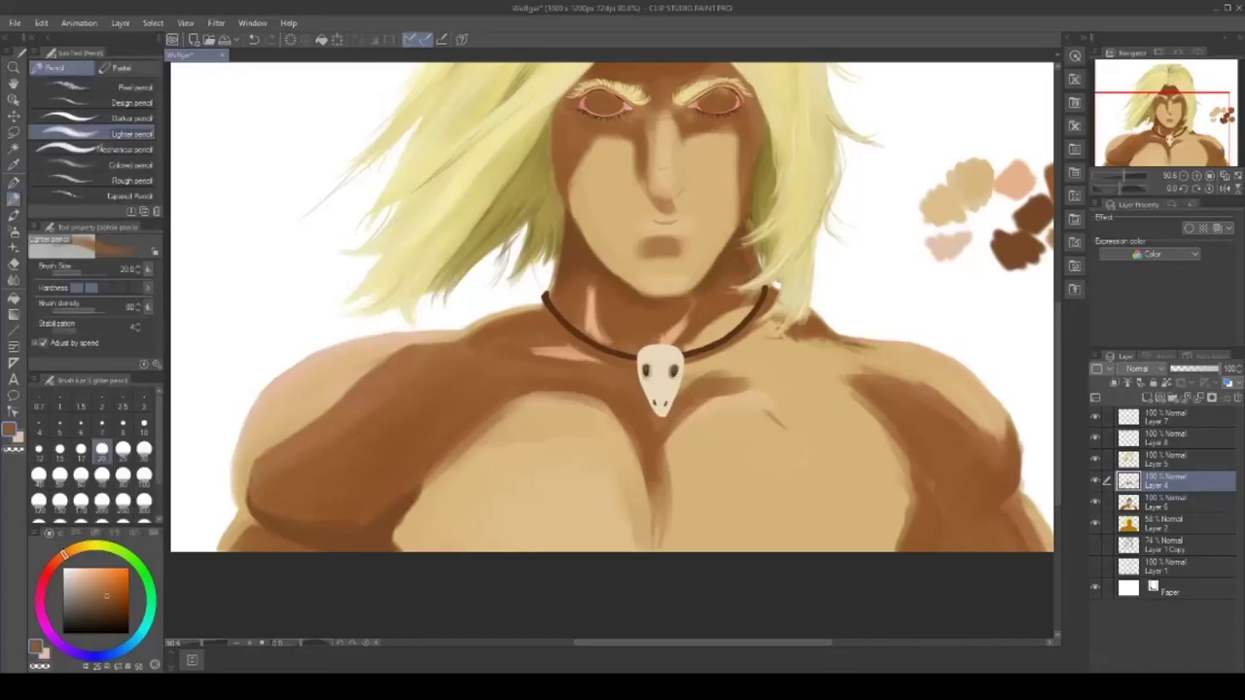
# - Even out the shoulder shadow with medium brown at size 70, and deepen the armpit with dark brown using the Real pencil at size 20
pyautogui.click(102, 476)
pyautogui.moveTo(292, 476)
pyautogui.mouseDown()
pyautogui.moveTo(348, 402)
pyautogui.moveTo(371, 473)
pyautogui.moveTo(293, 455)
pyautogui.moveTo(381, 373)
pyautogui.mouseUp()
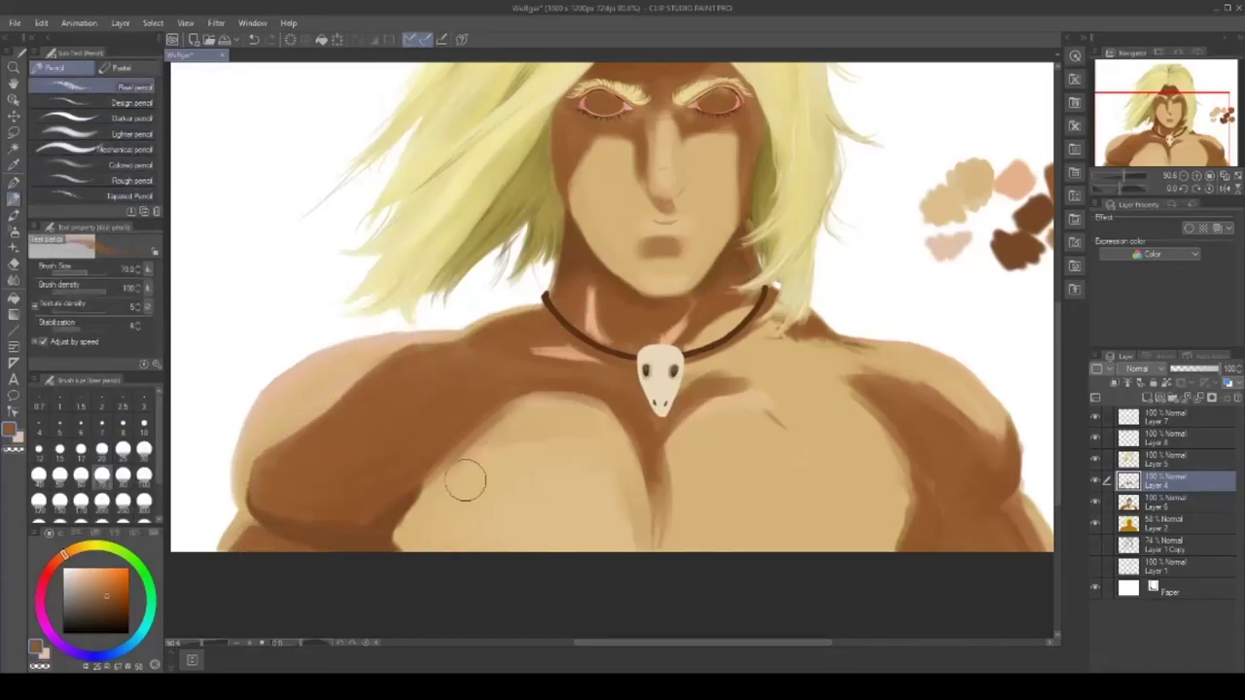
pyautogui.click(13, 165)
pyautogui.click(14, 199)
pyautogui.click(102, 449)
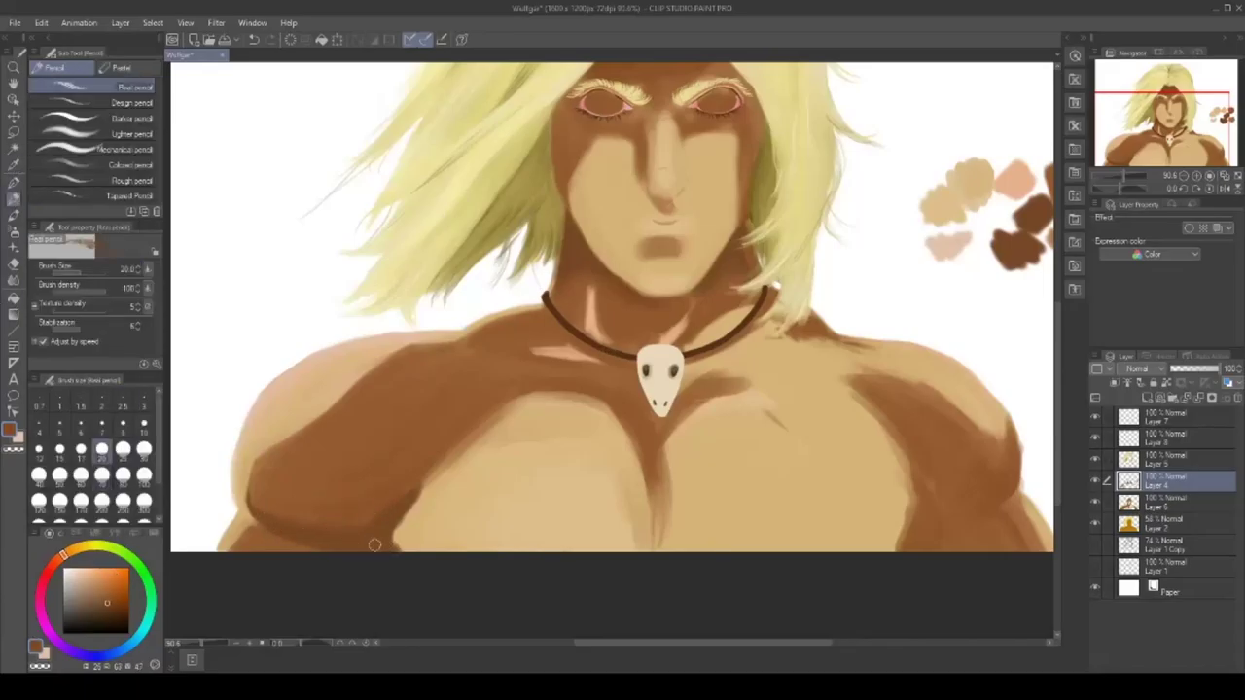
# - Cover the lit part of the shoulder in pale pink with the Real pencil at size 70, and deepen the brown edges around the pectorals
pyautogui.click(47, 654)
pyautogui.click(102, 476)
pyautogui.moveTo(307, 400)
pyautogui.mouseDown()
pyautogui.moveTo(260, 421)
pyautogui.moveTo(297, 389)
pyautogui.mouseUp()
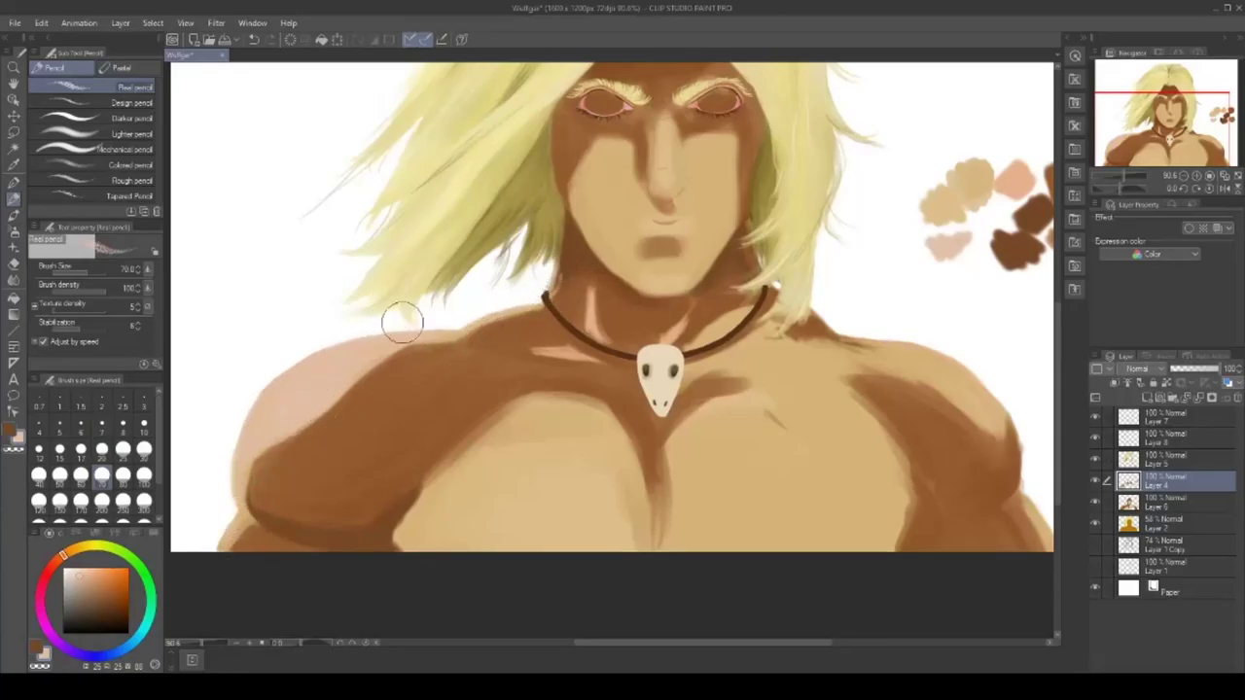
pyautogui.keyDown('alt'); pyautogui.click(399, 391); pyautogui.keyUp('alt')
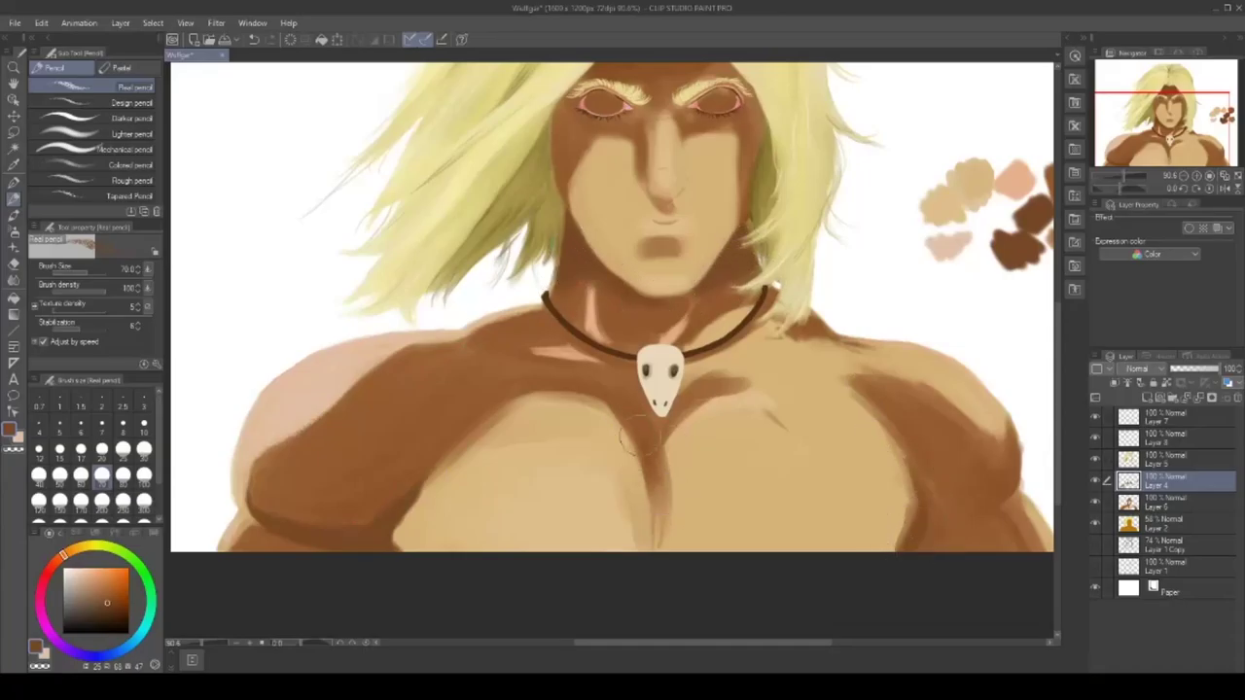
# - Blend the pink shoulder light into the brown shadow with the Wet bleed blender at size 50, and clean up the arm outline with the Hard eraser
pyautogui.press('b')
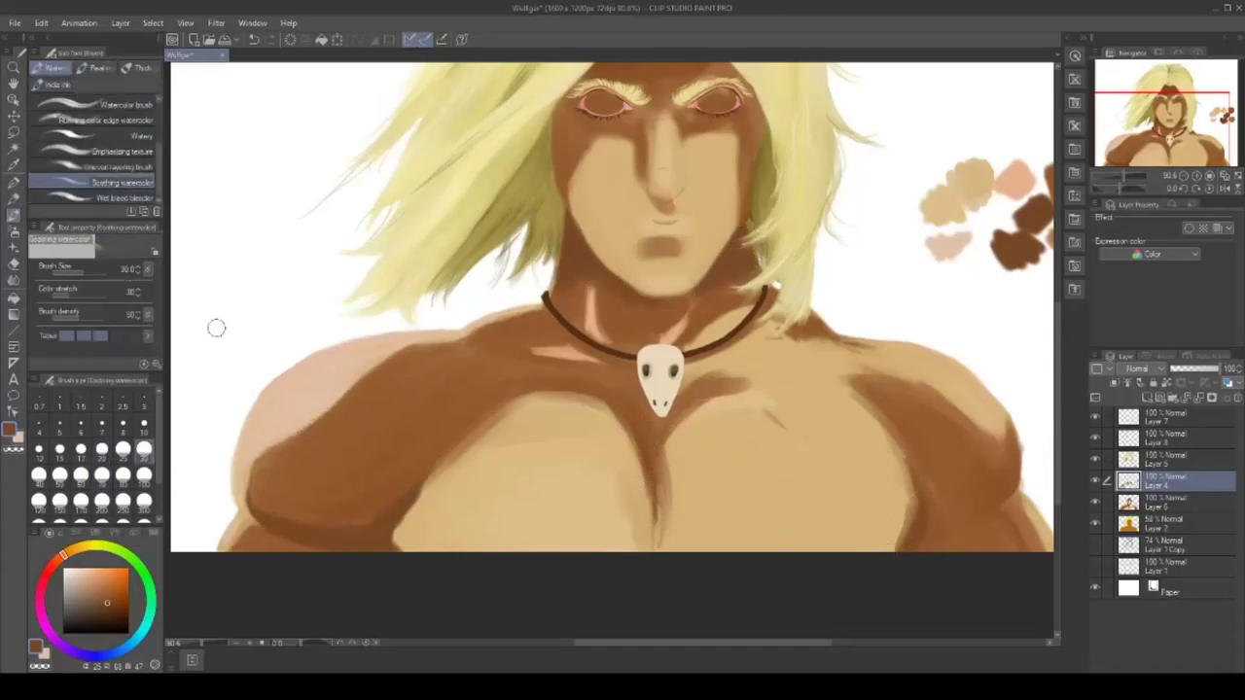
pyautogui.click(124, 197)
pyautogui.moveTo(375, 381)
pyautogui.mouseDown()
pyautogui.moveTo(281, 431)
pyautogui.moveTo(270, 480)
pyautogui.mouseUp()
pyautogui.moveTo(314, 397); pyautogui.dragTo(269, 445)
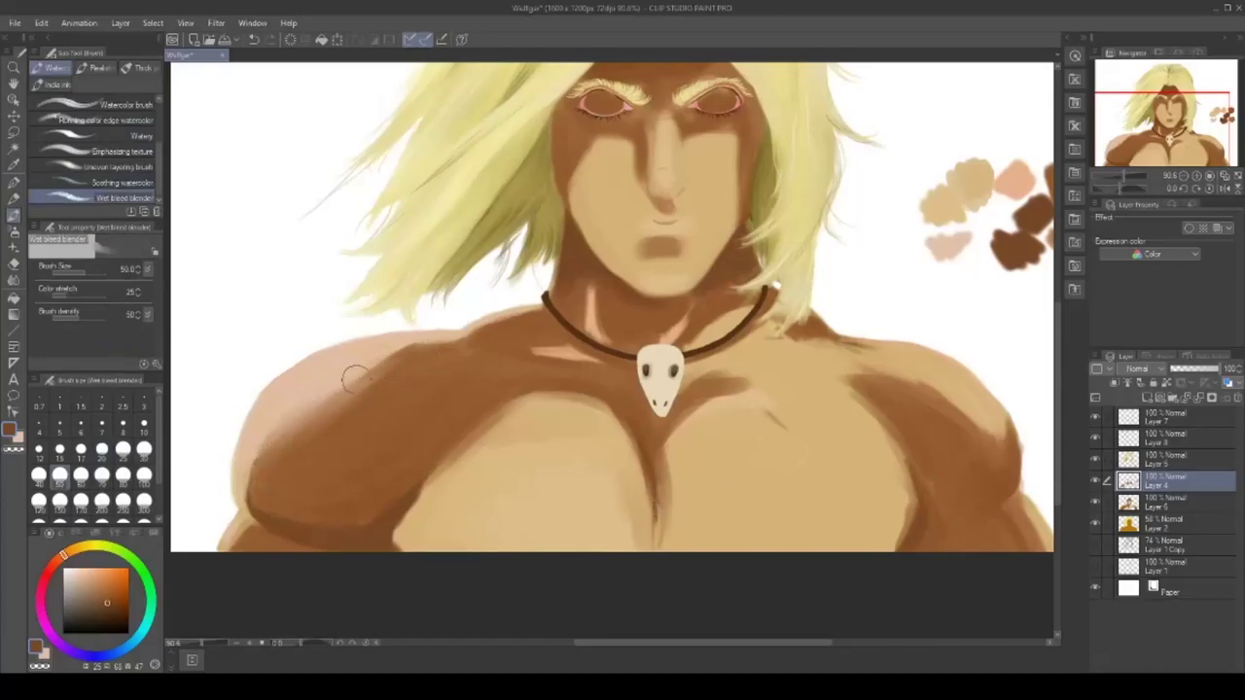
pyautogui.moveTo(355, 379)
pyautogui.mouseDown()
pyautogui.moveTo(265, 444)
pyautogui.moveTo(336, 373)
pyautogui.moveTo(308, 433)
pyautogui.mouseUp()
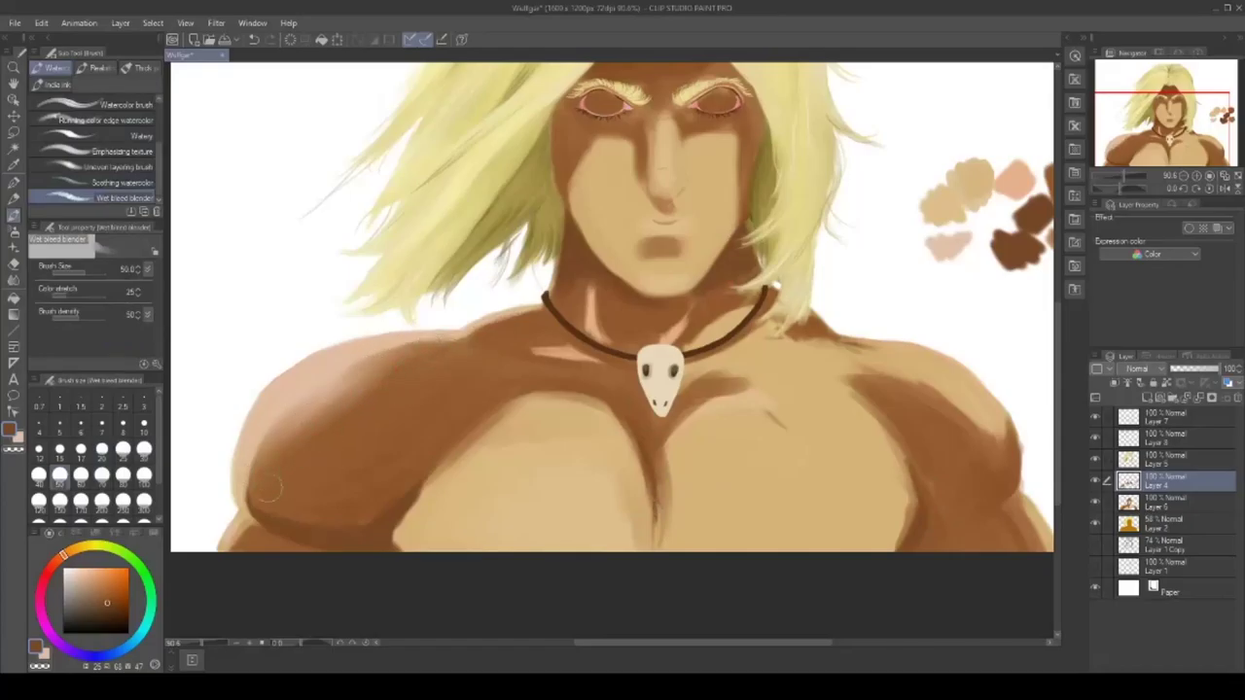
pyautogui.moveTo(264, 487)
pyautogui.mouseDown()
pyautogui.moveTo(328, 354)
pyautogui.moveTo(239, 454)
pyautogui.moveTo(241, 514)
pyautogui.mouseUp()
pyautogui.press('e')
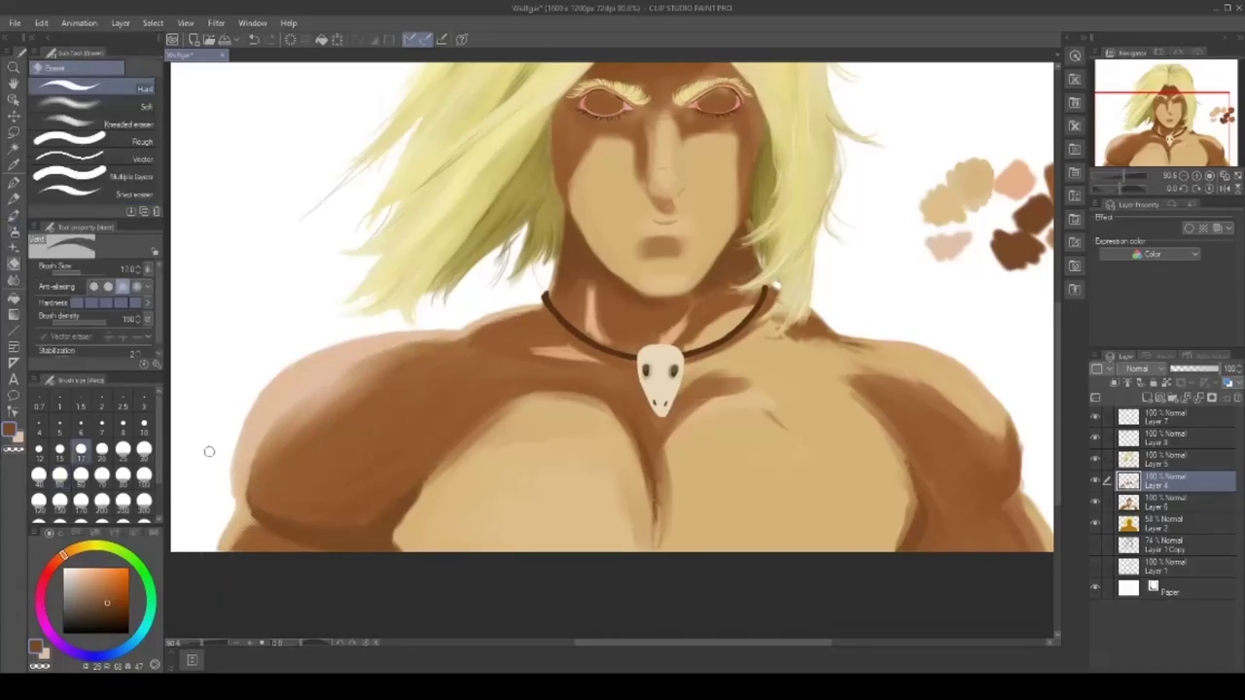
# - Smooth the armpit edge with the Wet bleed blender at size 17, and even out the light area of the adjoining pectoral
pyautogui.press('b')
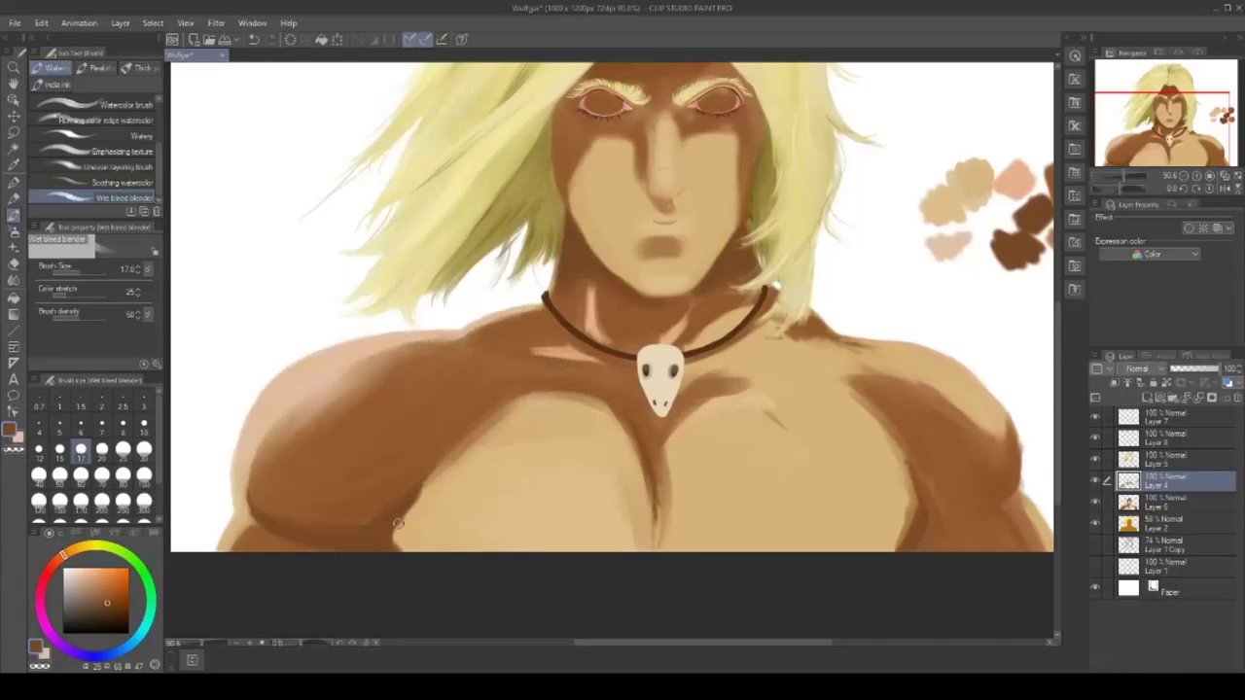
pyautogui.press('i')
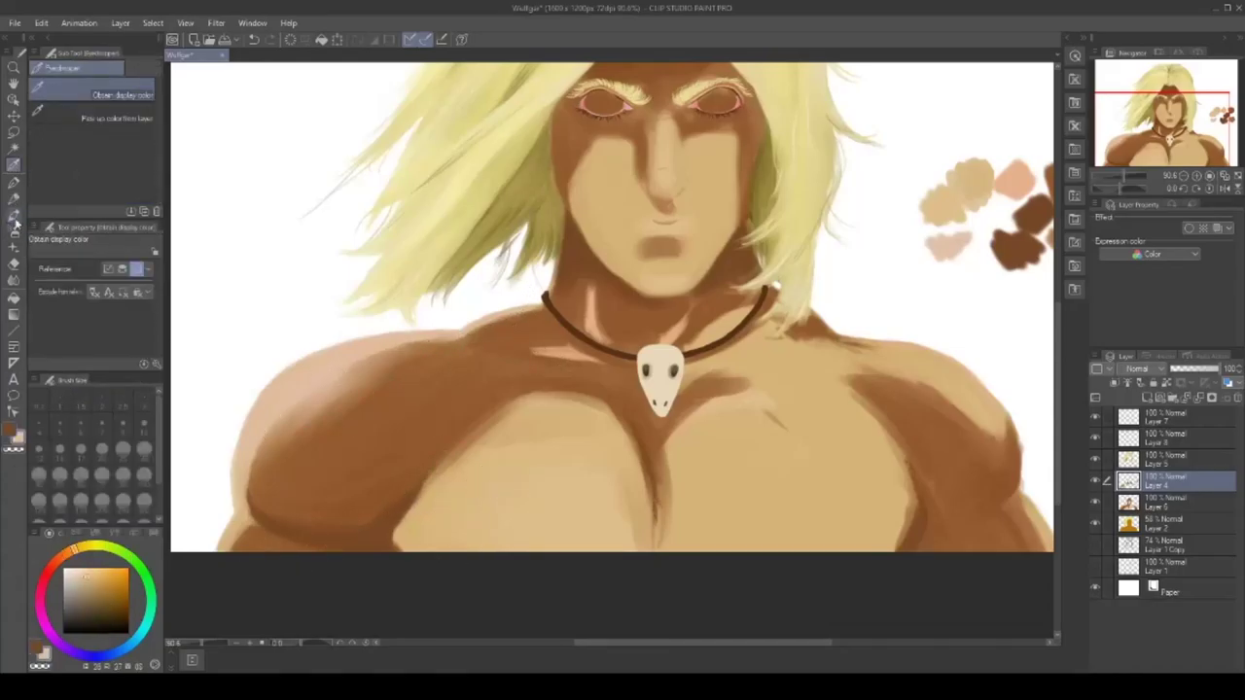
pyautogui.click(14, 222)
pyautogui.moveTo(509, 523)
pyautogui.mouseDown()
pyautogui.moveTo(616, 481)
pyautogui.moveTo(589, 437)
pyautogui.moveTo(517, 473)
pyautogui.moveTo(422, 406)
pyautogui.moveTo(436, 523)
pyautogui.moveTo(536, 427)
pyautogui.moveTo(630, 467)
pyautogui.moveTo(597, 416)
pyautogui.mouseUp()
# - Shade the upper edge of the pectoral in sampled brown with the Real pencil at size 50
pyautogui.click(13, 165)
pyautogui.click(14, 198)
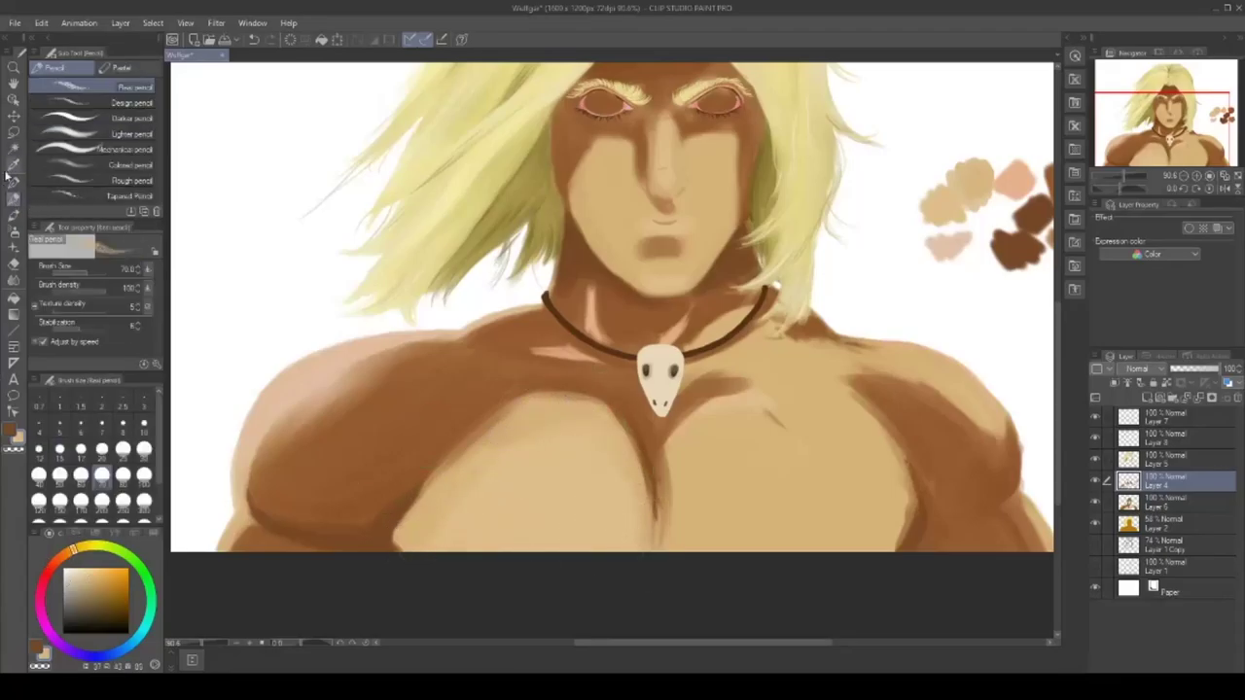
pyautogui.keyDown('alt'); pyautogui.click(476, 461); pyautogui.keyUp('alt')
pyautogui.press('[')
pyautogui.press('[')
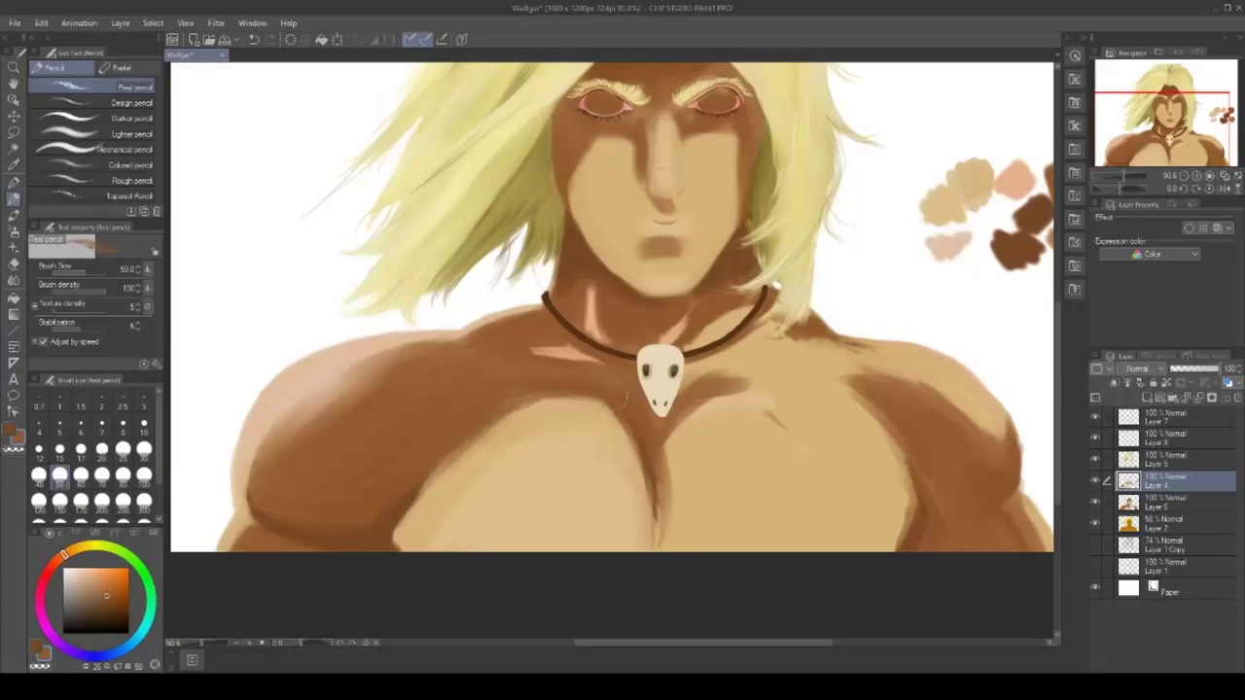
# - Deepen the gap between the pectorals in brown and soften the pectoral's upper shadow edge with the Wet bleed blender at size 60
pyautogui.click(36, 647)
pyautogui.moveTo(644, 430); pyautogui.dragTo(655, 501)
pyautogui.moveTo(686, 418); pyautogui.dragTo(646, 473)
pyautogui.click(13, 216)
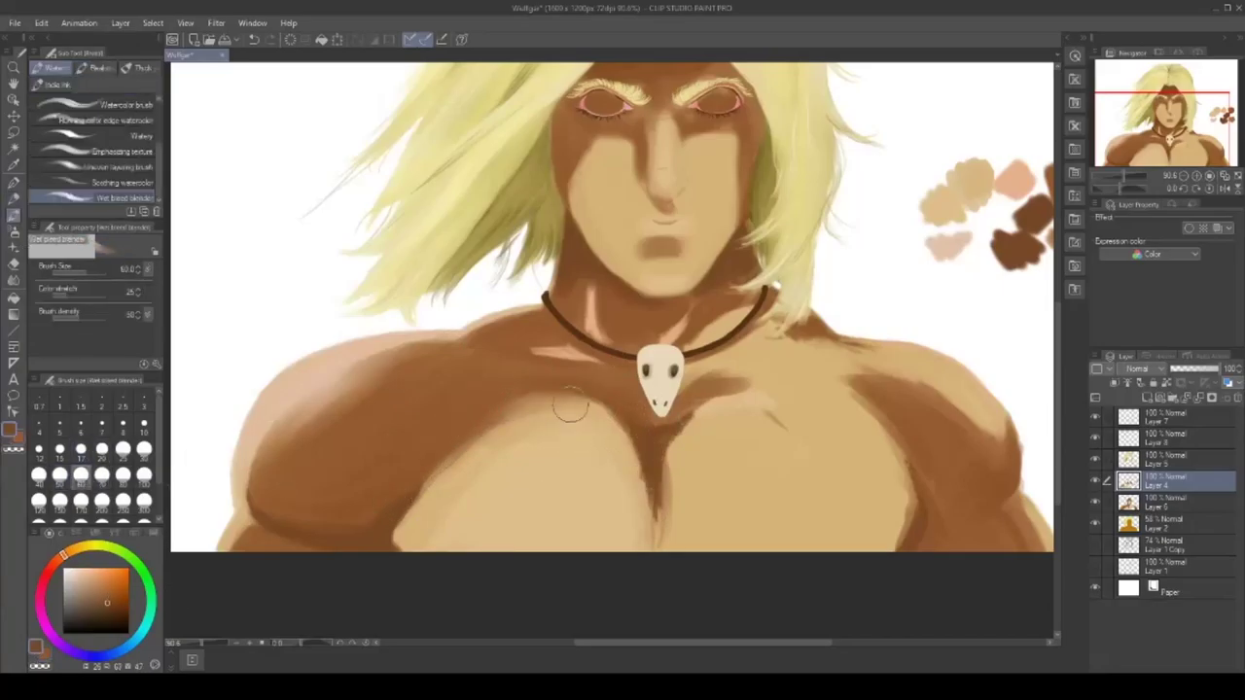
pyautogui.moveTo(461, 472)
pyautogui.mouseDown()
pyautogui.moveTo(560, 420)
pyautogui.moveTo(429, 437)
pyautogui.moveTo(467, 400)
pyautogui.moveTo(599, 396)
pyautogui.mouseUp()
pyautogui.click(121, 182)
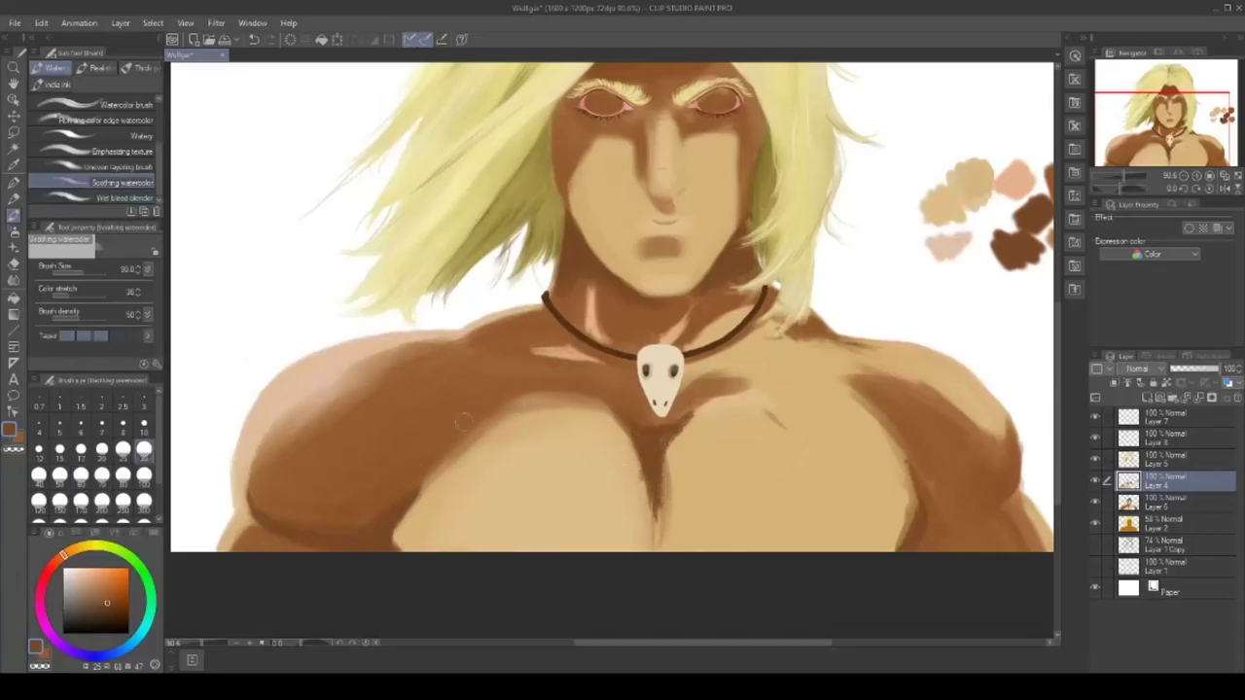
# - Extend the brown shadow along the pectoral's upper edge with the Real pencil at size 50, and trim its outline in sampled tan
pyautogui.press('p')
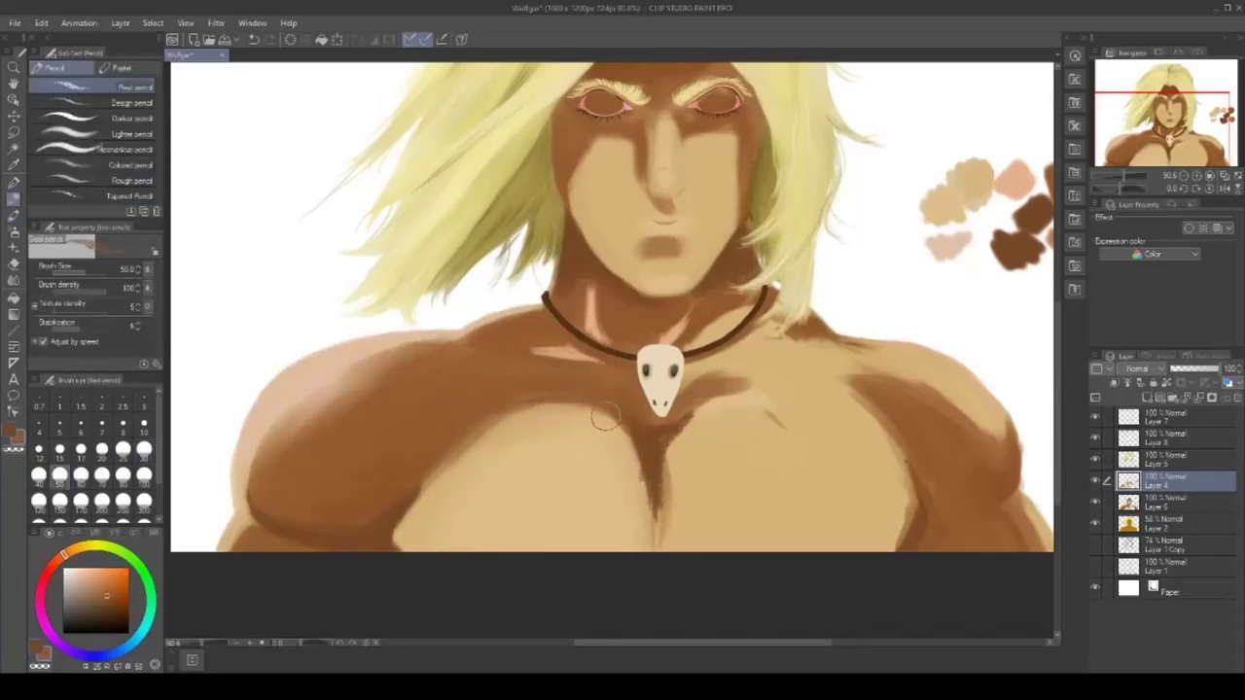
pyautogui.moveTo(494, 424); pyautogui.dragTo(598, 408)
pyautogui.moveTo(697, 405); pyautogui.dragTo(757, 386)
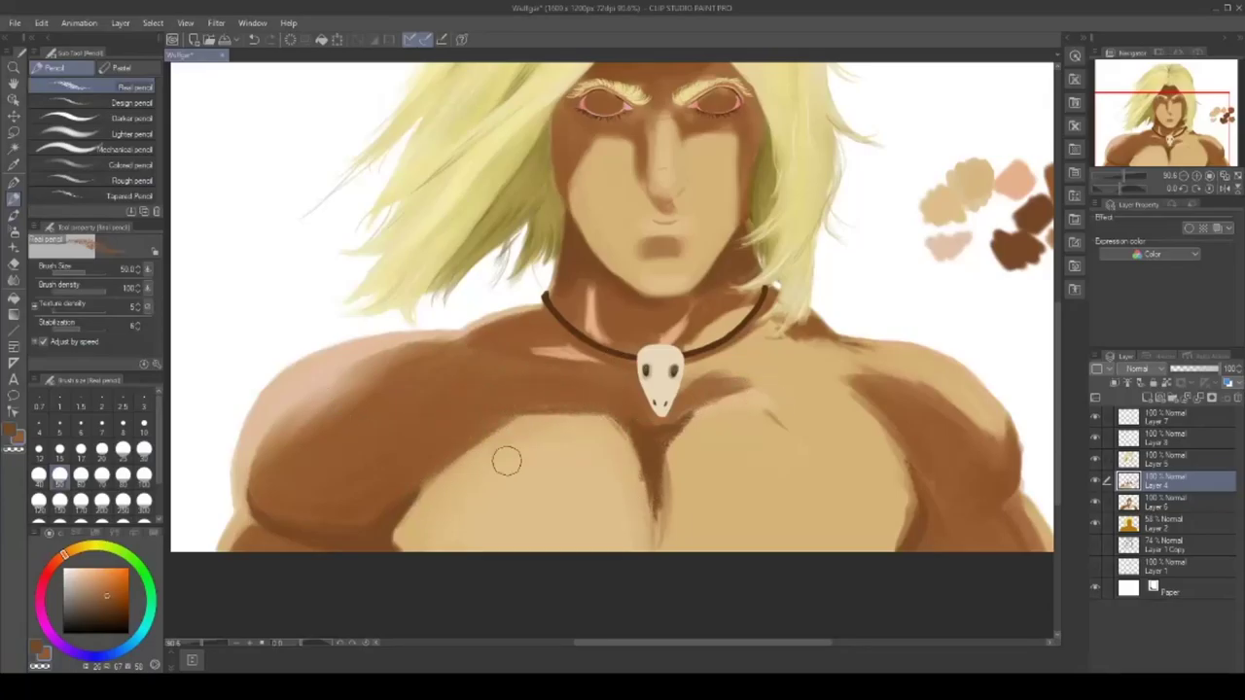
pyautogui.click(14, 166)
pyautogui.click(506, 467)
pyautogui.click(14, 198)
pyautogui.moveTo(432, 489); pyautogui.dragTo(505, 428)
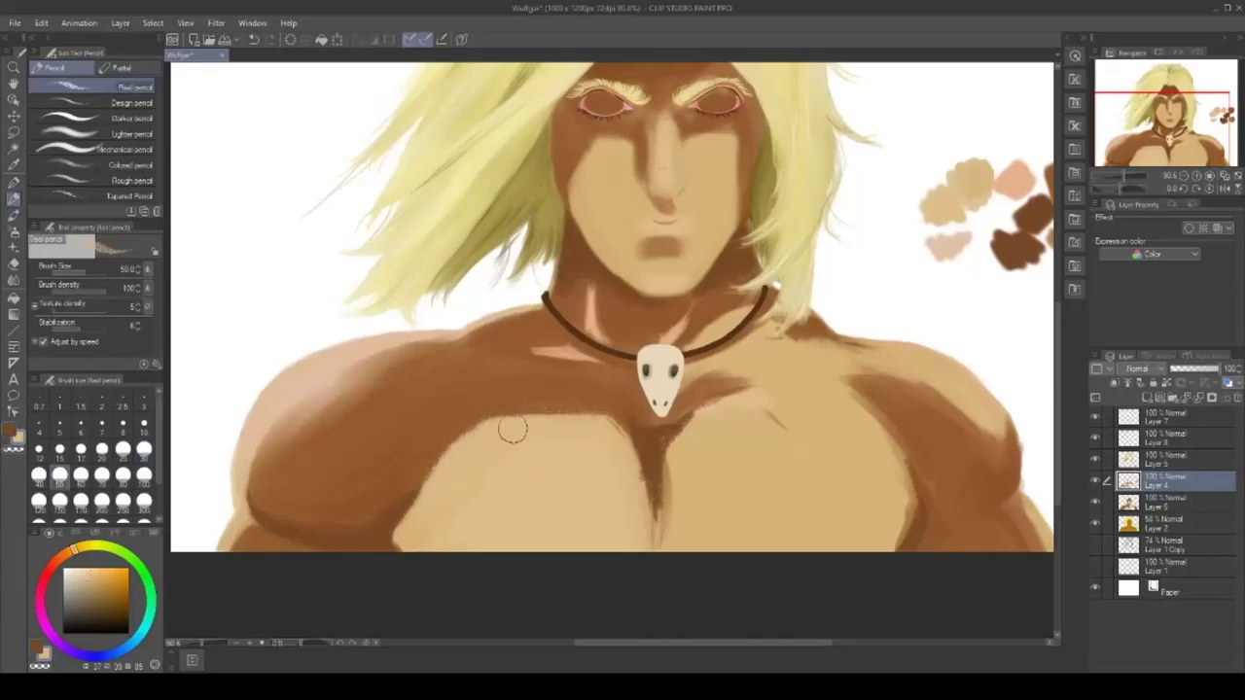
# - Blend the pectoral's upper shadow edge into the tan area with the Wet bleed blender at sizes 60 and 20
pyautogui.press('b')
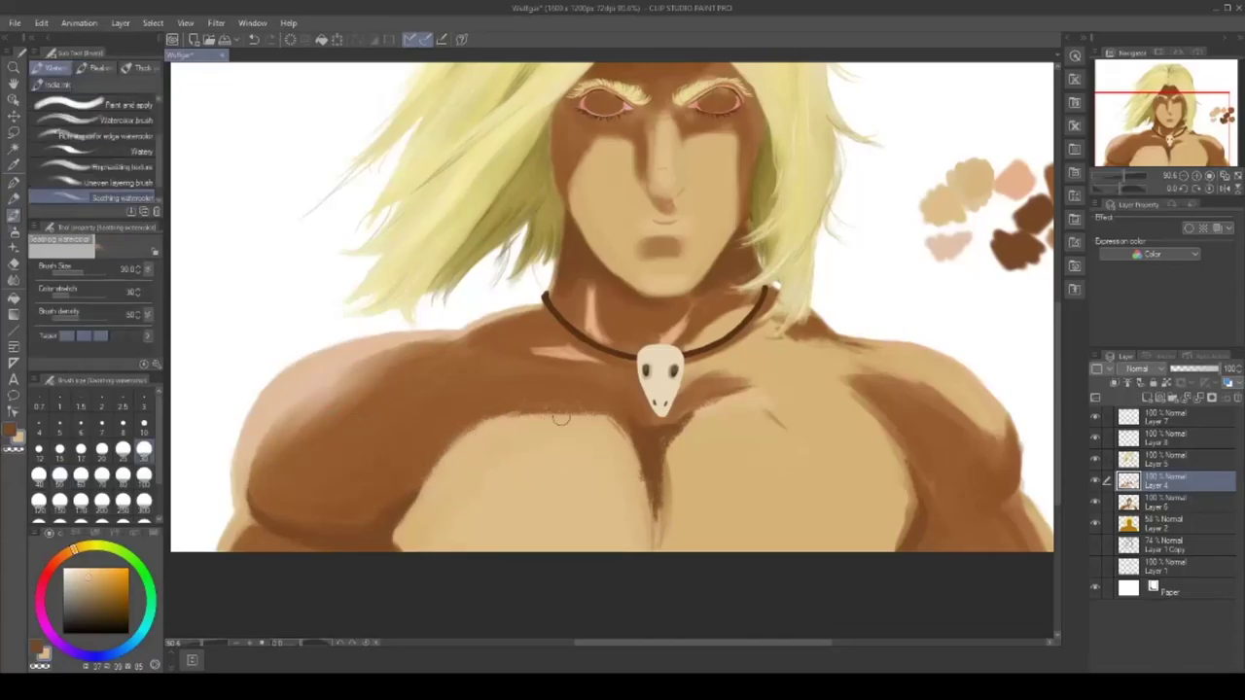
pyautogui.press('.')
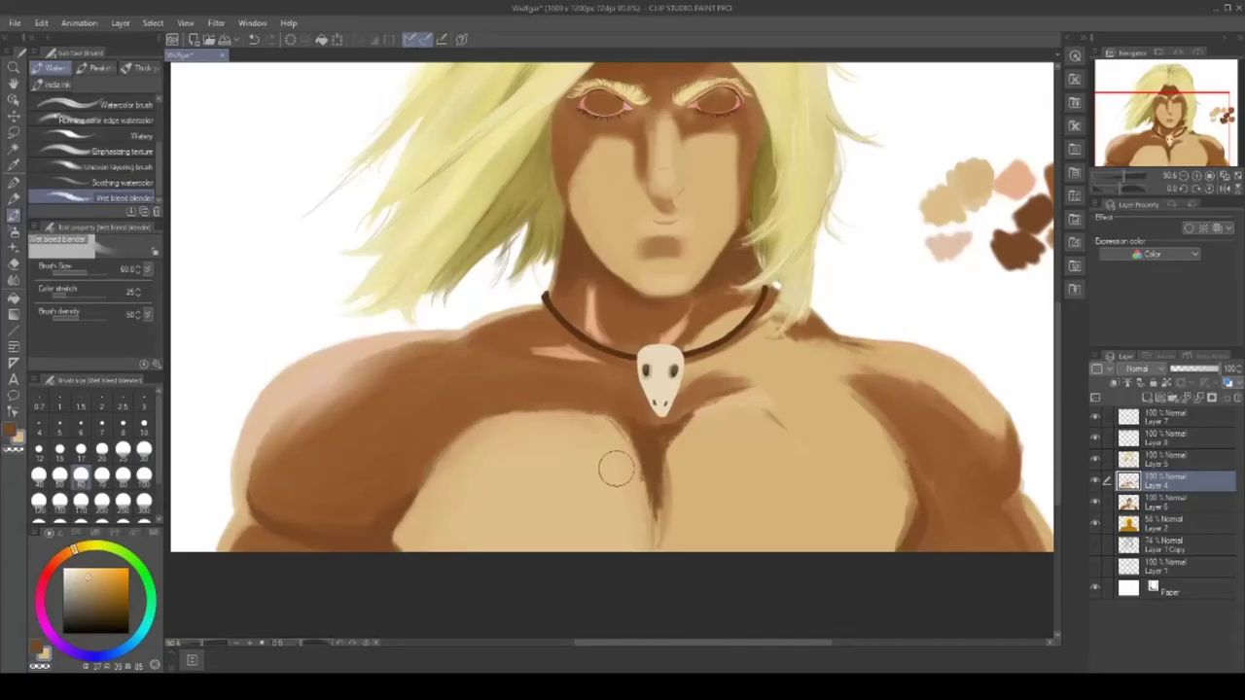
pyautogui.moveTo(480, 361); pyautogui.dragTo(476, 375)
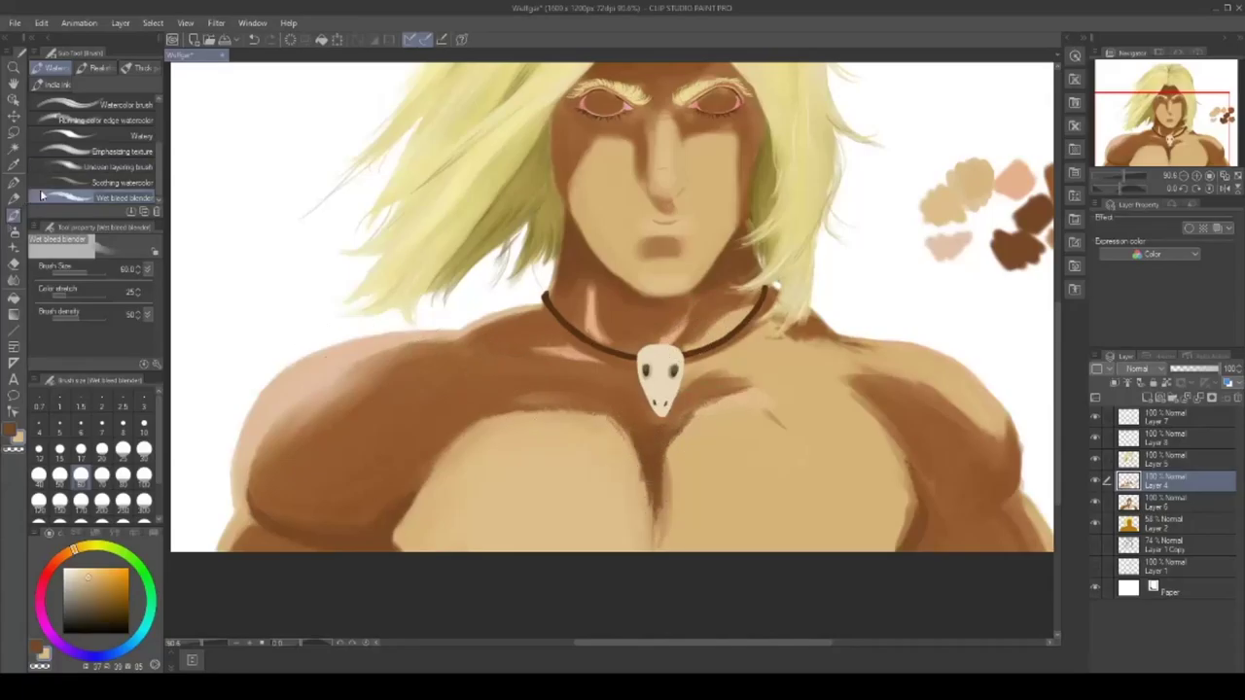
pyautogui.click(58, 182)
pyautogui.click(98, 197)
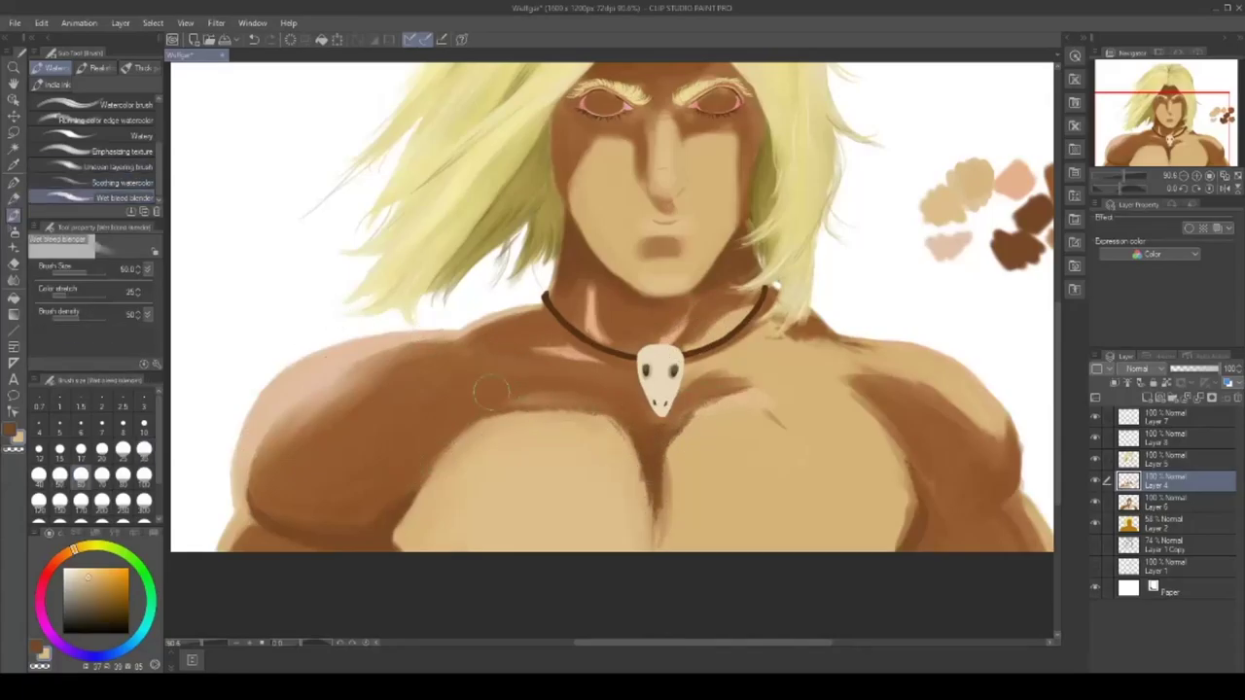
pyautogui.click(102, 449)
pyautogui.moveTo(562, 418); pyautogui.dragTo(579, 415)
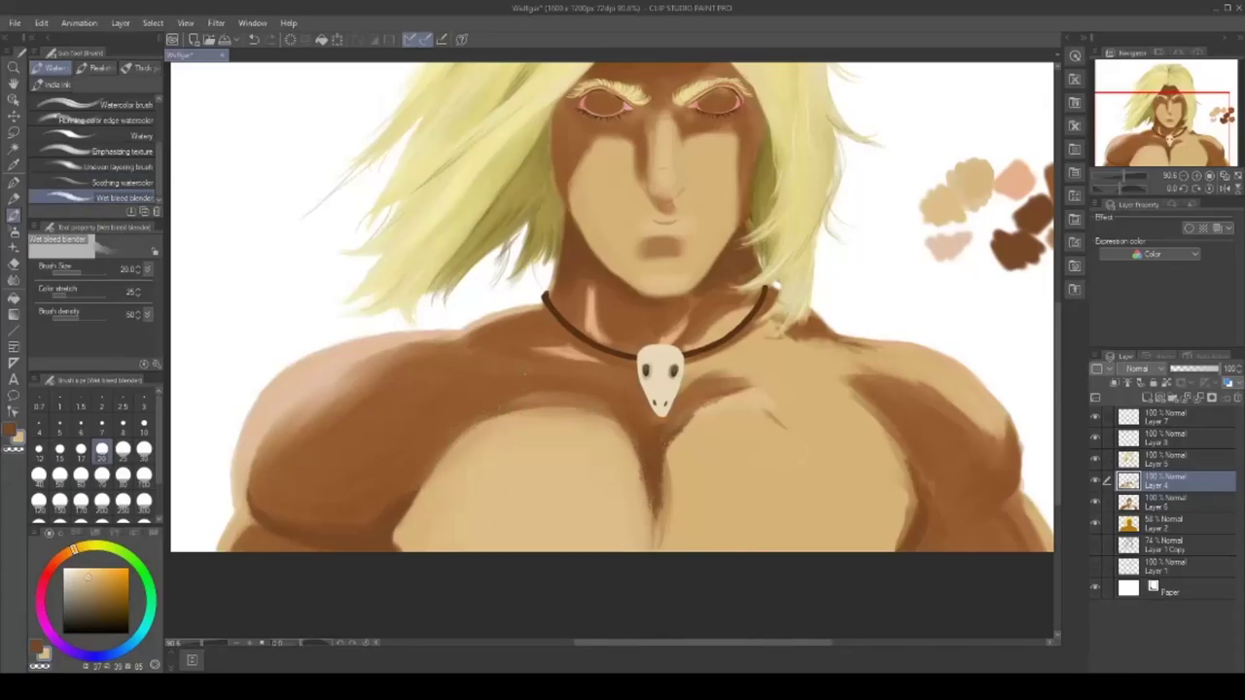
pyautogui.moveTo(474, 427); pyautogui.dragTo(493, 425)
# - Touch up the lower contour of the shaded shoulder in sampled brown with the Lighter pencil at size 20
pyautogui.press('p')
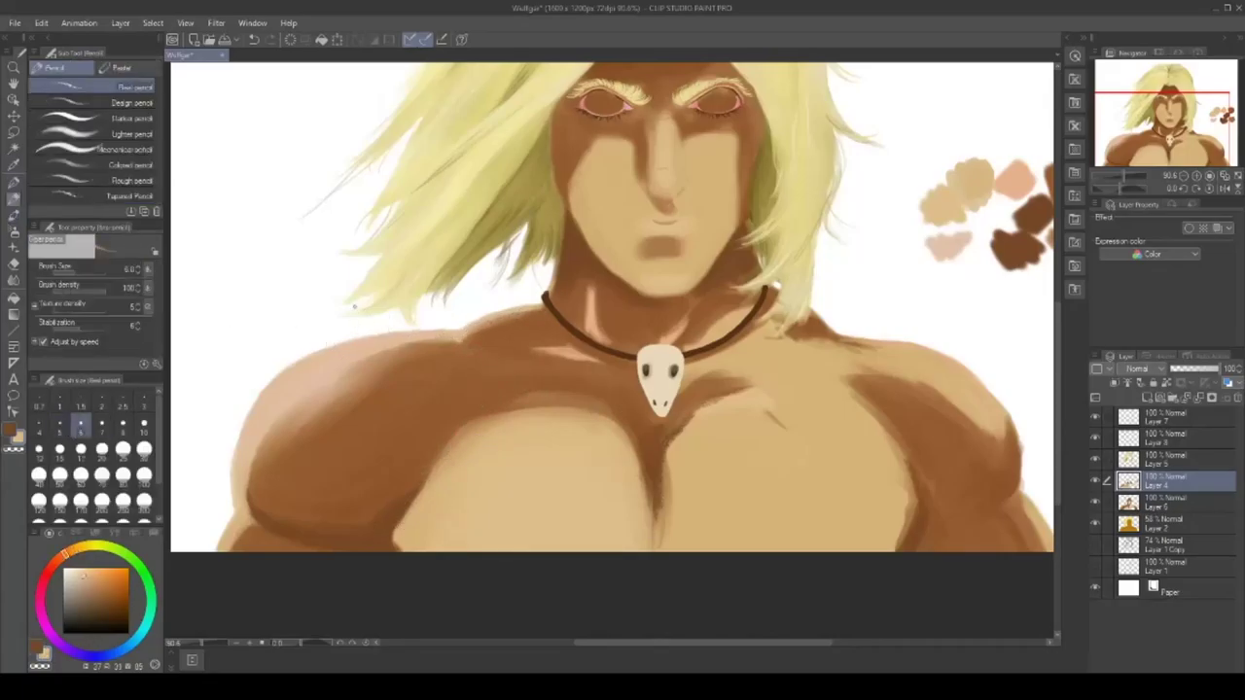
pyautogui.press('b')
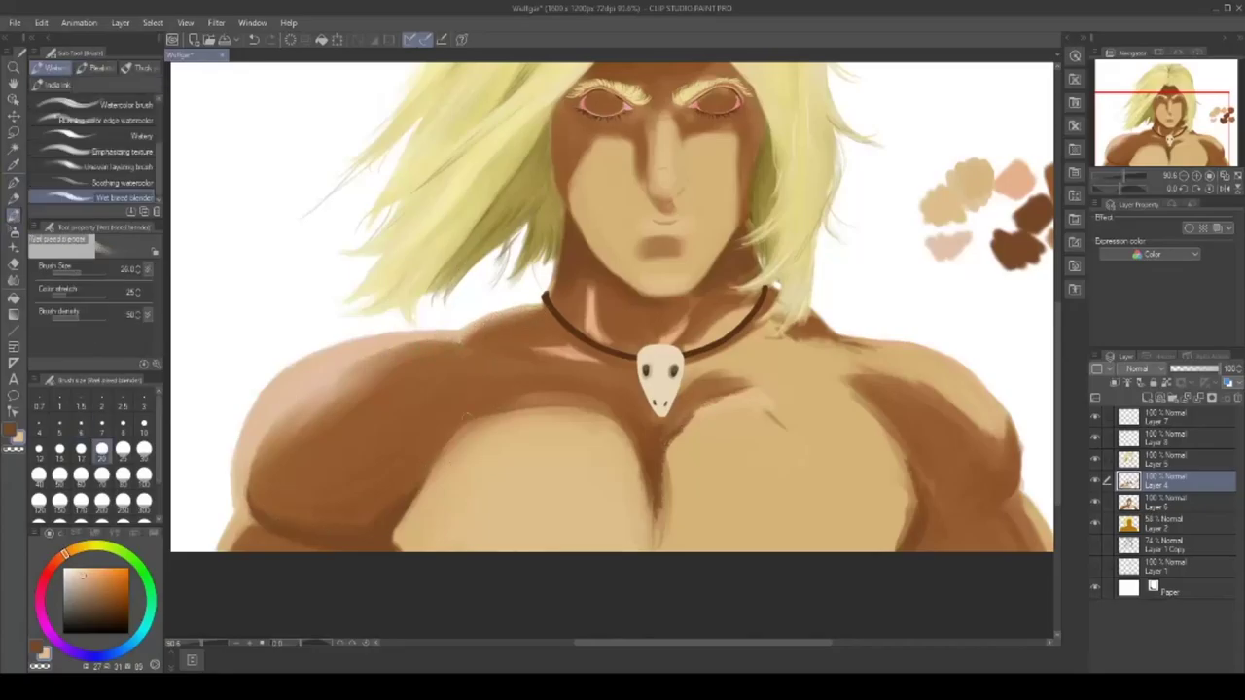
pyautogui.press('p')
pyautogui.press('x')
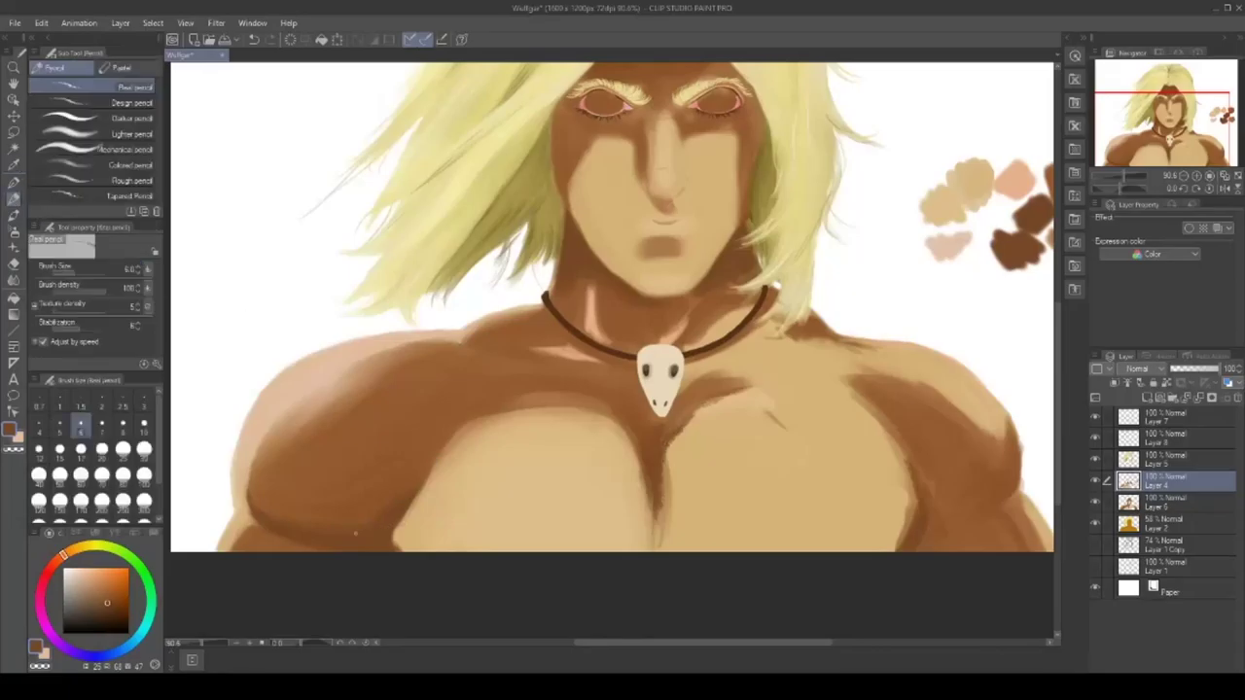
pyautogui.click(97, 134)
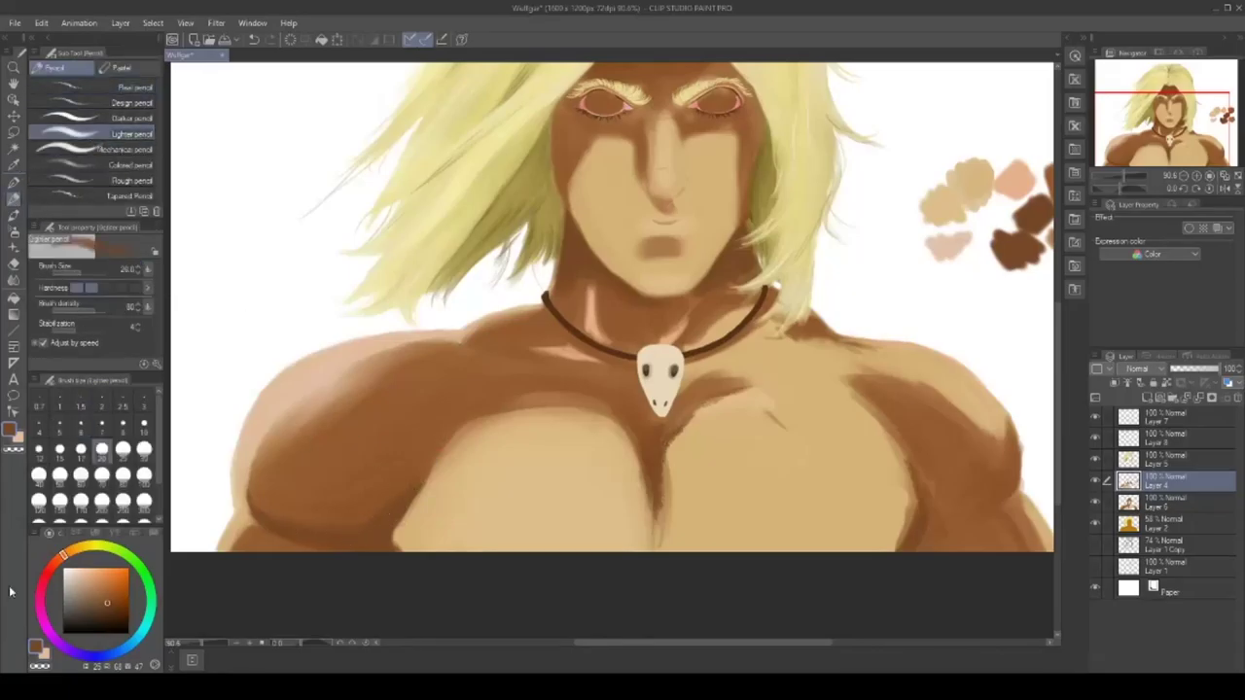
pyautogui.keyDown('alt'); pyautogui.click(361, 517); pyautogui.keyUp('alt')
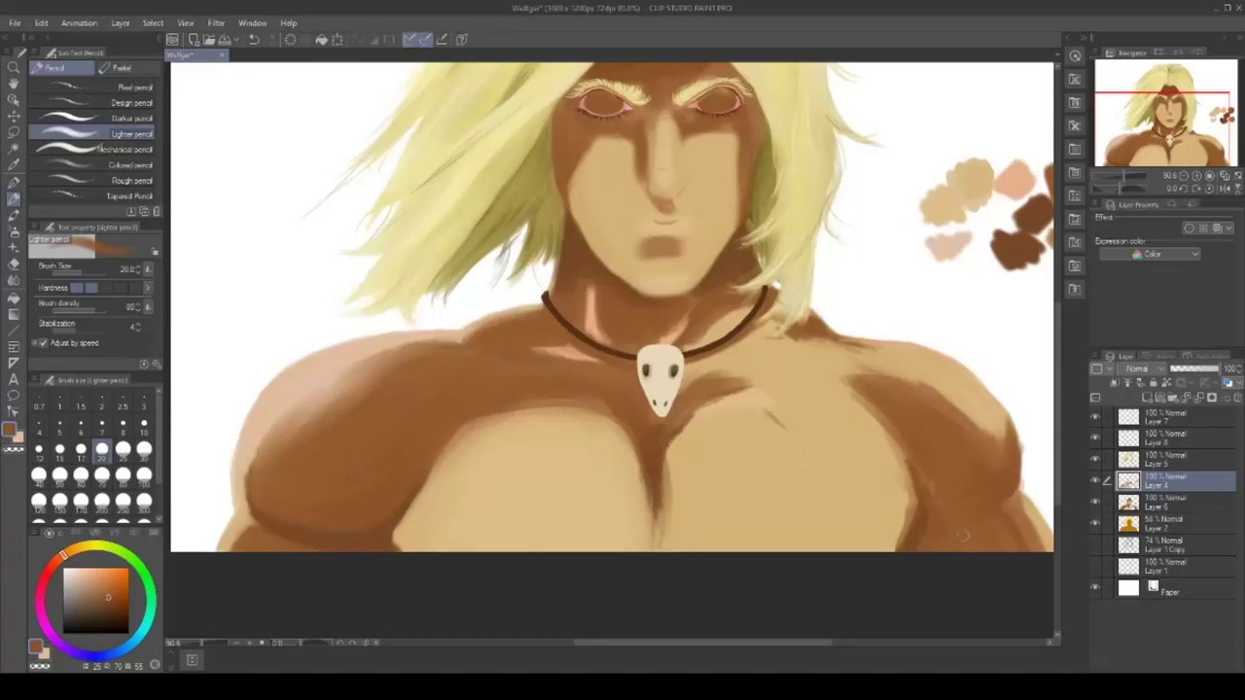
# - Cover the other pectoral in pale pink with the Real pencil at size 60
pyautogui.moveTo(736, 643); pyautogui.dragTo(754, 643)
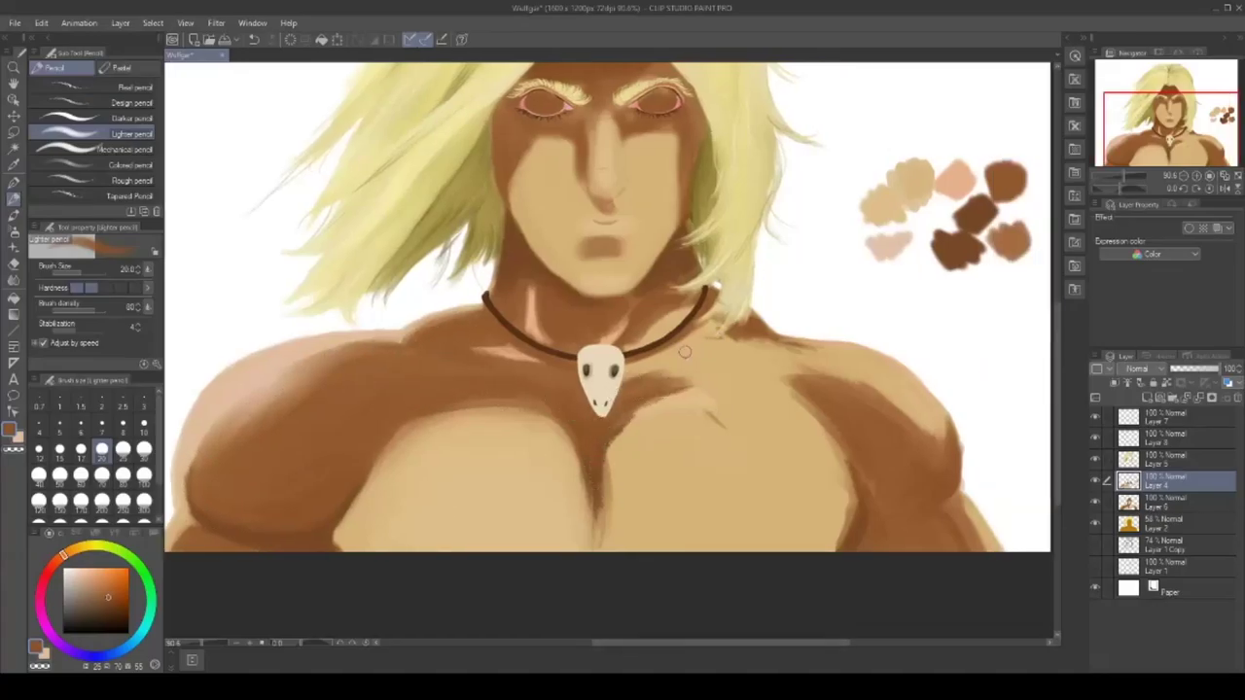
pyautogui.scroll(2, 1042, 380)
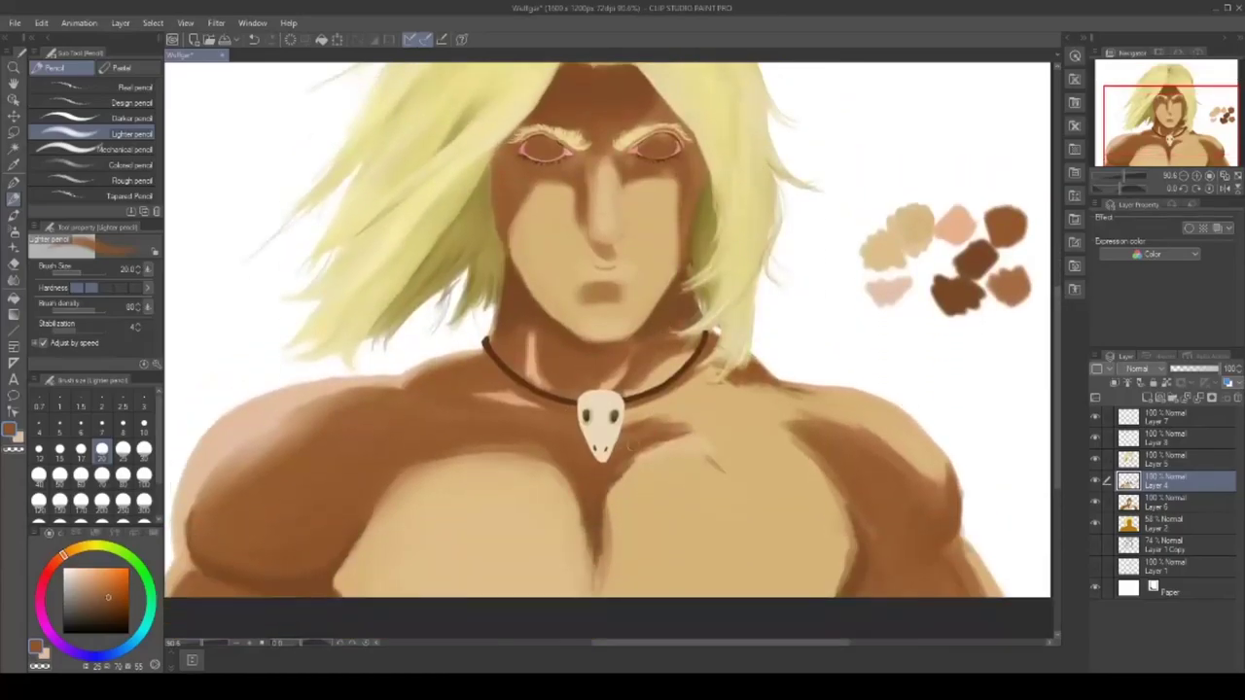
pyautogui.press('x')
pyautogui.hotkey('ctrl', 'z')
pyautogui.moveTo(1058, 361); pyautogui.dragTo(1058, 374)
pyautogui.click(107, 88)
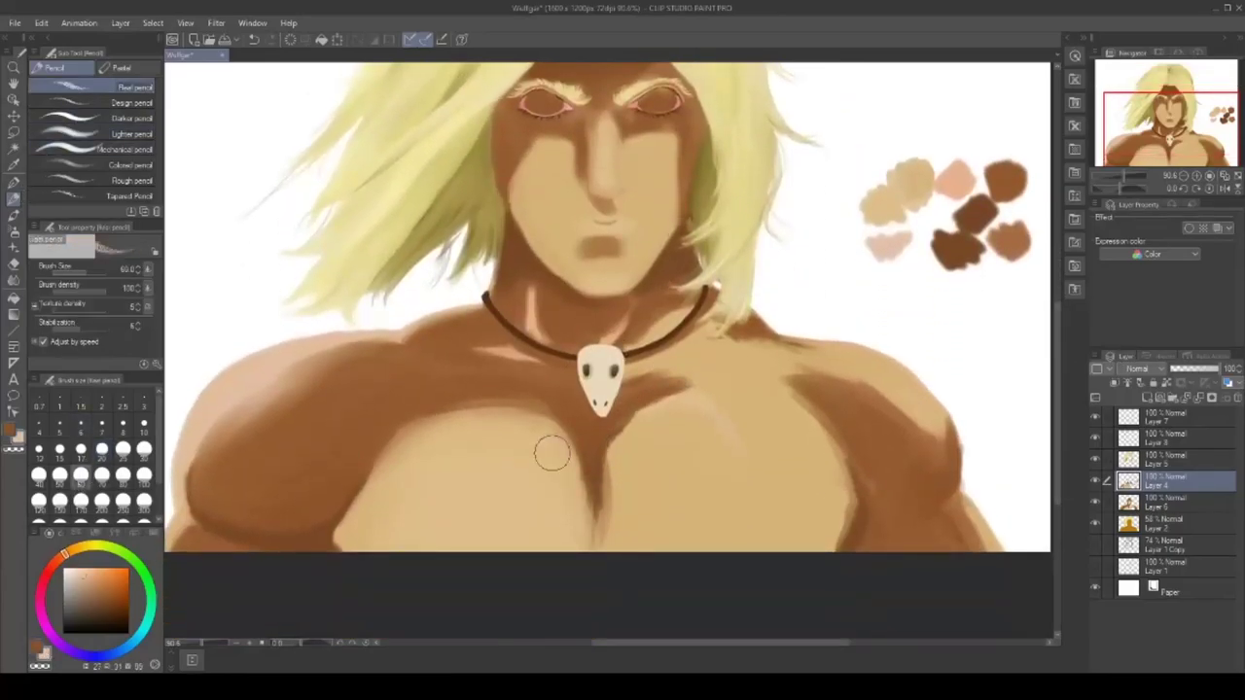
pyautogui.moveTo(643, 434)
pyautogui.mouseDown()
pyautogui.moveTo(716, 473)
pyautogui.moveTo(616, 453)
pyautogui.moveTo(787, 419)
pyautogui.moveTo(726, 420)
pyautogui.moveTo(754, 455)
pyautogui.moveTo(769, 428)
pyautogui.moveTo(823, 493)
pyautogui.mouseUp()
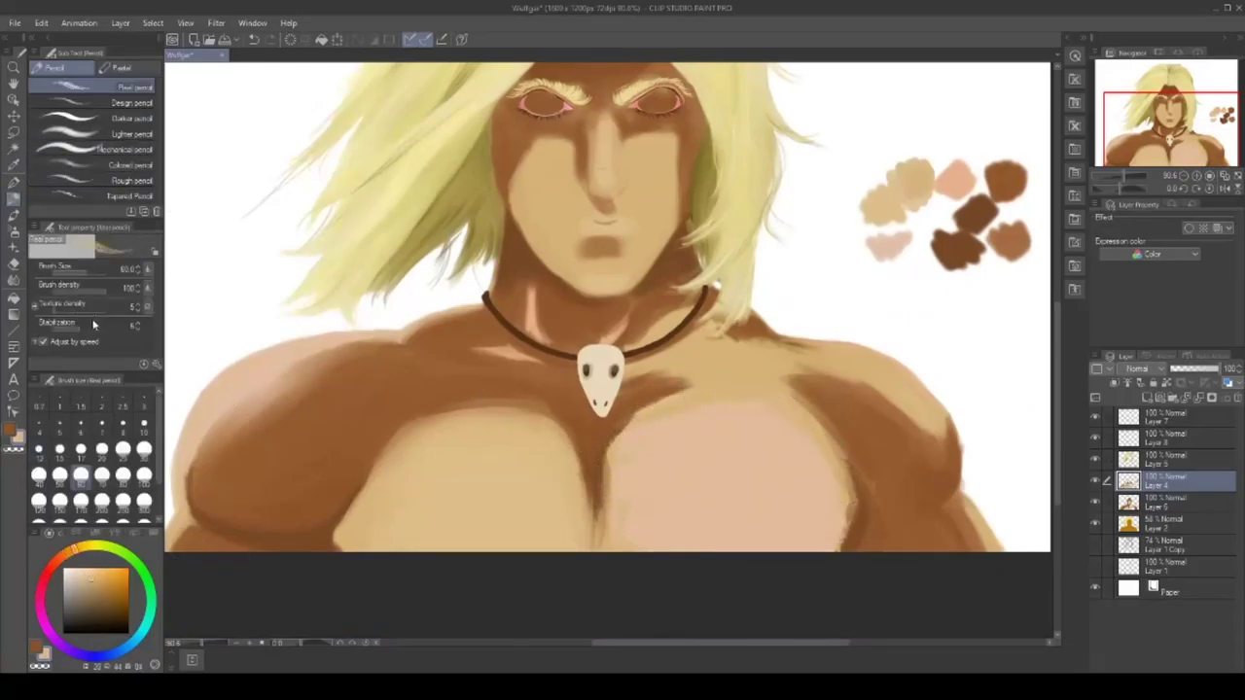
# - Work tan into the rim of the pink pectoral at a lower pencil density and blend it with the Wet bleed blender at size 50
pyautogui.moveTo(96, 292); pyautogui.dragTo(84, 294)
pyautogui.press('b')
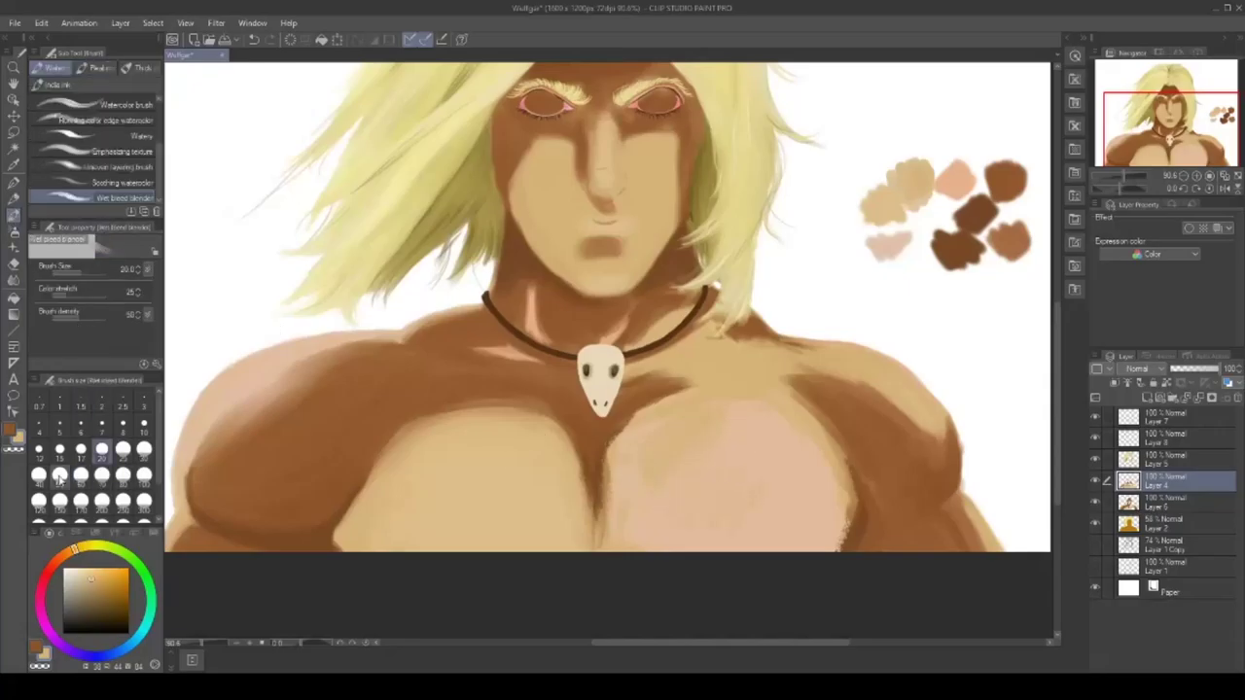
pyautogui.moveTo(720, 414)
pyautogui.mouseDown()
pyautogui.moveTo(780, 418)
pyautogui.moveTo(841, 503)
pyautogui.moveTo(772, 449)
pyautogui.moveTo(625, 443)
pyautogui.moveTo(727, 406)
pyautogui.moveTo(821, 445)
pyautogui.moveTo(838, 543)
pyautogui.mouseUp()
pyautogui.moveTo(602, 457)
pyautogui.mouseDown()
pyautogui.moveTo(620, 522)
pyautogui.moveTo(593, 558)
pyautogui.moveTo(574, 527)
pyautogui.mouseUp()
# - Check what the two layers beneath the active one contribute by hiding each and showing it again
pyautogui.click(1096, 502)
pyautogui.click(1097, 502)
pyautogui.click(1096, 523)
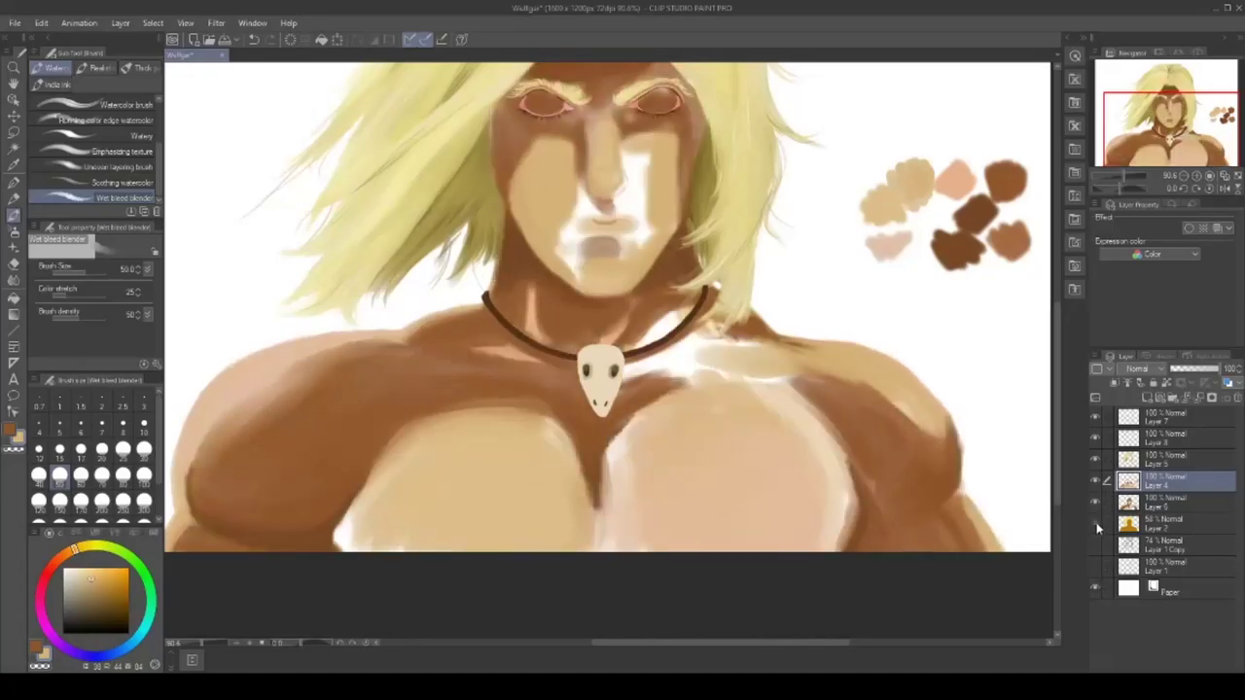
pyautogui.click(1096, 523)
# - Refine the brown cleft between the pectorals and the pink pectoral's upper edge with the Wet bleed blender at size 17
pyautogui.click(37, 648)
pyautogui.click(81, 451)
pyautogui.moveTo(597, 479); pyautogui.dragTo(598, 524)
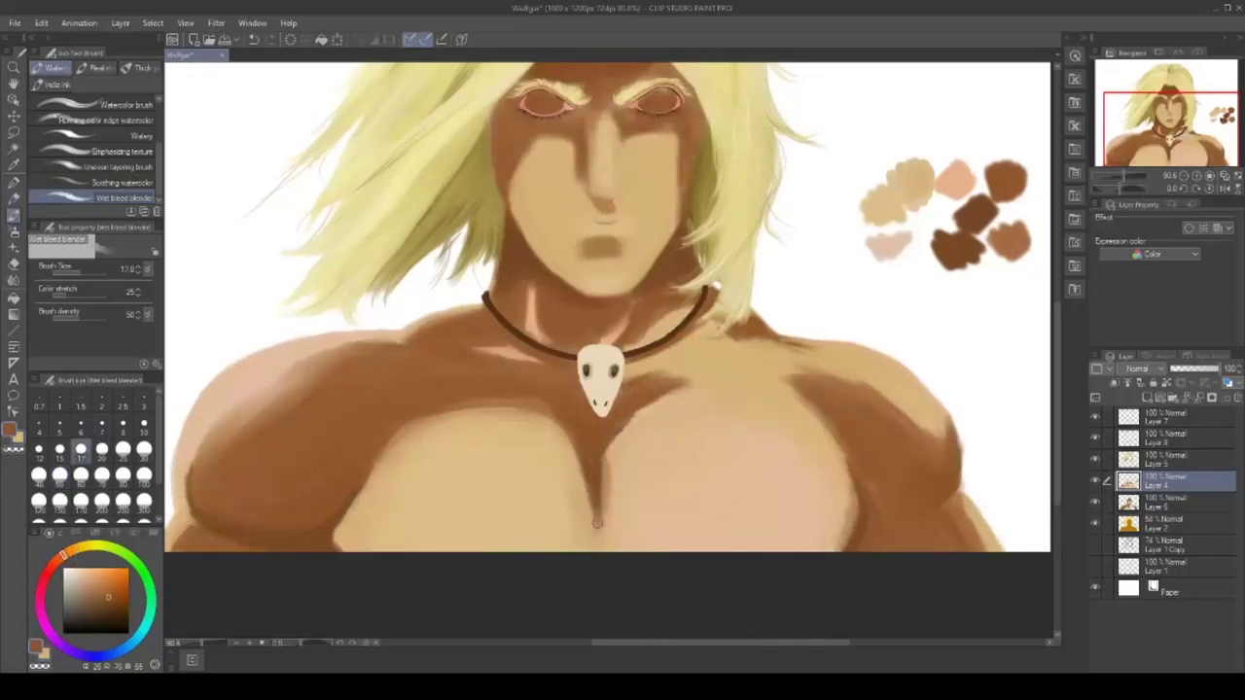
pyautogui.moveTo(601, 440); pyautogui.dragTo(706, 386)
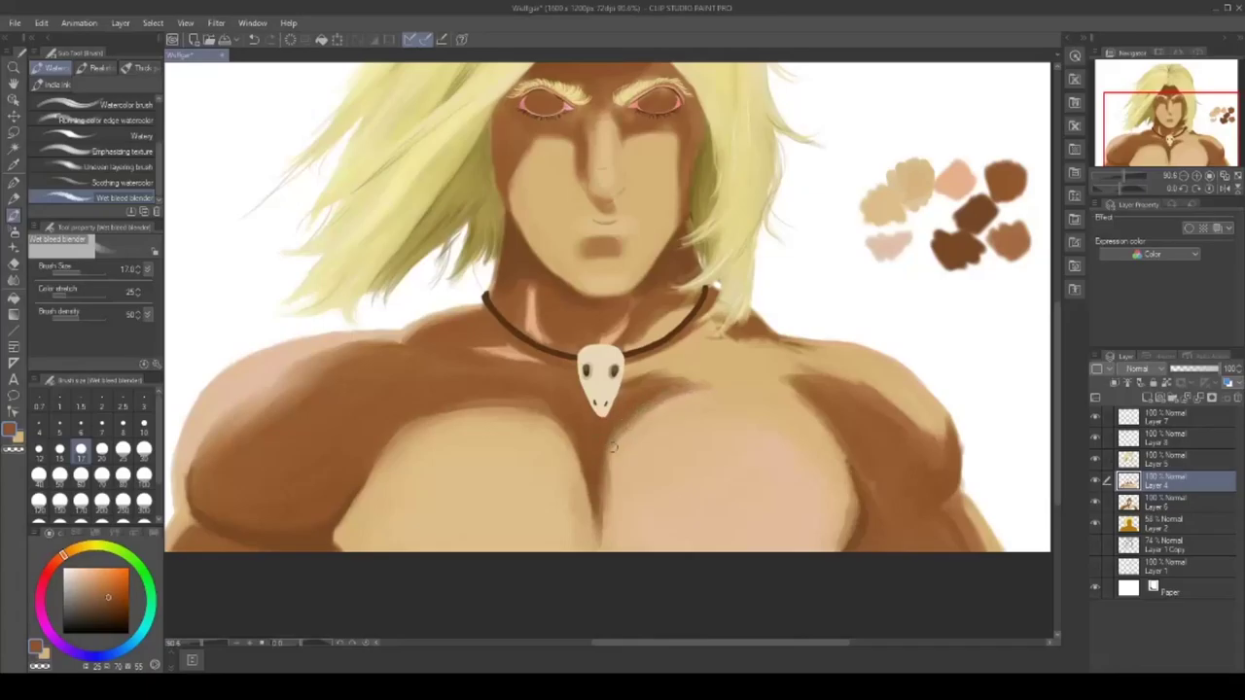
# - Hatch a translucent brown shade over both pectorals with the Real pencil at size 60
pyautogui.click(198, 643)
pyautogui.moveTo(1057, 473); pyautogui.dragTo(1057, 453)
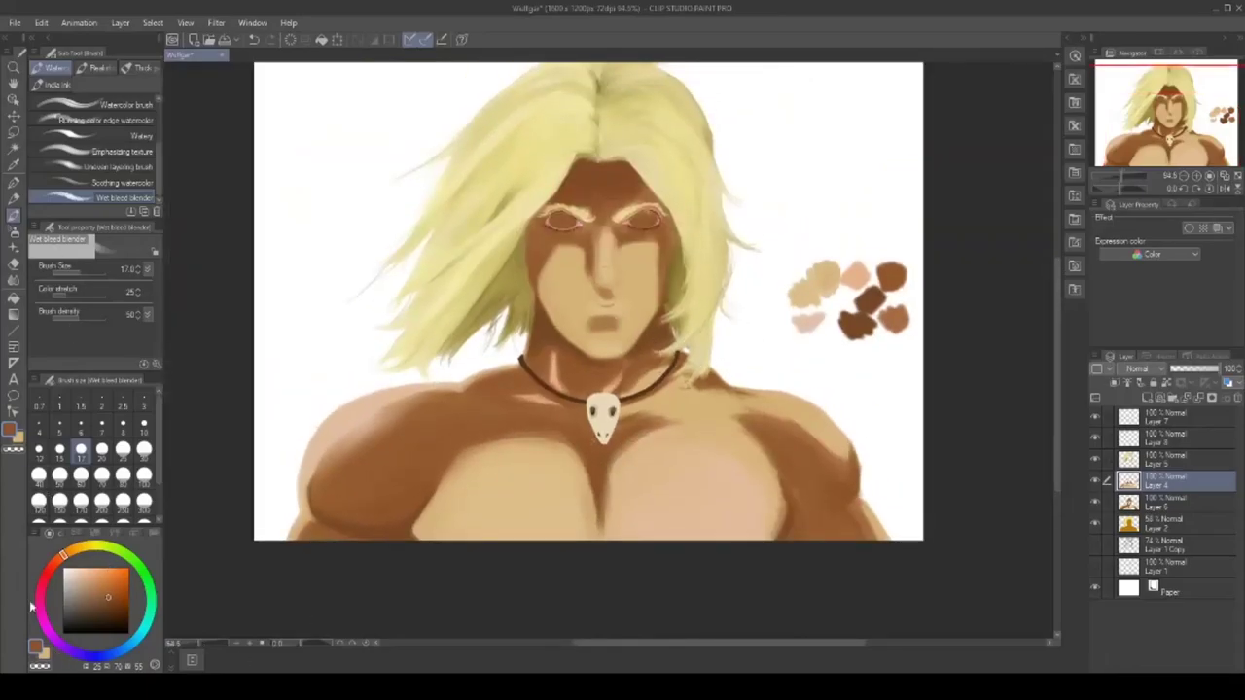
pyautogui.press('p')
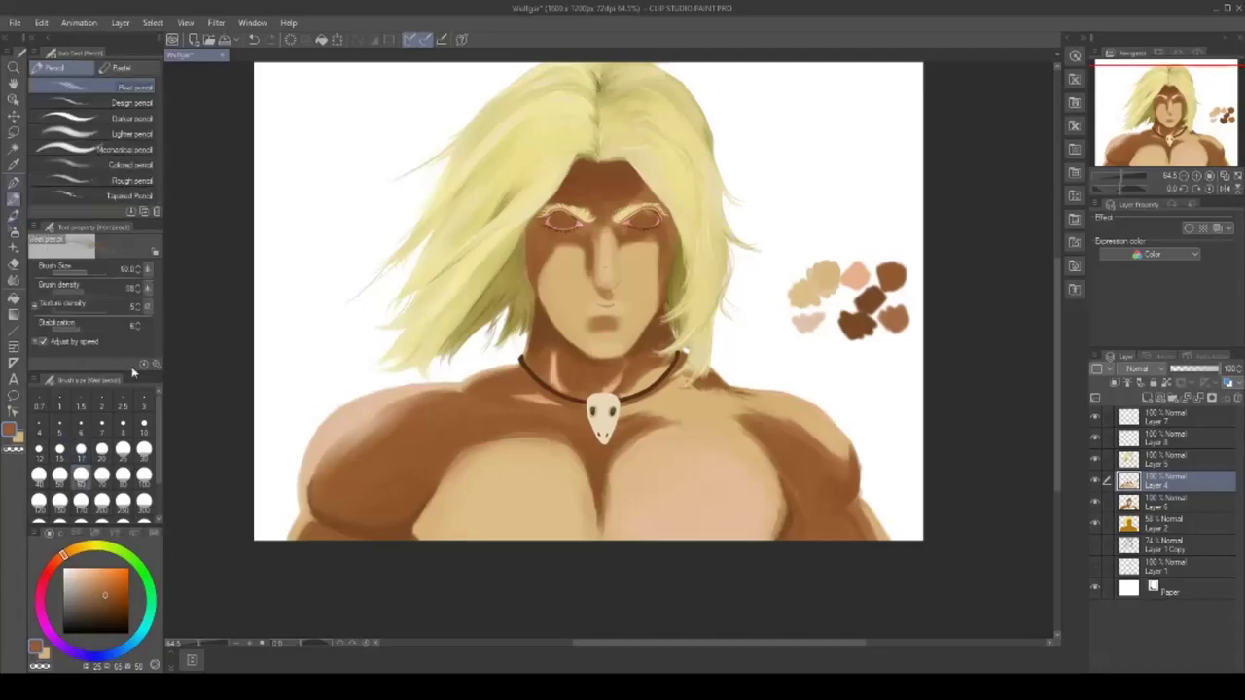
pyautogui.moveTo(452, 467)
pyautogui.mouseDown()
pyautogui.moveTo(473, 473)
pyautogui.moveTo(448, 539)
pyautogui.moveTo(578, 500)
pyautogui.moveTo(457, 515)
pyautogui.moveTo(647, 467)
pyautogui.moveTo(739, 510)
pyautogui.moveTo(704, 544)
pyautogui.moveTo(739, 433)
pyautogui.mouseUp()
# - Blend the brown hatching on the pectoral below the shaded shoulder into an even mid-tone with the Wet bleed blender at size 60
pyautogui.click(14, 215)
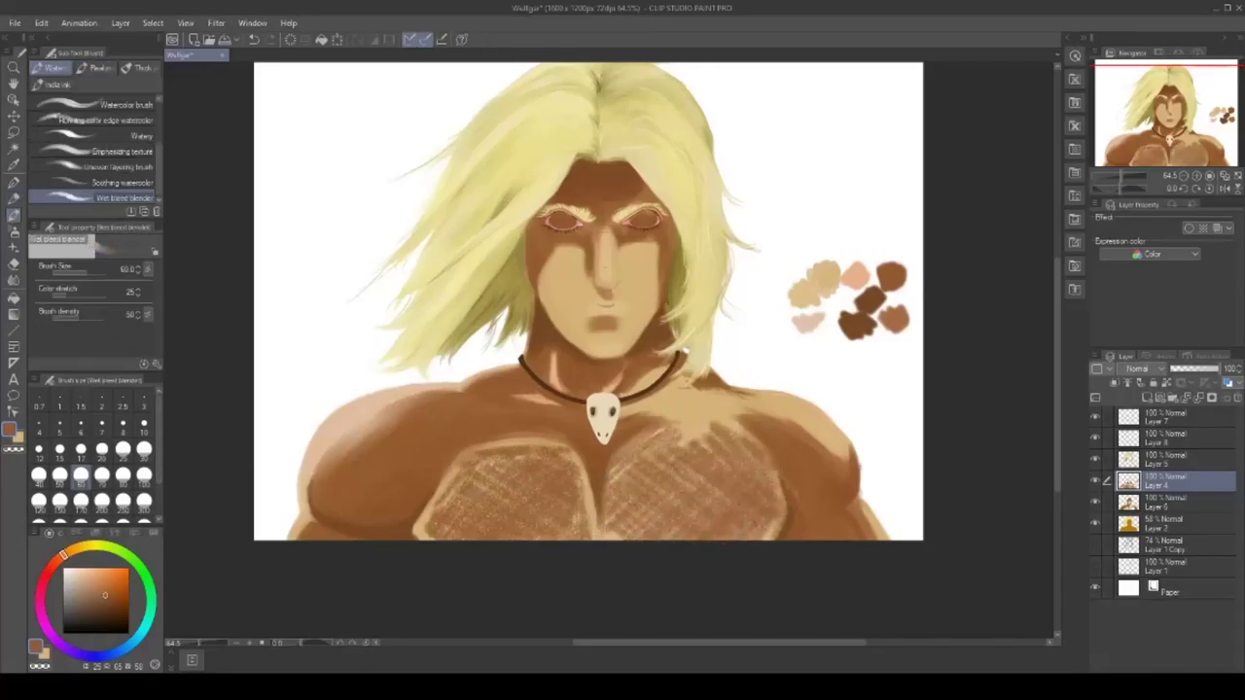
pyautogui.moveTo(447, 494)
pyautogui.mouseDown()
pyautogui.moveTo(550, 454)
pyautogui.moveTo(574, 487)
pyautogui.moveTo(438, 530)
pyautogui.moveTo(583, 520)
pyautogui.moveTo(560, 453)
pyautogui.moveTo(597, 524)
pyautogui.mouseUp()
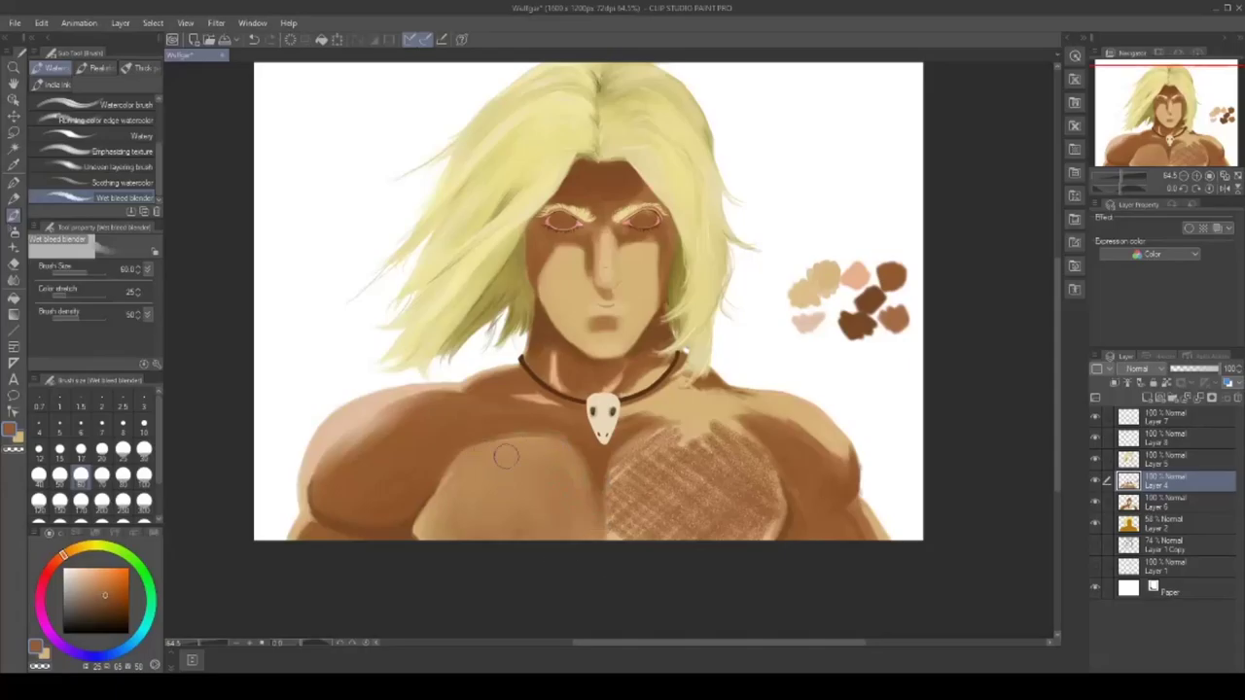
pyautogui.moveTo(506, 456)
pyautogui.mouseDown()
pyautogui.moveTo(459, 466)
pyautogui.moveTo(442, 513)
pyautogui.moveTo(471, 497)
pyautogui.moveTo(407, 529)
pyautogui.mouseUp()
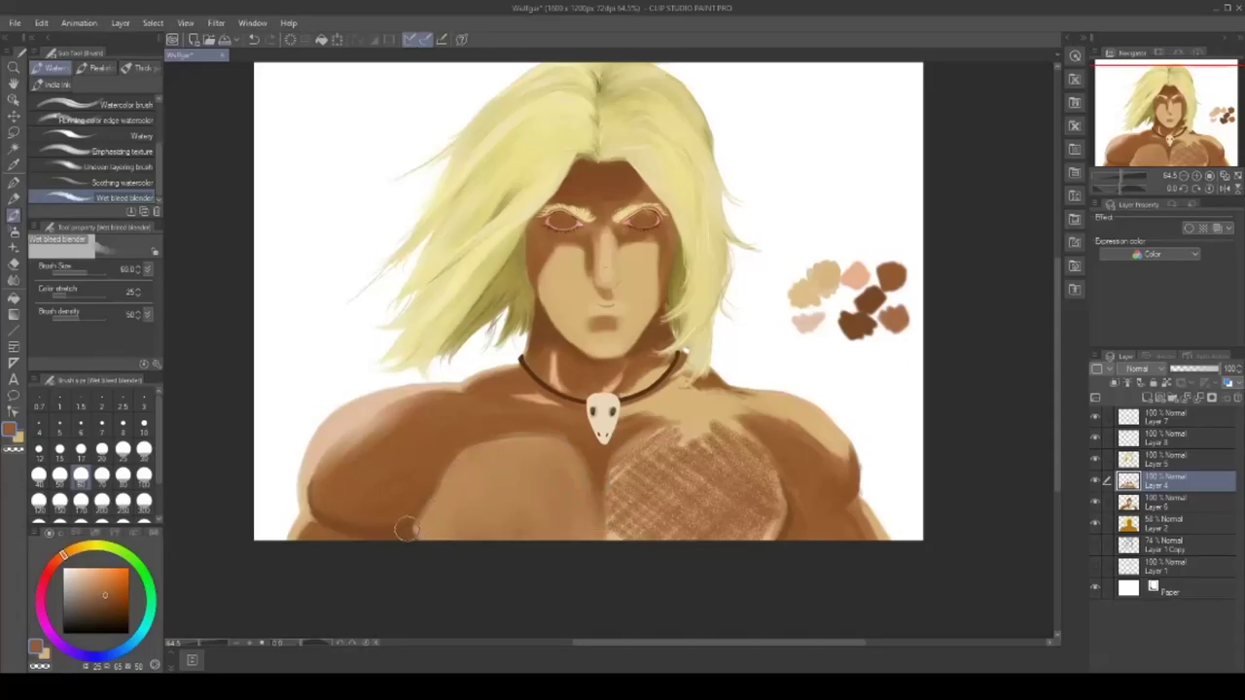
pyautogui.moveTo(436, 474); pyautogui.dragTo(457, 456)
# - Add highlights along the upper and inner edges of the blended pectoral in pale pink sampled from the swatches, using the Real pencil
pyautogui.click(14, 199)
pyautogui.click(13, 165)
pyautogui.click(808, 322)
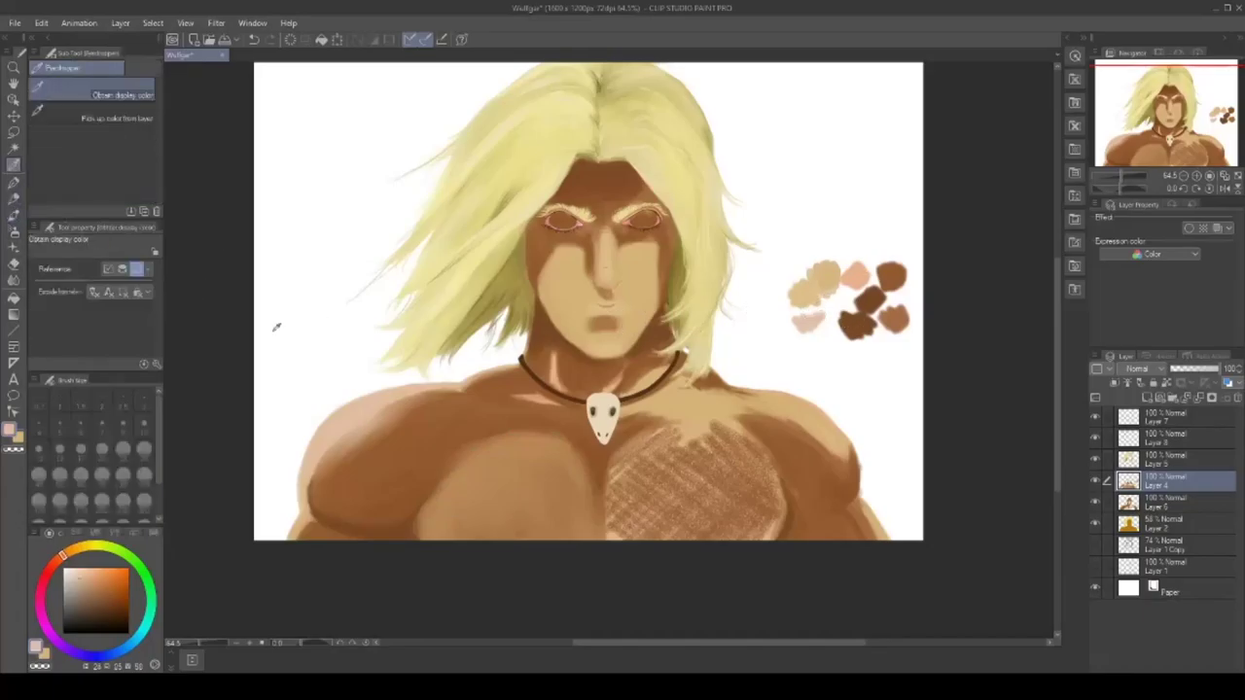
pyautogui.click(14, 199)
pyautogui.moveTo(504, 445); pyautogui.dragTo(575, 477)
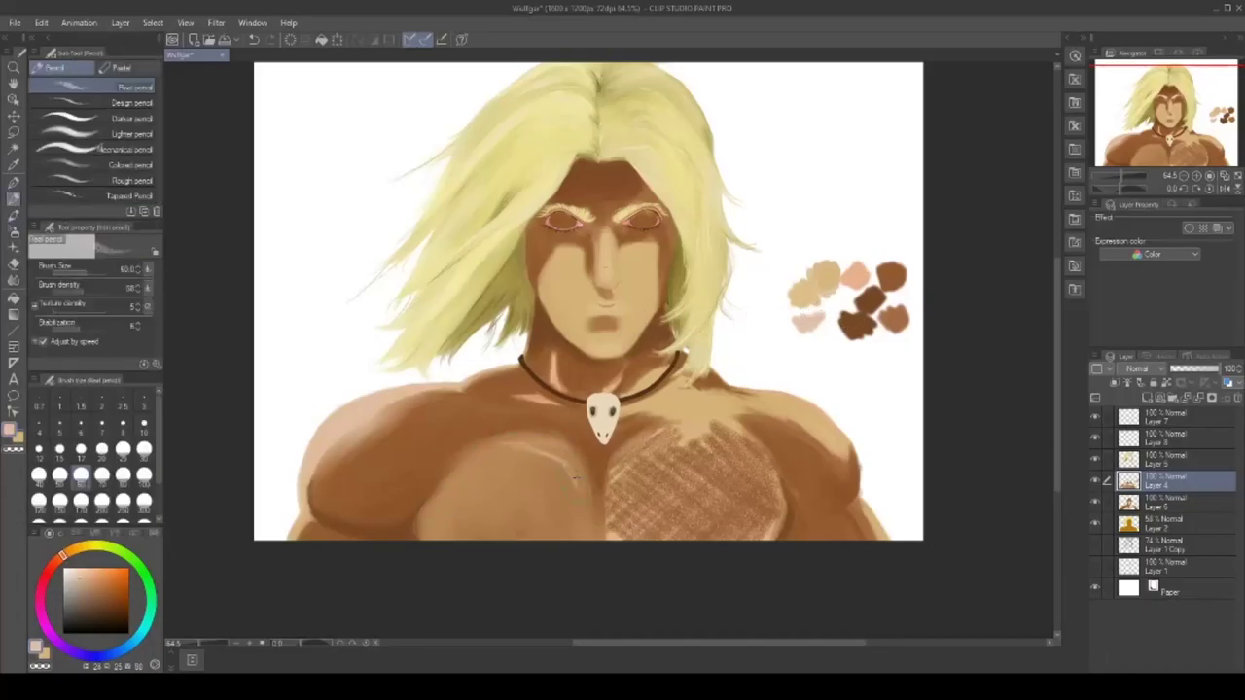
pyautogui.moveTo(504, 447); pyautogui.dragTo(565, 456)
pyautogui.moveTo(431, 518); pyautogui.dragTo(425, 547)
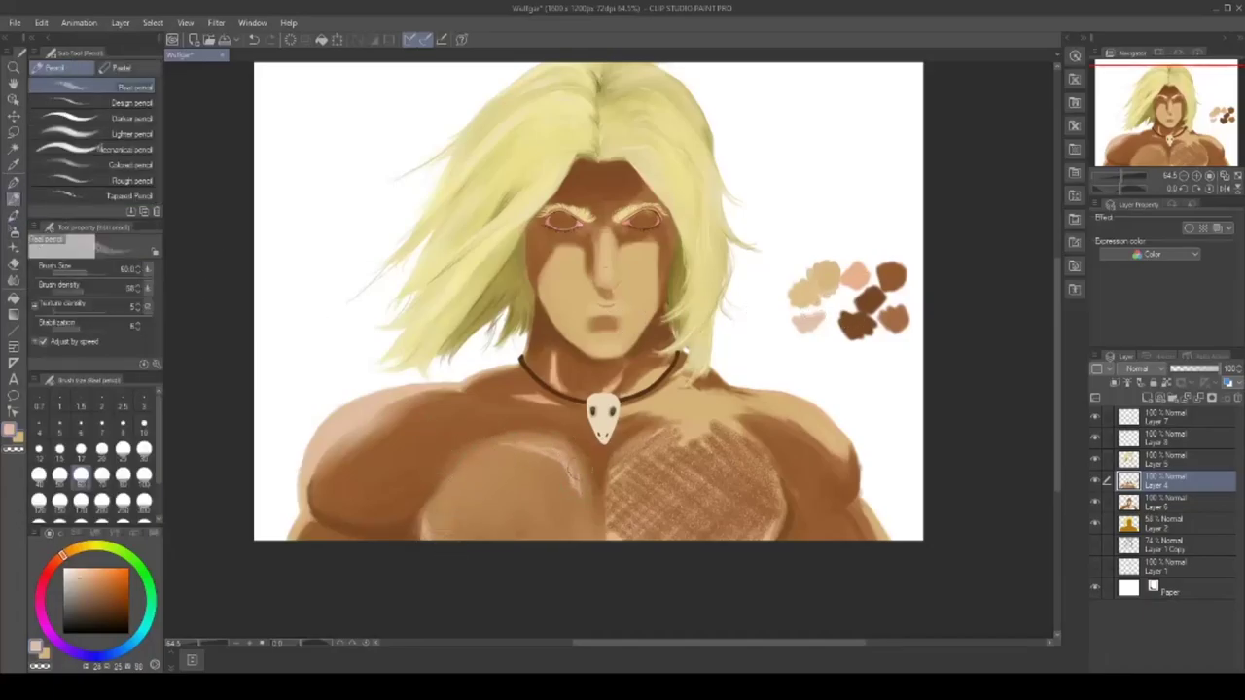
pyautogui.moveTo(531, 447)
pyautogui.mouseDown()
pyautogui.moveTo(582, 500)
pyautogui.moveTo(543, 443)
pyautogui.moveTo(581, 498)
pyautogui.mouseUp()
# - Blend the pale highlights into the pectoral with the Wet bleed blender at size 60, and sample the dark brown swatch
pyautogui.click(45, 655)
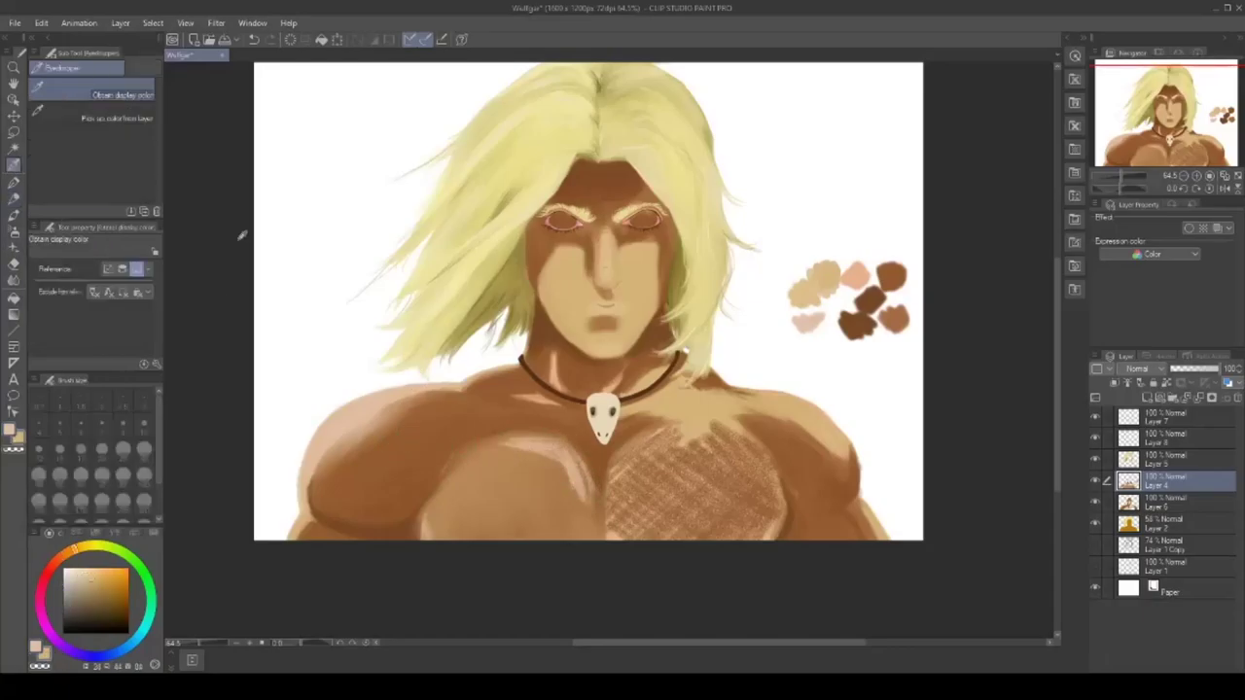
pyautogui.keyDown('alt'); pyautogui.click(870, 300); pyautogui.keyUp('alt')
pyautogui.click(15, 216)
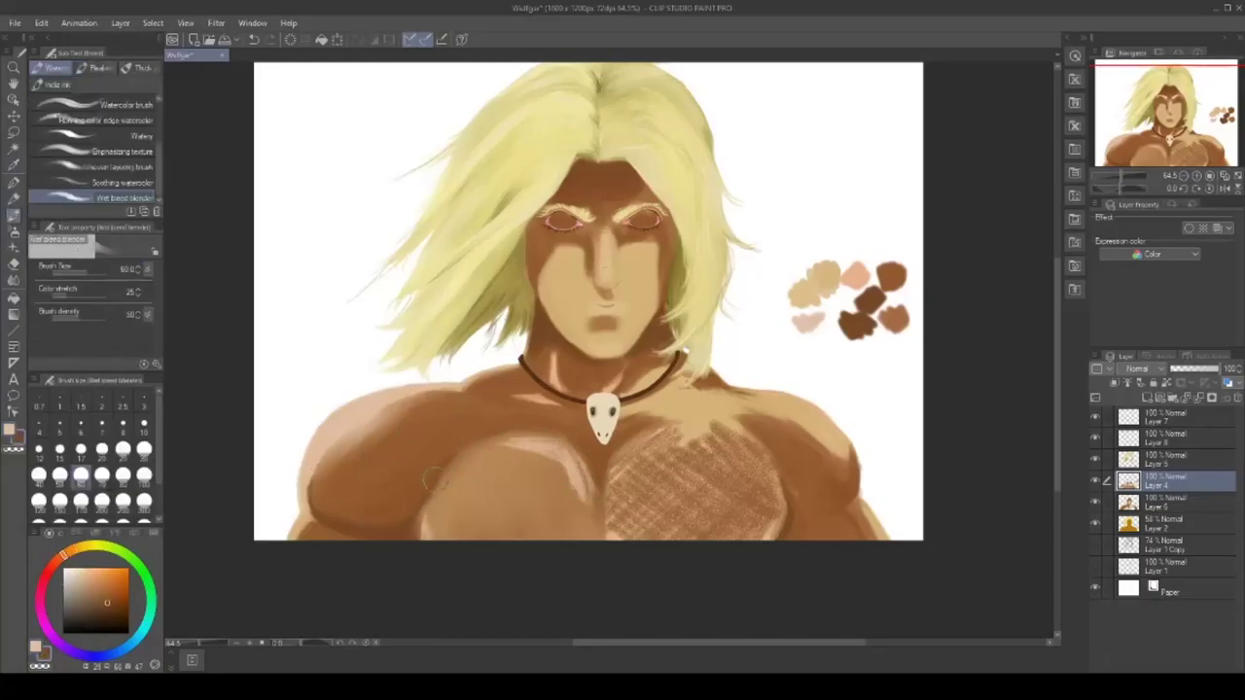
pyautogui.moveTo(437, 511); pyautogui.dragTo(424, 543)
pyautogui.moveTo(546, 449)
pyautogui.mouseDown()
pyautogui.moveTo(580, 471)
pyautogui.moveTo(572, 485)
pyautogui.mouseUp()
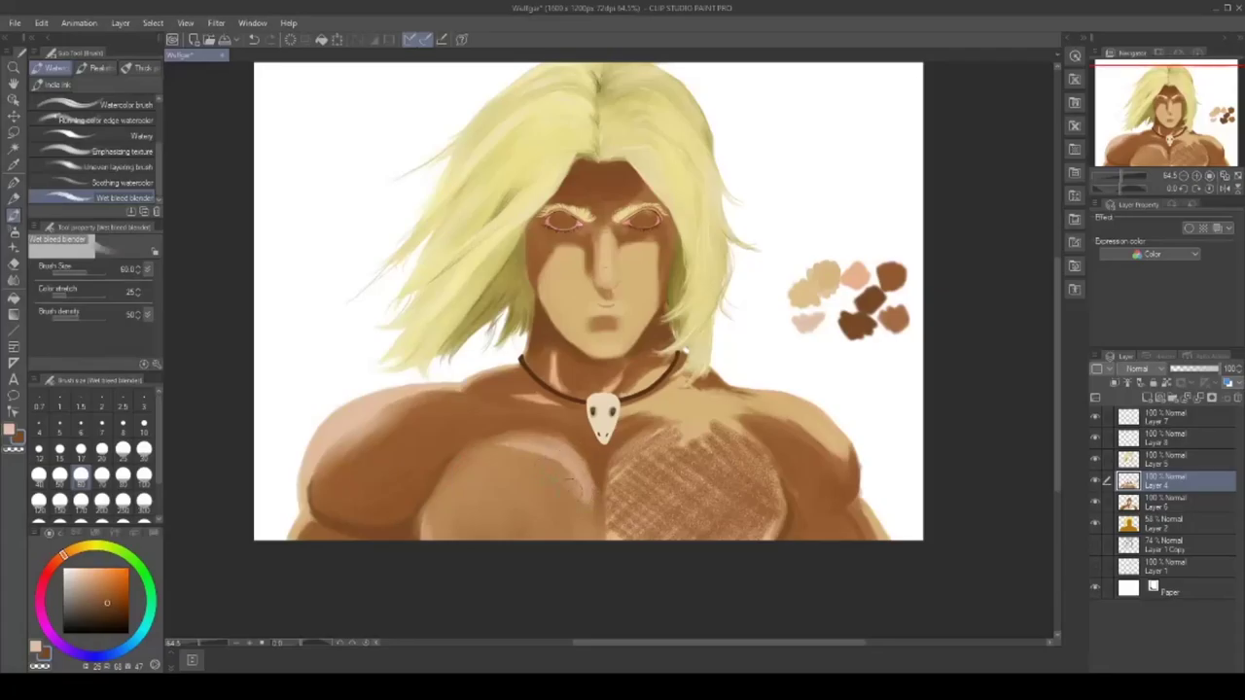
pyautogui.moveTo(491, 451)
pyautogui.mouseDown()
pyautogui.moveTo(566, 471)
pyautogui.moveTo(526, 417)
pyautogui.moveTo(507, 421)
pyautogui.moveTo(515, 434)
pyautogui.moveTo(577, 464)
pyautogui.mouseUp()
pyautogui.click(15, 202)
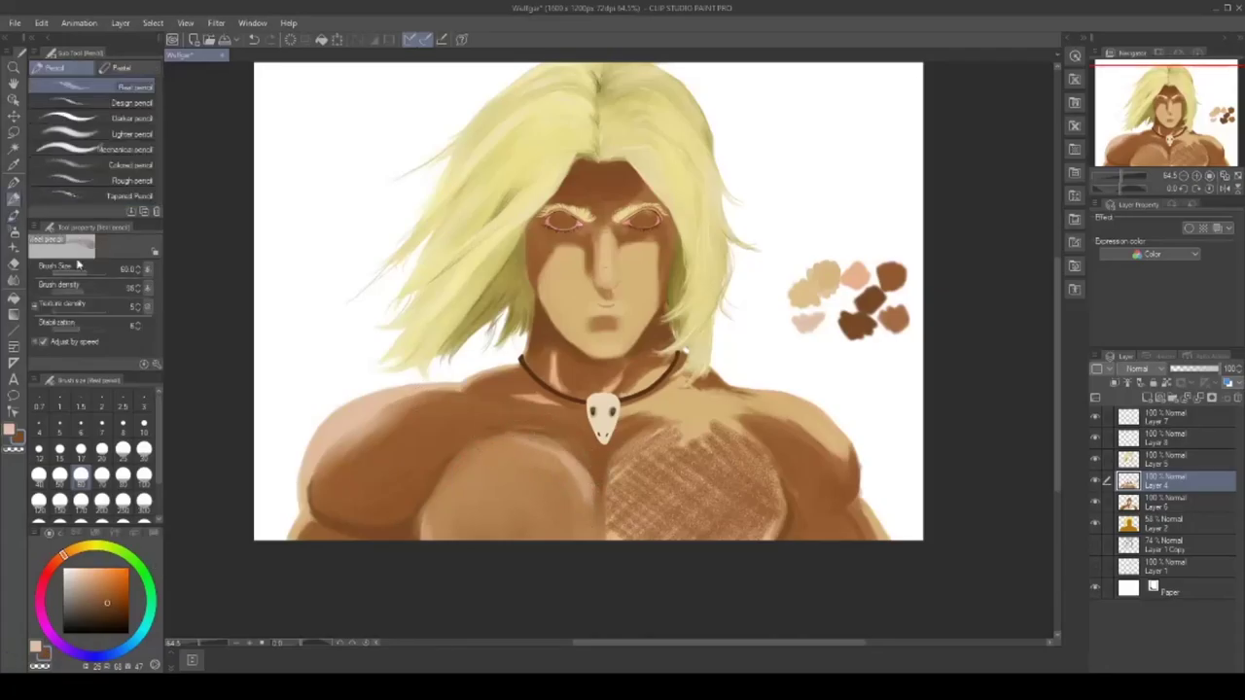
# - Strengthen the pale pink highlight along the blended pectoral's upper and inner edges, and soften it with the Wet bleed blender at size 60
pyautogui.click(15, 216)
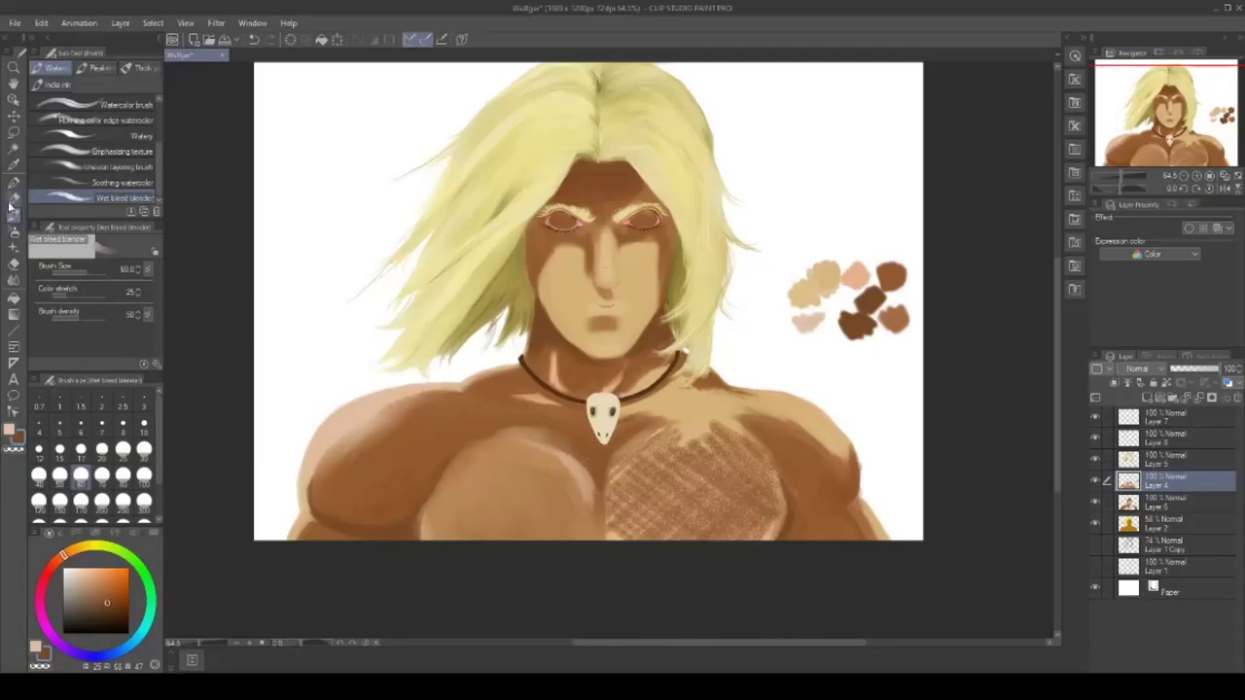
pyautogui.click(12, 202)
pyautogui.keyDown('alt'); pyautogui.click(521, 413); pyautogui.keyUp('alt')
pyautogui.moveTo(508, 431)
pyautogui.mouseDown()
pyautogui.moveTo(584, 437)
pyautogui.moveTo(497, 477)
pyautogui.moveTo(580, 468)
pyautogui.mouseUp()
pyautogui.press('x')
pyautogui.click(15, 217)
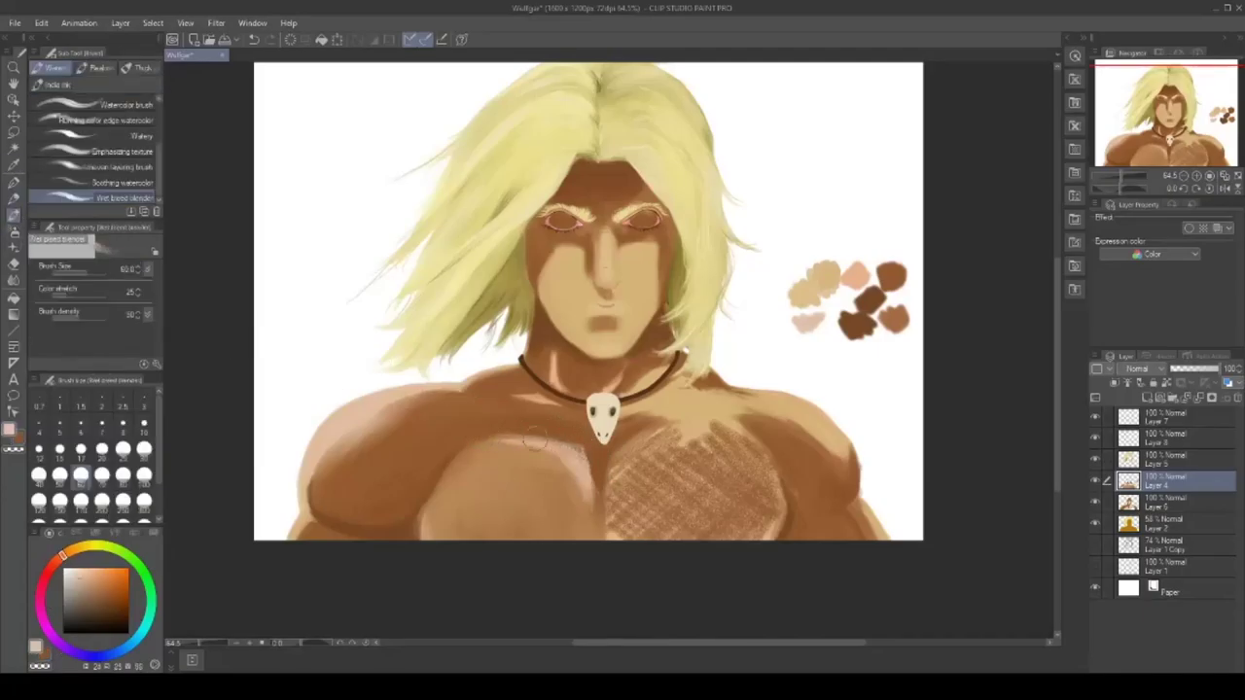
pyautogui.moveTo(522, 441); pyautogui.dragTo(582, 482)
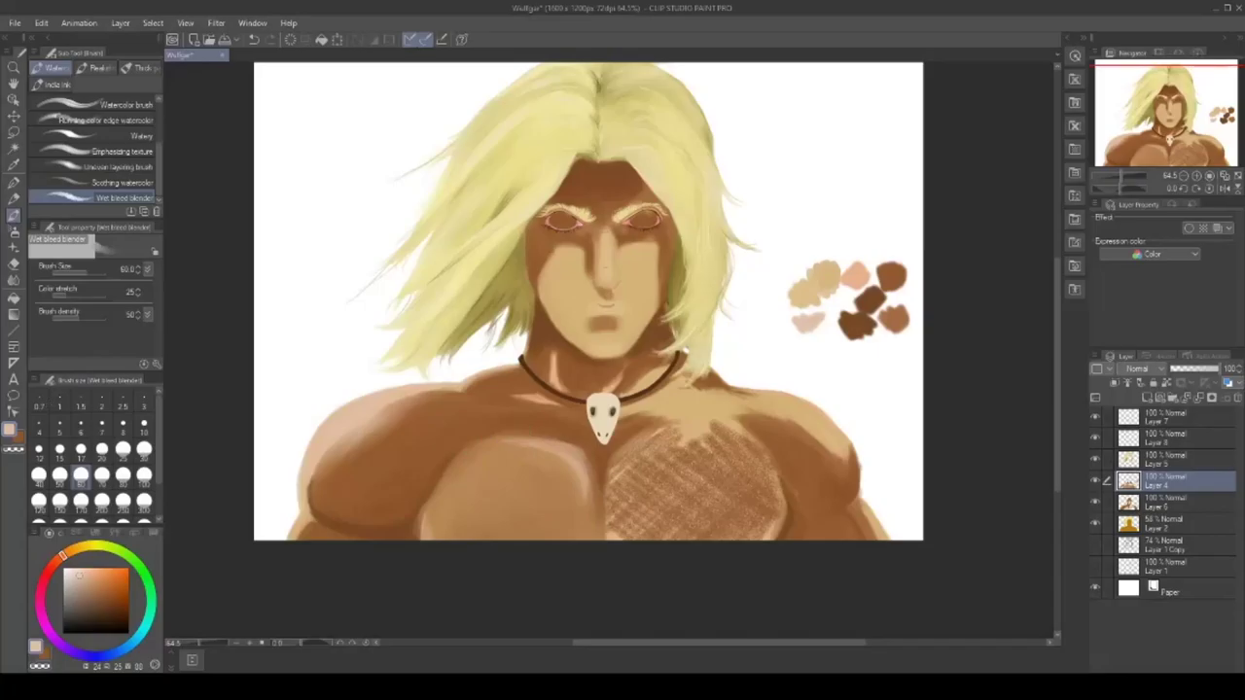
# - Refine the brown shade around the highlighted pectoral edge, alternating the Real pencil, down to size 25, with the Wet bleed blender, down to size 20
pyautogui.press('p')
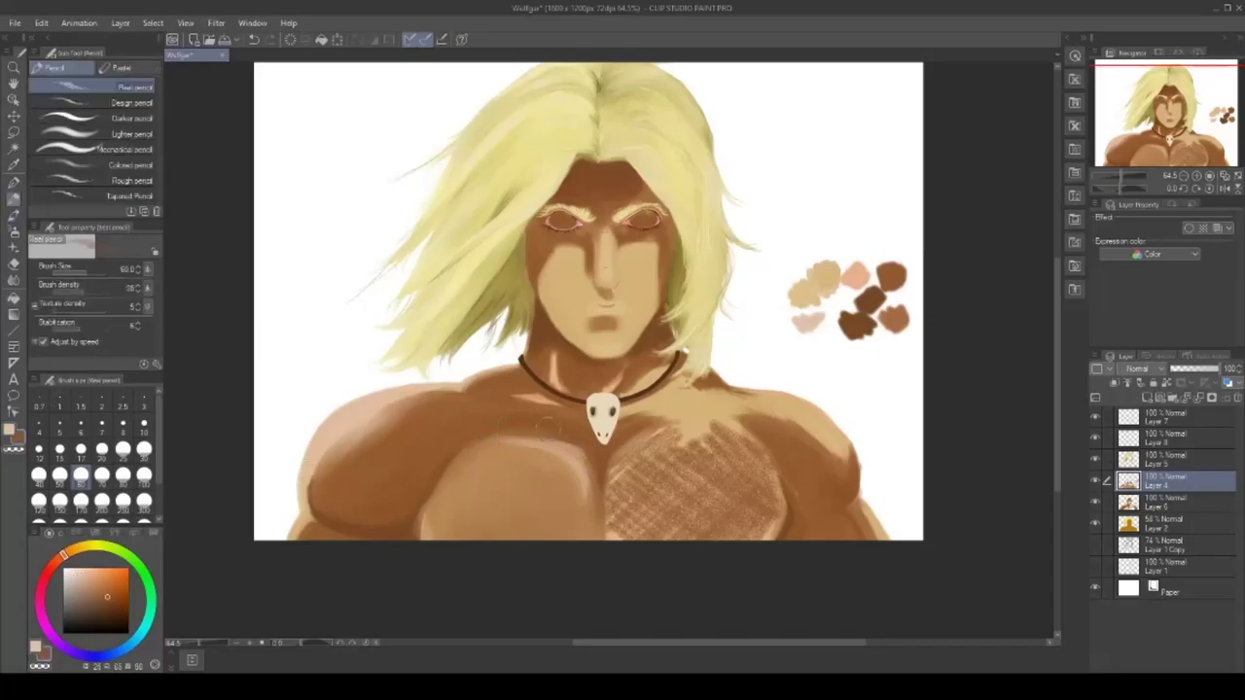
pyautogui.press('b')
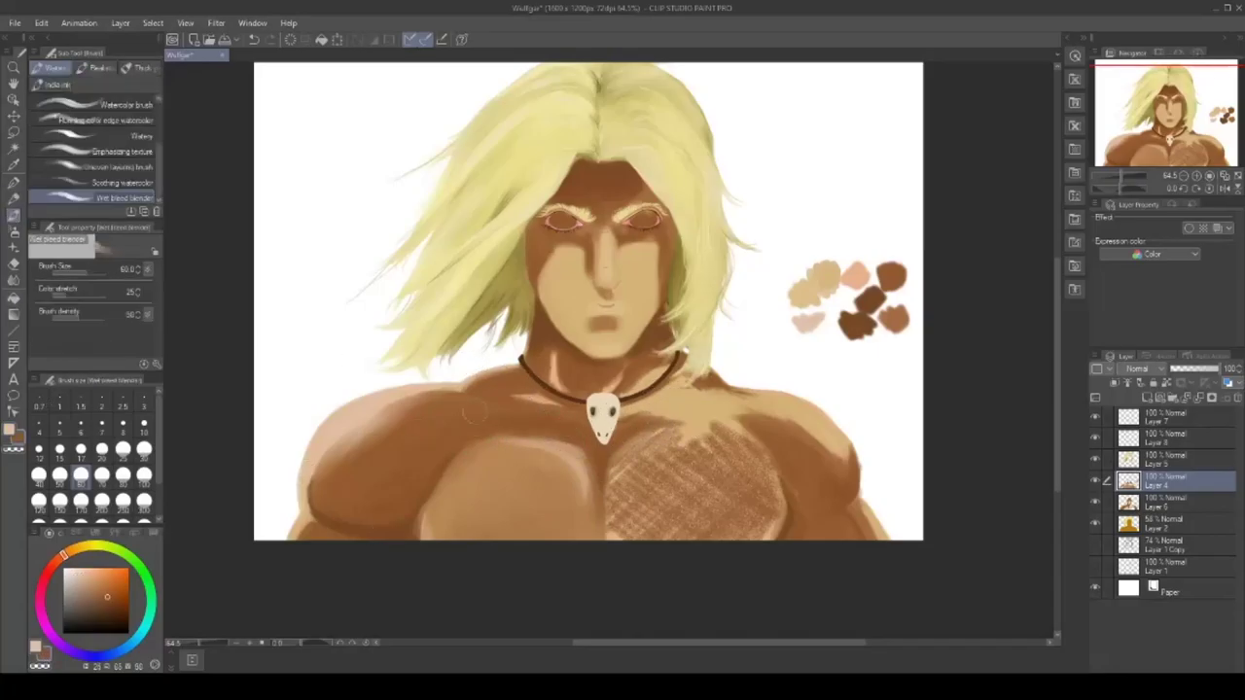
pyautogui.press('p')
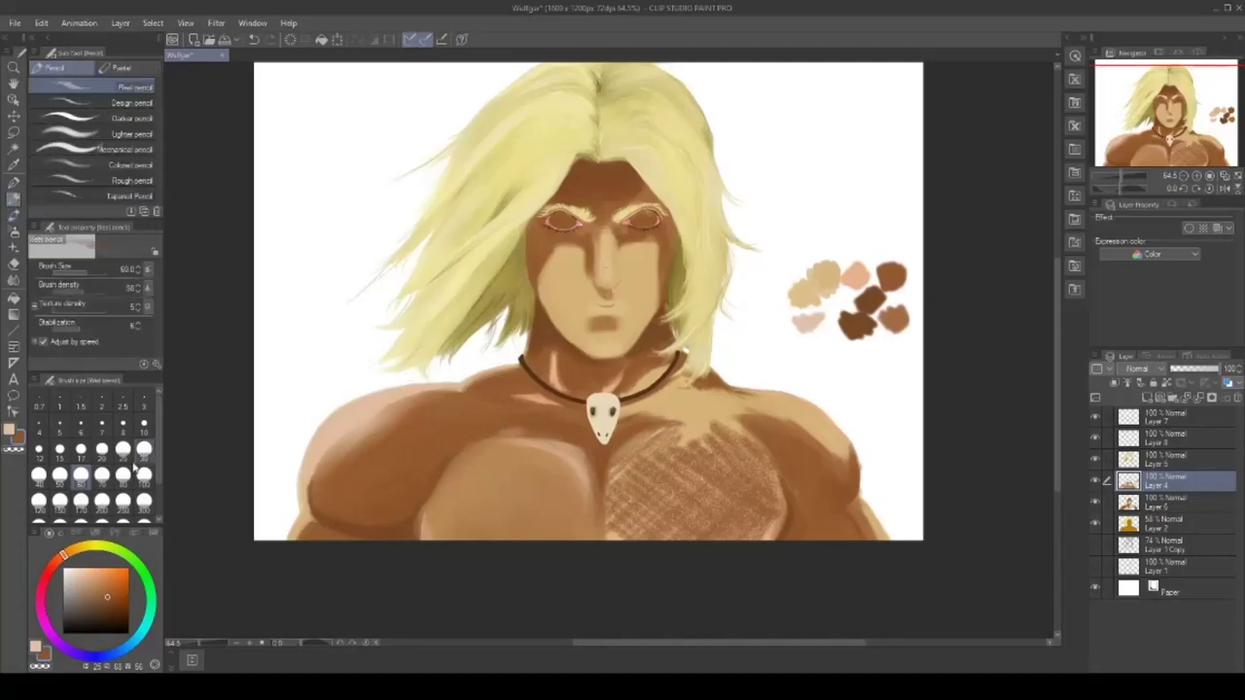
pyautogui.press('b')
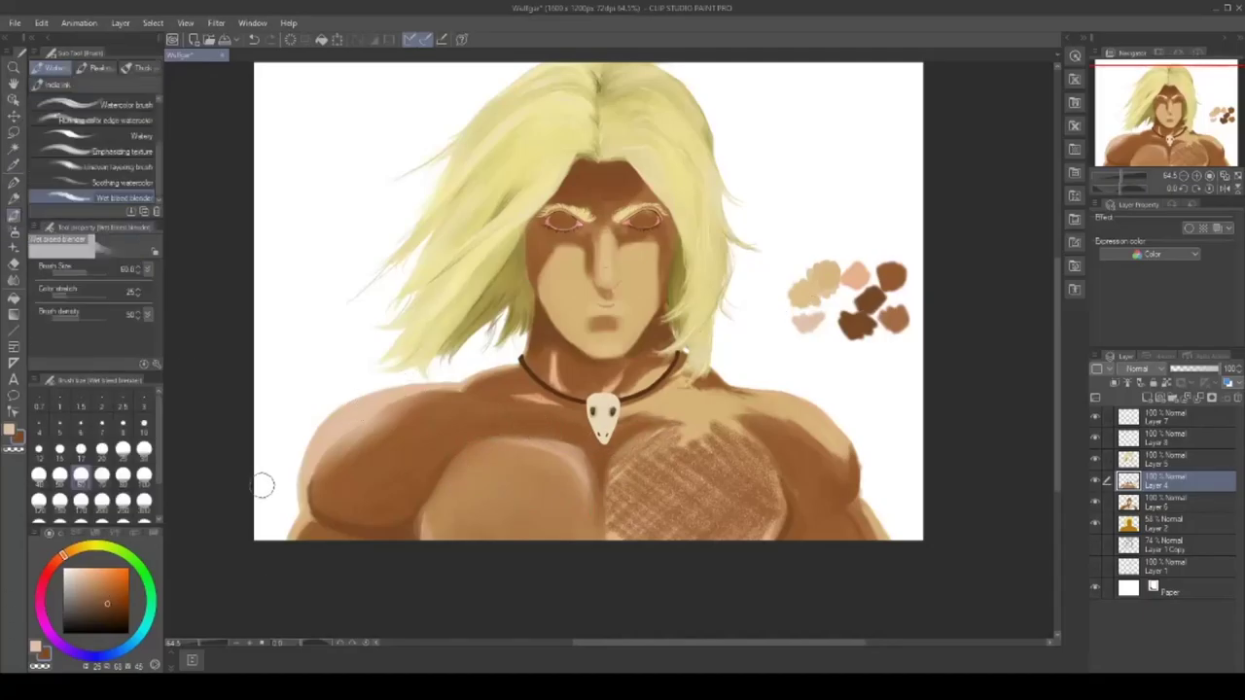
pyautogui.press('p')
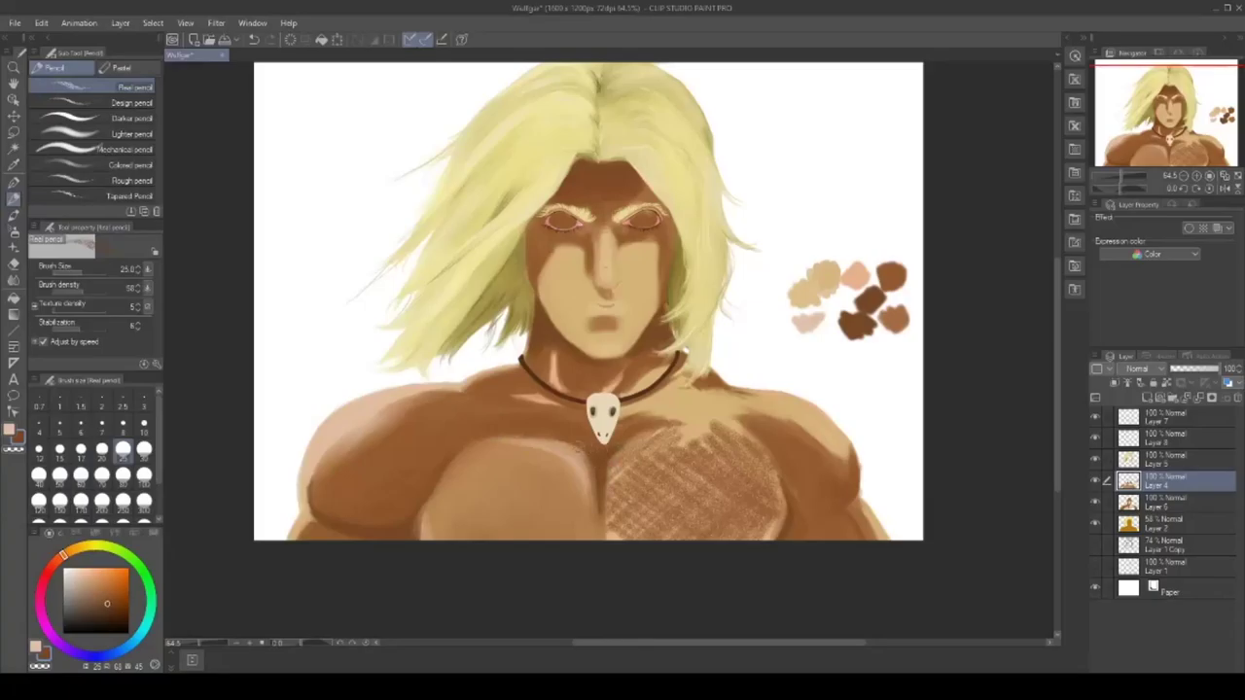
pyautogui.press('b')
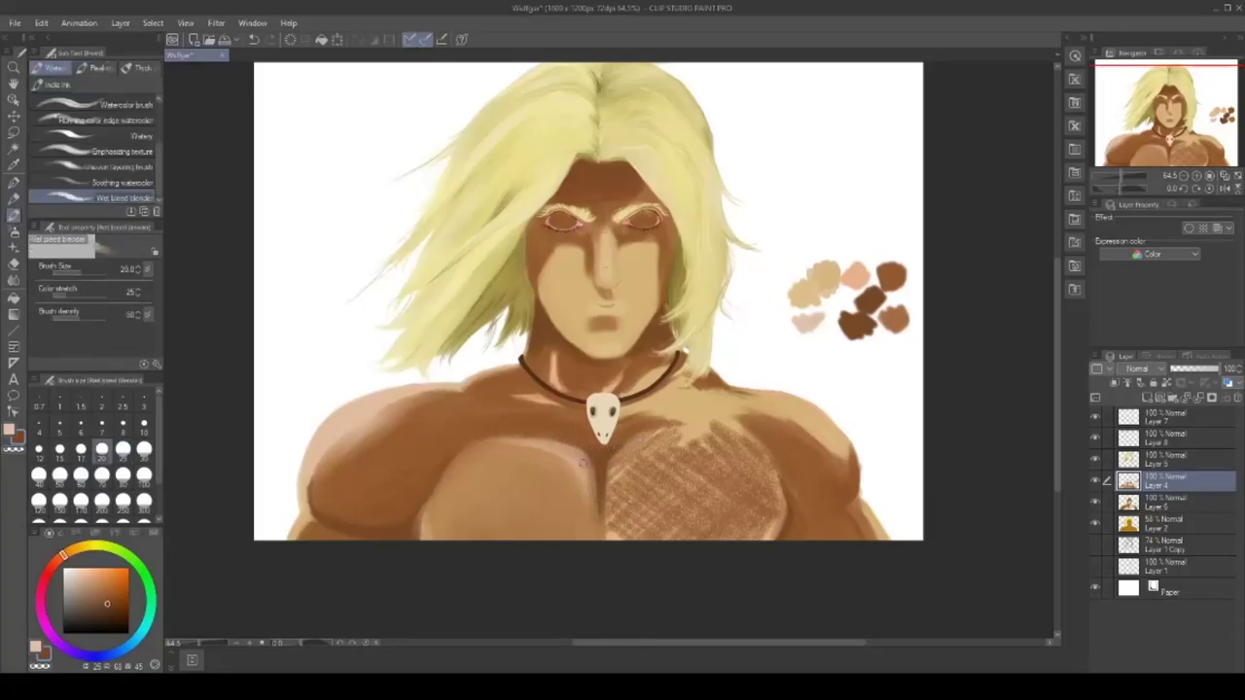
# - Blend the hatching on the other pectoral into an even mid-tone with the Wet bleed blender at size 100, and reduce the brush to size 30
pyautogui.press(']')
pyautogui.press(']')
pyautogui.press(']')
pyautogui.press(']')
pyautogui.press(']')
pyautogui.press(']')
pyautogui.press(']')
pyautogui.press(']')
pyautogui.press(']')
pyautogui.press(']')
pyautogui.press(']')
pyautogui.press(']')
pyautogui.press('[')
pyautogui.press('[')
pyautogui.press('[')
pyautogui.press('[')
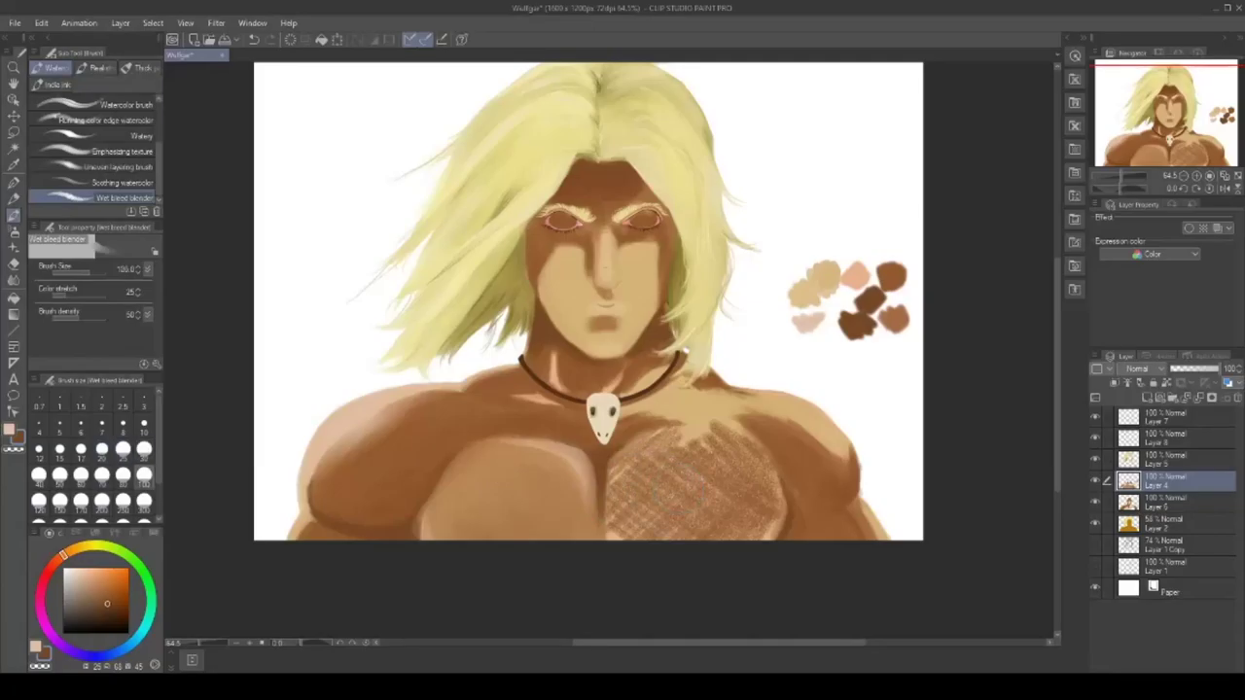
pyautogui.moveTo(691, 493)
pyautogui.mouseDown()
pyautogui.moveTo(744, 531)
pyautogui.moveTo(760, 496)
pyautogui.mouseUp()
pyautogui.moveTo(720, 443)
pyautogui.mouseDown()
pyautogui.moveTo(627, 471)
pyautogui.moveTo(757, 502)
pyautogui.moveTo(622, 520)
pyautogui.mouseUp()
pyautogui.press('[')
pyautogui.press('[')
pyautogui.press('[')
pyautogui.press('[')
pyautogui.press('[')
pyautogui.press('[')
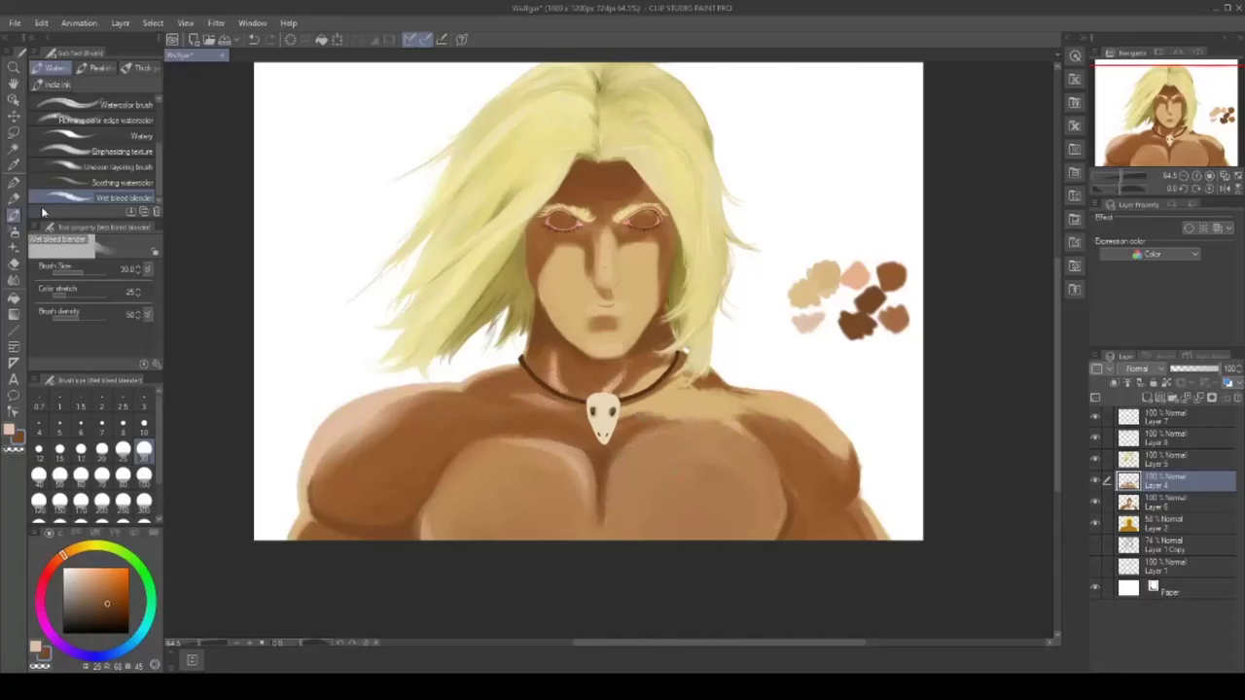
# - Add faint pale pink strokes to the middle of the newly blended pectoral with the Real pencil, and smooth its upper edge with the blender at size 30
pyautogui.click(14, 198)
pyautogui.click(8, 429)
pyautogui.moveTo(681, 496); pyautogui.dragTo(708, 474)
pyautogui.moveTo(704, 502)
pyautogui.mouseDown()
pyautogui.moveTo(738, 477)
pyautogui.moveTo(711, 493)
pyautogui.mouseUp()
pyautogui.click(14, 215)
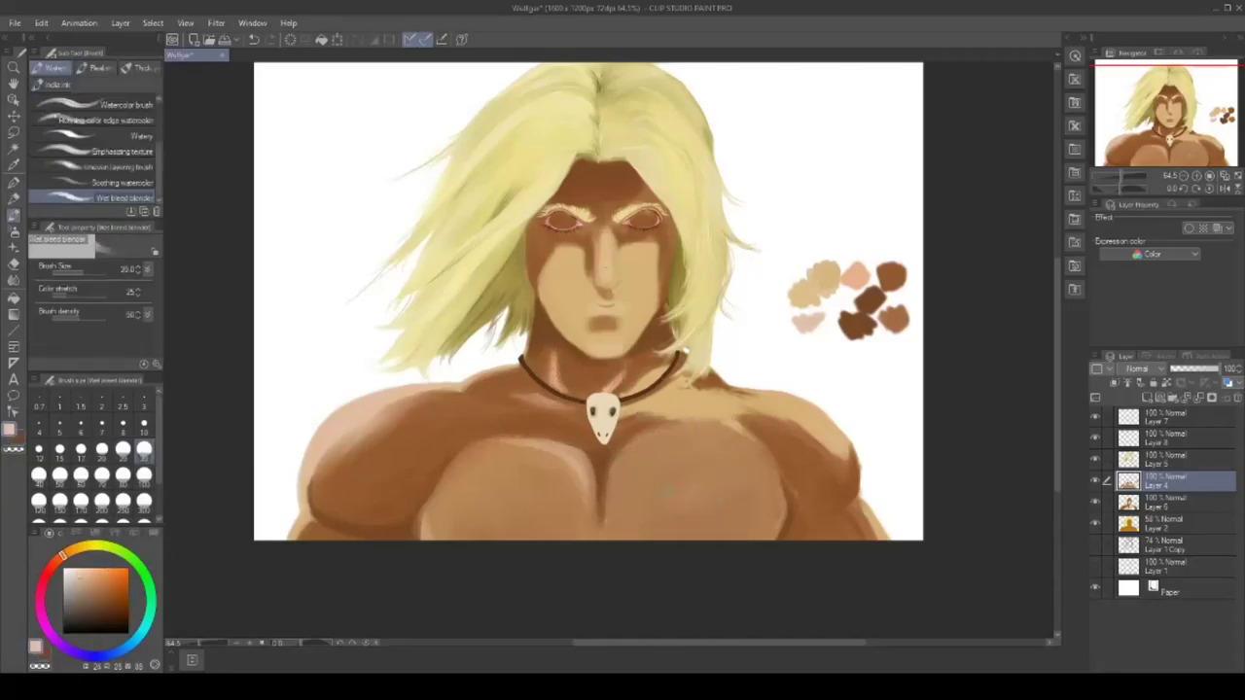
pyautogui.moveTo(685, 421); pyautogui.dragTo(725, 425)
# - Cover the light areas on the collarbone and adjoining shoulder with sampled brown using the Real pencil, and blend them with the Wet bleed blender at size 50
pyautogui.press('p')
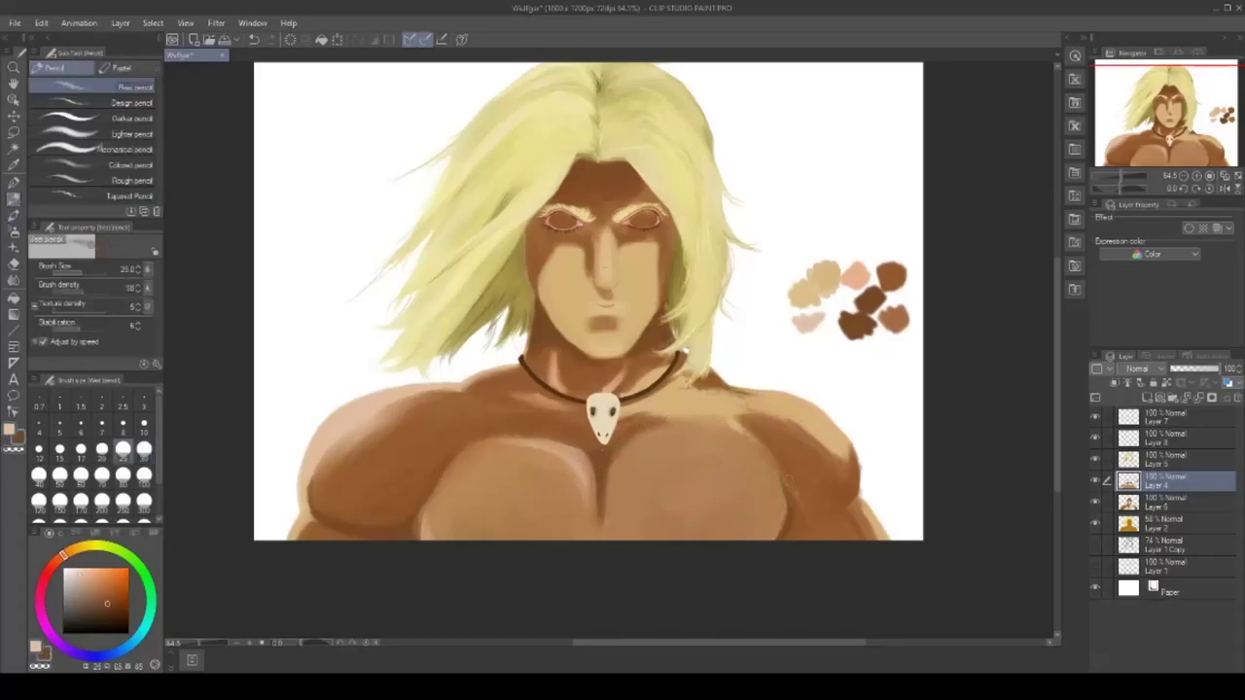
pyautogui.moveTo(671, 368)
pyautogui.mouseDown()
pyautogui.moveTo(809, 430)
pyautogui.moveTo(749, 413)
pyautogui.moveTo(671, 419)
pyautogui.moveTo(685, 432)
pyautogui.mouseUp()
pyautogui.keyDown('alt'); pyautogui.click(793, 432); pyautogui.keyUp('alt')
pyautogui.click(59, 476)
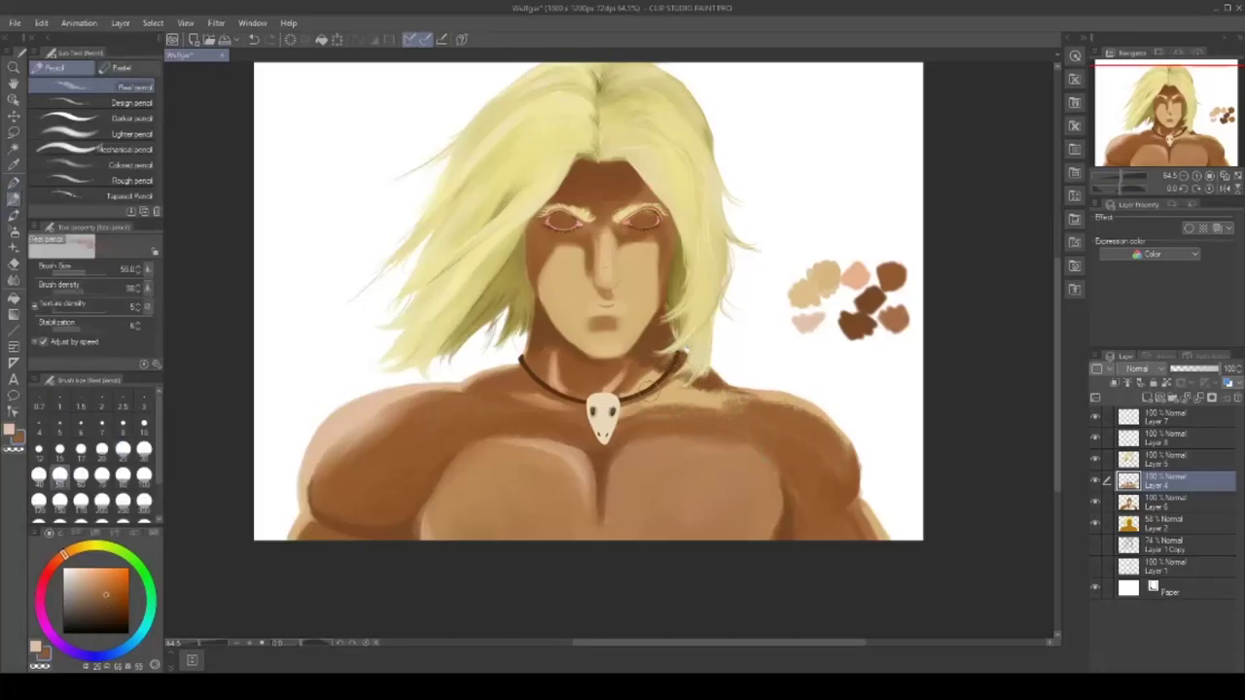
pyautogui.press('b')
pyautogui.moveTo(703, 387)
pyautogui.mouseDown()
pyautogui.moveTo(648, 355)
pyautogui.moveTo(631, 376)
pyautogui.moveTo(729, 395)
pyautogui.mouseUp()
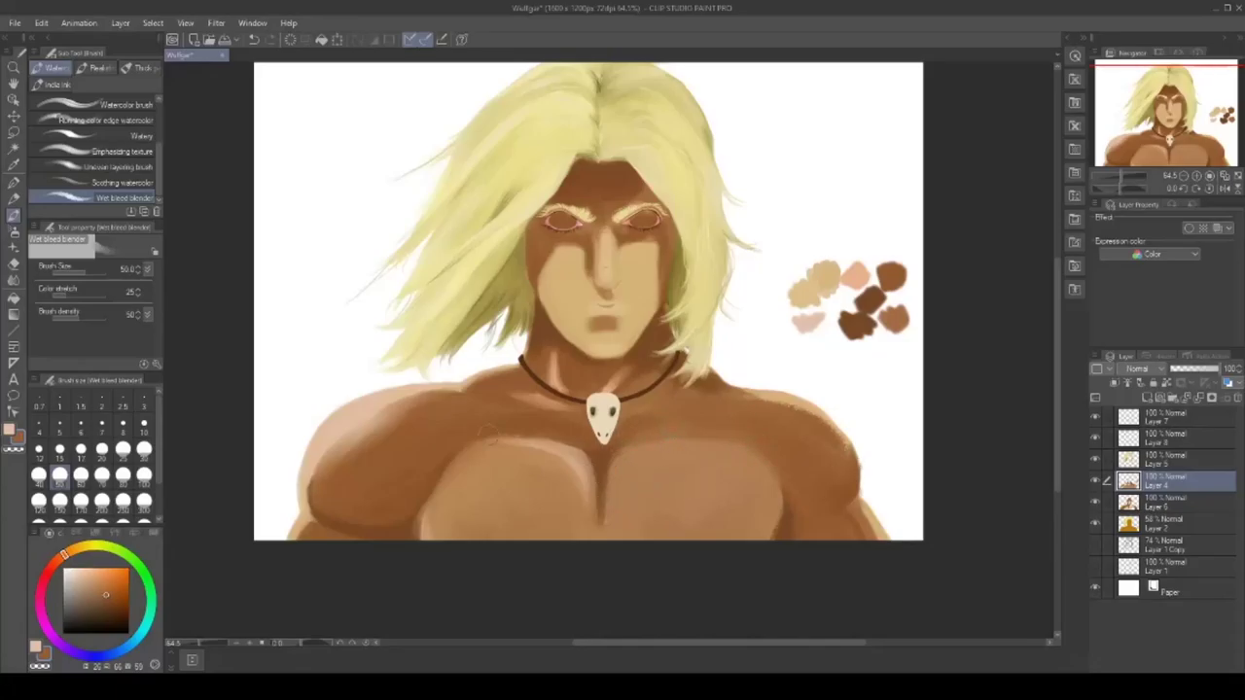
# - Darken the outer edge of the newly blended pectoral with the dark brown swatch colour, using the Real pencil at size 20
pyautogui.press('p')
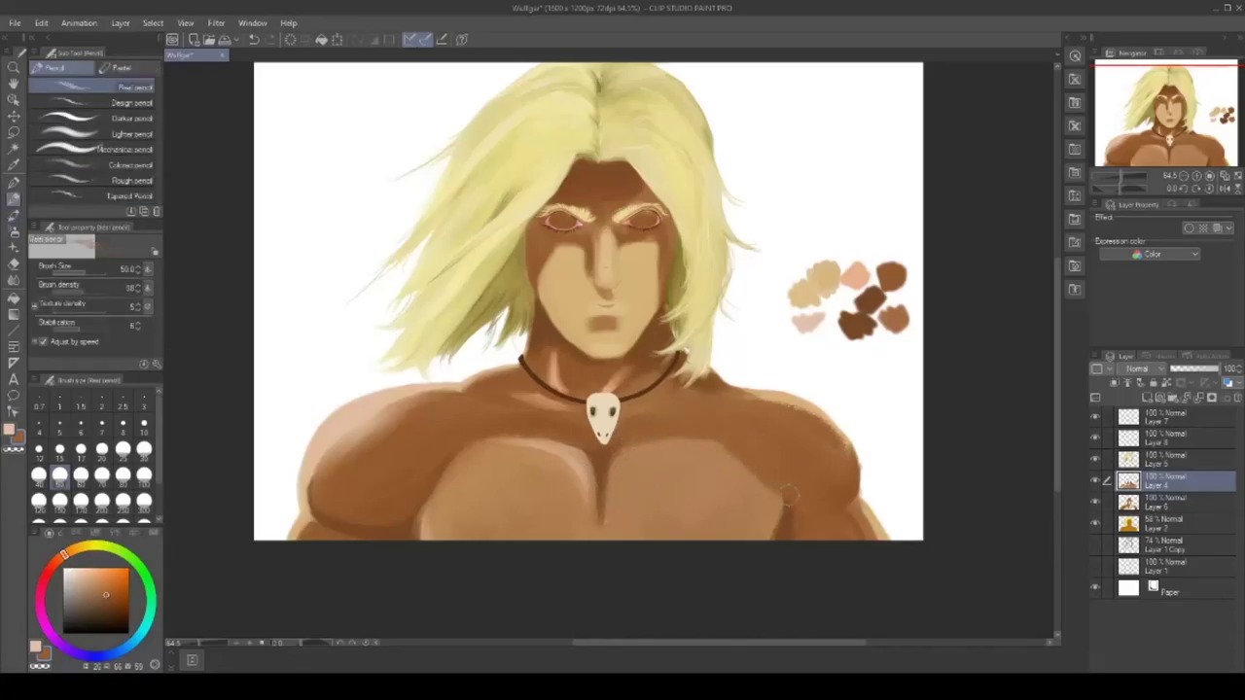
pyautogui.click(13, 165)
pyautogui.click(870, 301)
pyautogui.click(14, 199)
pyautogui.click(102, 451)
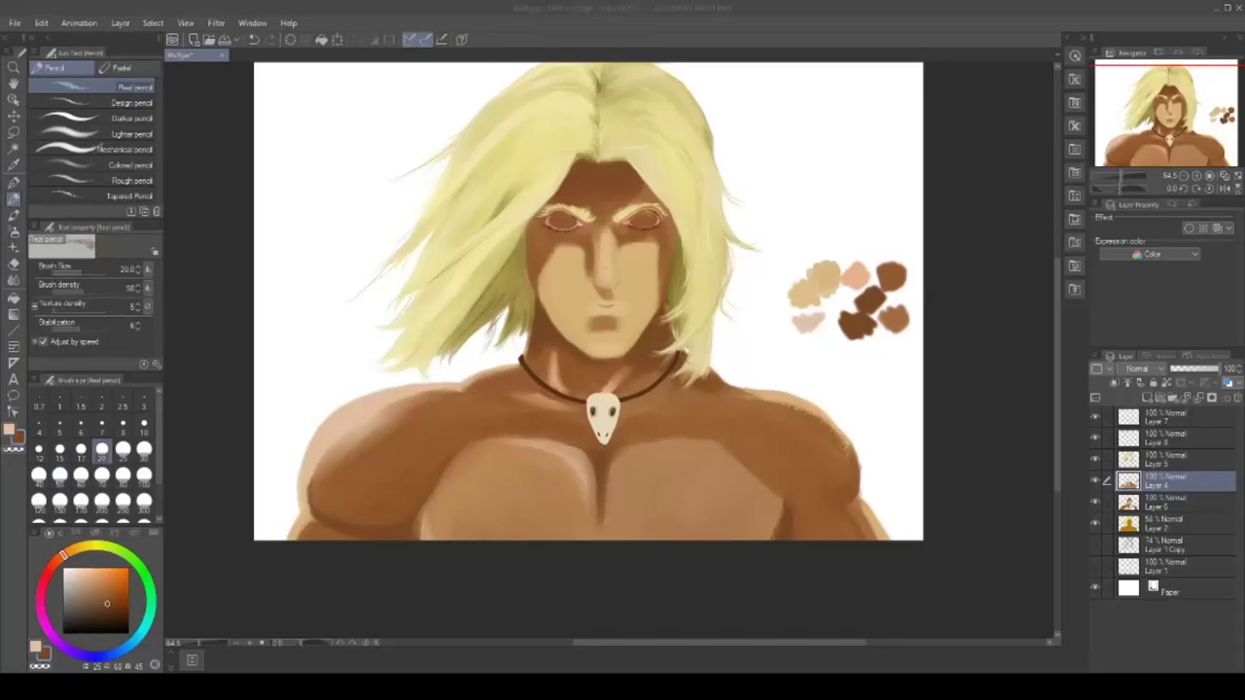
pyautogui.moveTo(784, 513); pyautogui.dragTo(766, 478)
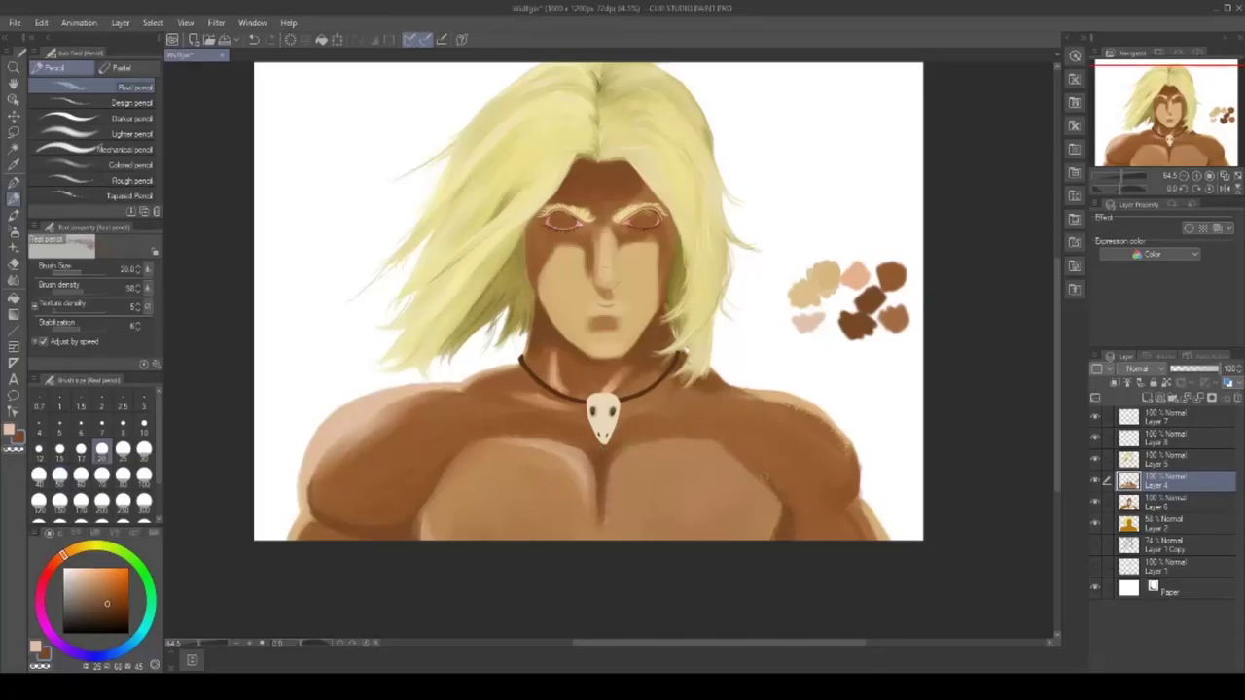
# - Check the hair layer by switching its visibility off and on, and make Layer 4 the active layer again
pyautogui.click(1095, 460)
pyautogui.click(1094, 460)
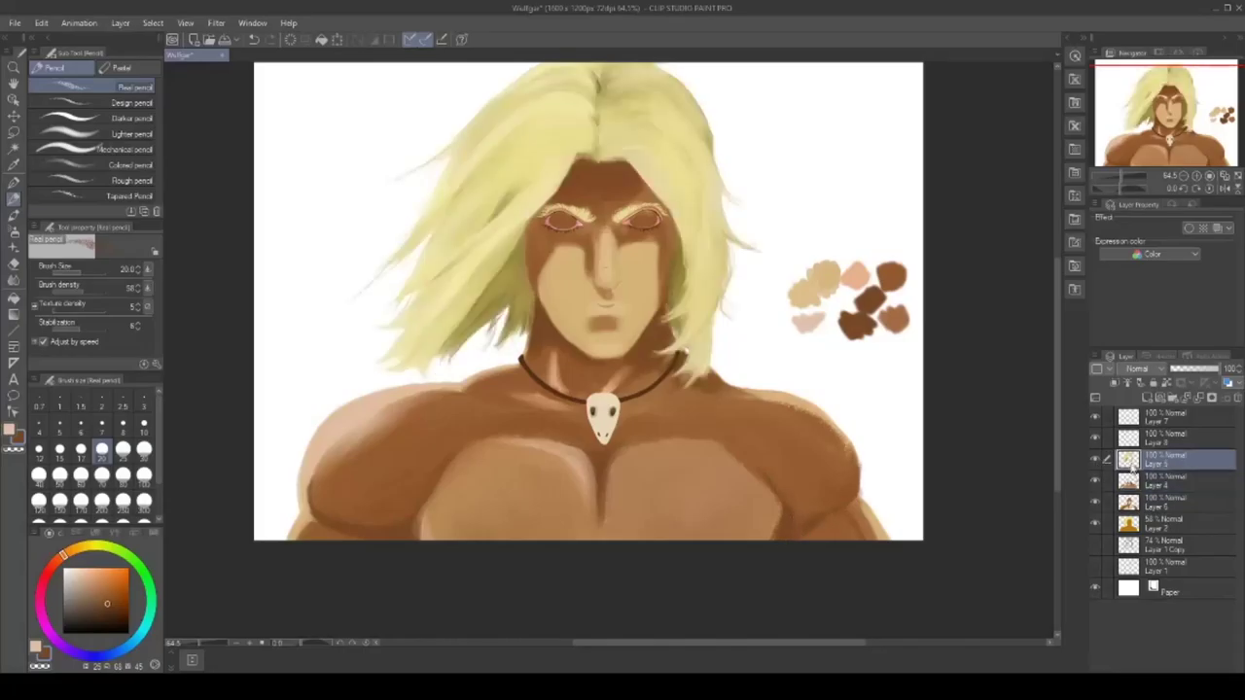
pyautogui.click(1094, 460)
pyautogui.click(1095, 460)
pyautogui.press('e')
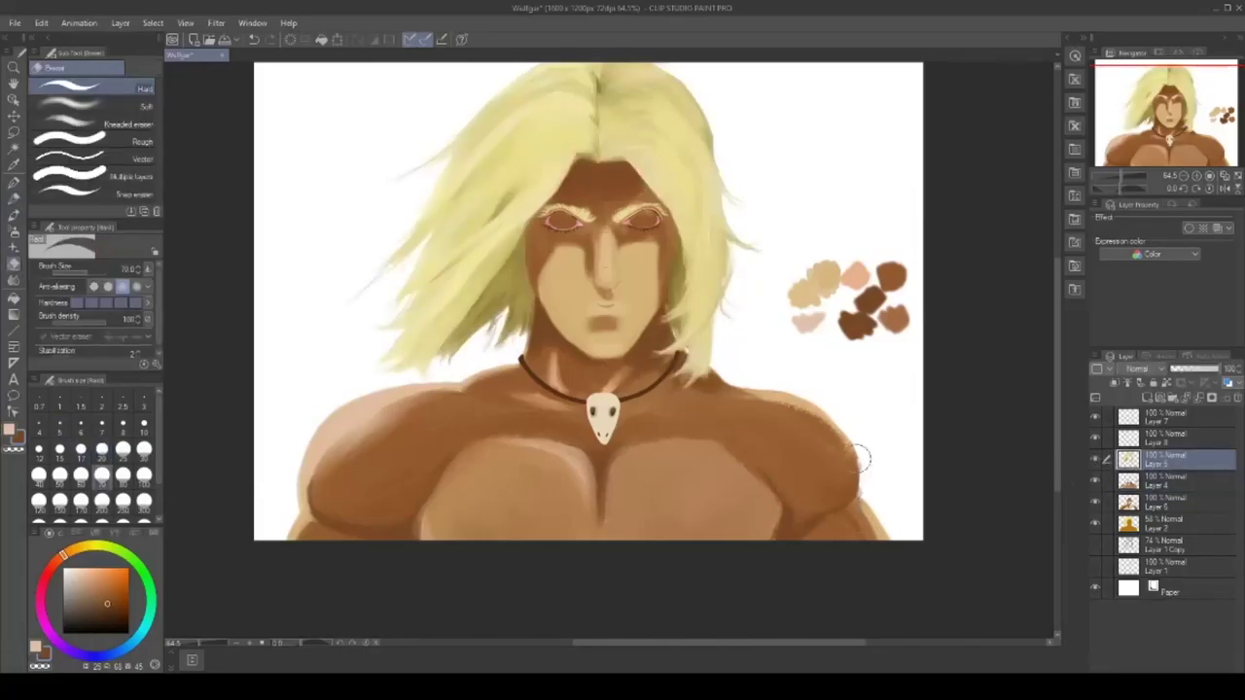
pyautogui.click(1158, 484)
# - Draw pale pink highlights along the upper edge of the newly shaded pectoral and the outer contour of its shoulder with the Real pencil at size 20
pyautogui.press('b')
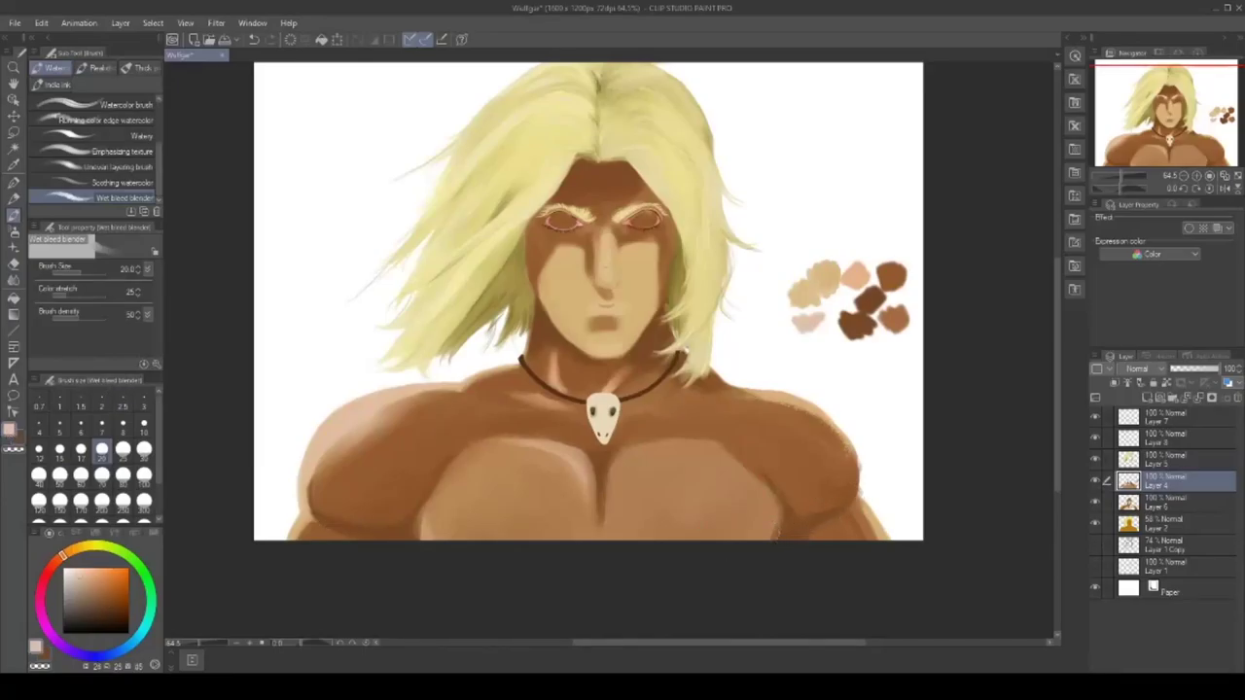
pyautogui.press('p')
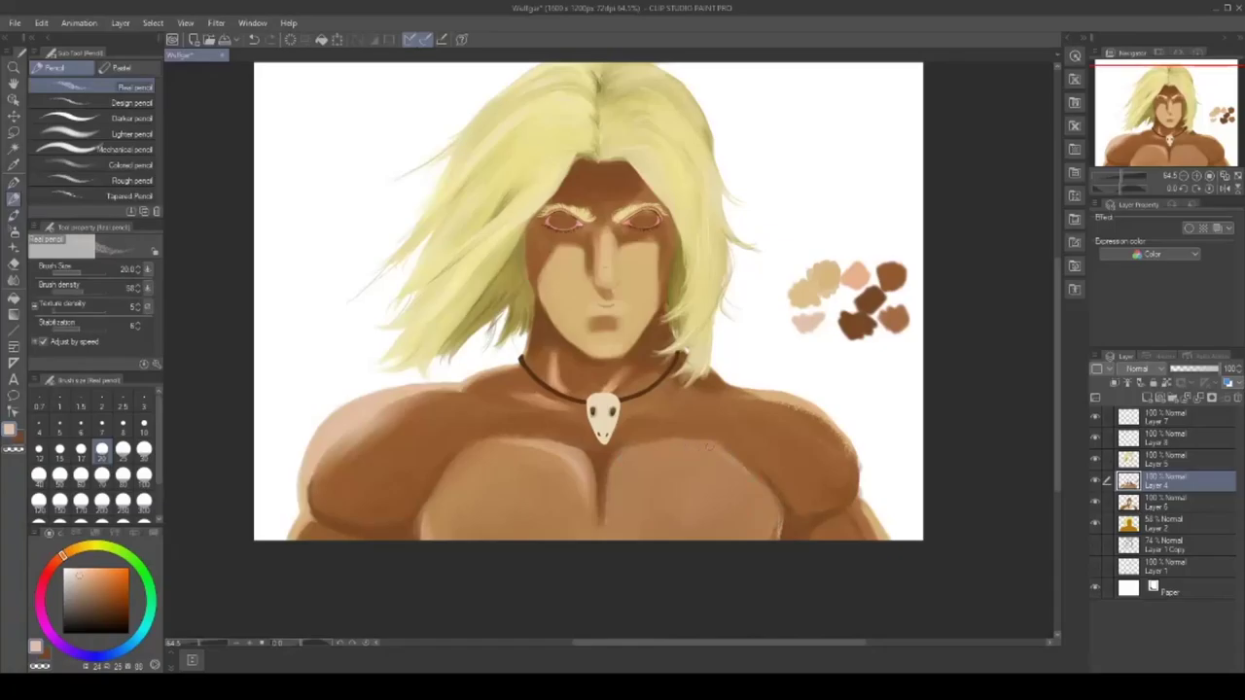
pyautogui.moveTo(710, 448)
pyautogui.mouseDown()
pyautogui.moveTo(613, 492)
pyautogui.moveTo(730, 458)
pyautogui.mouseUp()
pyautogui.moveTo(758, 391); pyautogui.dragTo(842, 443)
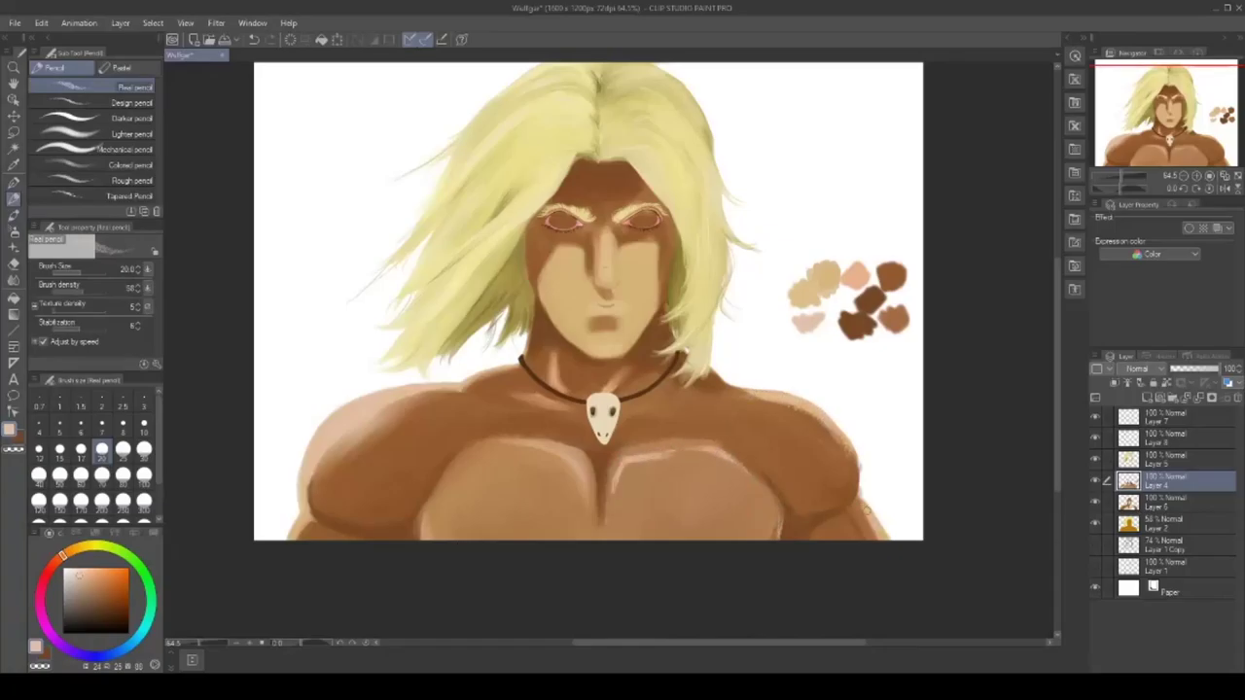
# - Blend the pale highlight along the shoulder and upper arm contour with the Wet bleed blender at size 50
pyautogui.press('b')
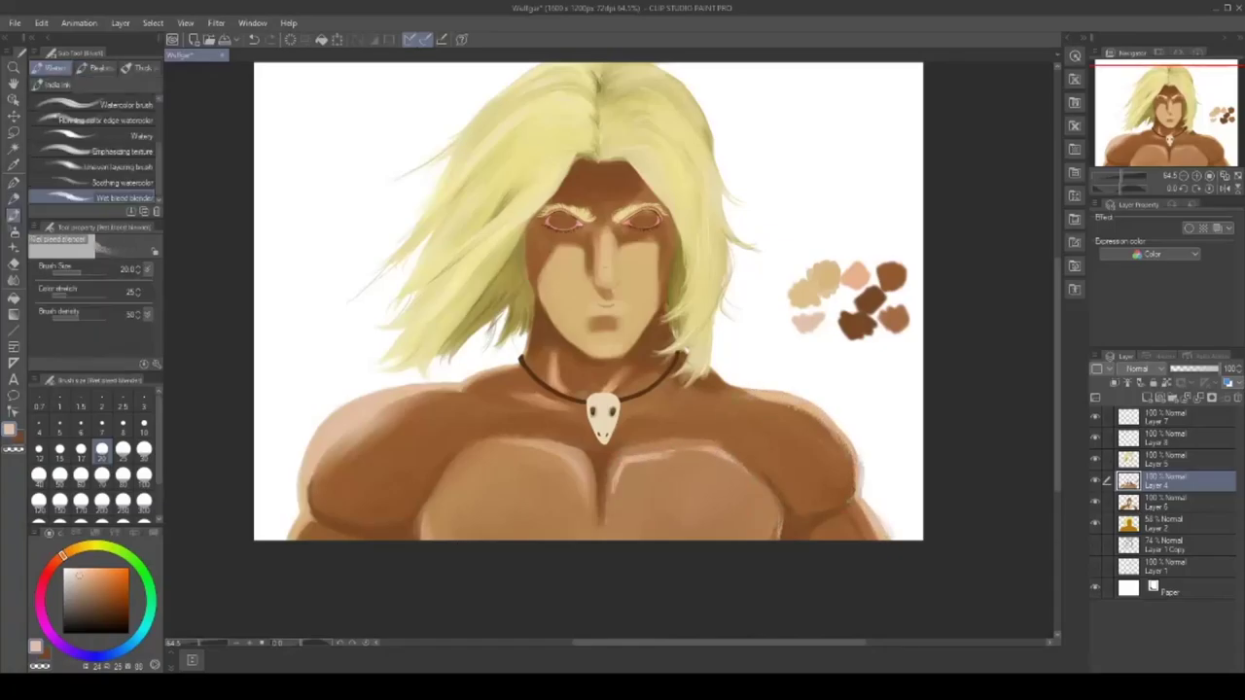
pyautogui.click(60, 475)
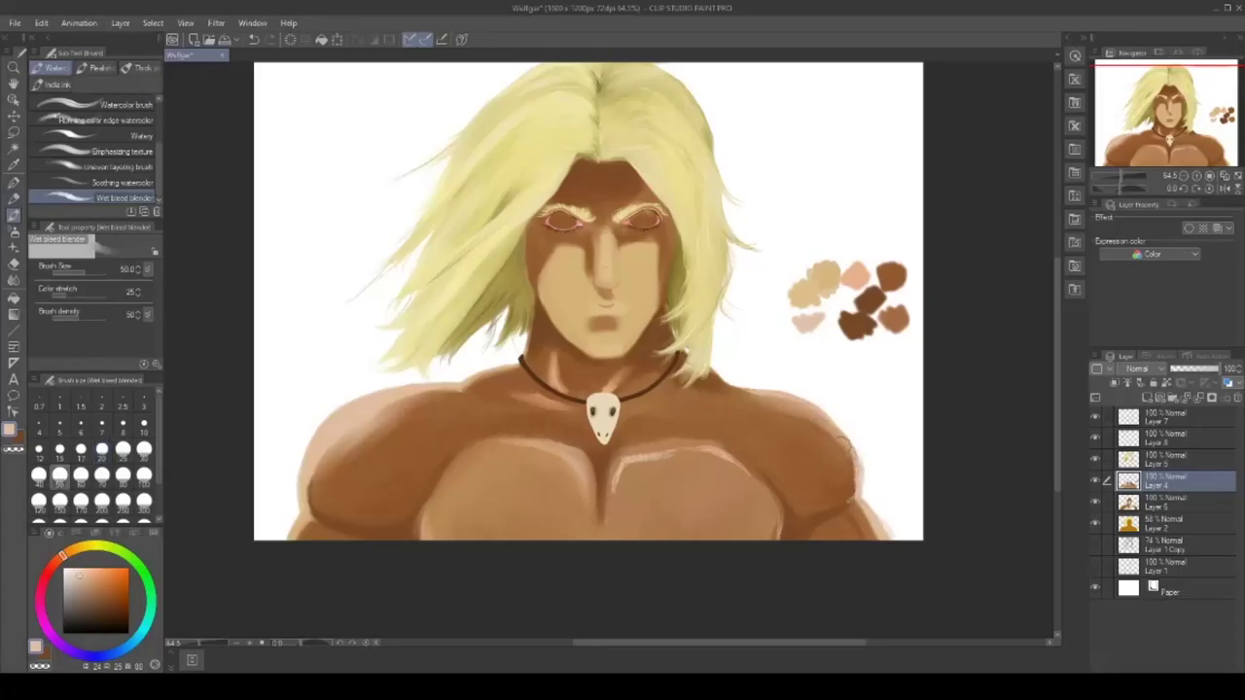
pyautogui.moveTo(852, 498)
pyautogui.mouseDown()
pyautogui.moveTo(805, 526)
pyautogui.moveTo(862, 477)
pyautogui.moveTo(854, 445)
pyautogui.moveTo(852, 534)
pyautogui.mouseUp()
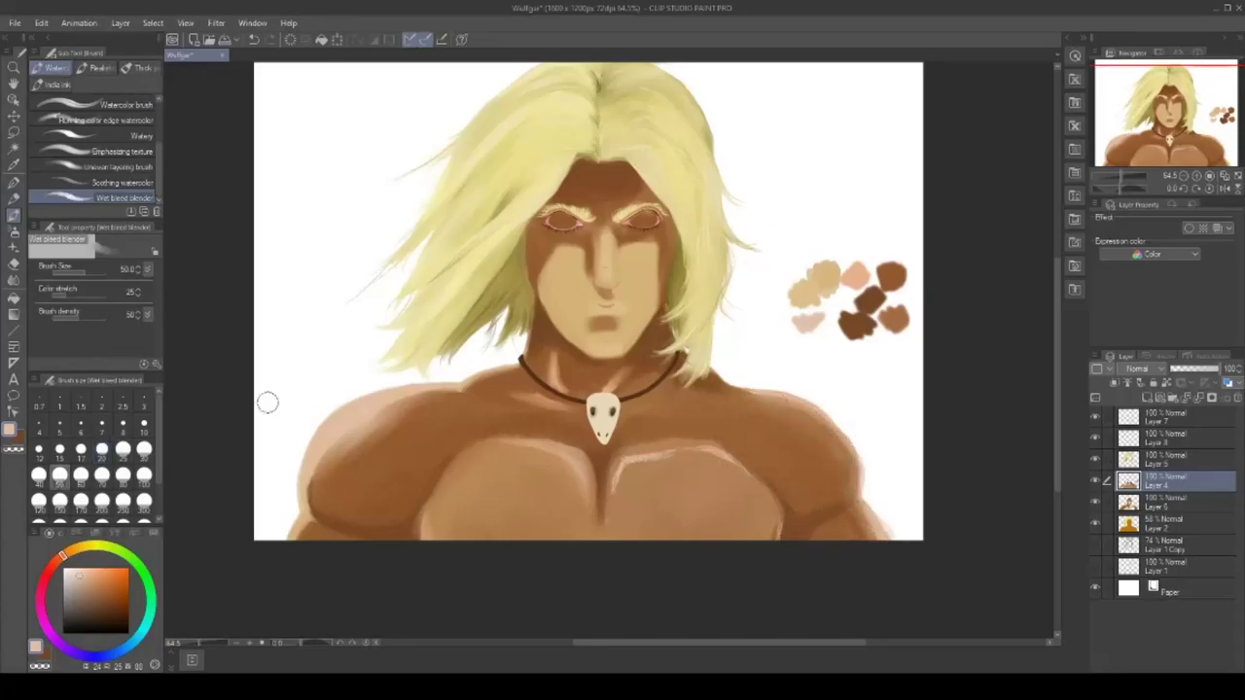
# - Shade the inside of both pectorals with a sampled brown skin tone using the Real pencil, leaving the pale edge highlights uncovered
pyautogui.press('p')
pyautogui.moveTo(468, 491)
pyautogui.mouseDown()
pyautogui.moveTo(443, 528)
pyautogui.moveTo(446, 506)
pyautogui.moveTo(511, 487)
pyautogui.moveTo(569, 510)
pyautogui.moveTo(437, 530)
pyautogui.mouseUp()
pyautogui.keyDown('alt'); pyautogui.click(446, 508); pyautogui.keyUp('alt')
pyautogui.moveTo(618, 526)
pyautogui.mouseDown()
pyautogui.moveTo(637, 482)
pyautogui.moveTo(749, 511)
pyautogui.mouseUp()
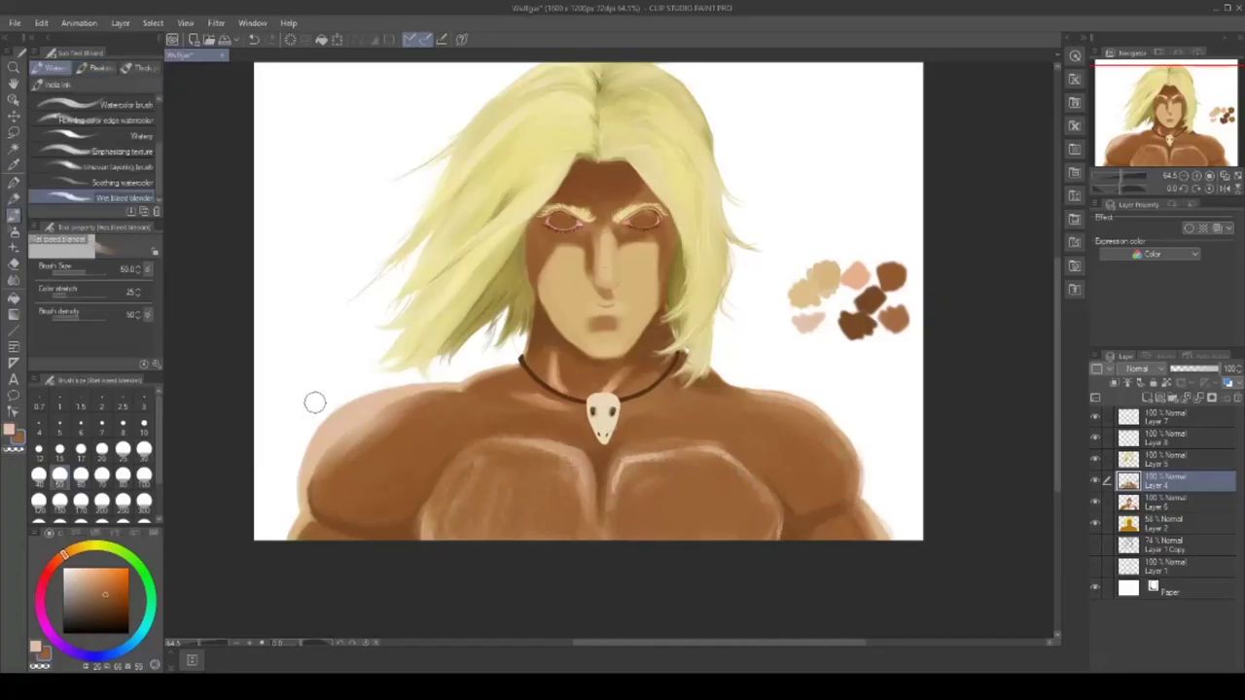
# - Blend the brown strokes on the first highlighted pectoral with the Wet bleed blender at size 50
pyautogui.press('b')
pyautogui.moveTo(455, 500); pyautogui.dragTo(430, 533)
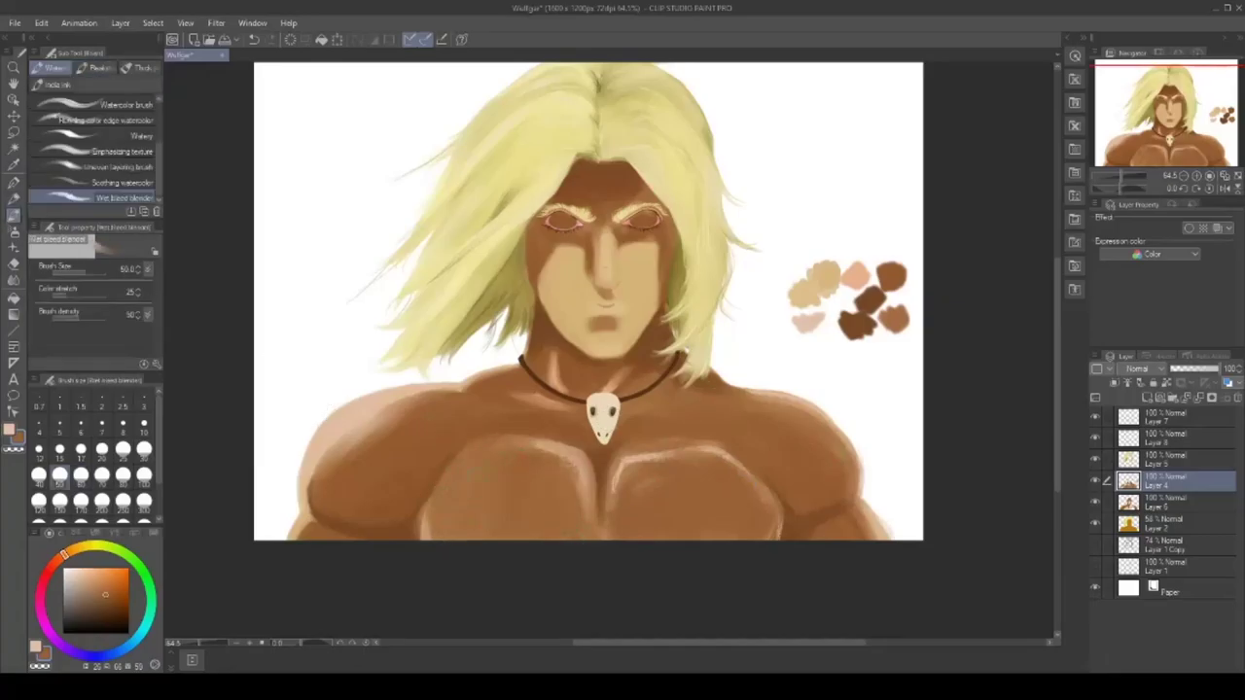
pyautogui.moveTo(579, 512)
pyautogui.mouseDown()
pyautogui.moveTo(584, 480)
pyautogui.moveTo(531, 447)
pyautogui.moveTo(574, 461)
pyautogui.moveTo(539, 452)
pyautogui.mouseUp()
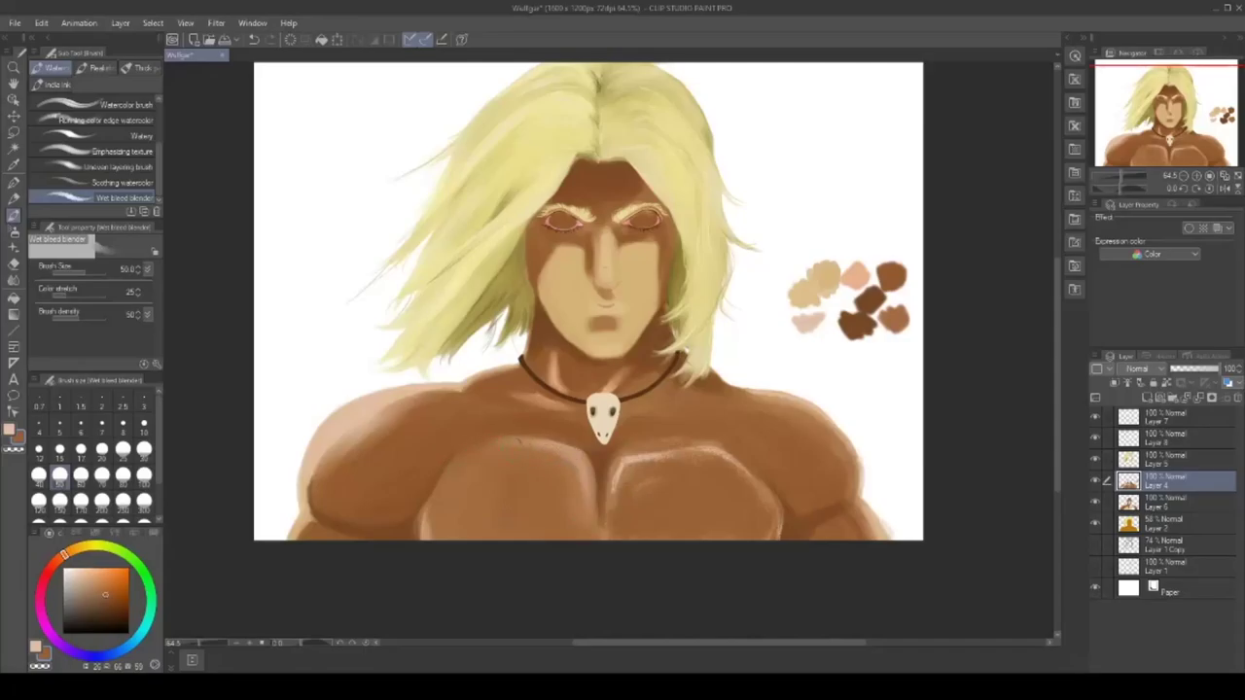
# - Deepen the same pectoral with brown sampled from its shoulder using the Real pencil at size 60, and blend it with the Wet bleed blender at size 50
pyautogui.click(13, 198)
pyautogui.click(14, 165)
pyautogui.click(317, 467)
pyautogui.click(13, 199)
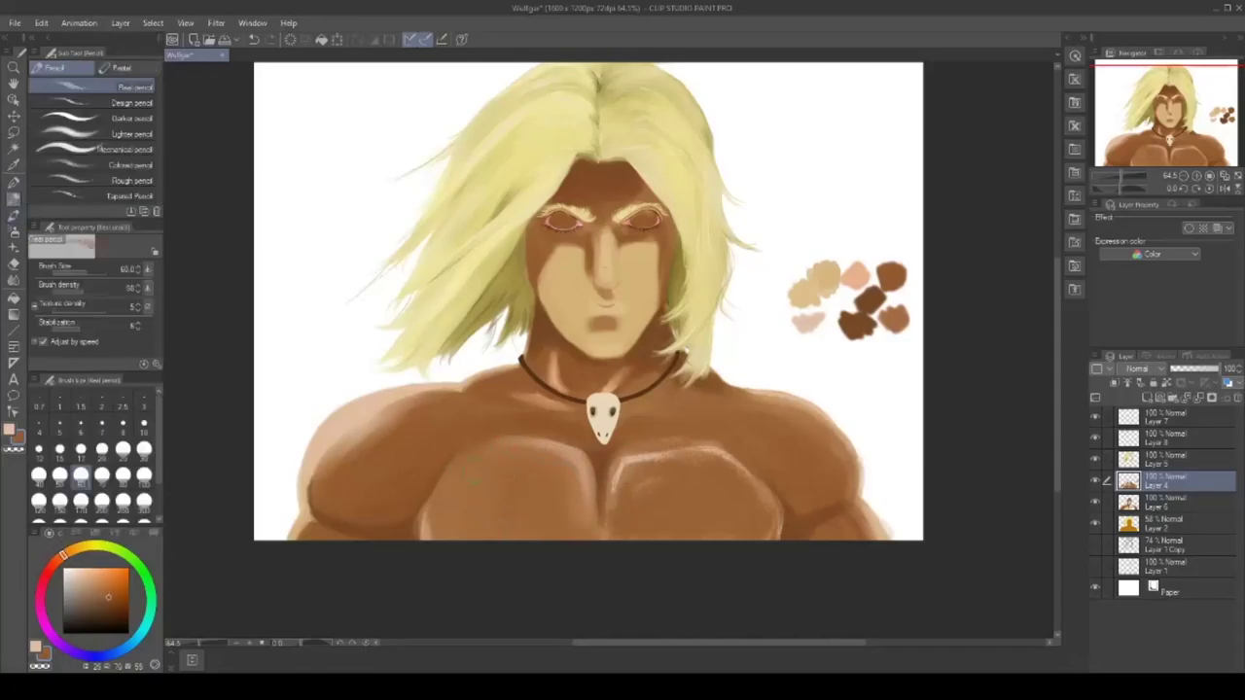
pyautogui.moveTo(473, 487)
pyautogui.mouseDown()
pyautogui.moveTo(498, 465)
pyautogui.moveTo(520, 535)
pyautogui.mouseUp()
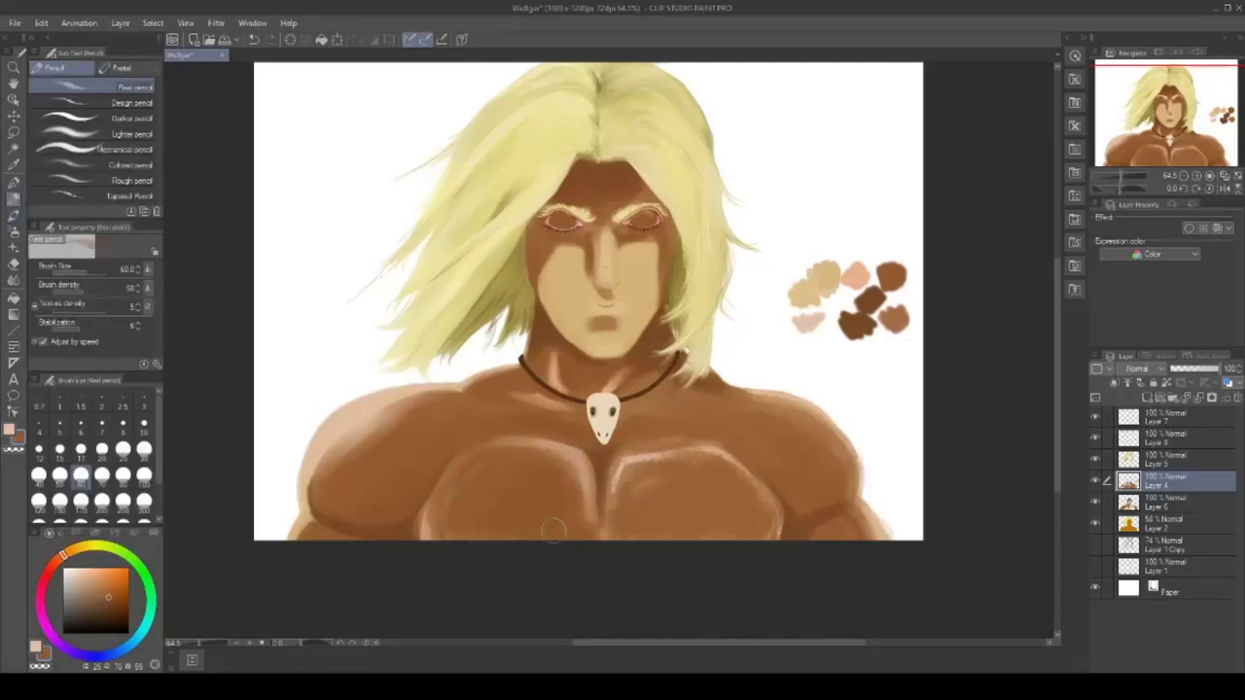
pyautogui.press('b')
pyautogui.moveTo(573, 504)
pyautogui.mouseDown()
pyautogui.moveTo(590, 482)
pyautogui.moveTo(586, 519)
pyautogui.mouseUp()
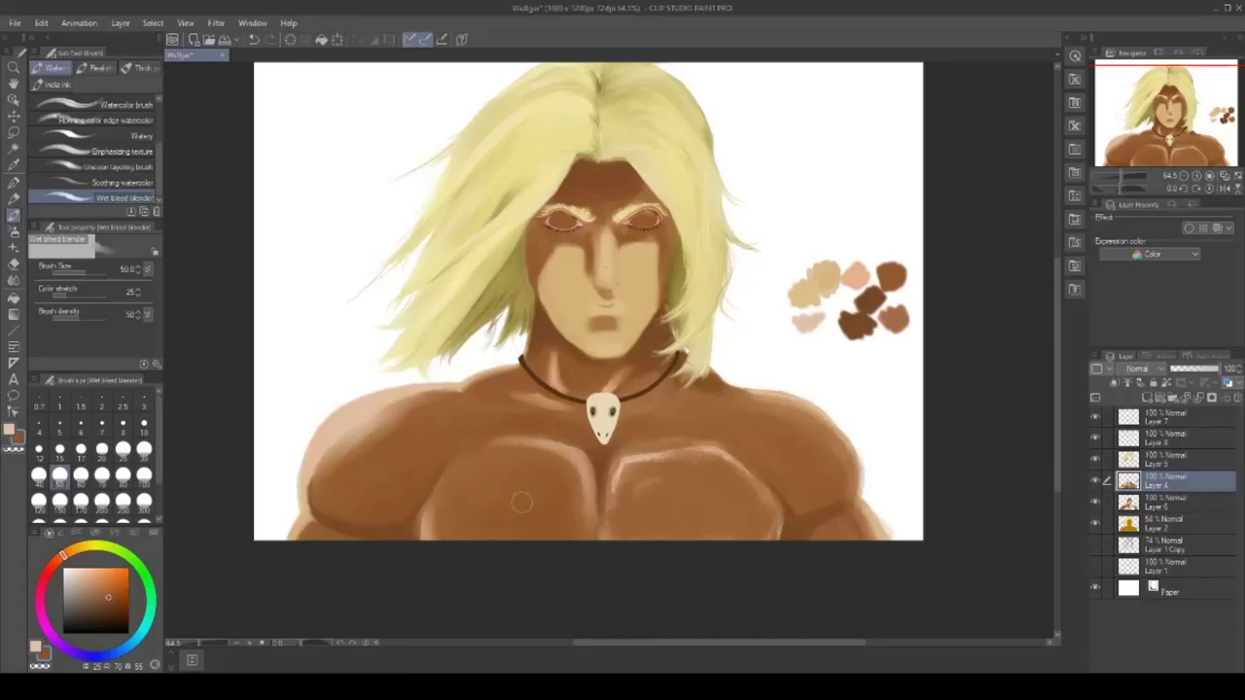
# - Deepen the opposite pectoral with the same brown using the Real pencil, and blend its shade and edge highlights with the Wet bleed blender at size 50
pyautogui.press('p')
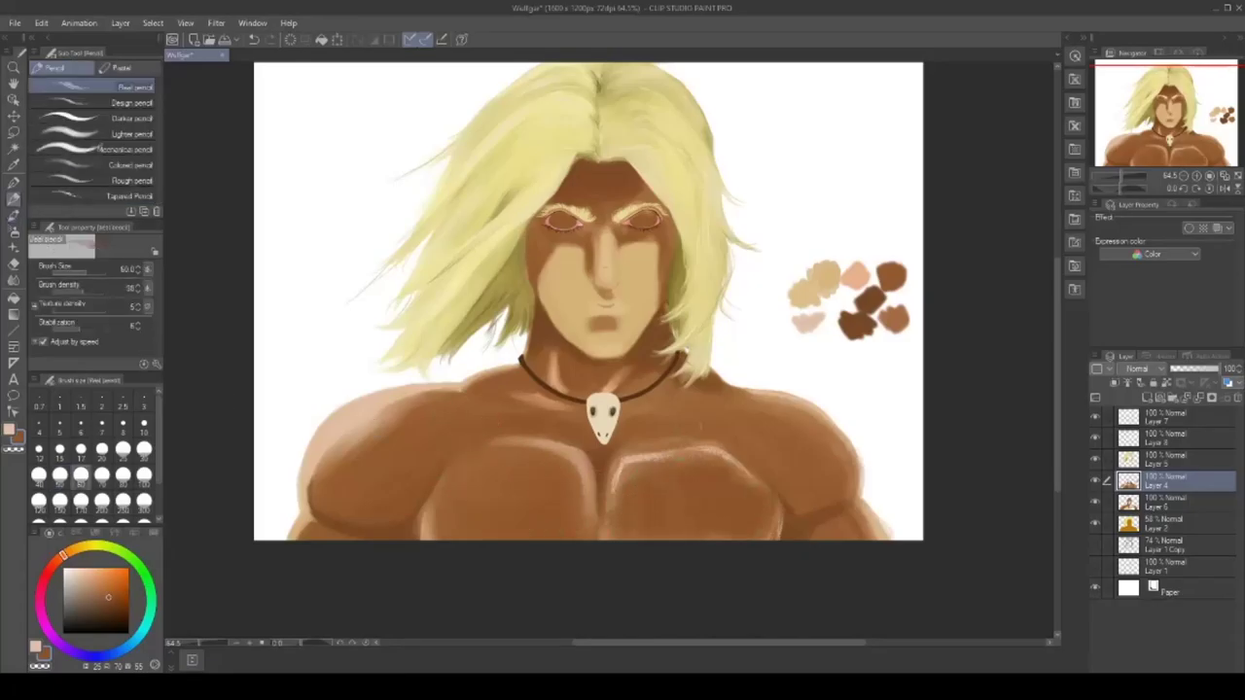
pyautogui.press('b')
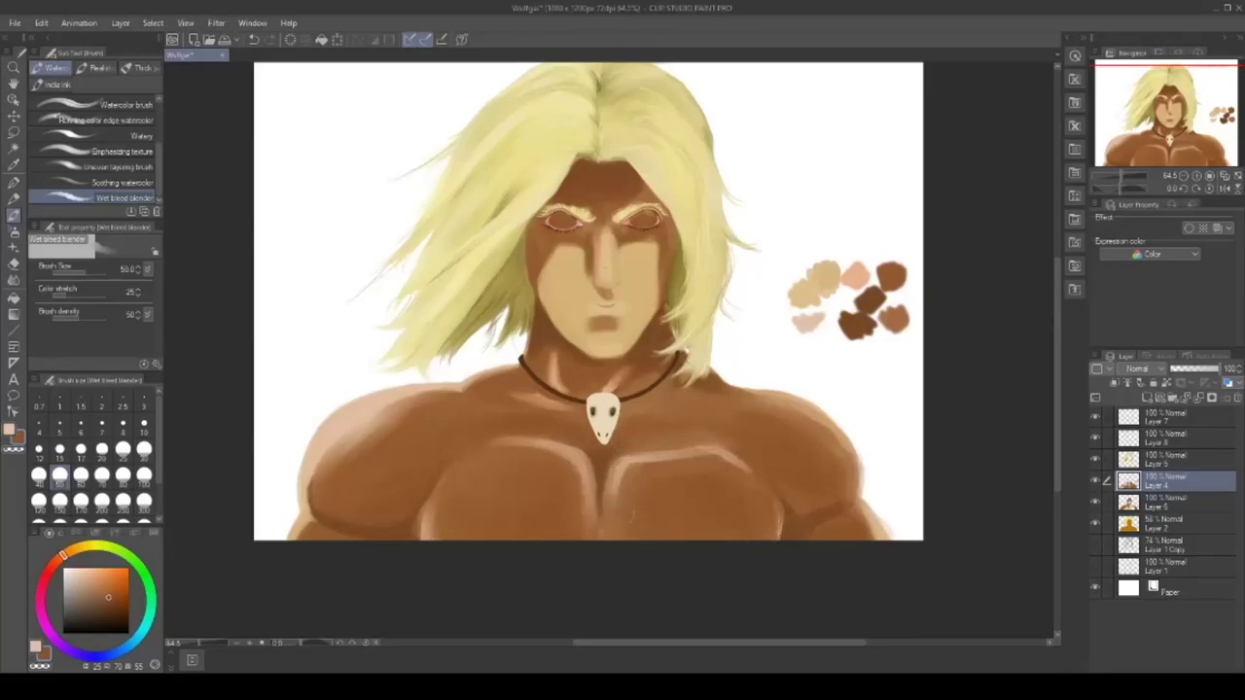
pyautogui.press('p')
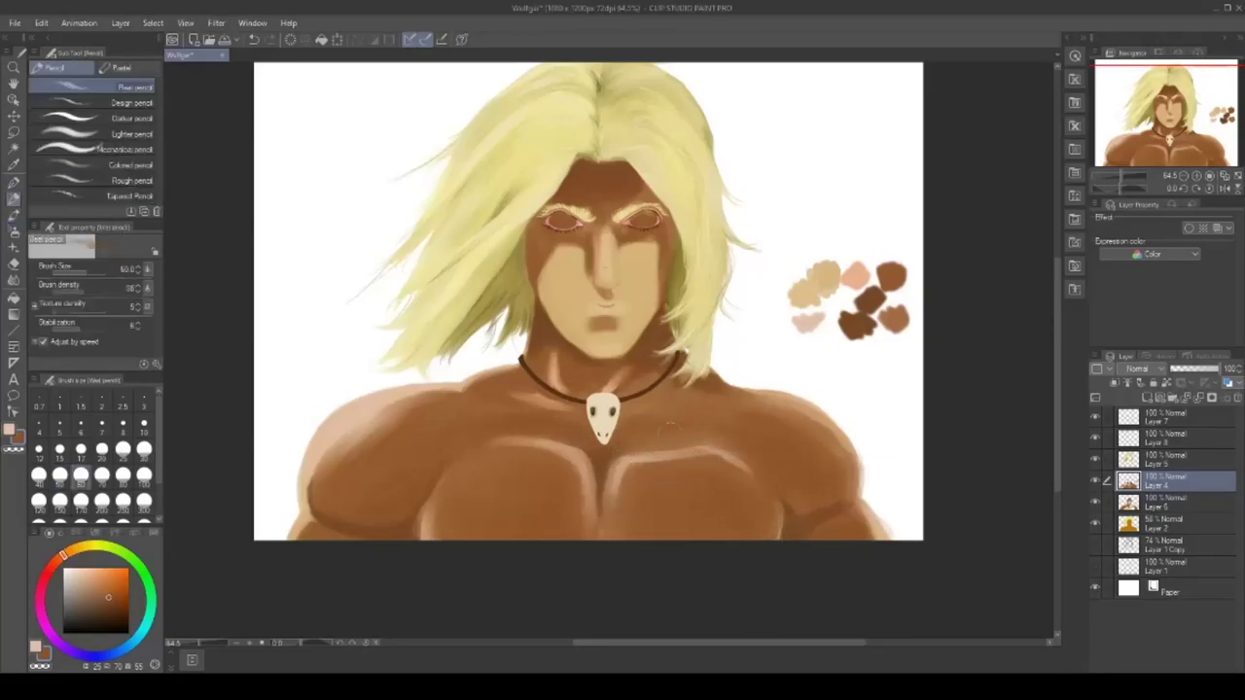
# - Highlight the collarbones in pale pink, deepen the pectoral and armpit creases with sampled dark brown, and blend with the Wet bleed blender at size 50
pyautogui.click(8, 429)
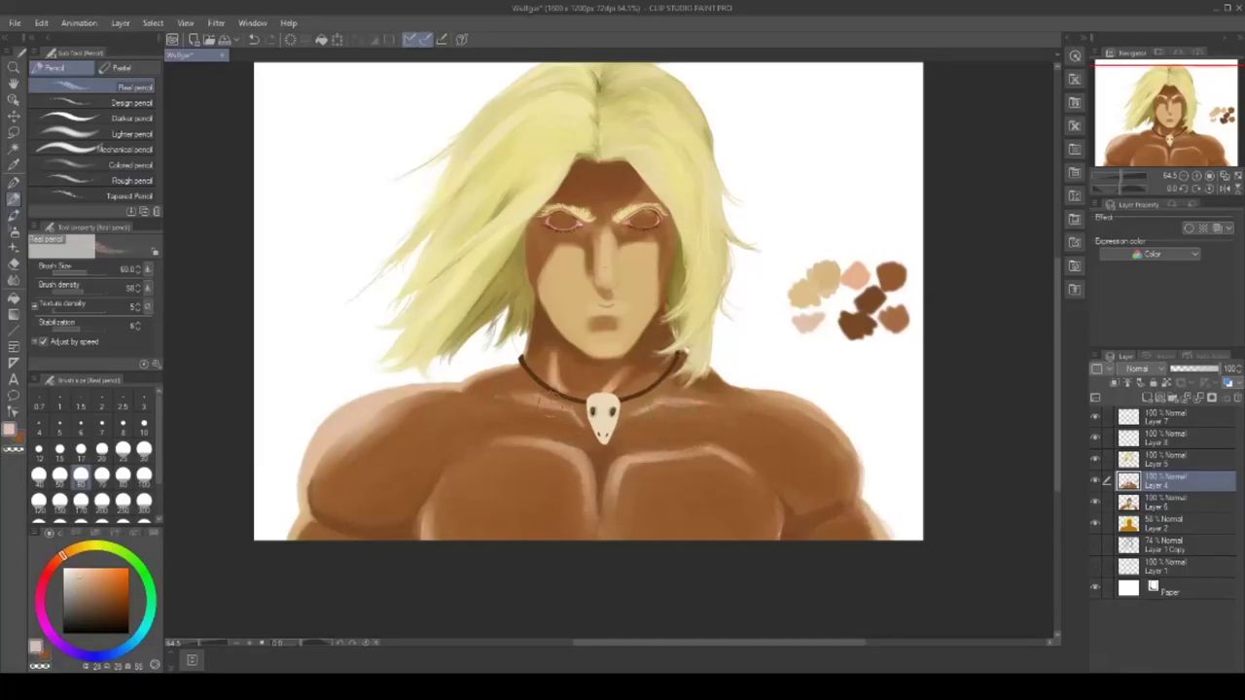
pyautogui.press('b')
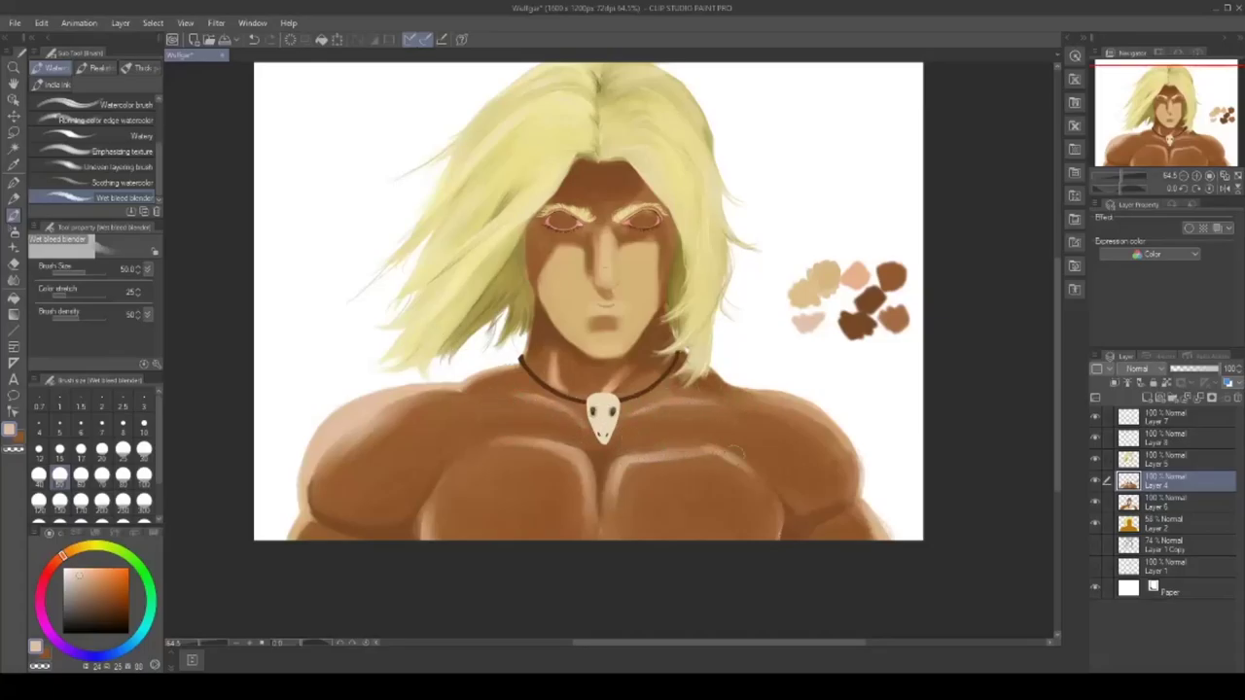
pyautogui.press('p')
pyautogui.keyDown('alt'); pyautogui.click(869, 301); pyautogui.keyUp('alt')
pyautogui.click(102, 450)
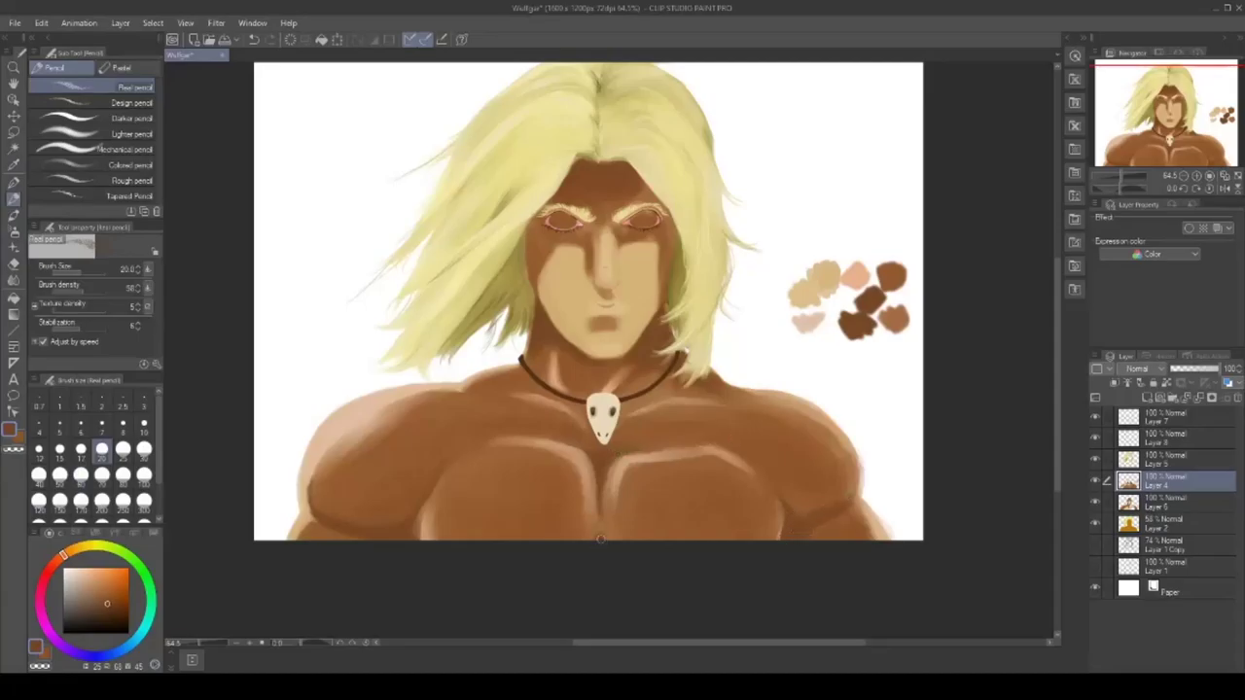
pyautogui.press('b')
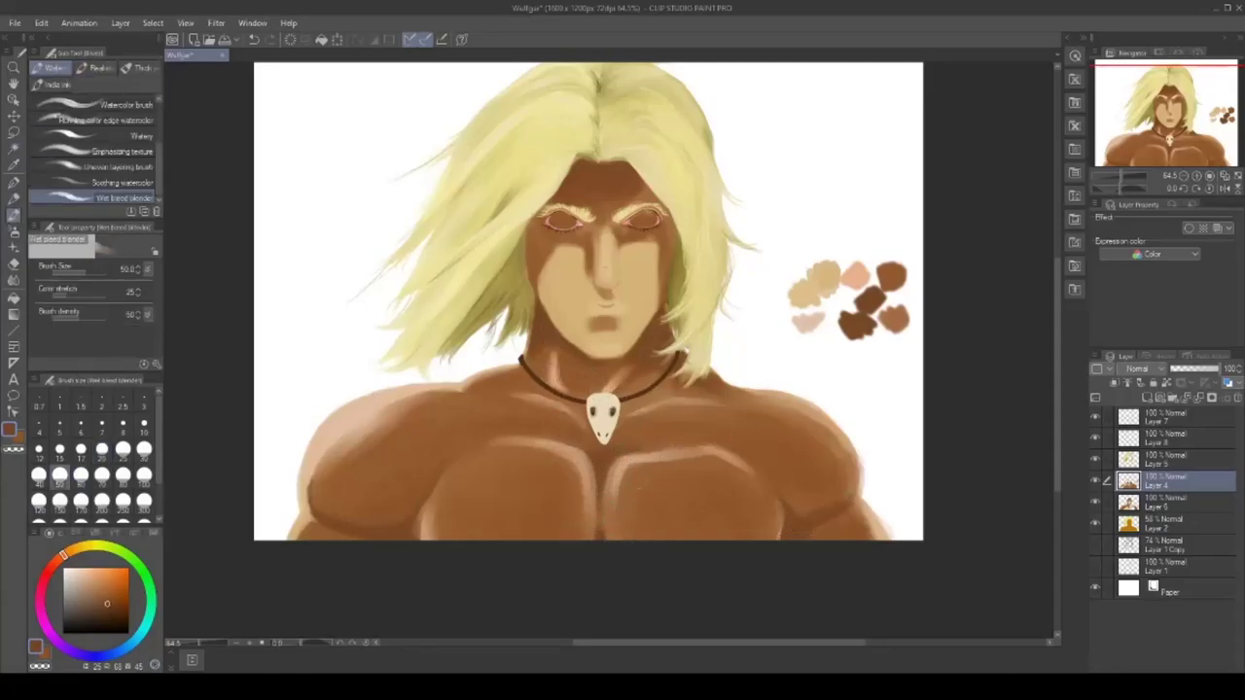
pyautogui.moveTo(790, 497); pyautogui.dragTo(804, 519)
pyautogui.press('e')
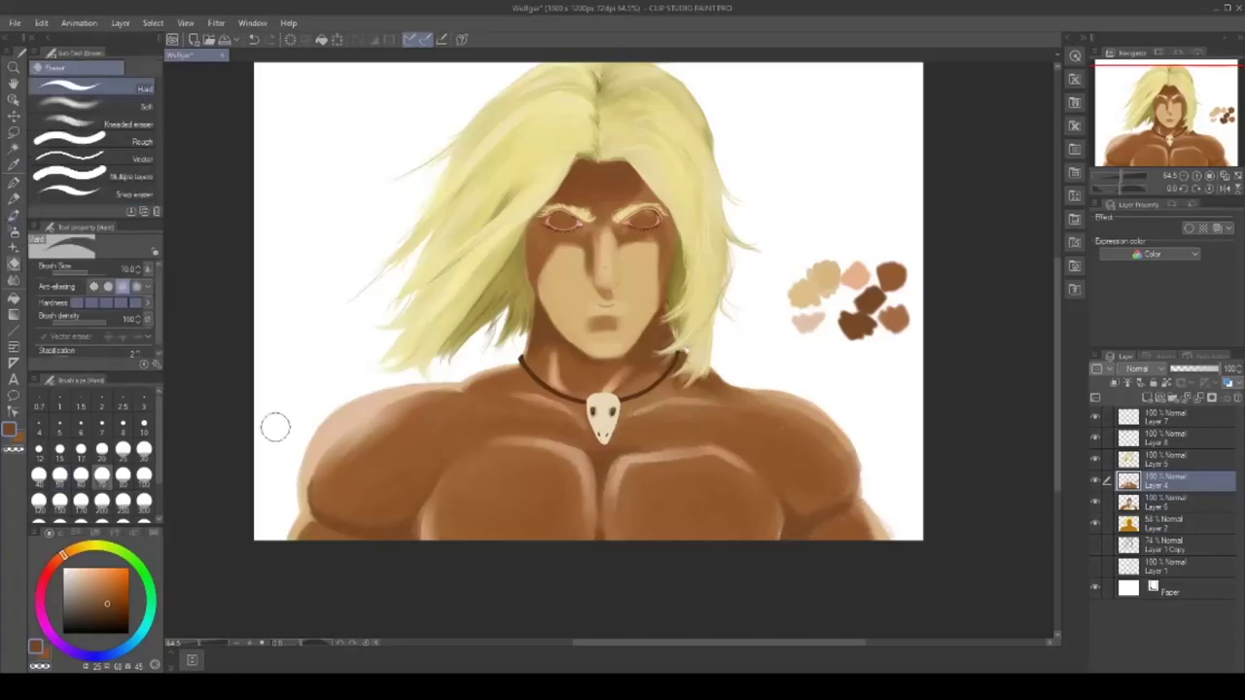
# - Round out the outer edge of the shoulder beside the palette swatches with a sampled light tan pencil, and blend it with the Wet bleed blender
pyautogui.press('i')
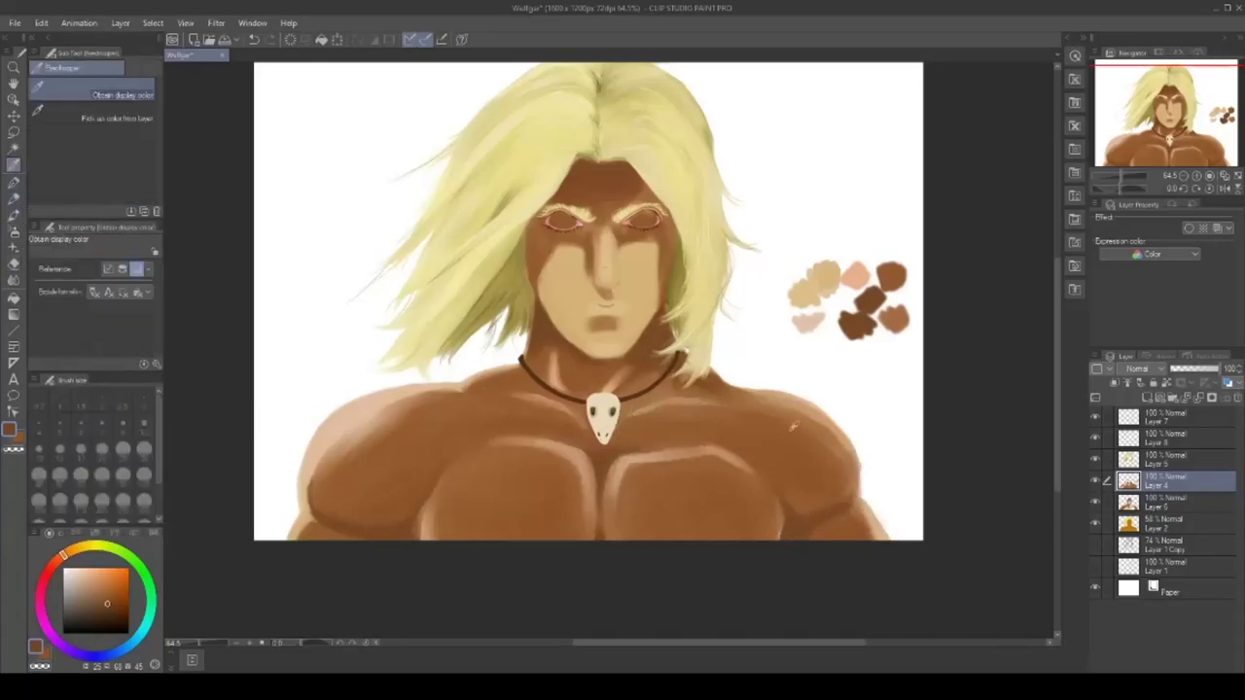
pyautogui.click(793, 426)
pyautogui.press('p')
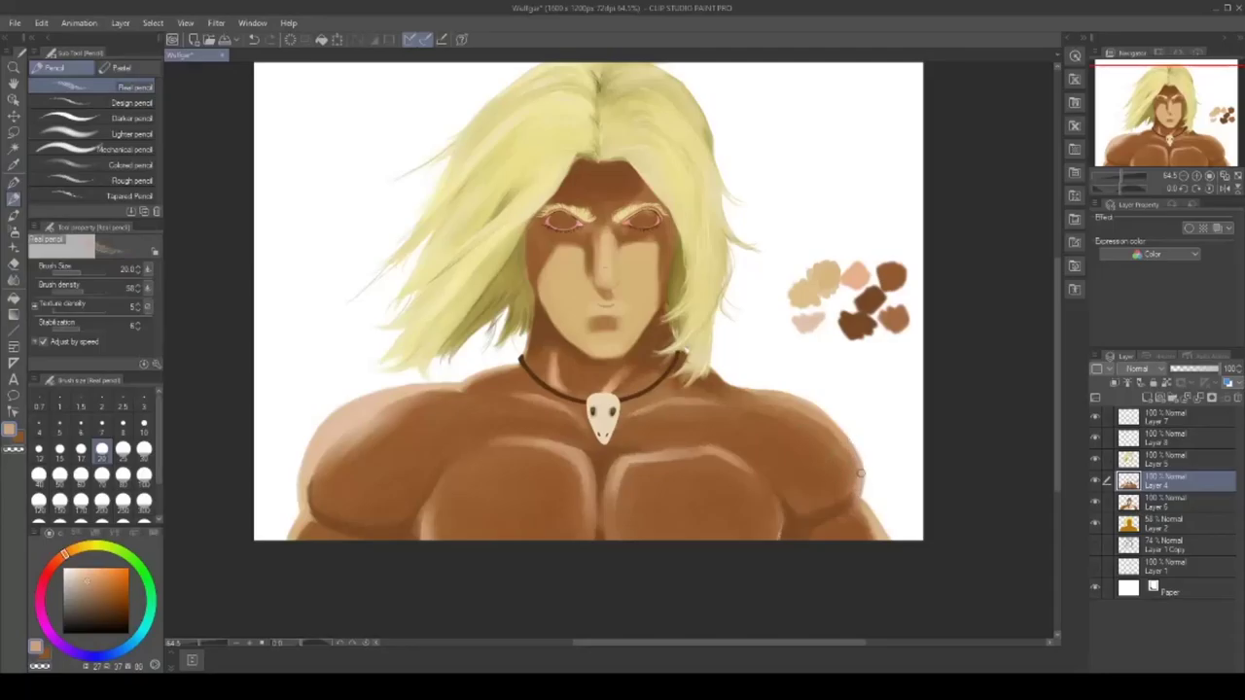
pyautogui.click(94, 117)
pyautogui.click(60, 450)
pyautogui.moveTo(853, 446); pyautogui.dragTo(854, 496)
pyautogui.press('b')
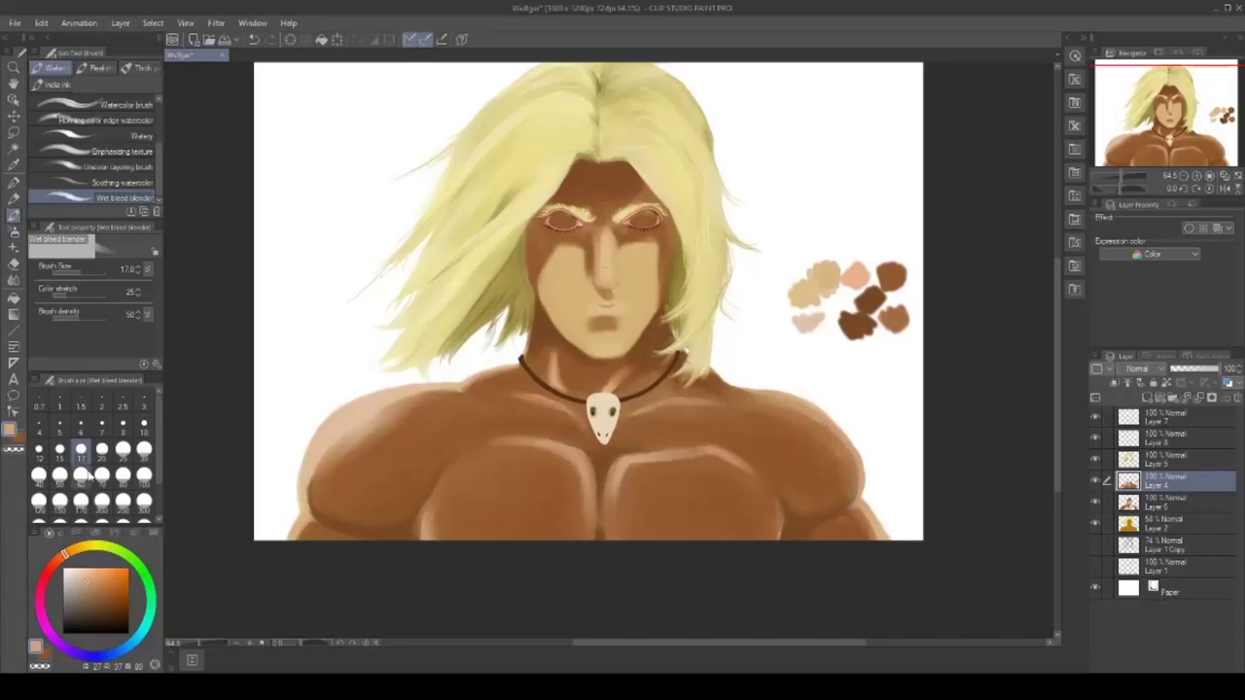
pyautogui.click(60, 475)
# - Paint the same shoulder's outer edge with pale pink sampled from the palette swatches using the Real pencil at size 20
pyautogui.click(14, 165)
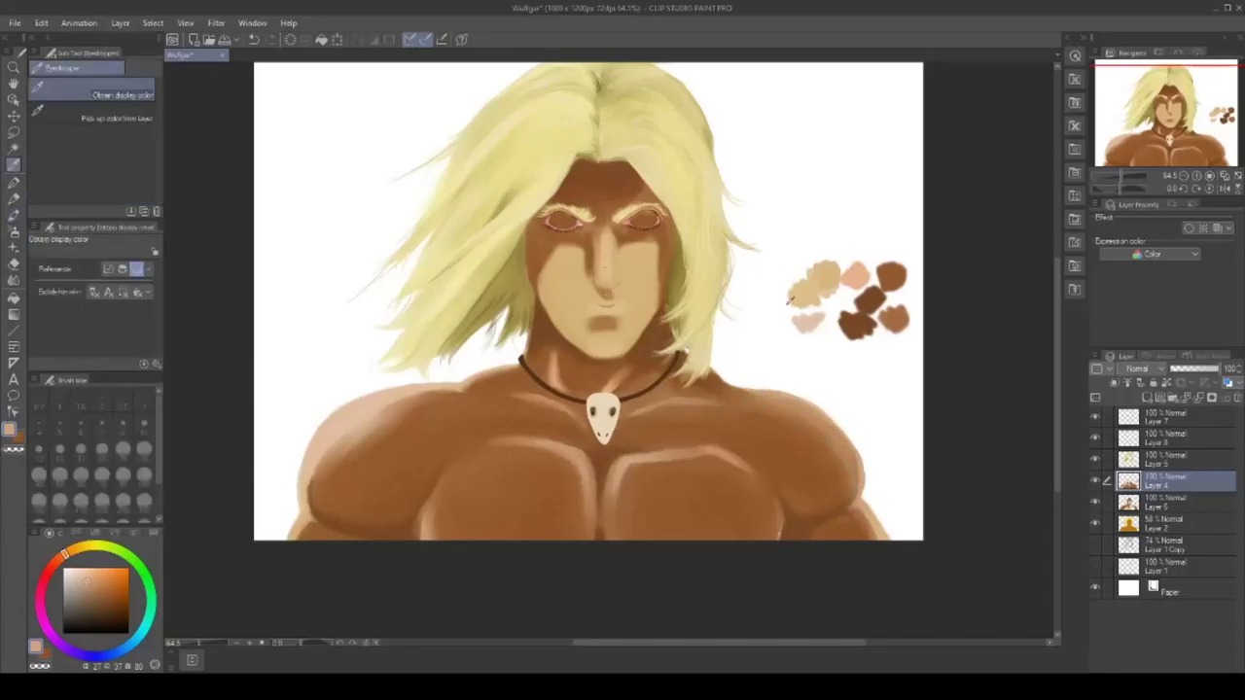
pyautogui.click(808, 321)
pyautogui.click(14, 199)
pyautogui.click(111, 89)
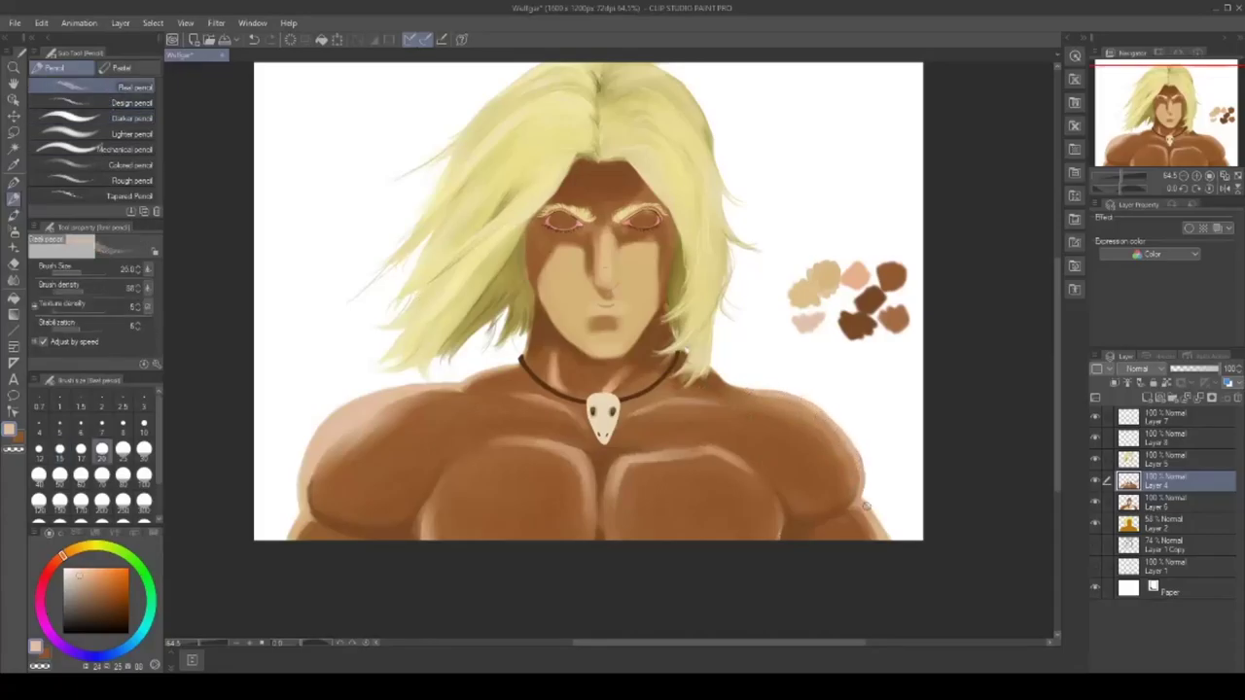
pyautogui.press('p')
pyautogui.press('p')
# - Shade inside the shoulder's pale edge with brown using the Real pencil at size 20, and blend with the Wet bleed blender, enlarging it to size 30
pyautogui.click(20, 437)
pyautogui.click(14, 183)
pyautogui.click(17, 200)
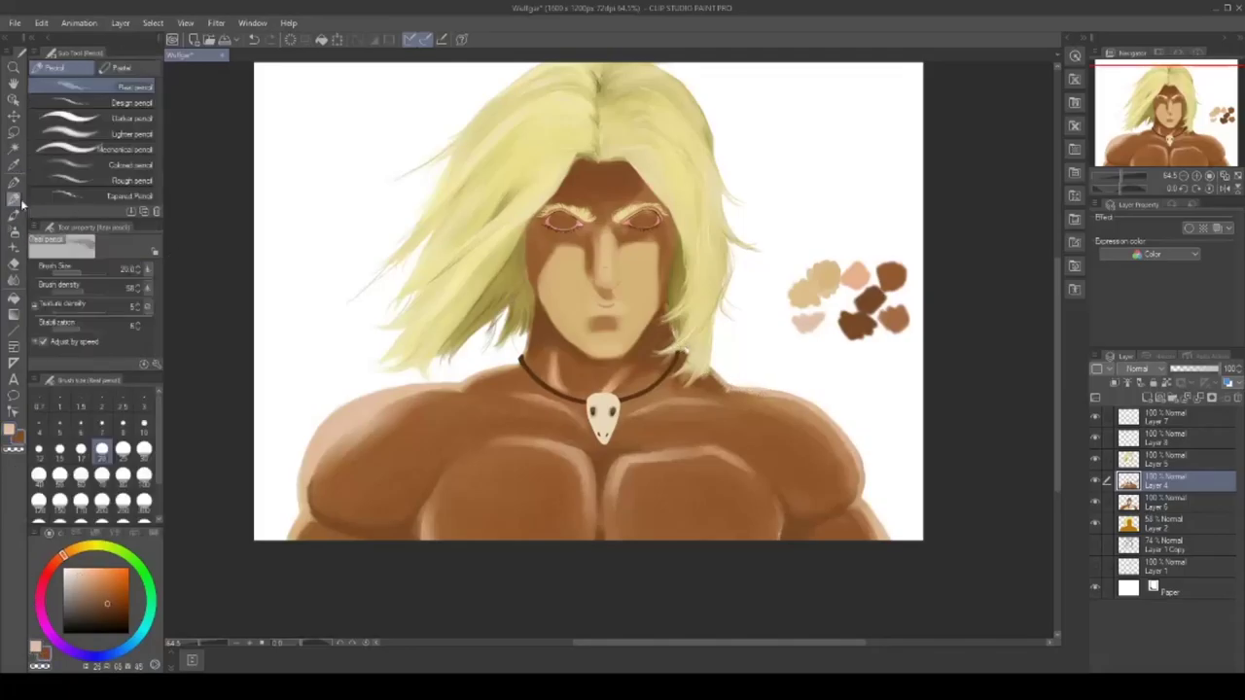
pyautogui.press('b')
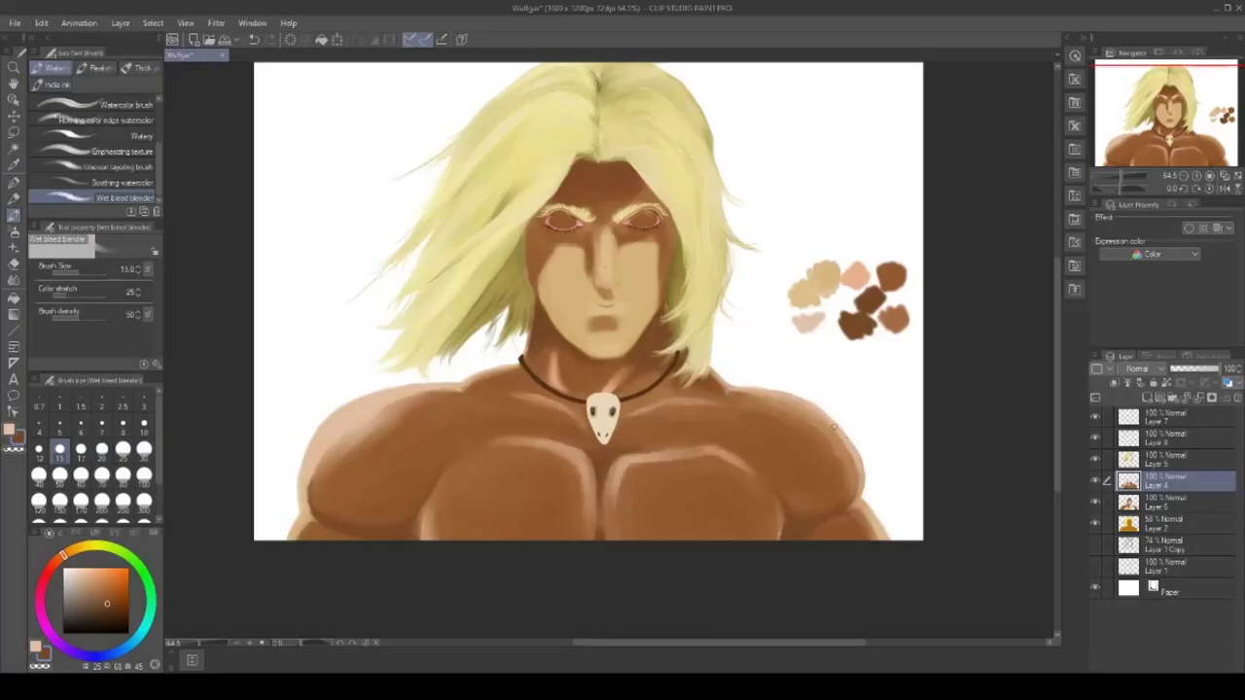
pyautogui.press(']')
pyautogui.press(']')
pyautogui.press(']')
pyautogui.press(']')
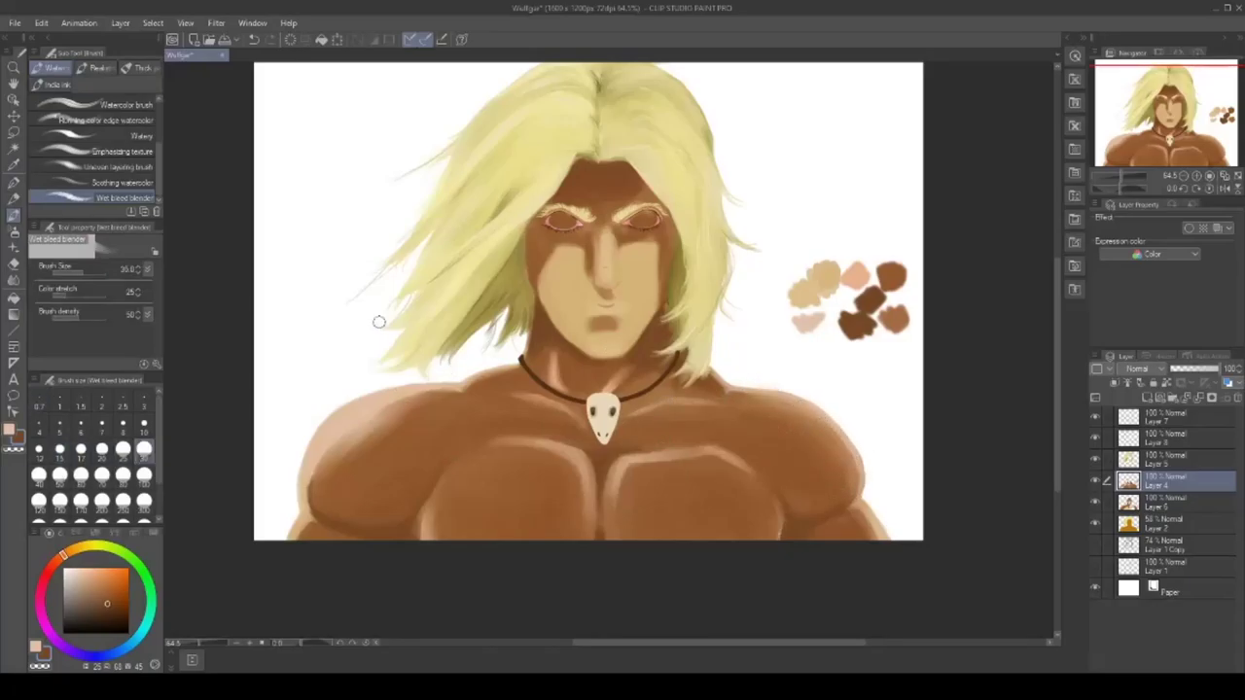
# - Strengthen the pale pink highlight along the shoulder's upper and outer curve with the Real pencil at size 30, and blend it at size 30
pyautogui.press('p')
pyautogui.press(']')
pyautogui.press(']')
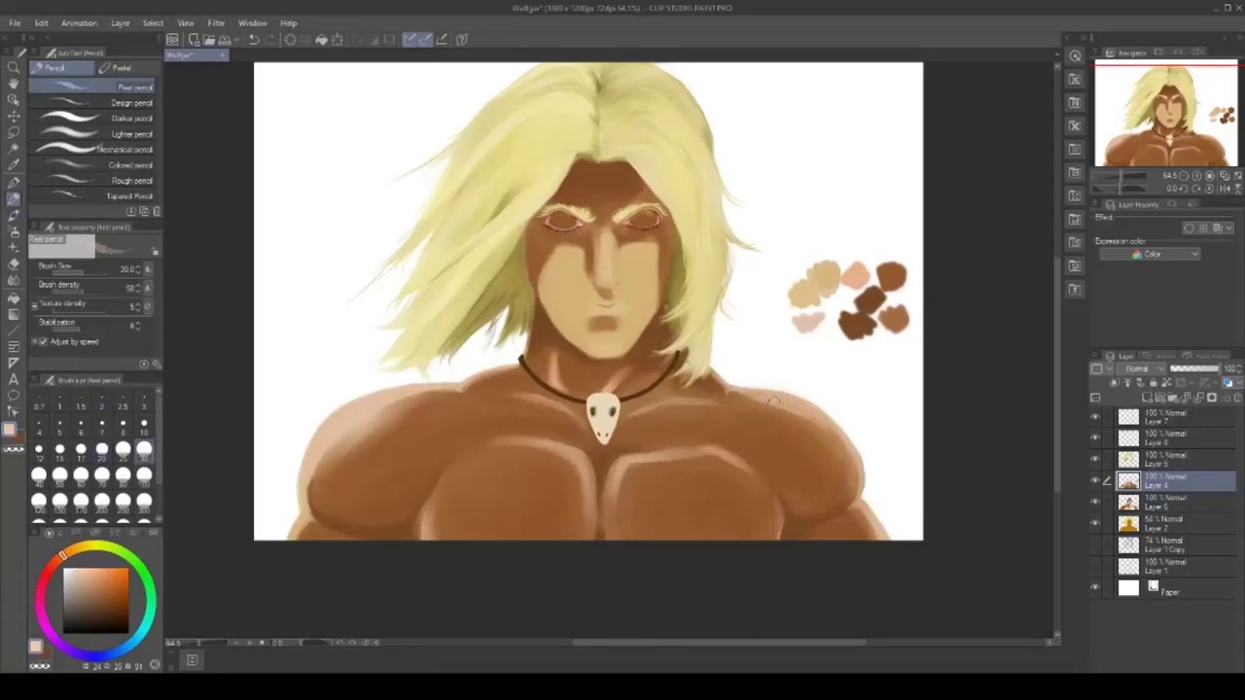
pyautogui.moveTo(780, 397)
pyautogui.mouseDown()
pyautogui.moveTo(828, 426)
pyautogui.moveTo(879, 530)
pyautogui.moveTo(858, 509)
pyautogui.mouseUp()
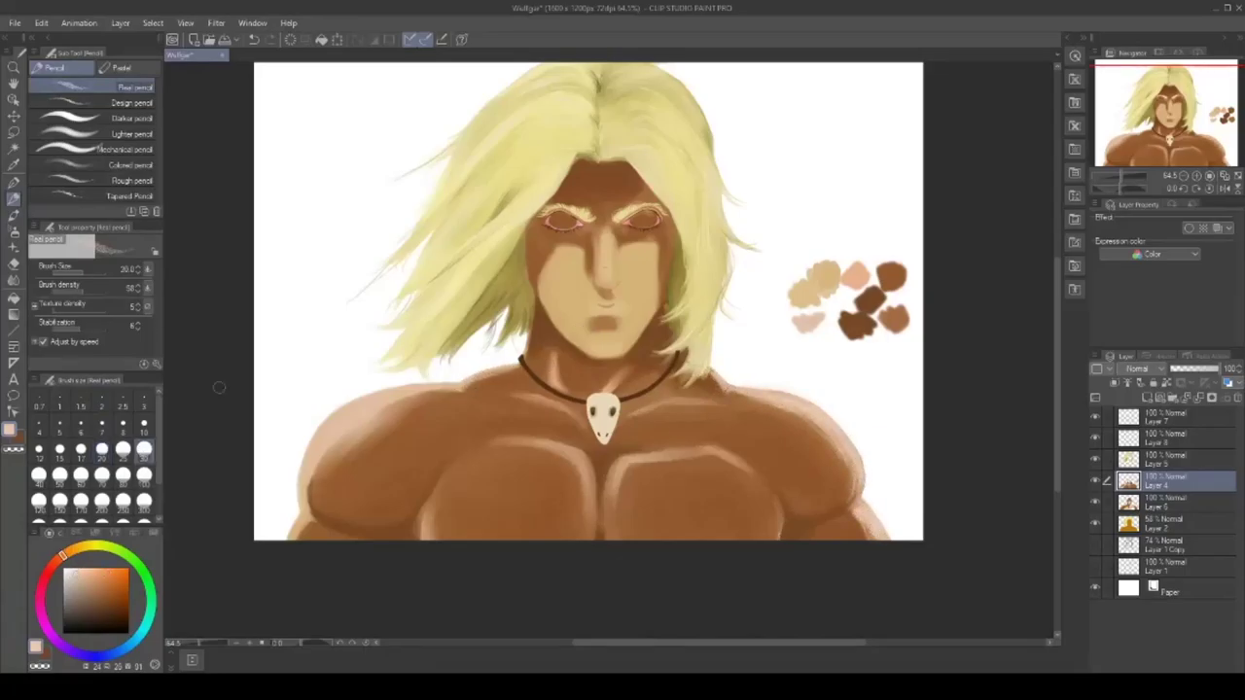
pyautogui.press('b')
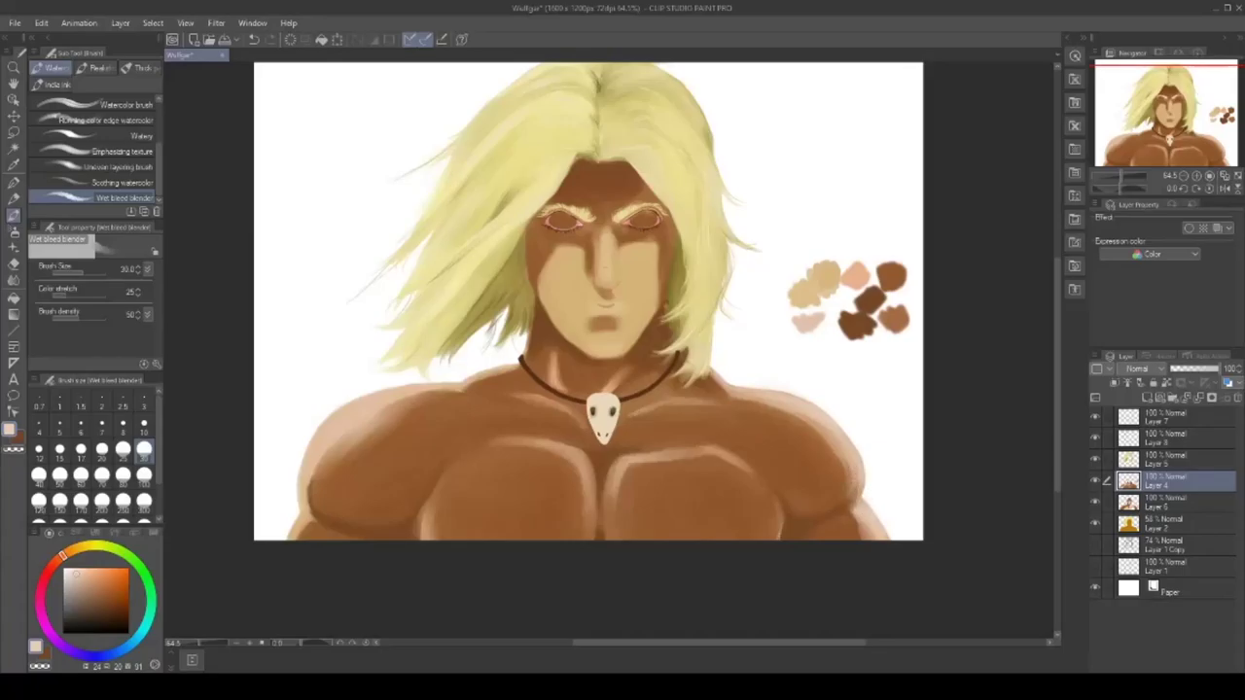
# - Trim the shoulder's outer contour with the Hard eraser at size 15 and save the file
pyautogui.press('e')
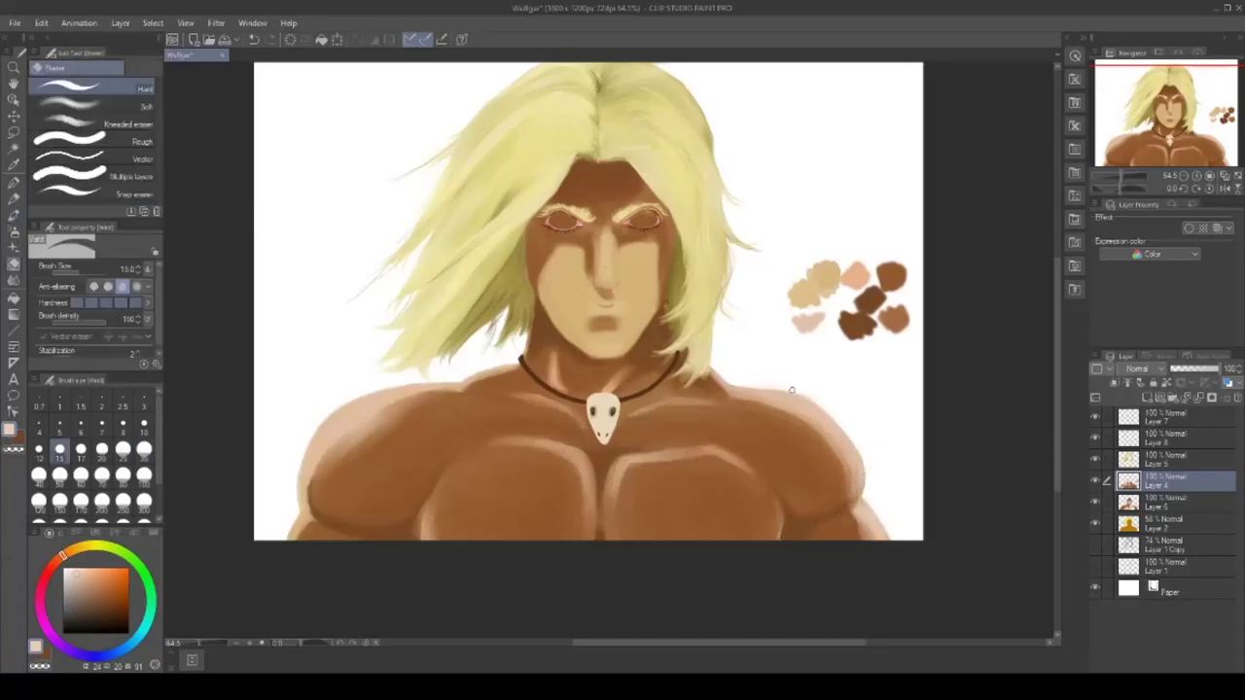
pyautogui.hotkey('ctrl', 's')
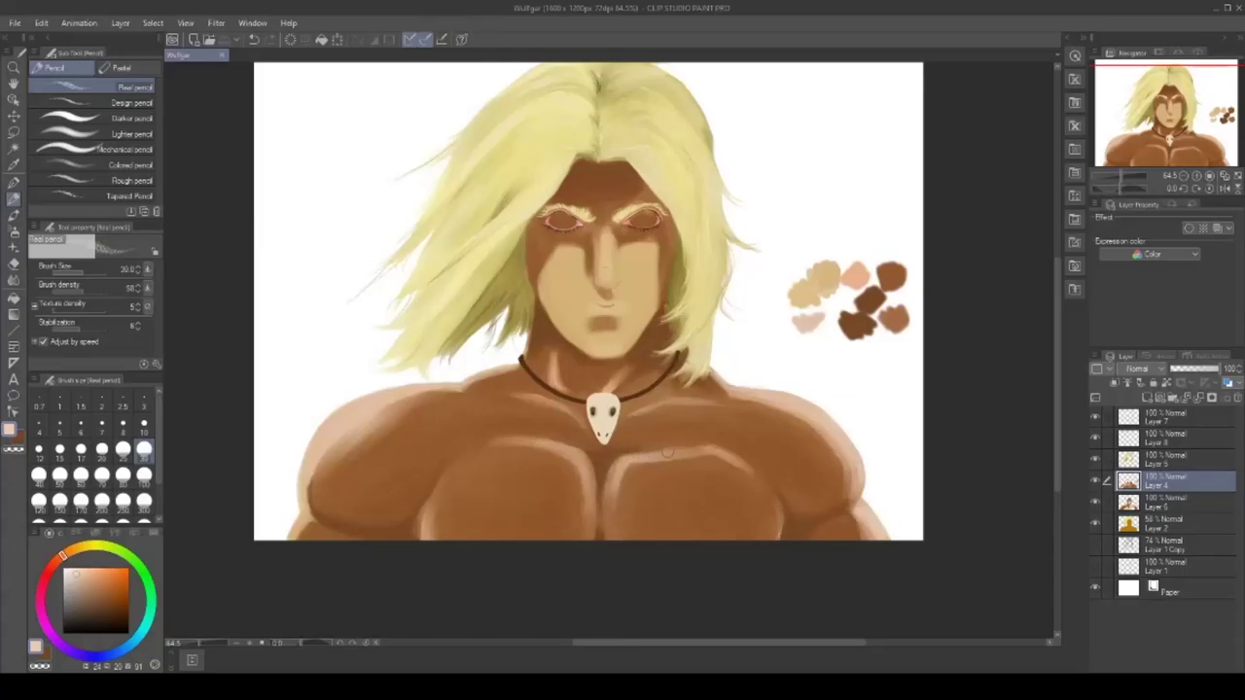
# - Add pale pink highlights to the pectoral's upper edge and the neck with the Real pencil at size 30, and blend them at size 30
pyautogui.moveTo(668, 453); pyautogui.dragTo(702, 451)
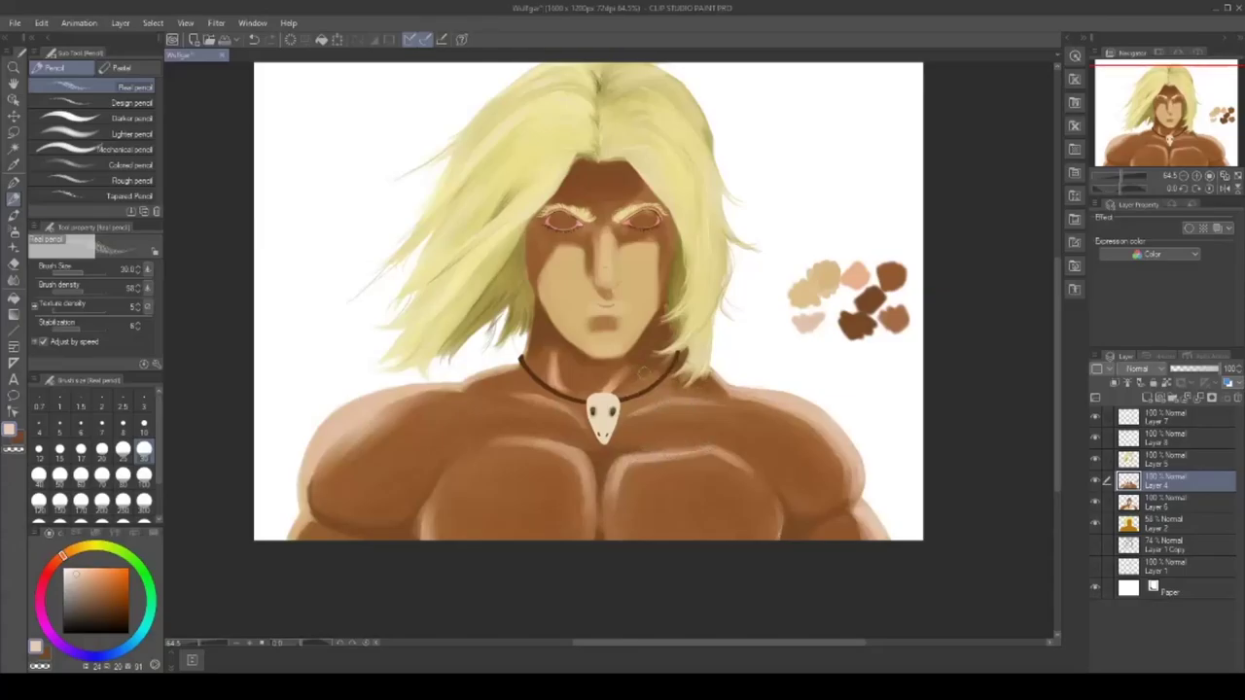
pyautogui.moveTo(650, 357); pyautogui.dragTo(651, 378)
pyautogui.press('b')
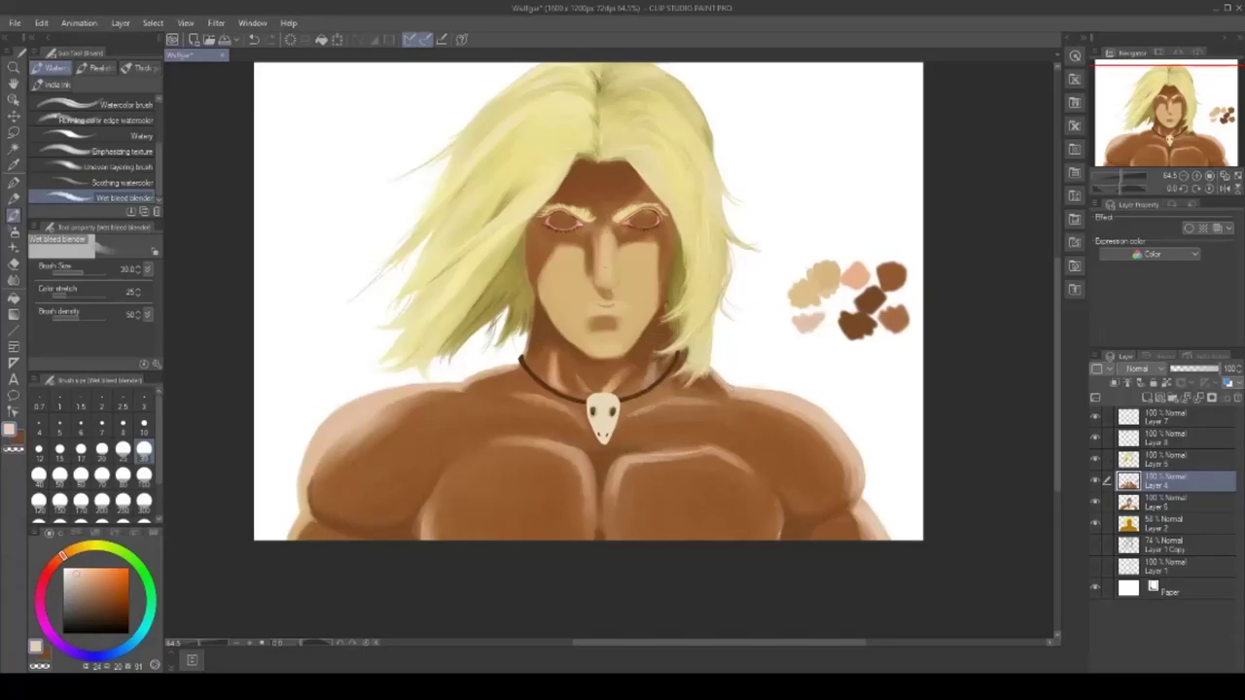
# - Select the hair layer, Layer 5, and clean up the outline at the crown with the Hard eraser at size 15
pyautogui.scroll(3, 1063, 344)
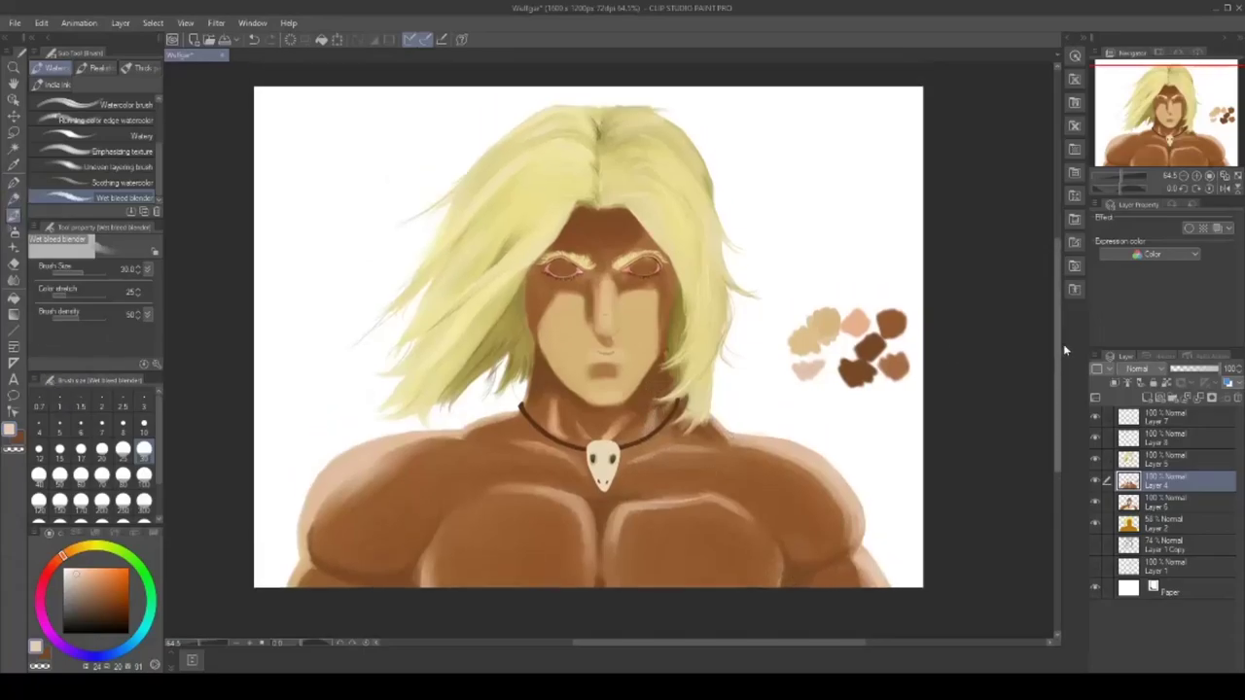
pyautogui.click(1096, 459)
pyautogui.click(1096, 458)
pyautogui.click(1168, 458)
pyautogui.press('e')
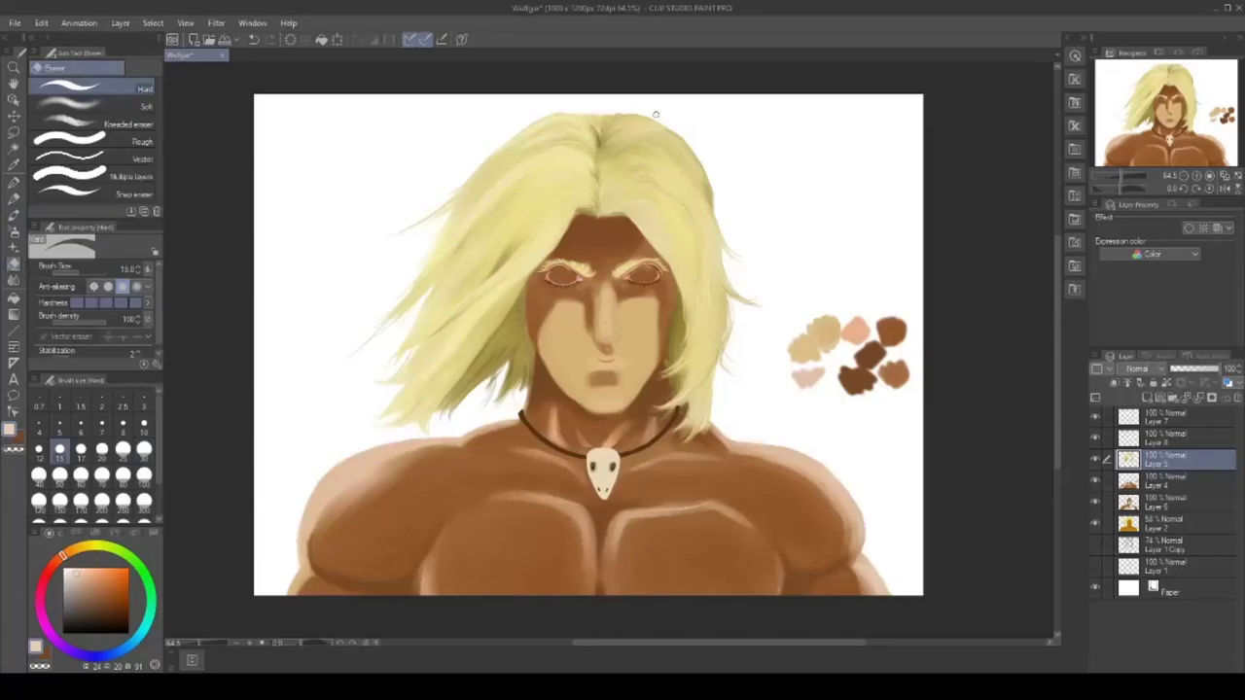
# - Draw thin pale yellow strands at the hair tips beside the neck with a sampled hair colour, using the Darker pencil at size 4
pyautogui.press('i')
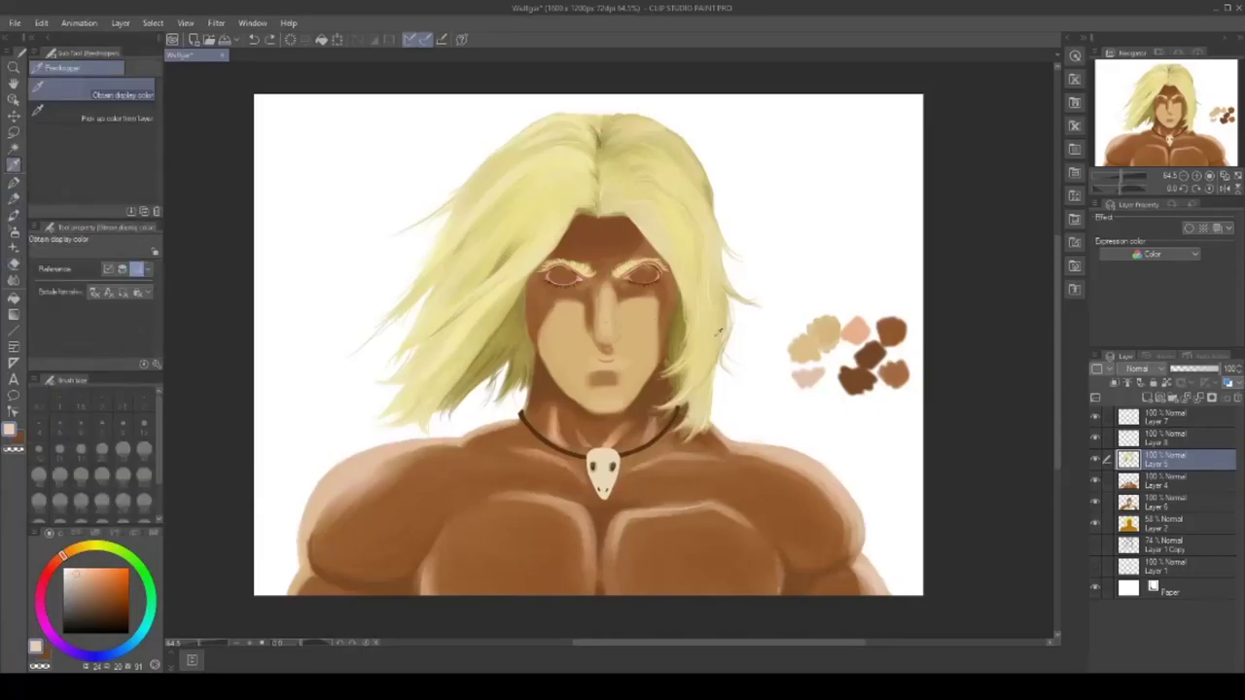
pyautogui.click(14, 199)
pyautogui.moveTo(199, 643); pyautogui.dragTo(206, 644)
pyautogui.moveTo(520, 450); pyautogui.dragTo(370, 445)
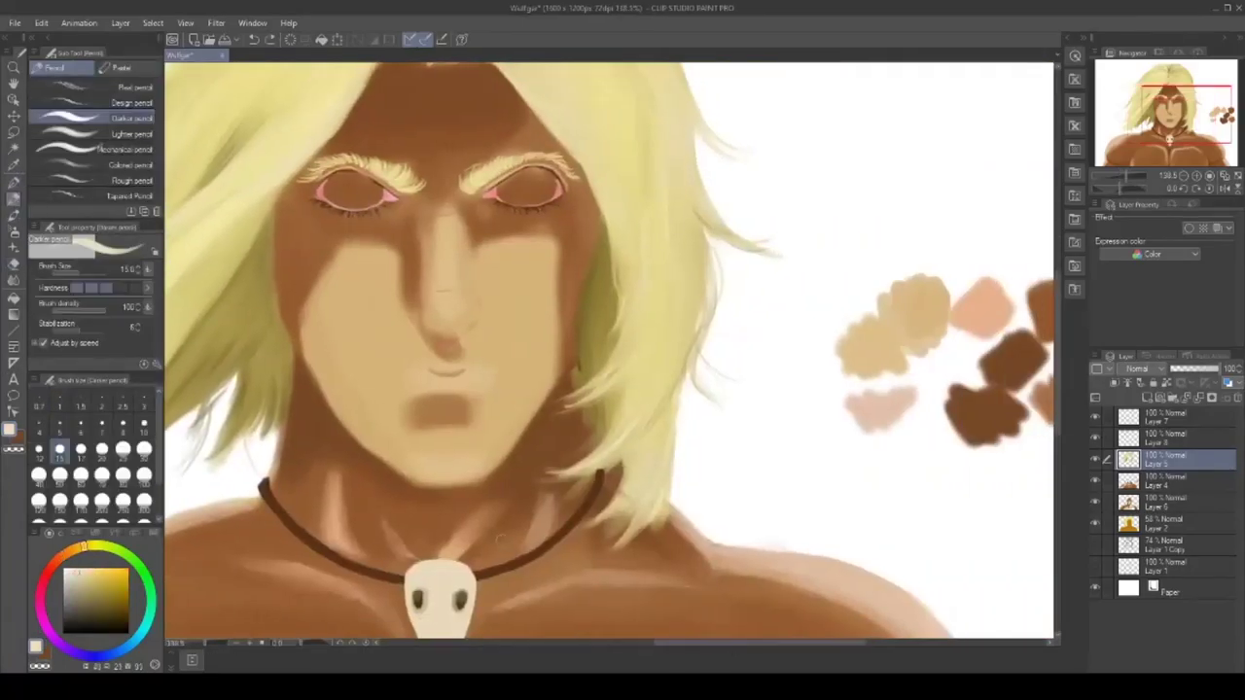
pyautogui.click(309, 644)
pyautogui.click(309, 646)
pyautogui.click(303, 645)
pyautogui.click(60, 425)
pyautogui.click(39, 425)
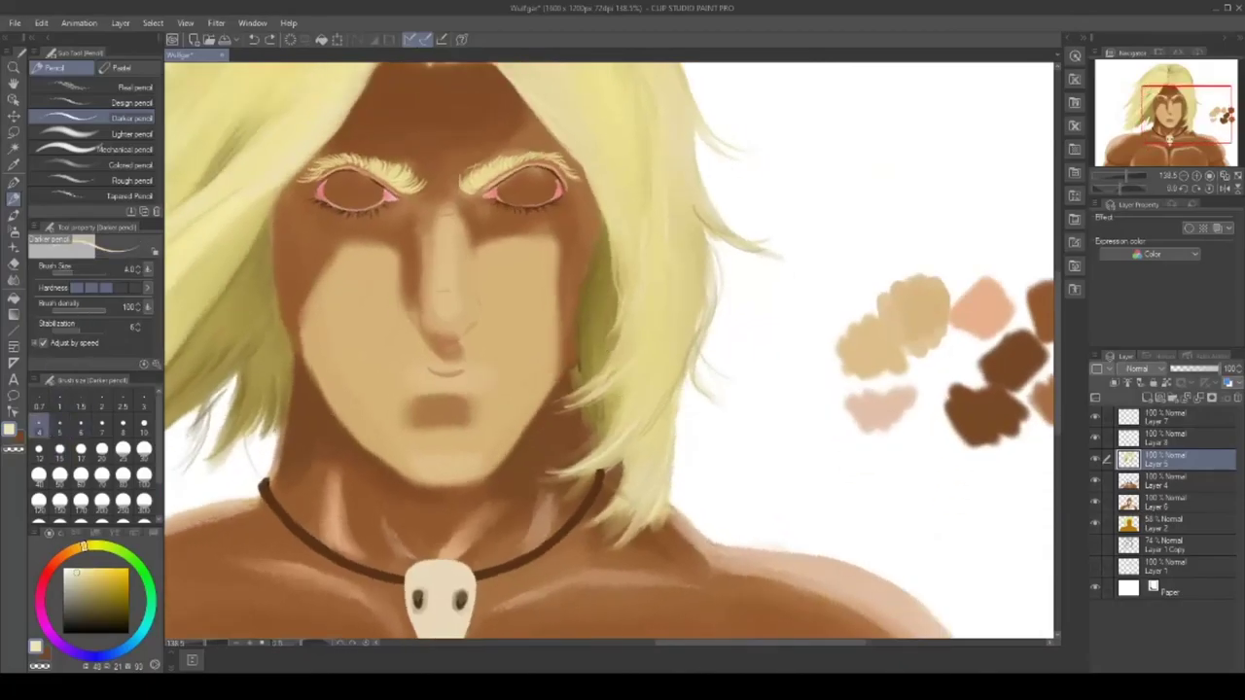
pyautogui.click(309, 645)
pyautogui.moveTo(550, 362)
pyautogui.mouseDown()
pyautogui.moveTo(520, 346)
pyautogui.moveTo(563, 373)
pyautogui.mouseUp()
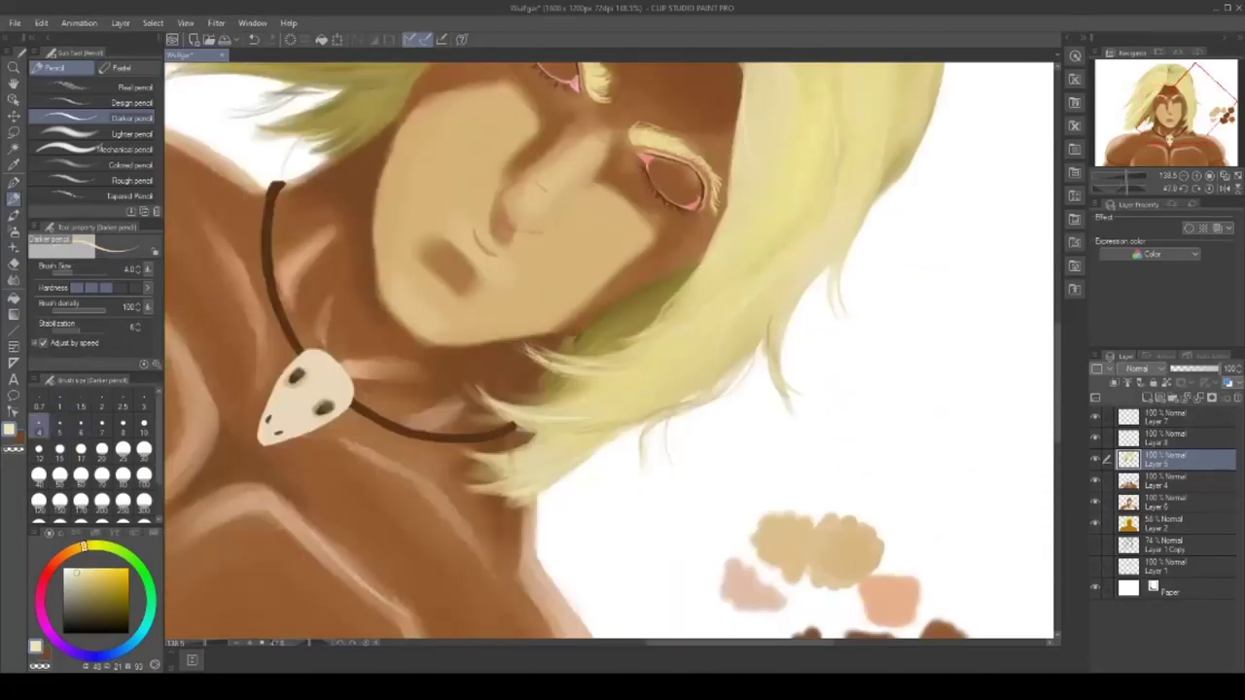
pyautogui.moveTo(495, 410); pyautogui.dragTo(467, 391)
pyautogui.moveTo(491, 404); pyautogui.dragTo(472, 379)
pyautogui.moveTo(507, 424)
pyautogui.mouseDown()
pyautogui.moveTo(469, 416)
pyautogui.moveTo(480, 418)
pyautogui.mouseUp()
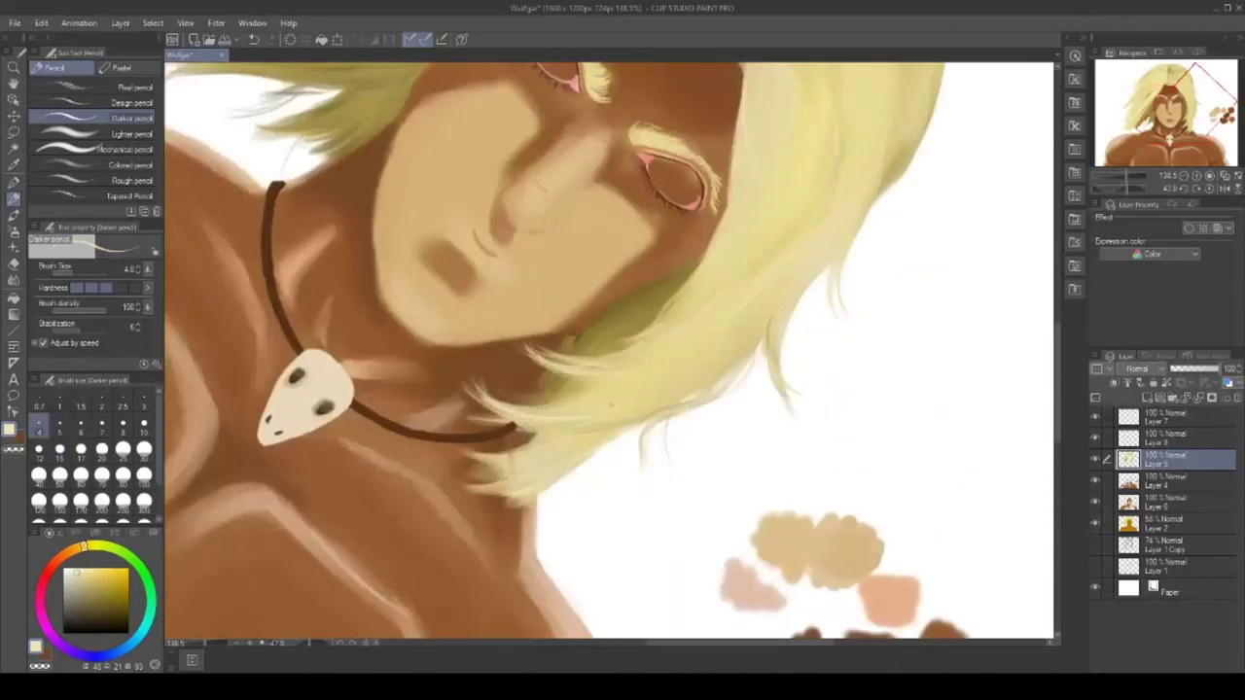
# - Move the hair layer to the top of the layer stack and add more fine pale strands over the necklace cord and shoulder
pyautogui.moveTo(1173, 459); pyautogui.dragTo(1172, 410)
pyautogui.moveTo(538, 432)
pyautogui.mouseDown()
pyautogui.moveTo(499, 421)
pyautogui.moveTo(457, 455)
pyautogui.mouseUp()
pyautogui.moveTo(310, 645); pyautogui.dragTo(314, 645)
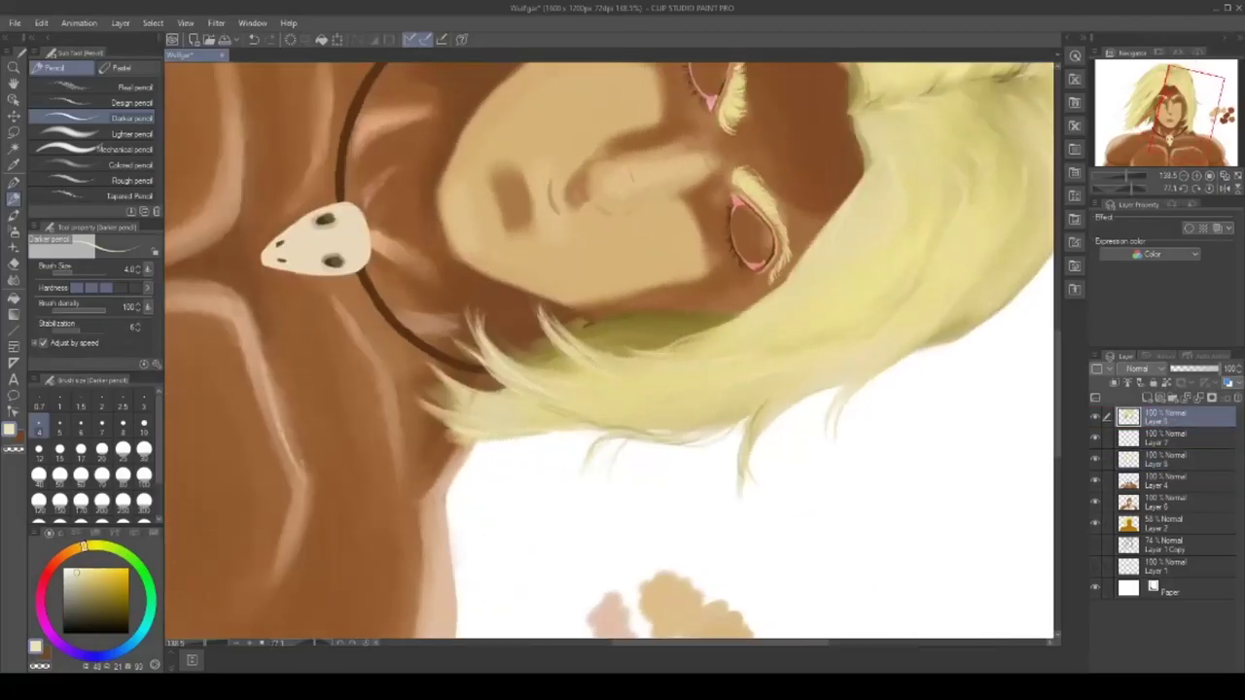
pyautogui.moveTo(453, 394); pyautogui.dragTo(425, 367)
pyautogui.moveTo(443, 385)
pyautogui.mouseDown()
pyautogui.moveTo(429, 372)
pyautogui.moveTo(414, 383)
pyautogui.mouseUp()
pyautogui.moveTo(446, 422); pyautogui.dragTo(412, 397)
pyautogui.moveTo(314, 645); pyautogui.dragTo(302, 645)
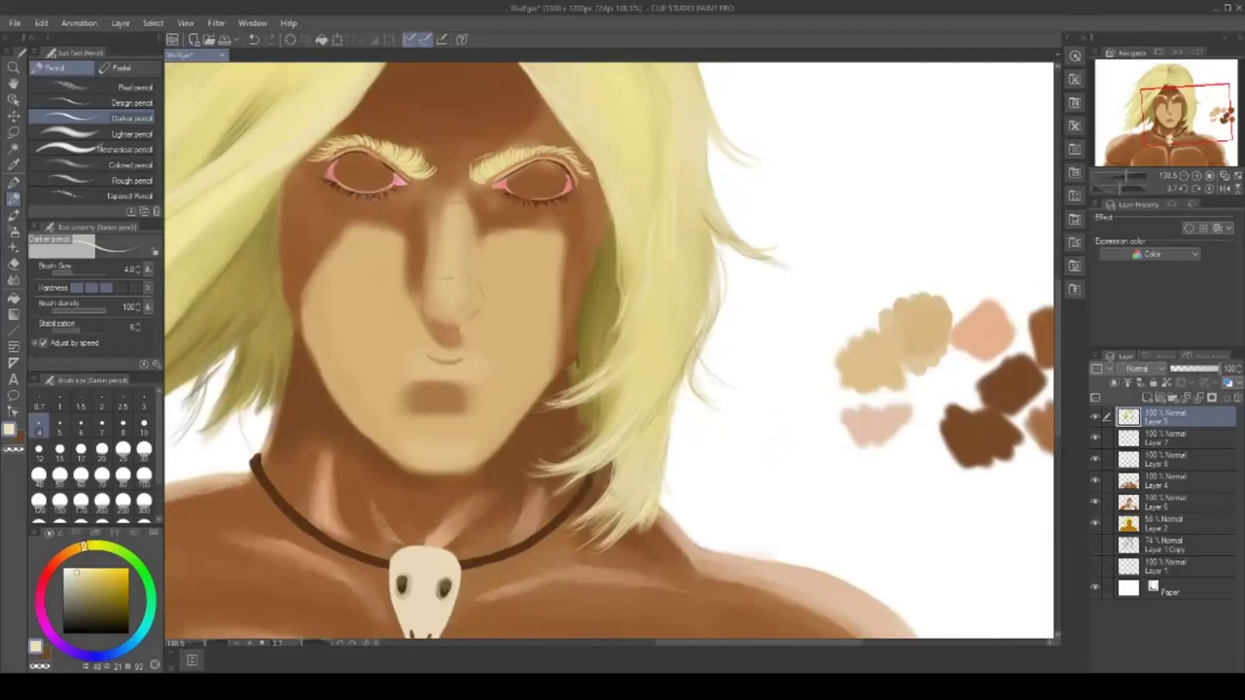
# - Draw darker strands into the hair tips beside the neck with gold and olive tones sampled from the hair, using the Darker pencil at size 4
pyautogui.click(45, 655)
pyautogui.click(13, 165)
pyautogui.click(599, 358)
pyautogui.click(13, 199)
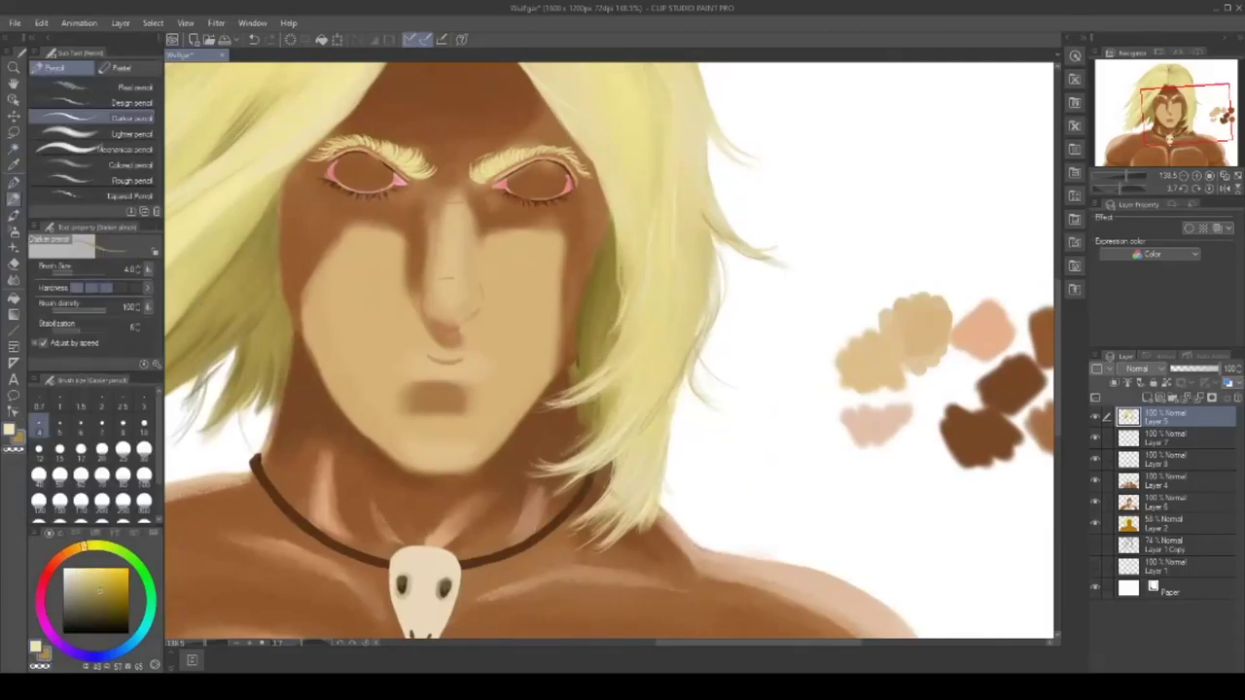
pyautogui.moveTo(614, 438); pyautogui.dragTo(580, 463)
pyautogui.keyDown('alt'); pyautogui.click(592, 280); pyautogui.keyUp('alt')
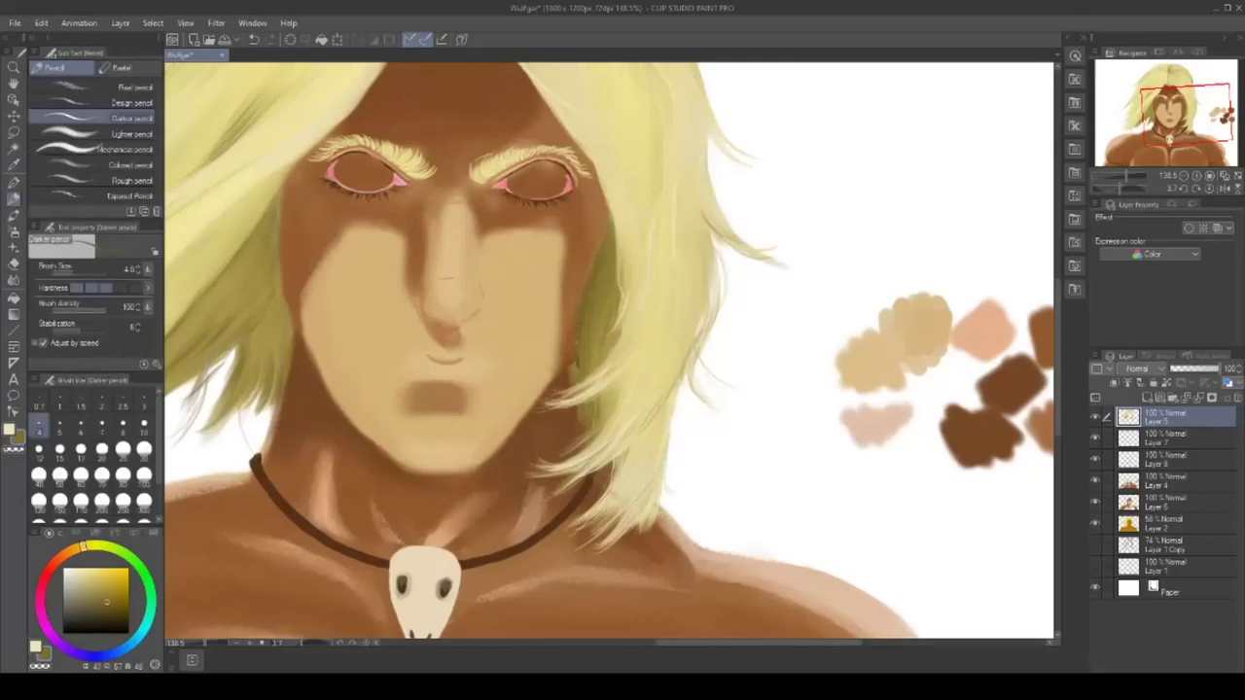
# - Refine the hair strands beside the face and neck with the Hard eraser at size 7 and pale yellow Darker pencil strokes at size 4
pyautogui.press('e')
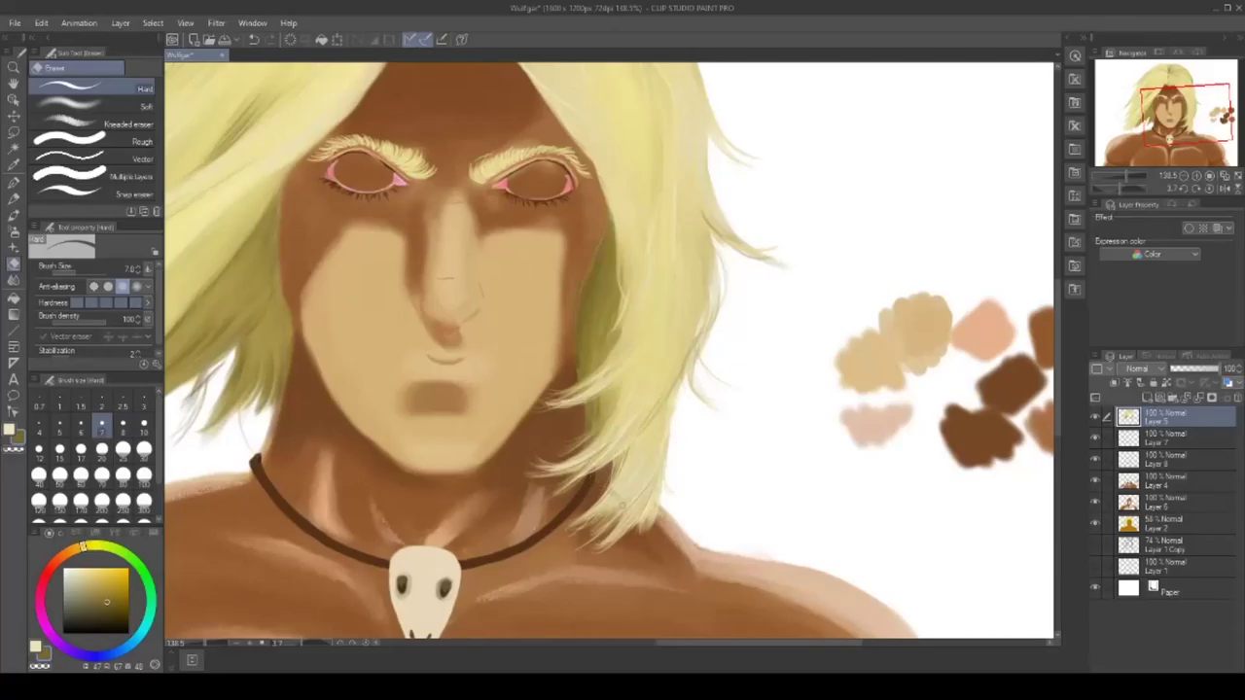
pyautogui.press('p')
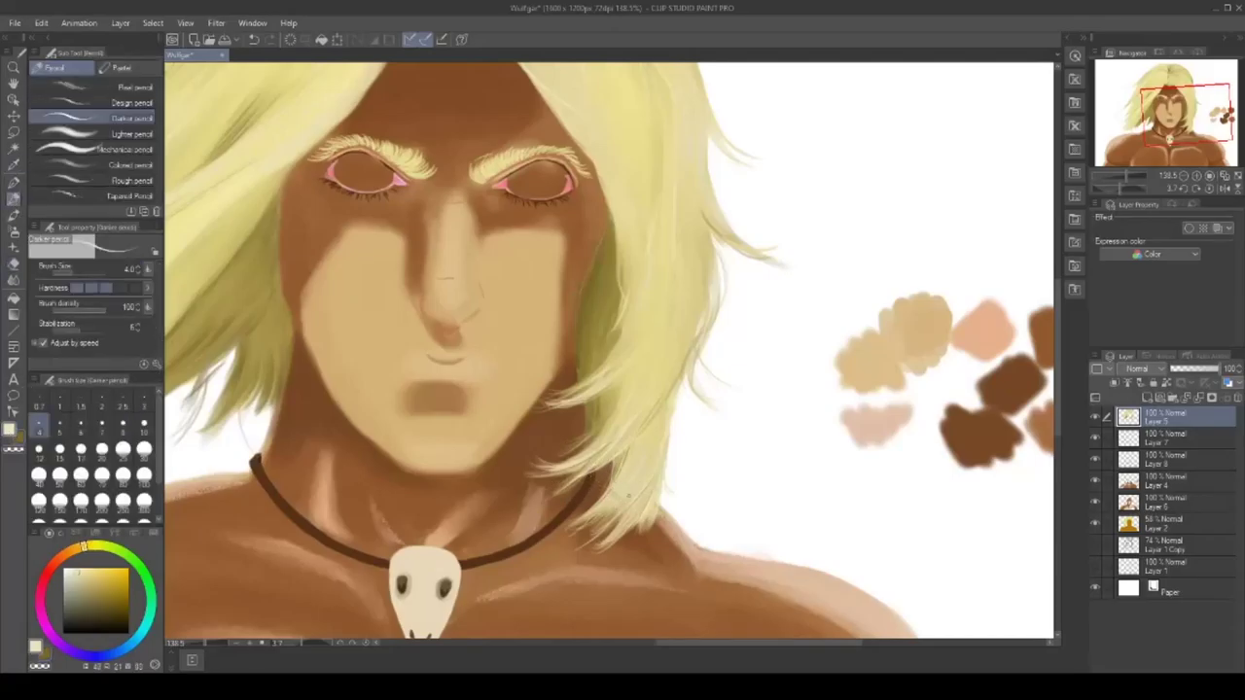
pyautogui.press('e')
pyautogui.press('p')
pyautogui.moveTo(617, 218); pyautogui.dragTo(610, 251)
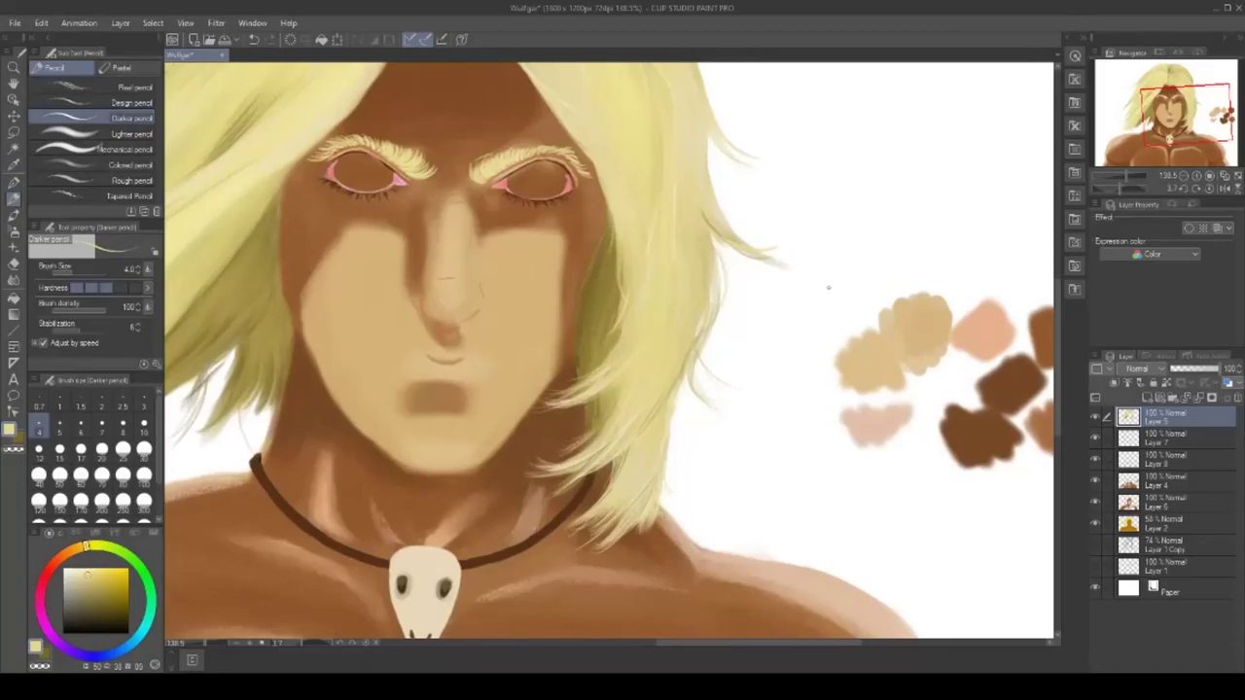
pyautogui.scroll(3, 786, 211)
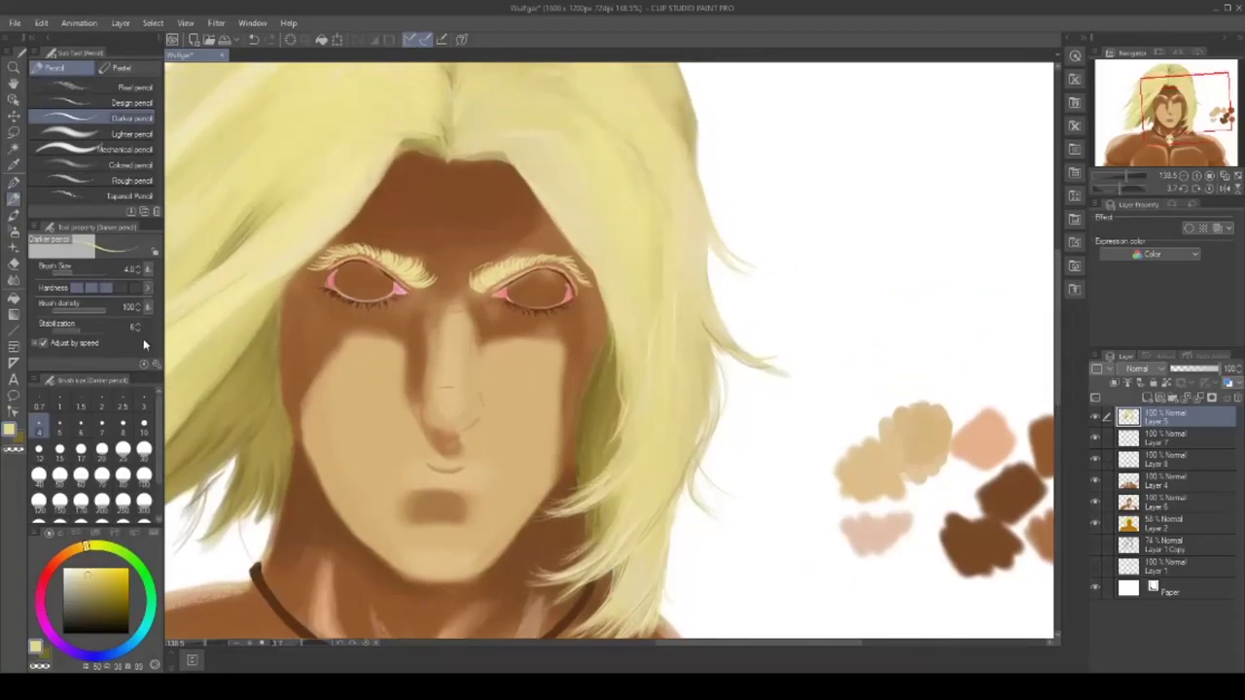
# - Draw fine dark olive strands along the forehead hairline at the parting with the Darker pencil at size 4
pyautogui.click(19, 438)
pyautogui.moveTo(678, 323); pyautogui.dragTo(678, 362)
pyautogui.hotkey('ctrl', 'z')
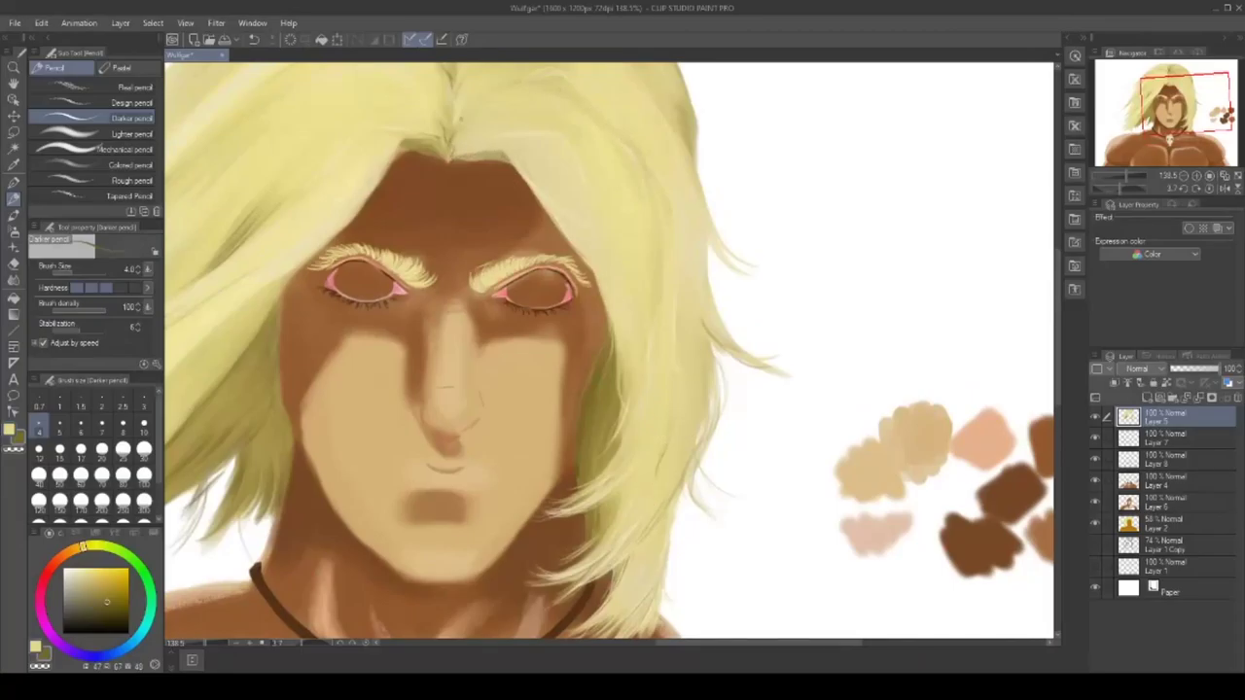
pyautogui.press('e')
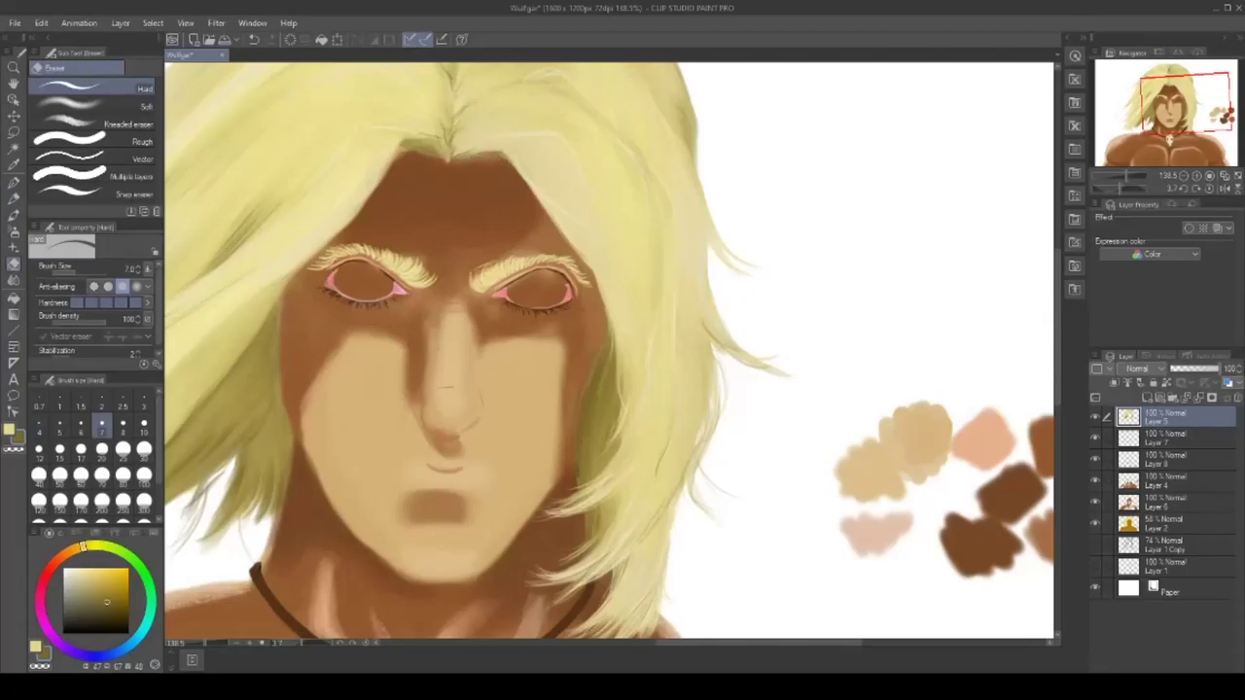
pyautogui.press('p')
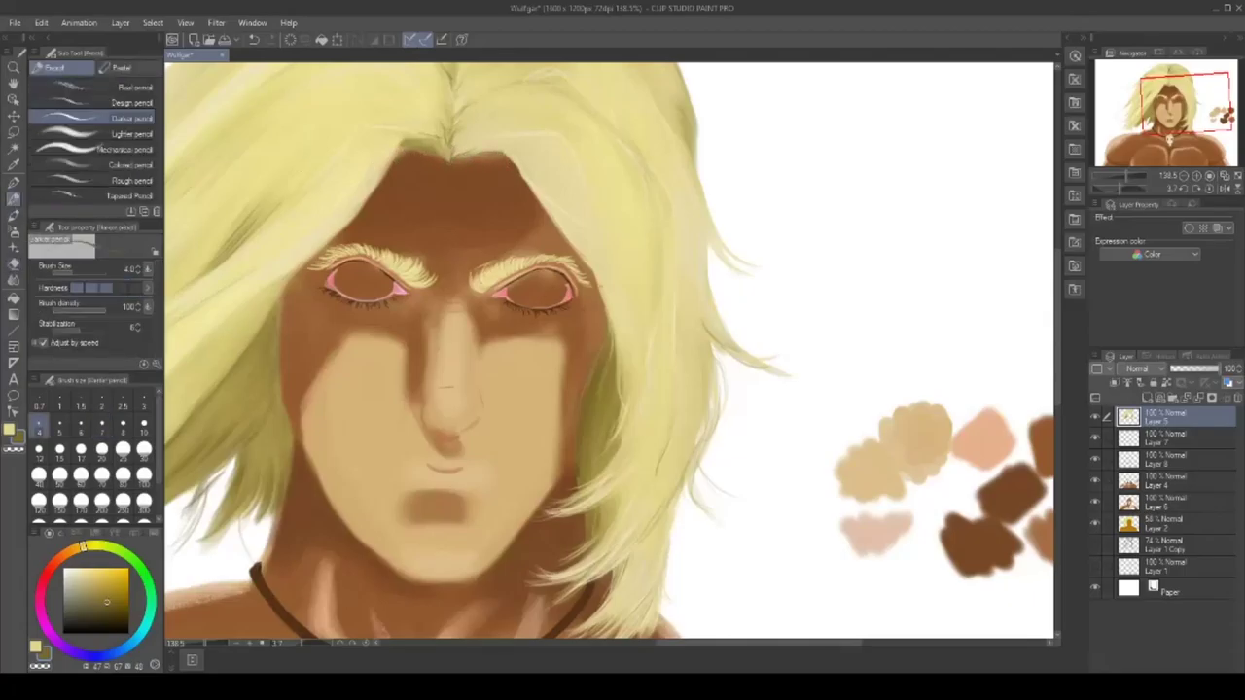
pyautogui.moveTo(459, 158); pyautogui.dragTo(497, 150)
# - Add thin pale strands along both sides of the forehead hairline using a light colour sampled from the hair
pyautogui.keyDown('alt'); pyautogui.click(313, 209); pyautogui.keyUp('alt')
pyautogui.moveTo(405, 140); pyautogui.dragTo(443, 158)
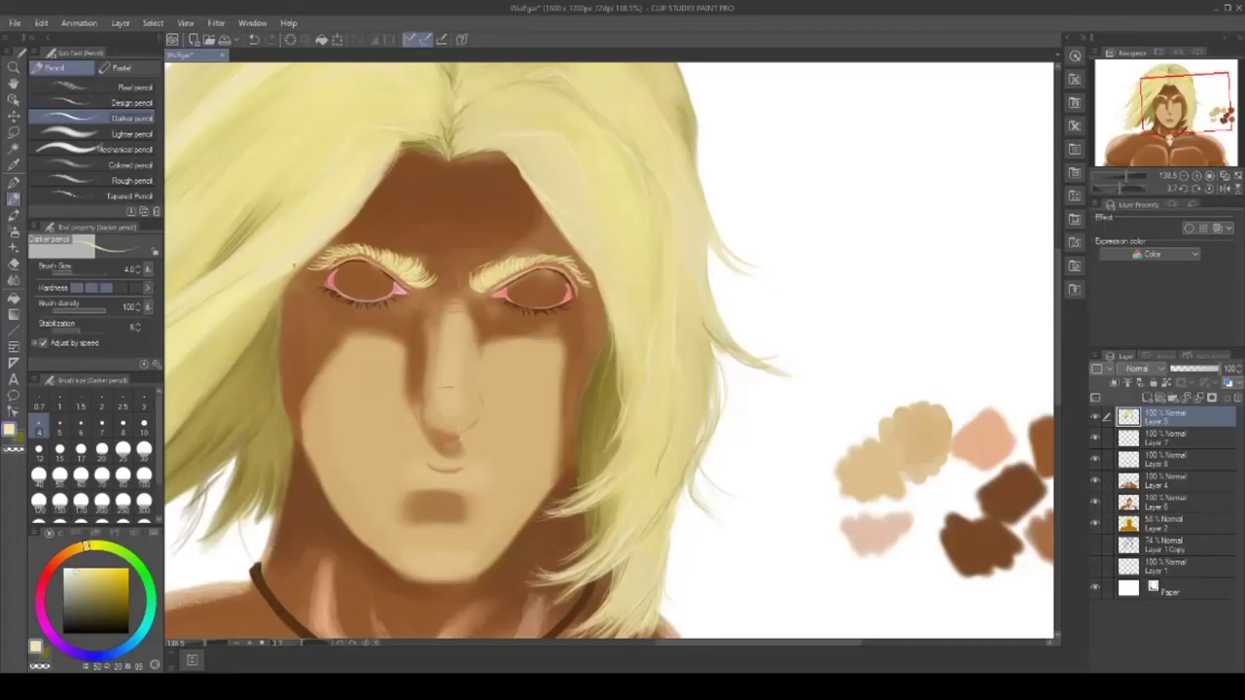
pyautogui.moveTo(357, 215); pyautogui.dragTo(392, 176)
pyautogui.moveTo(508, 157); pyautogui.dragTo(529, 188)
# - Draw fine strands along the crown of the head beside the parting with the Darker pencil at size 4
pyautogui.click(376, 643)
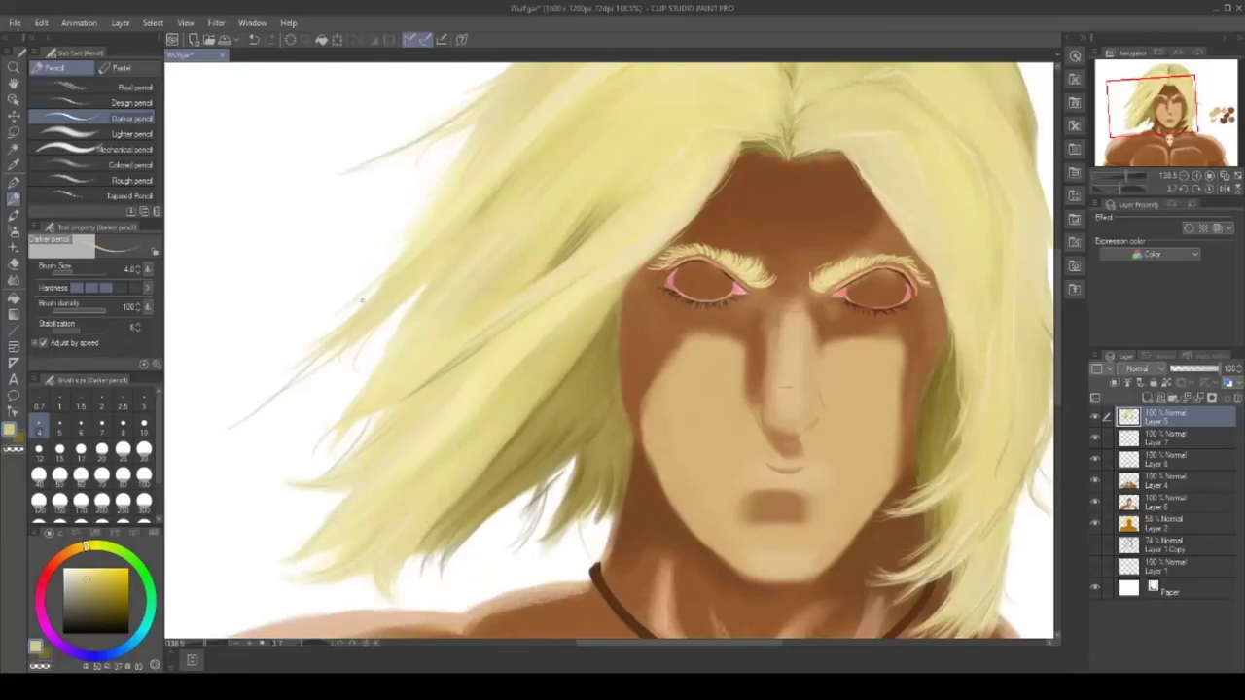
pyautogui.scroll(3, 594, 275)
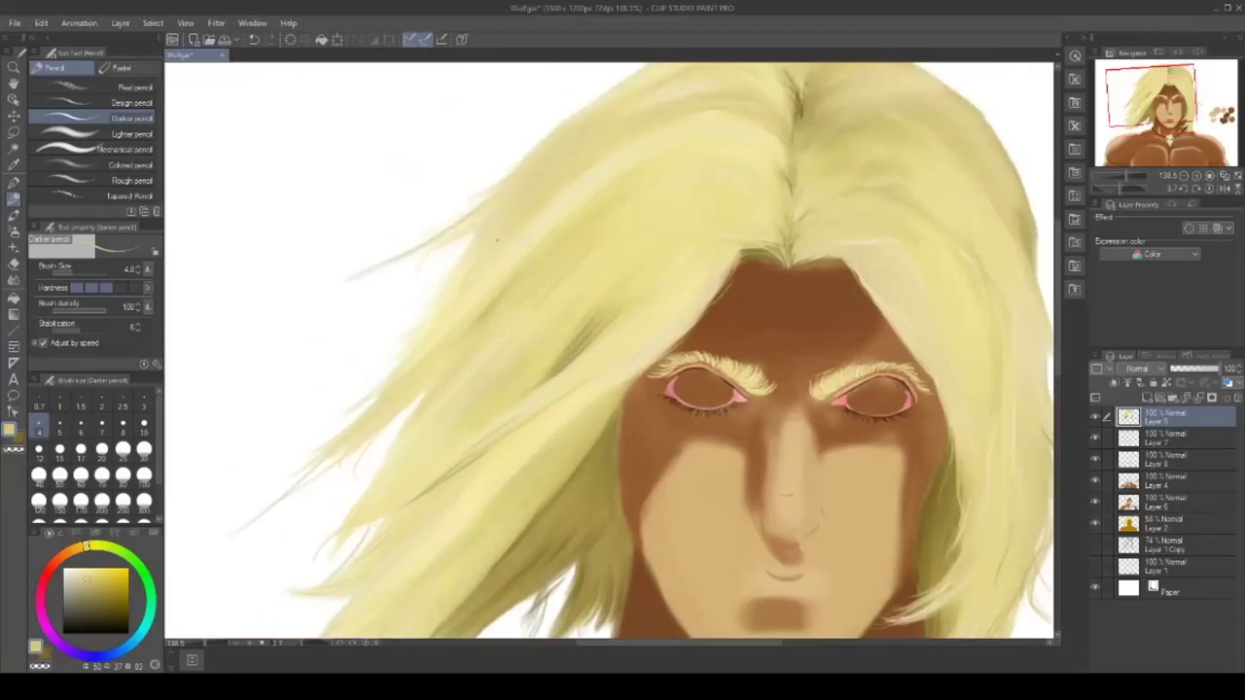
pyautogui.scroll(3, 809, 279)
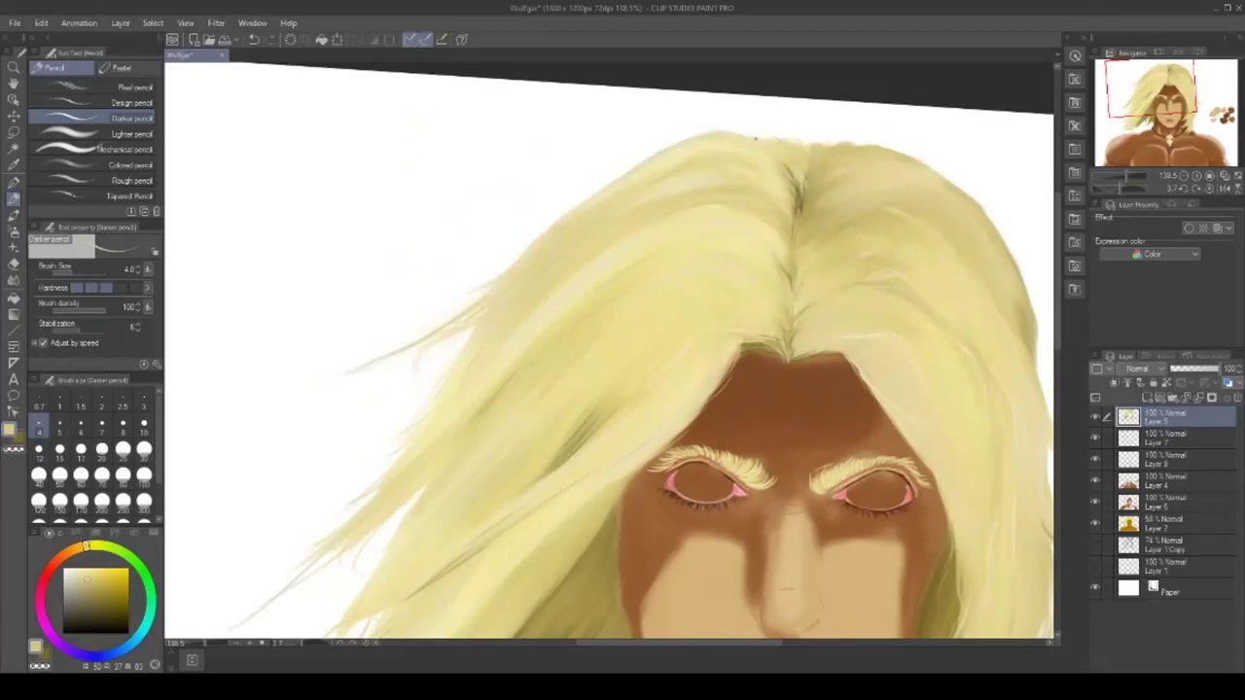
pyautogui.moveTo(803, 144); pyautogui.dragTo(858, 145)
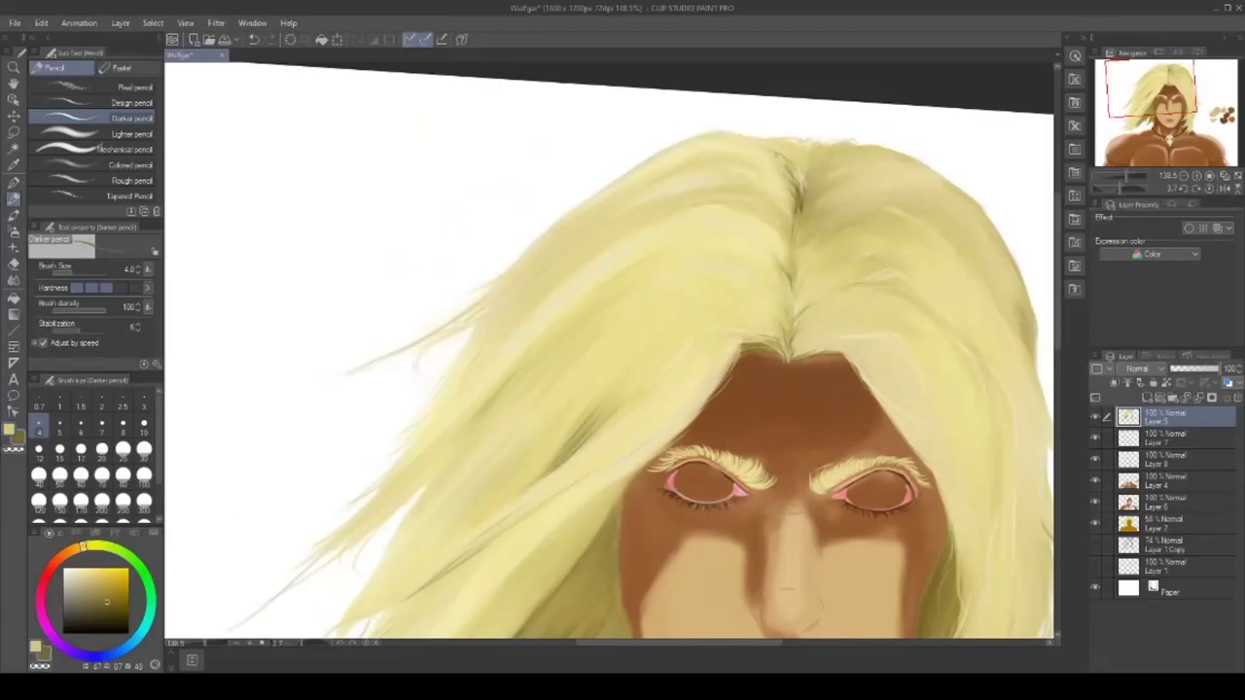
# - Reset the canvas rotation to 0, sample a pale cream colour from the hair and save the drawing
pyautogui.click(204, 646)
pyautogui.moveTo(301, 643); pyautogui.dragTo(323, 645)
pyautogui.click(364, 643)
pyautogui.click(201, 643)
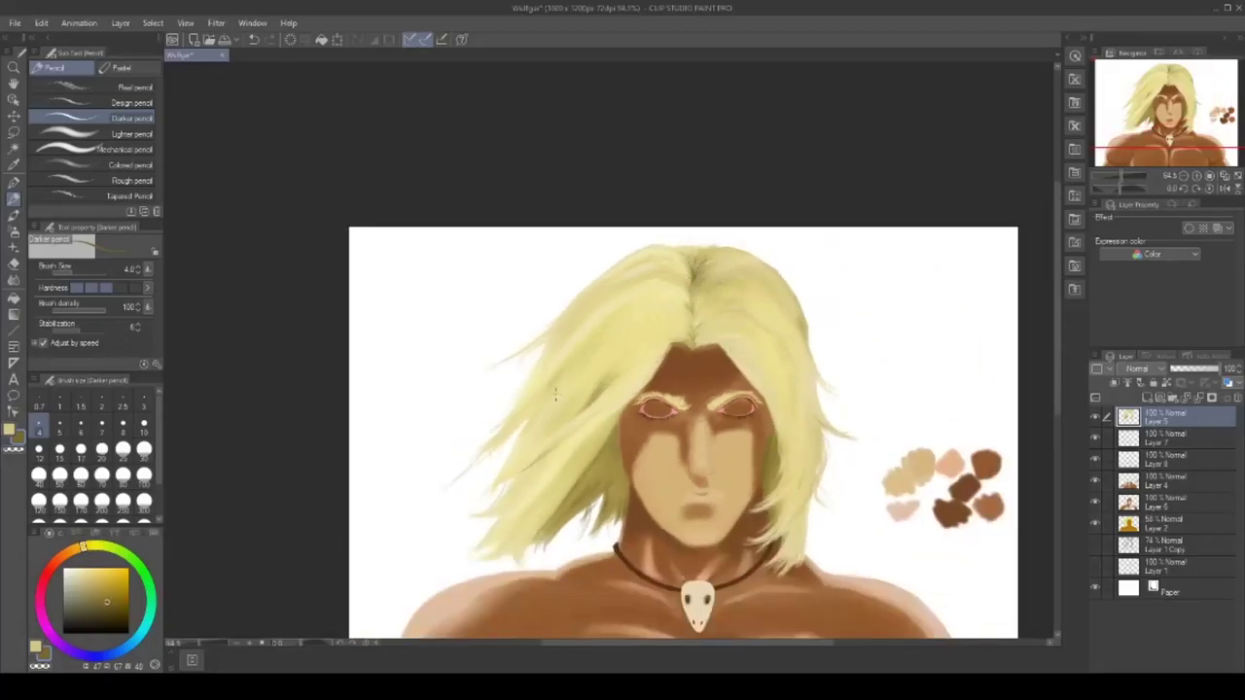
pyautogui.press('x')
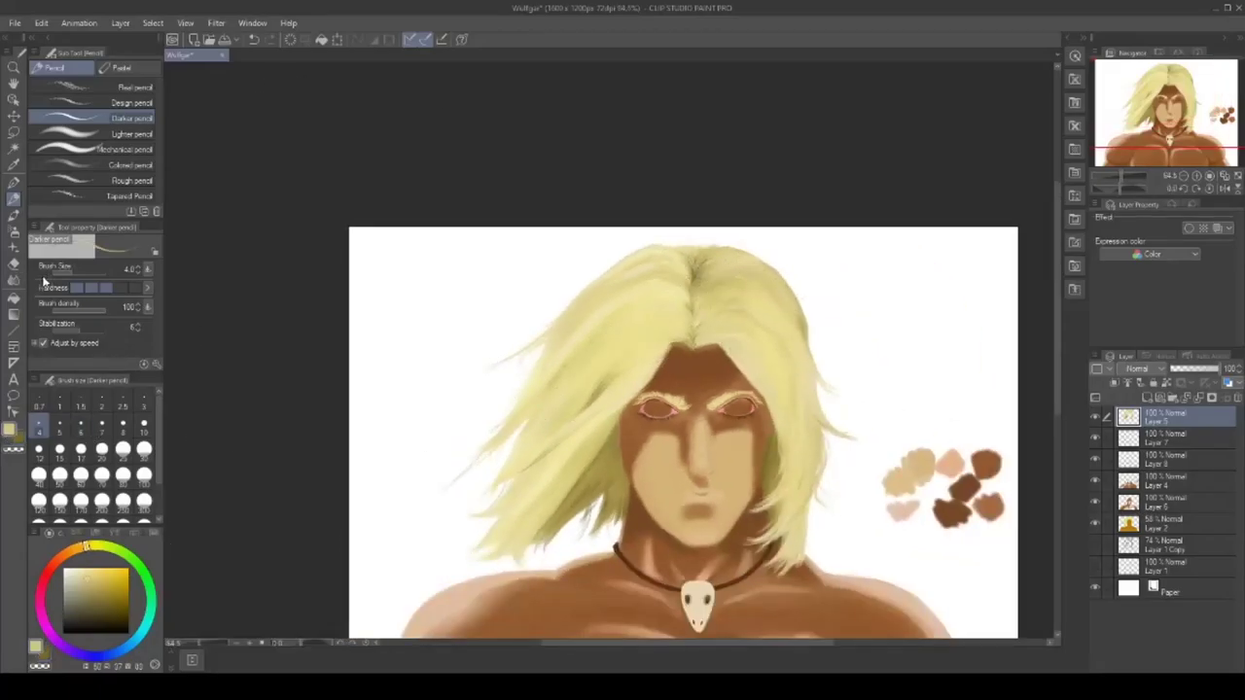
pyautogui.keyDown('alt'); pyautogui.click(724, 335); pyautogui.keyUp('alt')
pyautogui.press('b')
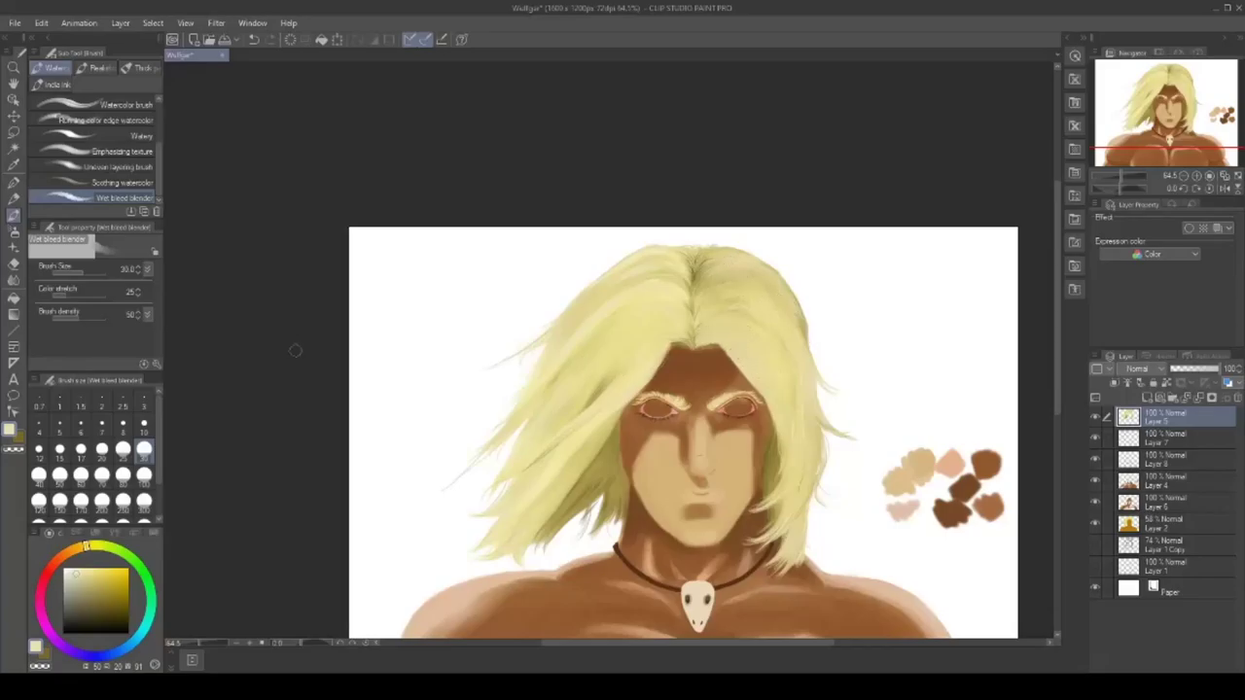
pyautogui.press('p')
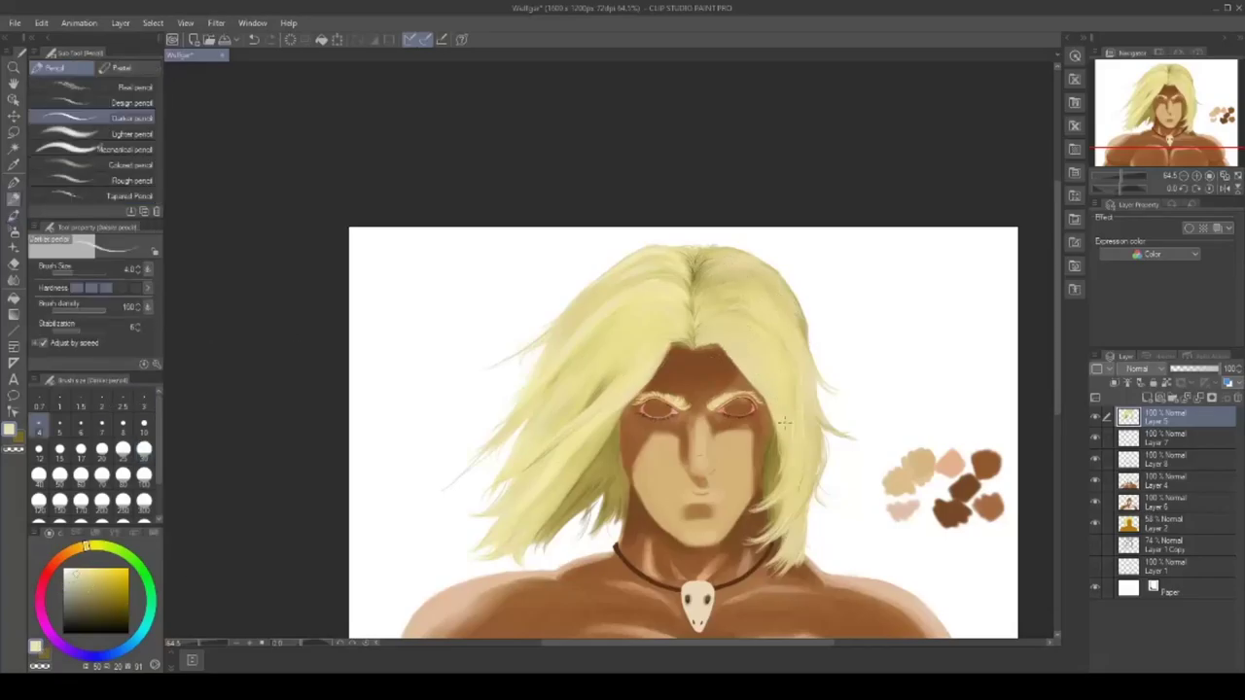
pyautogui.moveTo(1059, 384); pyautogui.dragTo(1058, 450)
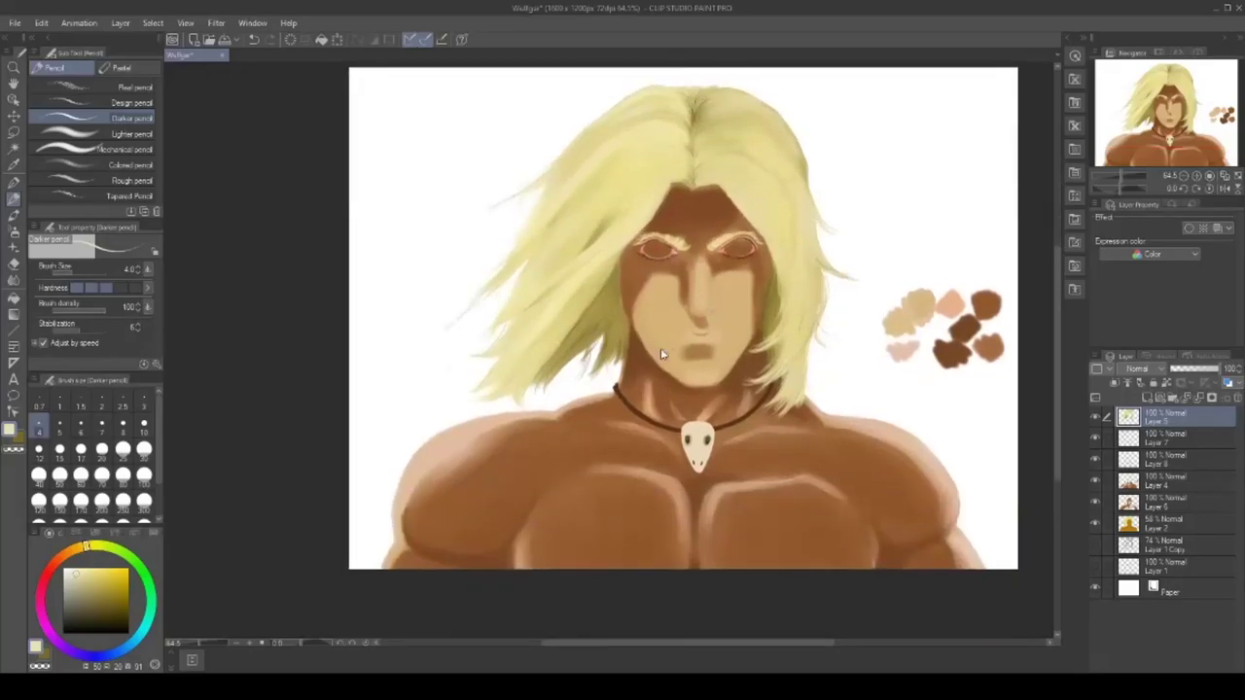
pyautogui.hotkey('ctrl', 's')
# - Check what Layer 8 contains by hiding and reshowing it, and make Layer 4 active
pyautogui.moveTo(221, 644); pyautogui.dragTo(215, 644)
pyautogui.moveTo(1058, 389); pyautogui.dragTo(1058, 371)
pyautogui.moveTo(620, 643); pyautogui.dragTo(676, 643)
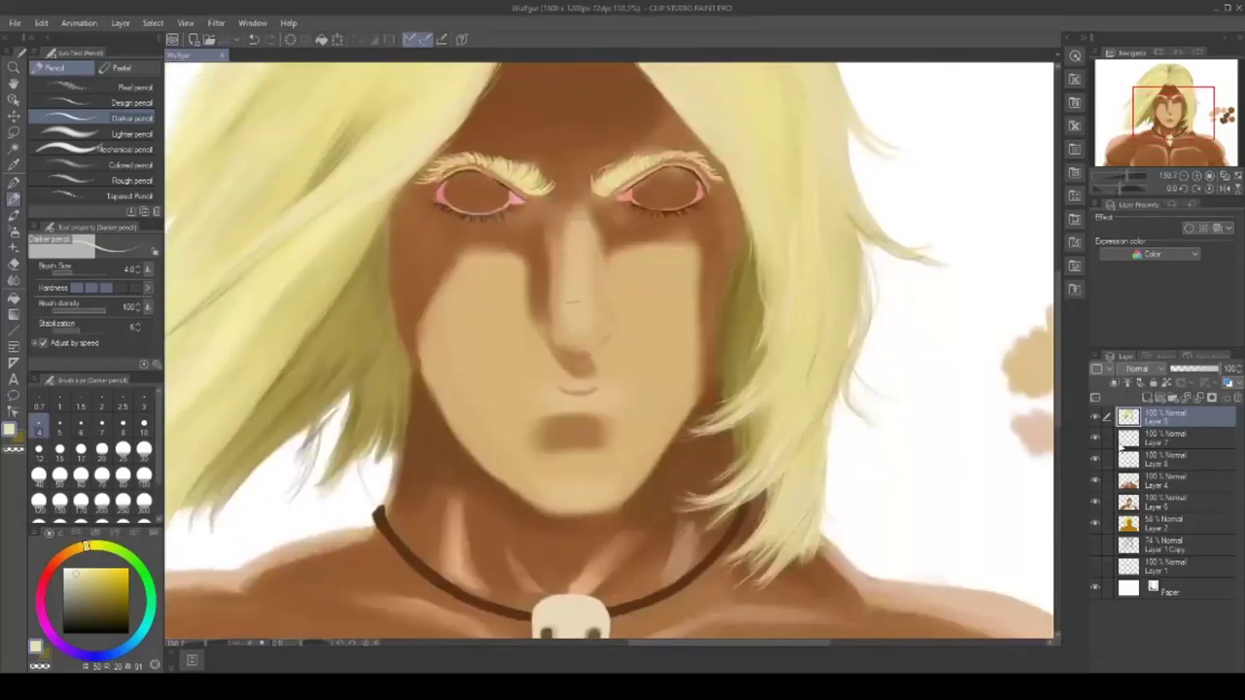
pyautogui.click(1095, 459)
pyautogui.click(1095, 460)
pyautogui.click(1108, 483)
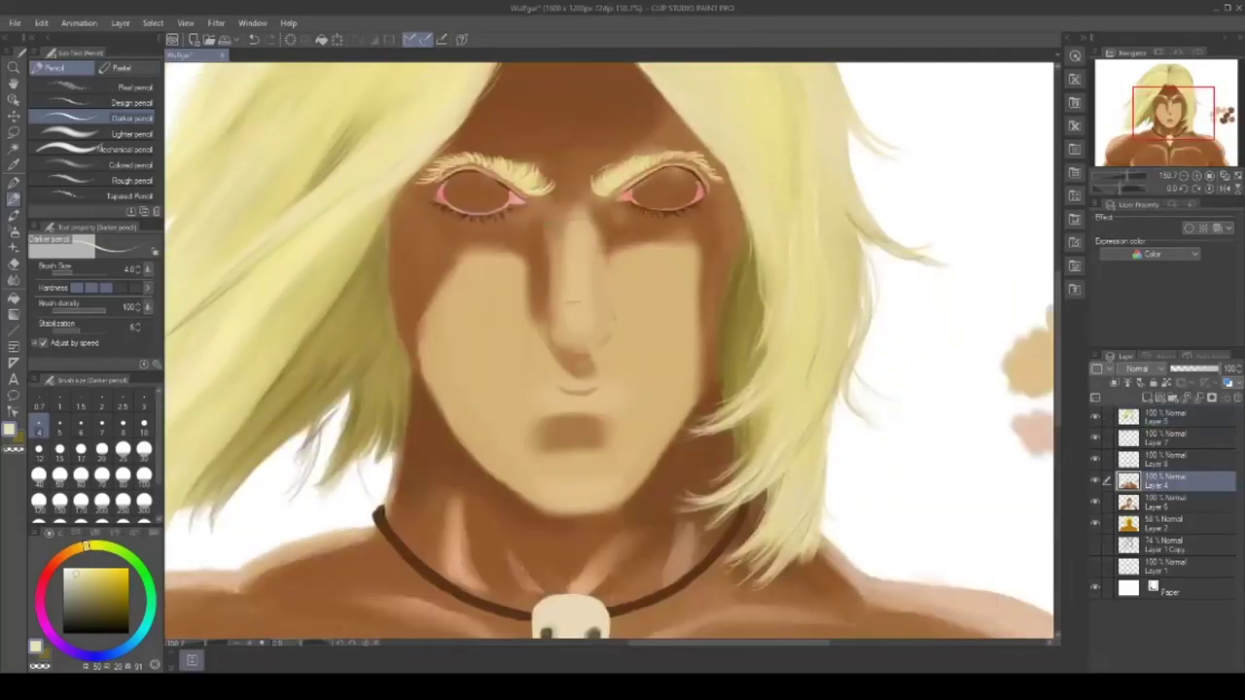
pyautogui.click(216, 644)
pyautogui.moveTo(1059, 327); pyautogui.dragTo(1059, 305)
# - Paint both eyeballs very pale blue on a new layer directly below Layer 4, using the Darker pencil at size 20
pyautogui.click(139, 638)
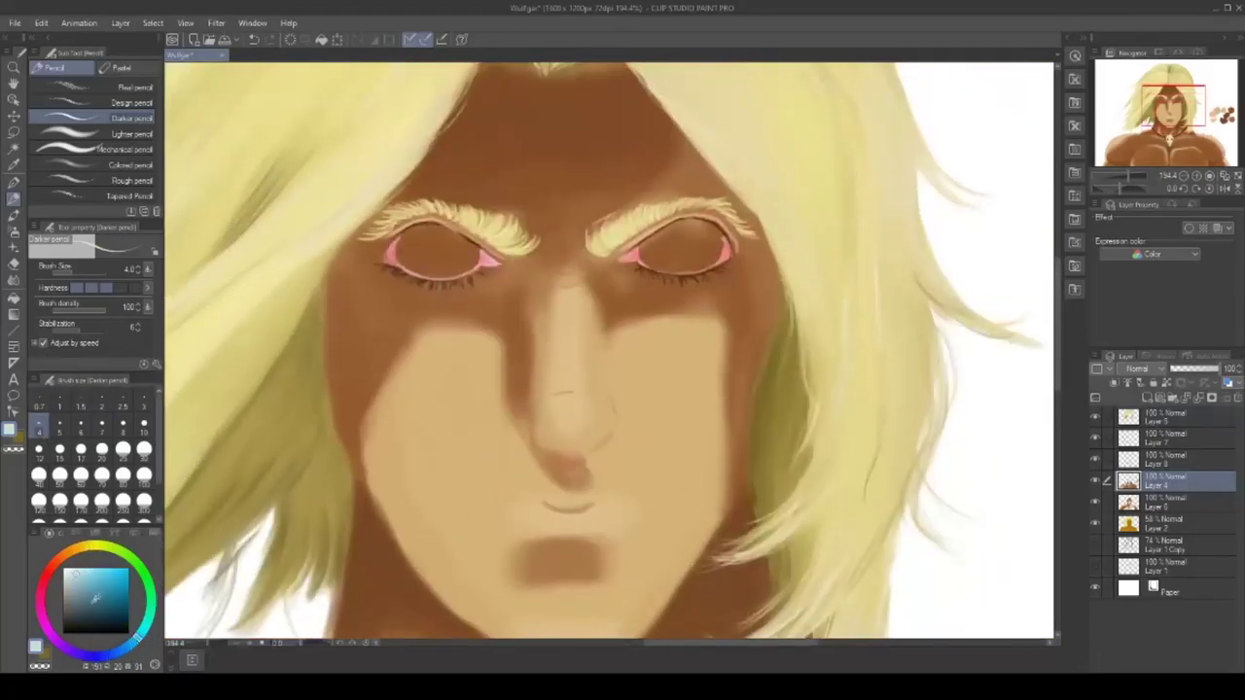
pyautogui.click(101, 449)
pyautogui.moveTo(421, 242)
pyautogui.mouseDown()
pyautogui.moveTo(446, 255)
pyautogui.moveTo(407, 254)
pyautogui.moveTo(458, 262)
pyautogui.moveTo(438, 269)
pyautogui.moveTo(408, 255)
pyautogui.moveTo(467, 255)
pyautogui.mouseUp()
pyautogui.hotkey('ctrl', 'z')
pyautogui.click(1165, 503)
pyautogui.click(1148, 398)
pyautogui.moveTo(638, 247)
pyautogui.mouseDown()
pyautogui.moveTo(709, 256)
pyautogui.moveTo(674, 243)
pyautogui.moveTo(709, 239)
pyautogui.moveTo(659, 250)
pyautogui.mouseUp()
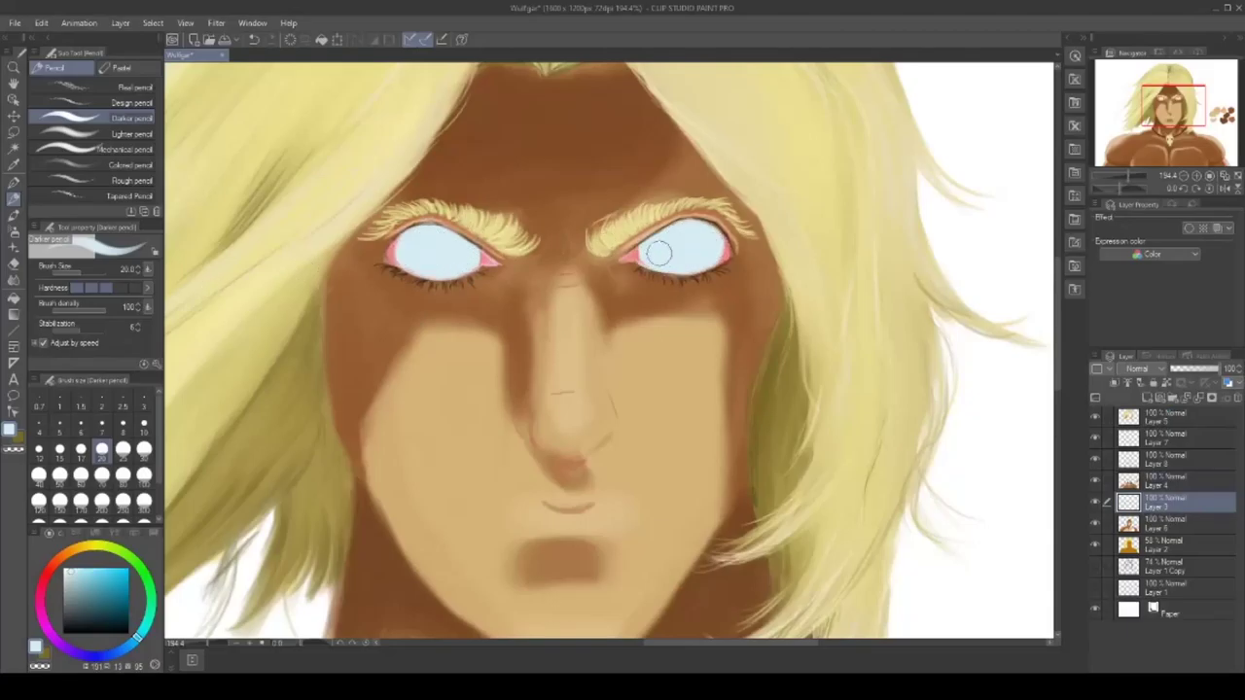
# - Paint bright sky-blue irises in both eyes with the Darker pencil at size 20, leaving pale centres
pyautogui.press('e')
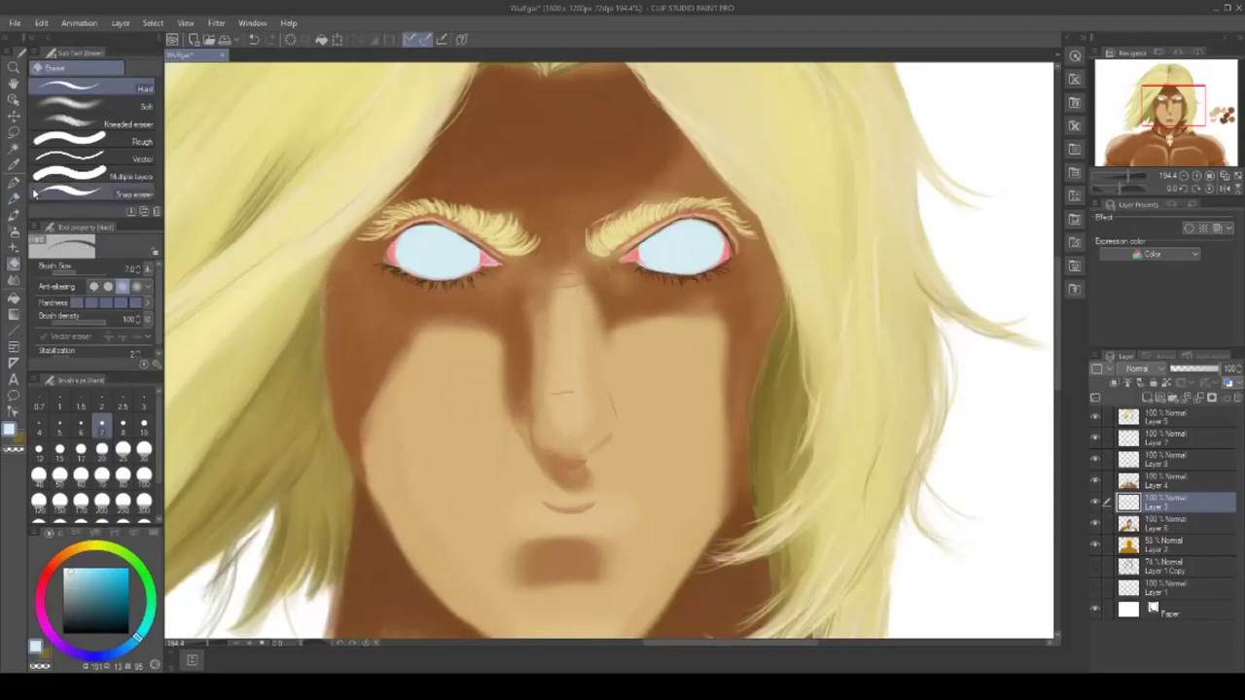
pyautogui.press('p')
pyautogui.moveTo(417, 244)
pyautogui.mouseDown()
pyautogui.moveTo(442, 258)
pyautogui.moveTo(415, 251)
pyautogui.moveTo(445, 249)
pyautogui.moveTo(436, 243)
pyautogui.mouseUp()
pyautogui.moveTo(700, 233)
pyautogui.mouseDown()
pyautogui.moveTo(683, 249)
pyautogui.moveTo(692, 243)
pyautogui.mouseUp()
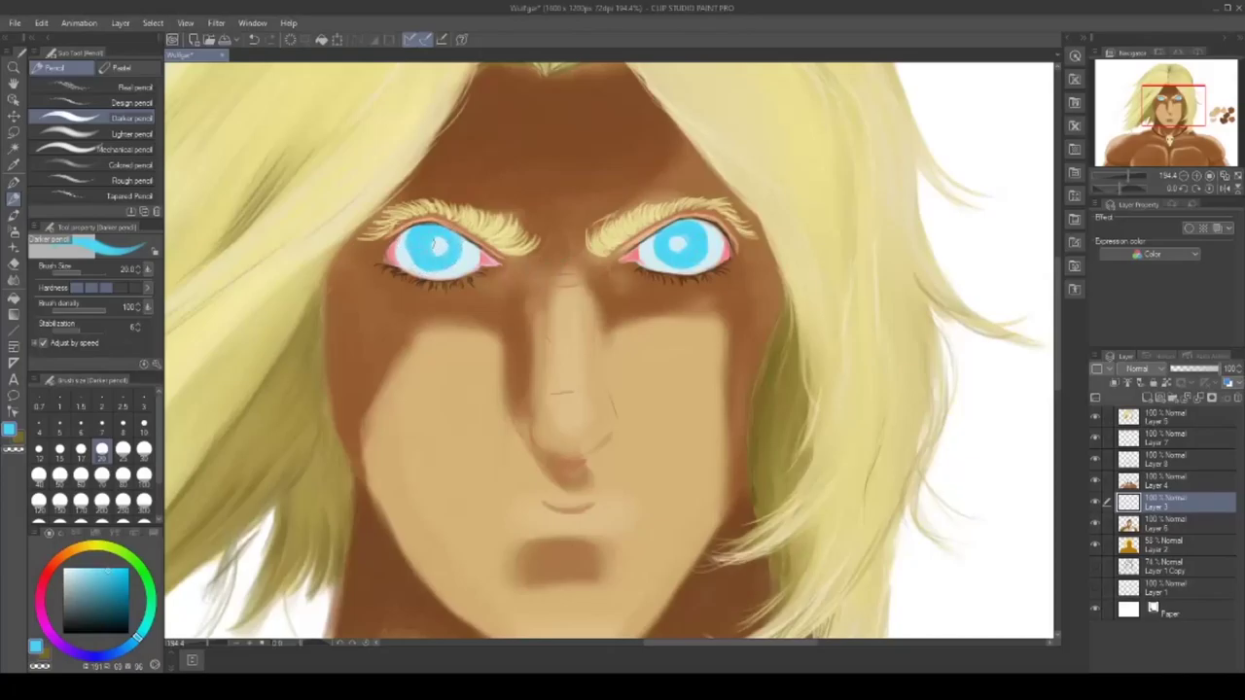
# - Fill in the pupils of both eyes with very dark blue using the Darker pencil at size 7
pyautogui.click(14, 165)
pyautogui.click(402, 259)
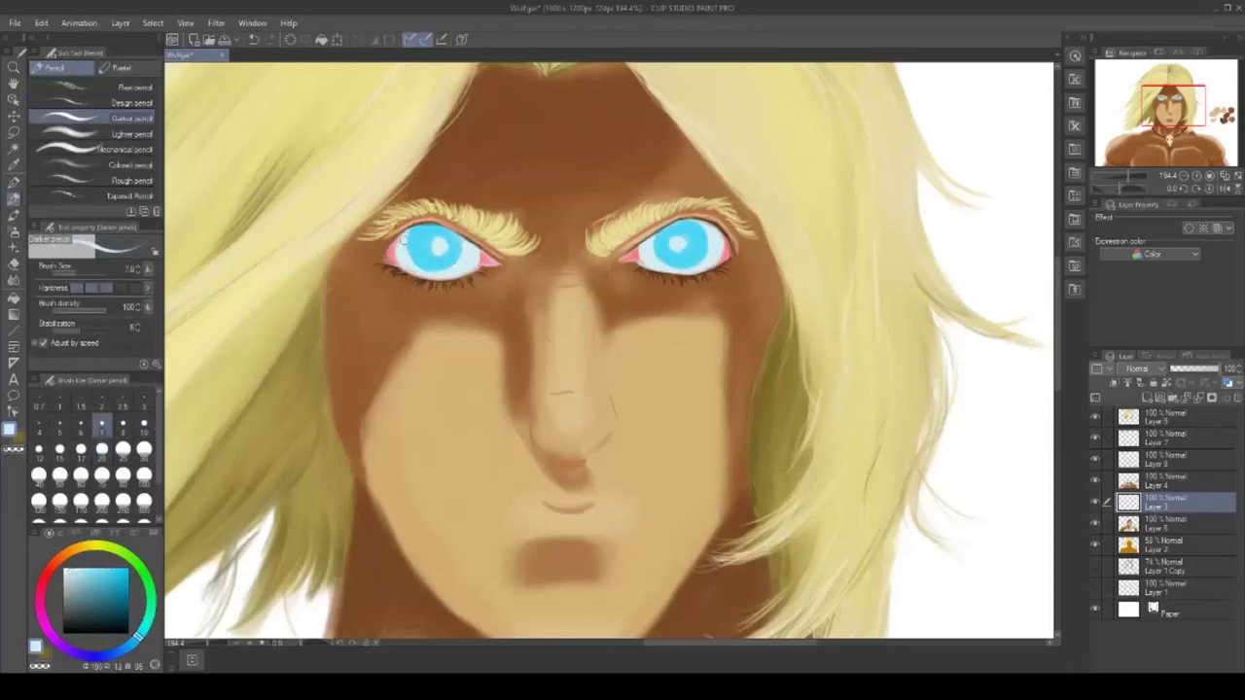
pyautogui.click(124, 621)
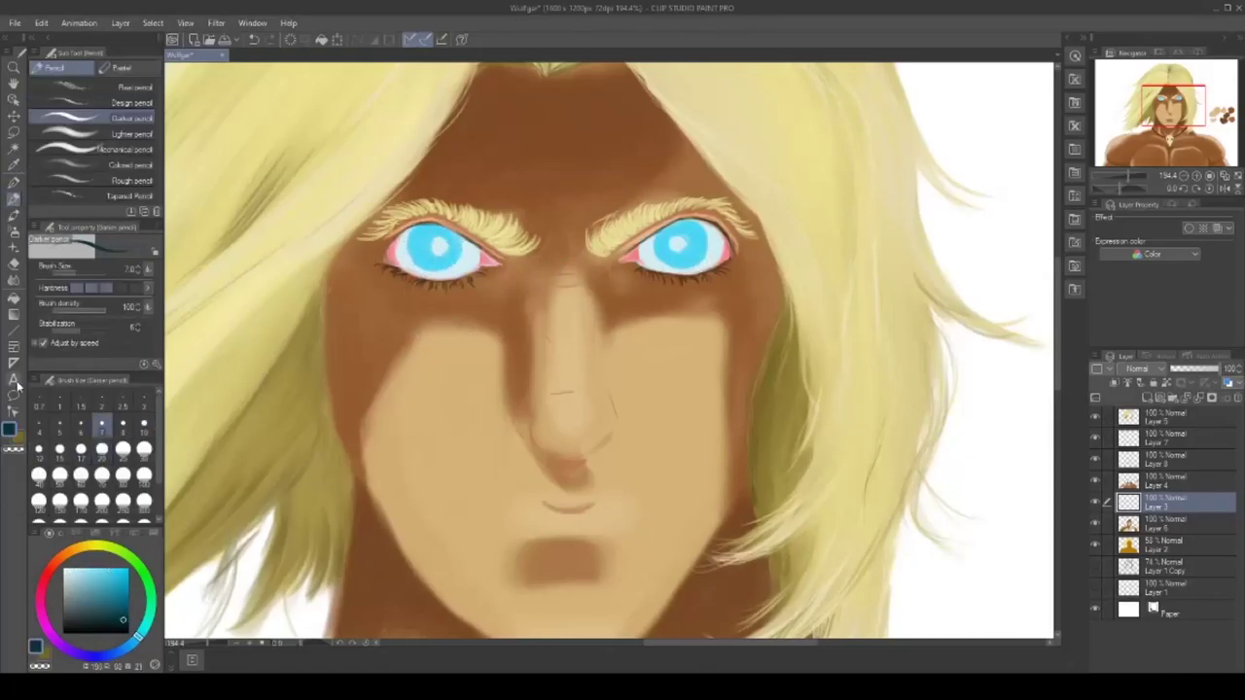
pyautogui.moveTo(436, 241); pyautogui.dragTo(443, 247)
pyautogui.moveTo(675, 241); pyautogui.dragTo(680, 243)
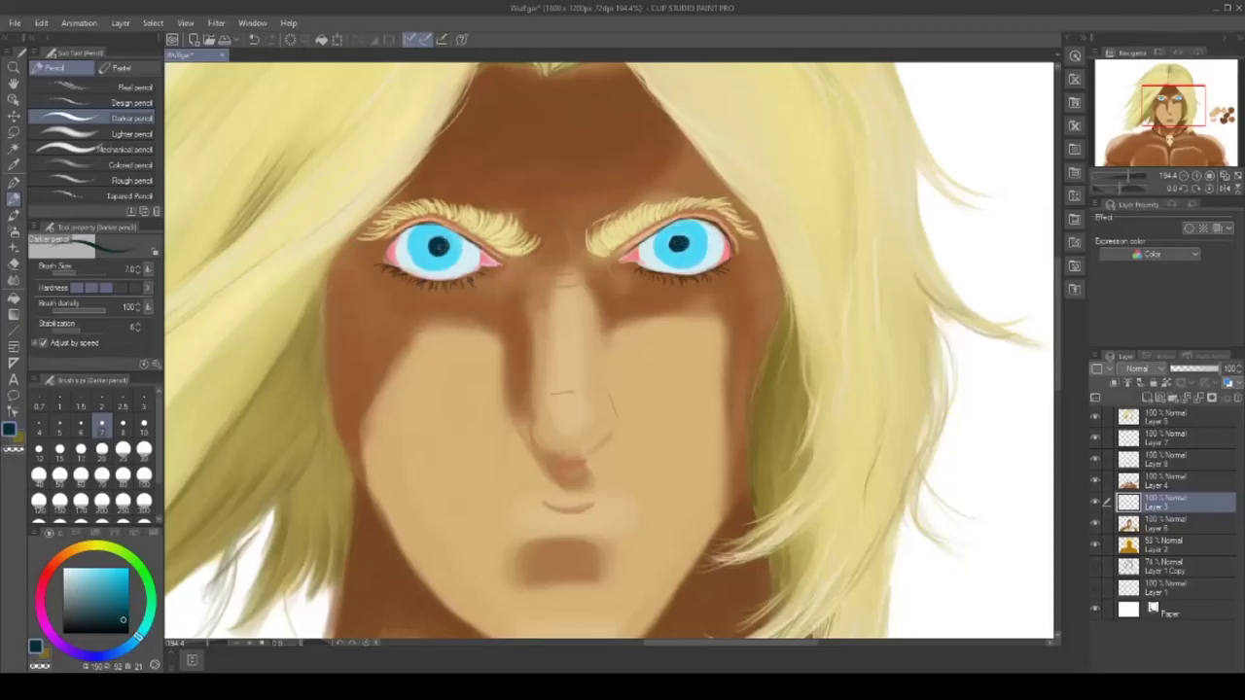
# - Outline the iris of the eye on the drawing's left in darker teal-blue with the Darker pencil at size 3
pyautogui.click(124, 600)
pyautogui.click(144, 401)
pyautogui.hotkey('ctrl', 'z')
pyautogui.moveTo(439, 252)
pyautogui.mouseDown()
pyautogui.moveTo(449, 257)
pyautogui.moveTo(431, 256)
pyautogui.mouseUp()
pyautogui.moveTo(432, 247); pyautogui.dragTo(427, 242)
pyautogui.hotkey('ctrl', 'z')
pyautogui.hotkey('ctrl', 'z')
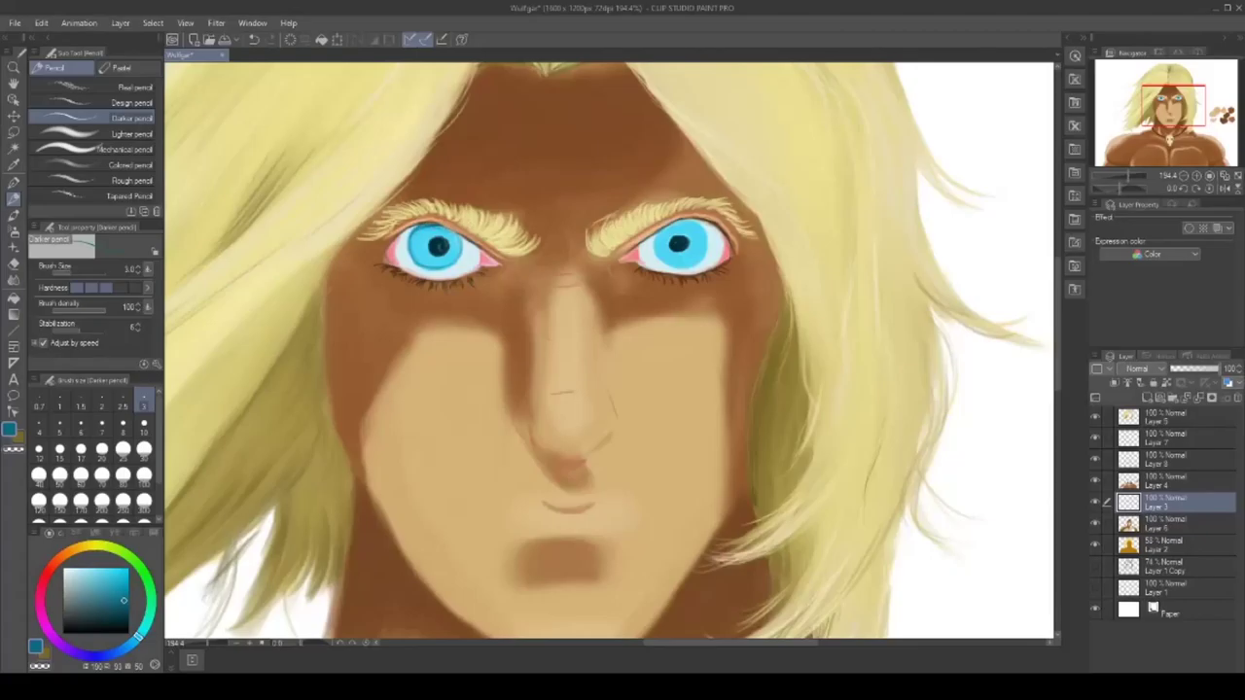
# - Outline the iris of the eye on the drawing's right in matching dark teal-blue with the Darker pencil at size 3
pyautogui.click(20, 438)
pyautogui.keyDown('alt'); pyautogui.click(424, 255); pyautogui.keyUp('alt')
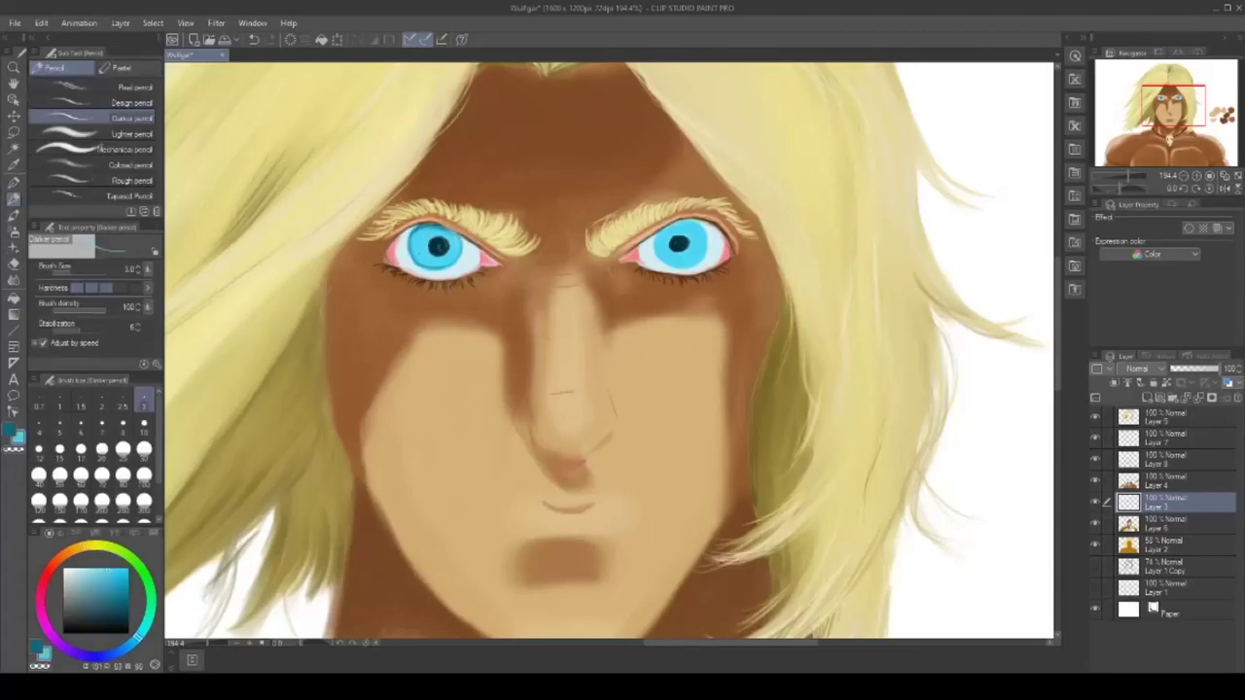
pyautogui.keyDown('alt'); pyautogui.click(655, 237); pyautogui.keyUp('alt')
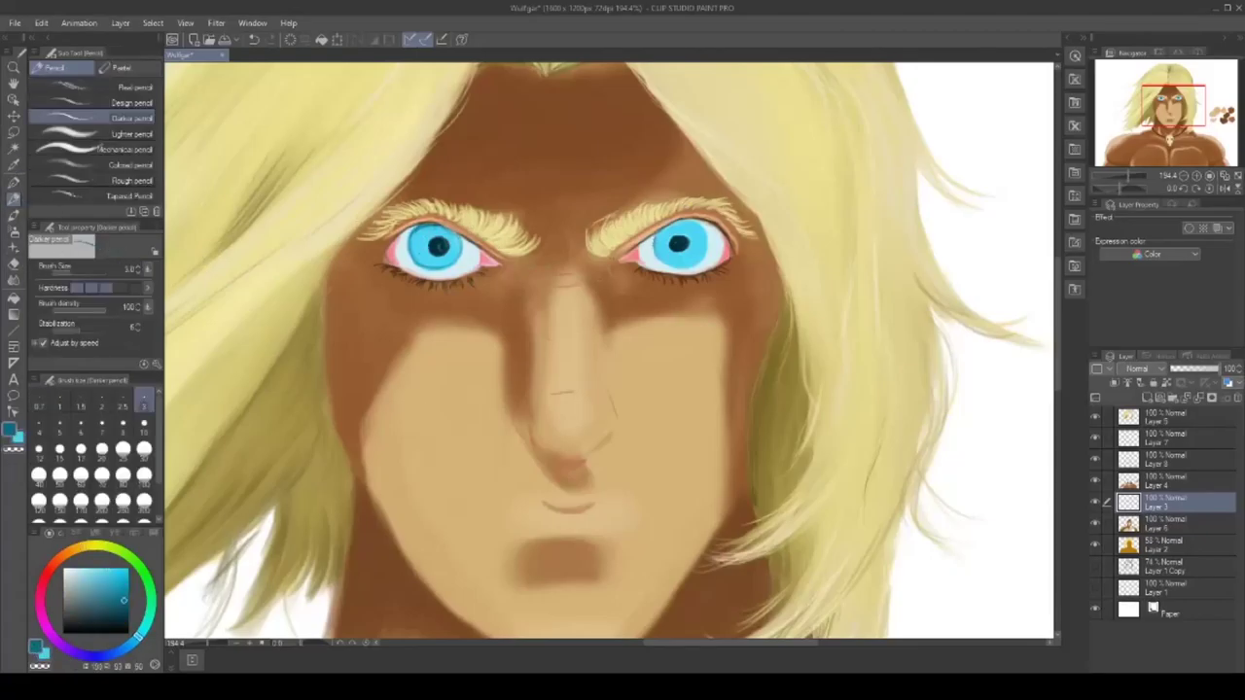
pyautogui.moveTo(653, 245); pyautogui.dragTo(692, 265)
pyautogui.moveTo(692, 222); pyautogui.dragTo(704, 251)
# - Add thin pale blue detail lines around the pupils in the irises and save the drawing
pyautogui.click(83, 567)
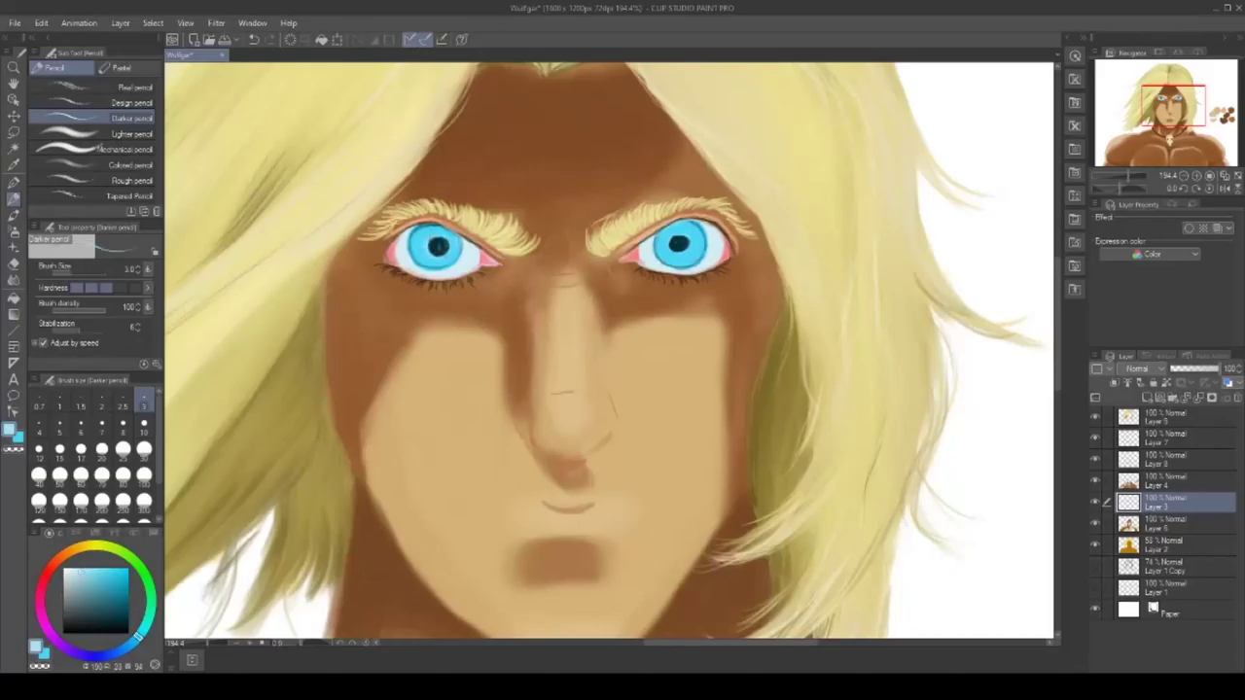
pyautogui.moveTo(670, 237); pyautogui.dragTo(678, 254)
pyautogui.moveTo(208, 644); pyautogui.dragTo(208, 644)
pyautogui.hotkey('ctrl', 's')
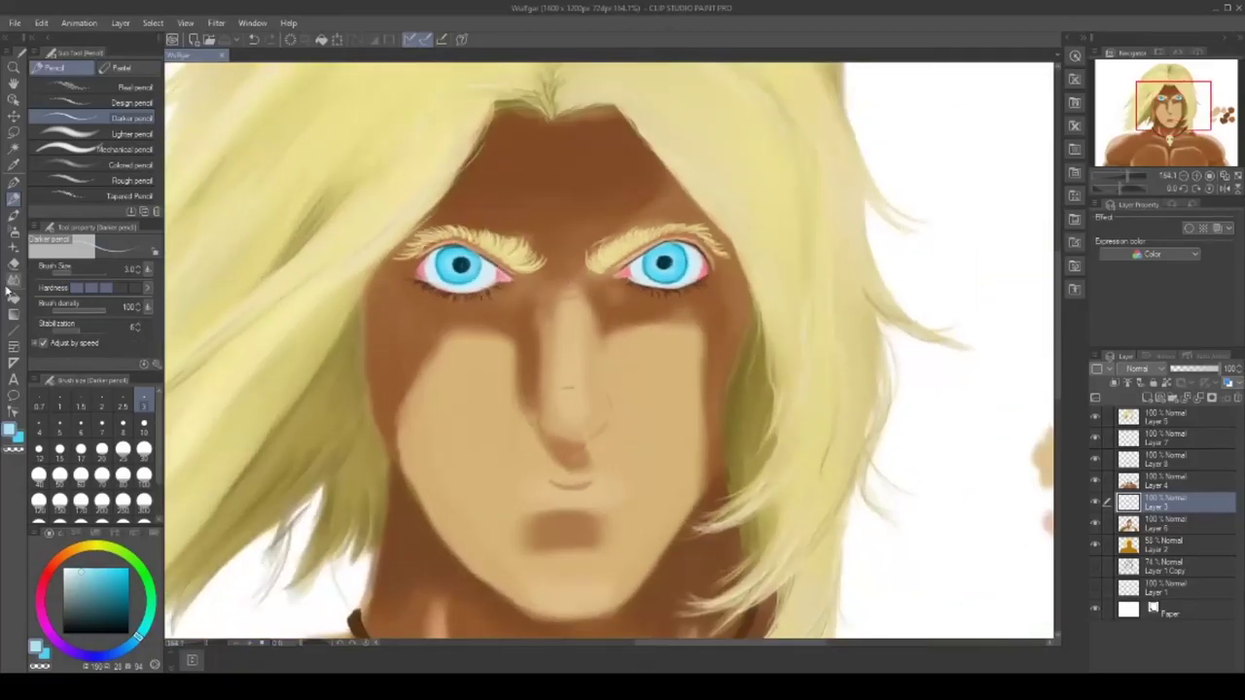
# - Draw the contour of the nostril wing in a brown sampled from the skin with the Lighter pencil at size 7
pyautogui.click(14, 165)
pyautogui.click(406, 337)
pyautogui.click(13, 199)
pyautogui.click(122, 425)
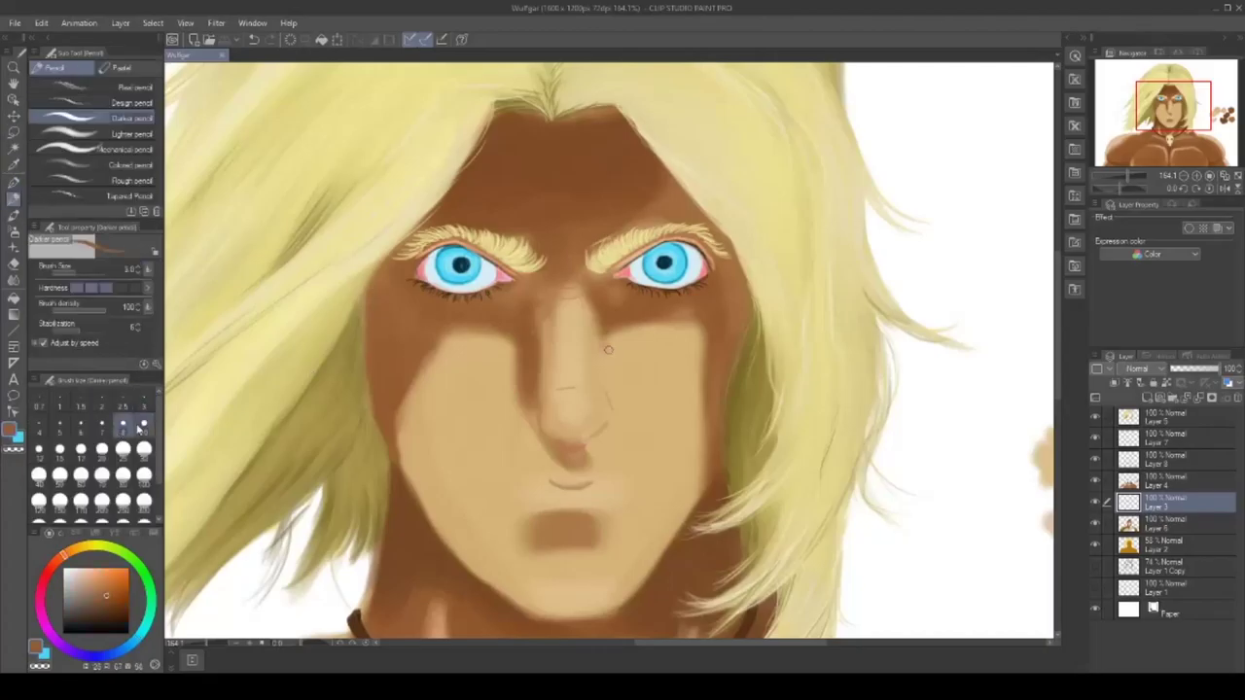
pyautogui.click(127, 134)
pyautogui.click(101, 425)
pyautogui.moveTo(525, 408); pyautogui.dragTo(533, 432)
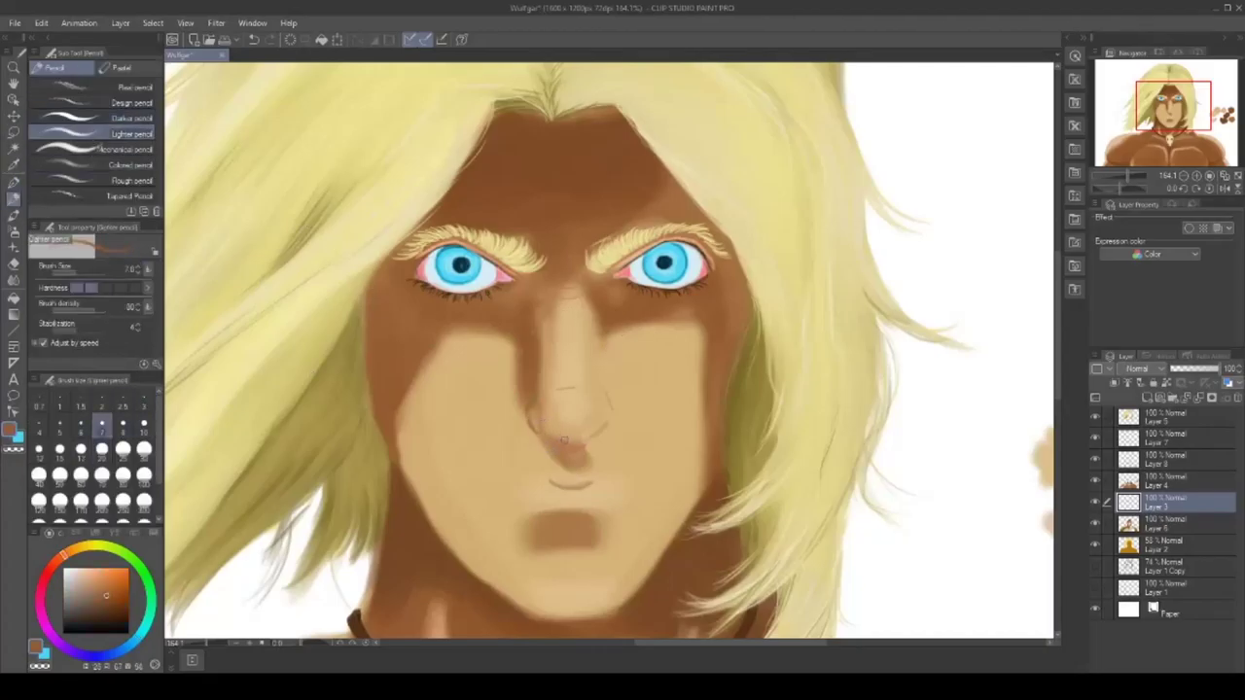
# - Draw frown lines between the brows and across the nose bridge in brown and darker brown with the Lighter pencil
pyautogui.moveTo(551, 288); pyautogui.dragTo(572, 288)
pyautogui.click(108, 606)
pyautogui.click(1154, 481)
pyautogui.press('e')
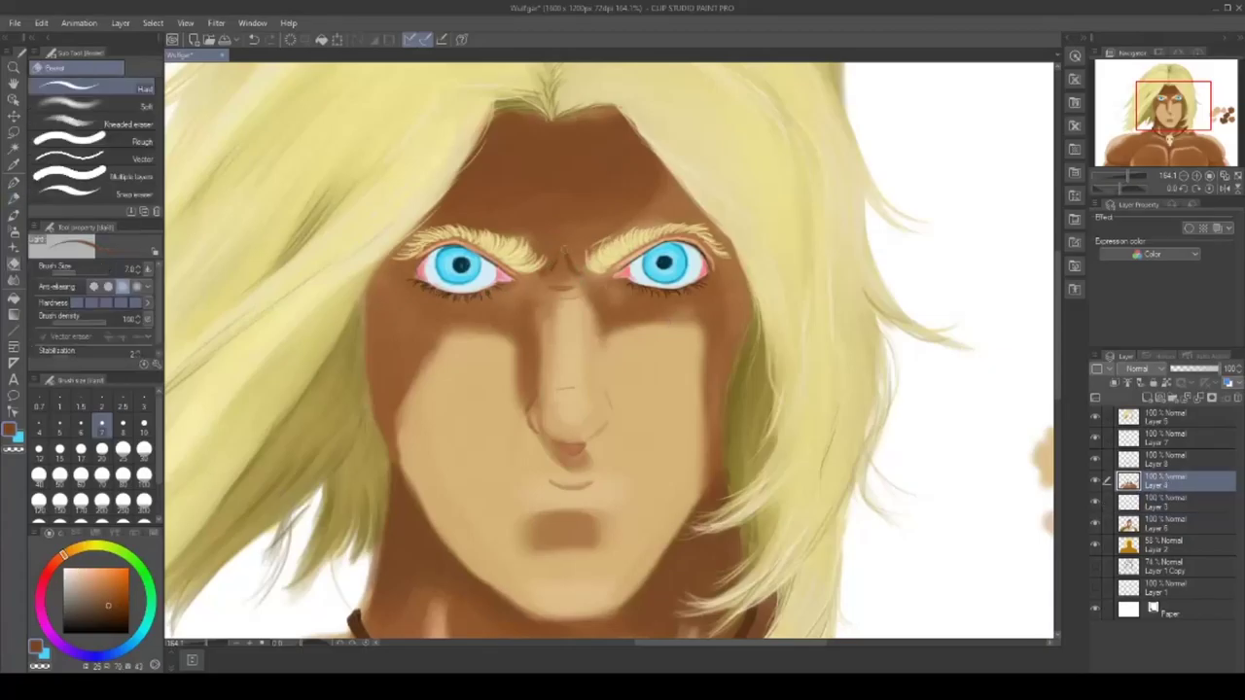
pyautogui.press('p')
pyautogui.click(1166, 503)
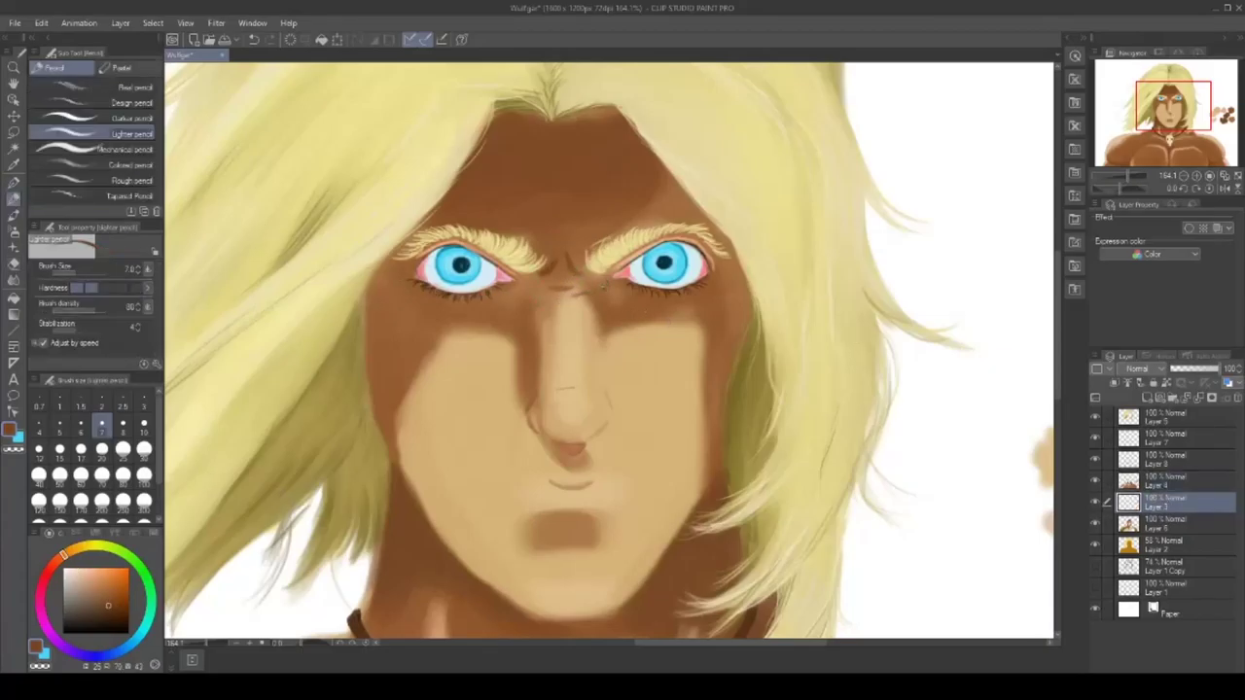
pyautogui.hotkey('ctrl', 'z')
pyautogui.moveTo(538, 294); pyautogui.dragTo(561, 294)
# - Thin out the frown lines at the top of the nose bridge on the eye layer with the Hard eraser at size 7
pyautogui.press('e')
pyautogui.hotkey('alt', ']')
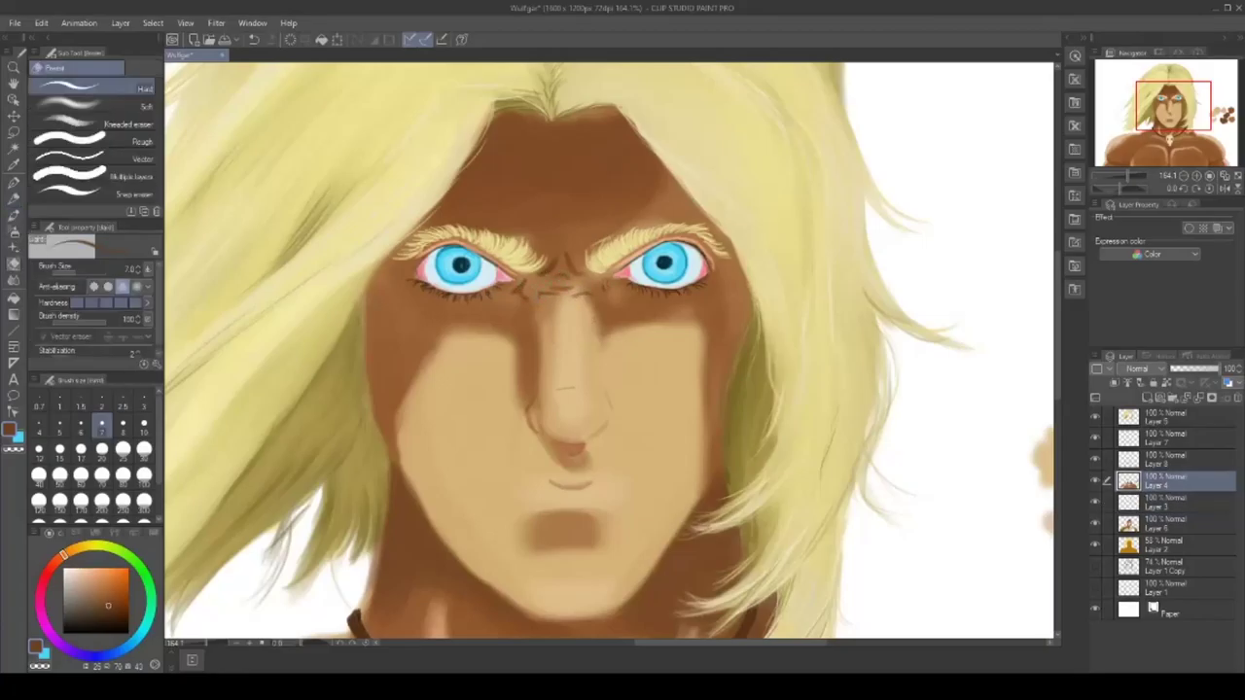
pyautogui.click(16, 198)
pyautogui.press('e')
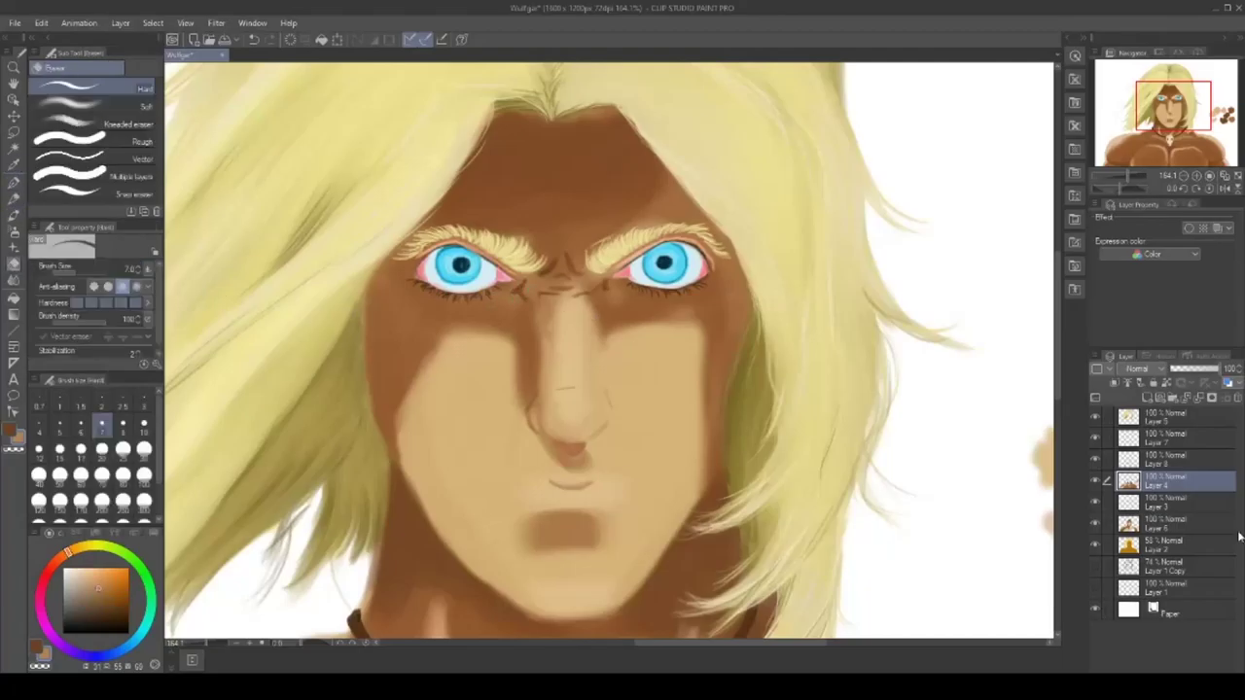
pyautogui.hotkey('alt', '[')
pyautogui.moveTo(574, 274); pyautogui.dragTo(568, 261)
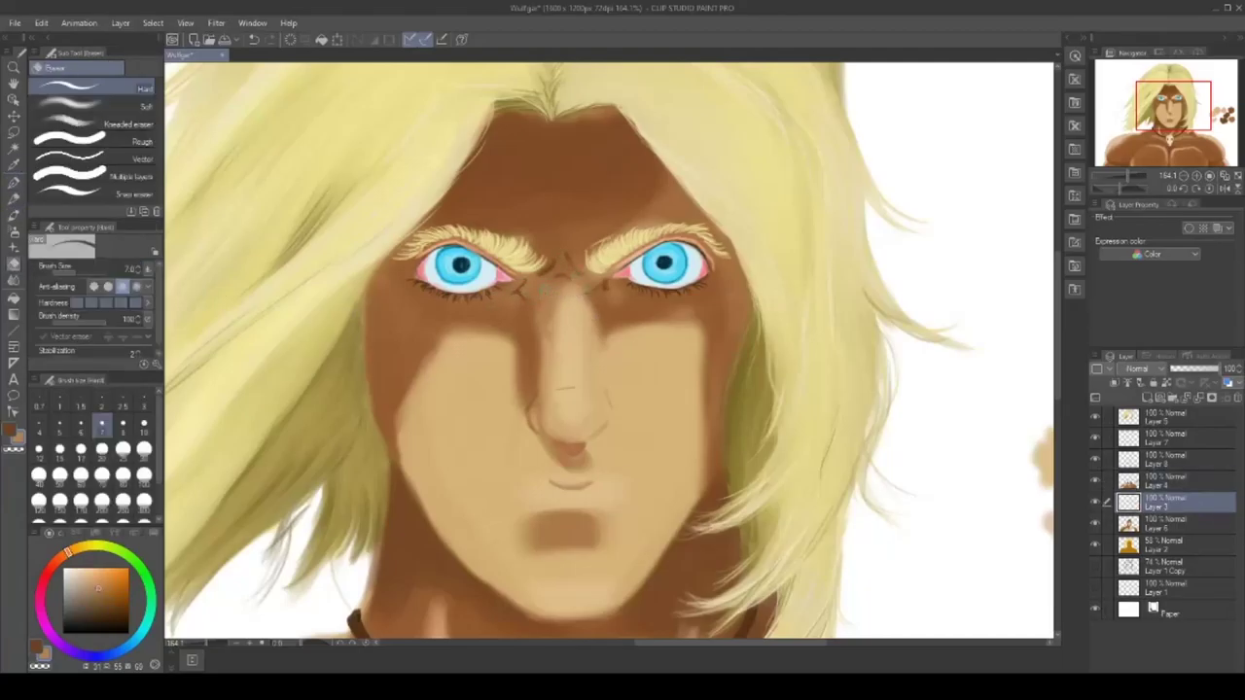
# - Draw dark brown contour lines on the nose tip and along the other nostril wing with the Lighter pencil at size 7
pyautogui.press('p')
pyautogui.click(108, 605)
pyautogui.click(14, 263)
pyautogui.click(14, 199)
pyautogui.moveTo(557, 392); pyautogui.dragTo(577, 391)
pyautogui.moveTo(606, 391); pyautogui.dragTo(612, 414)
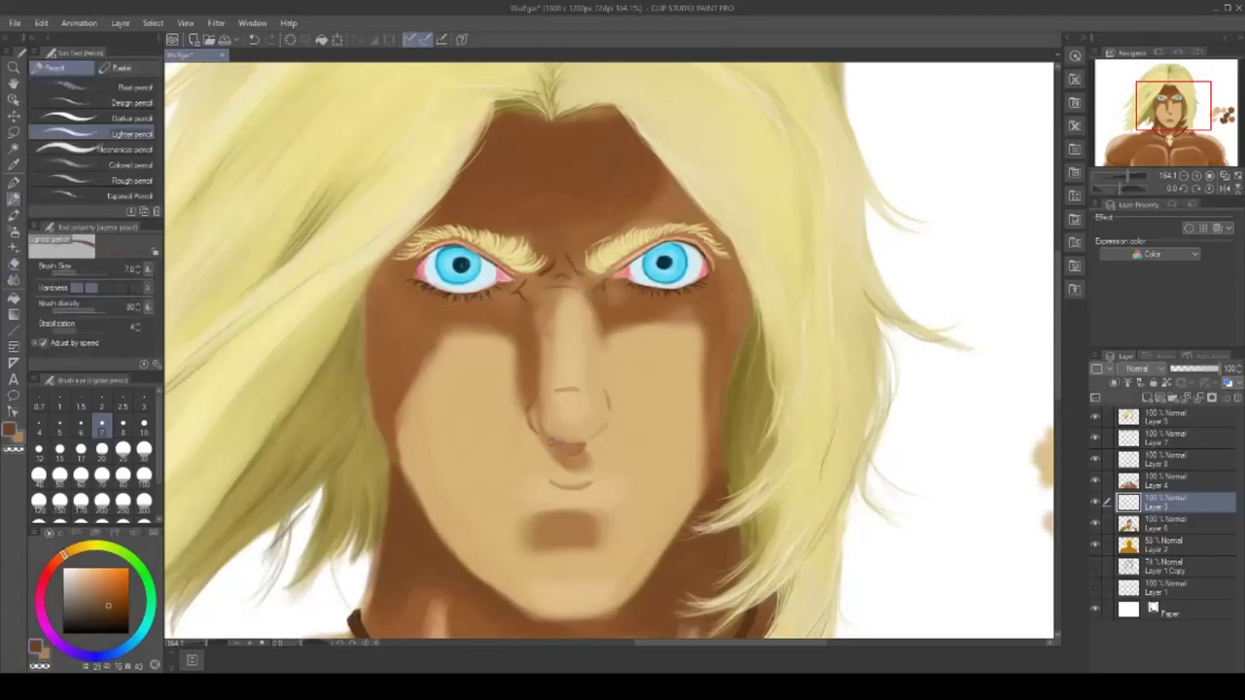
# - Clean up the underside of the nose on Layer 4 with the Hard eraser and darken its contour on Layer 3 with the Lighter pencil
pyautogui.click(1167, 481)
pyautogui.click(14, 264)
pyautogui.moveTo(556, 445)
pyautogui.mouseDown()
pyautogui.moveTo(584, 447)
pyautogui.moveTo(560, 440)
pyautogui.mouseUp()
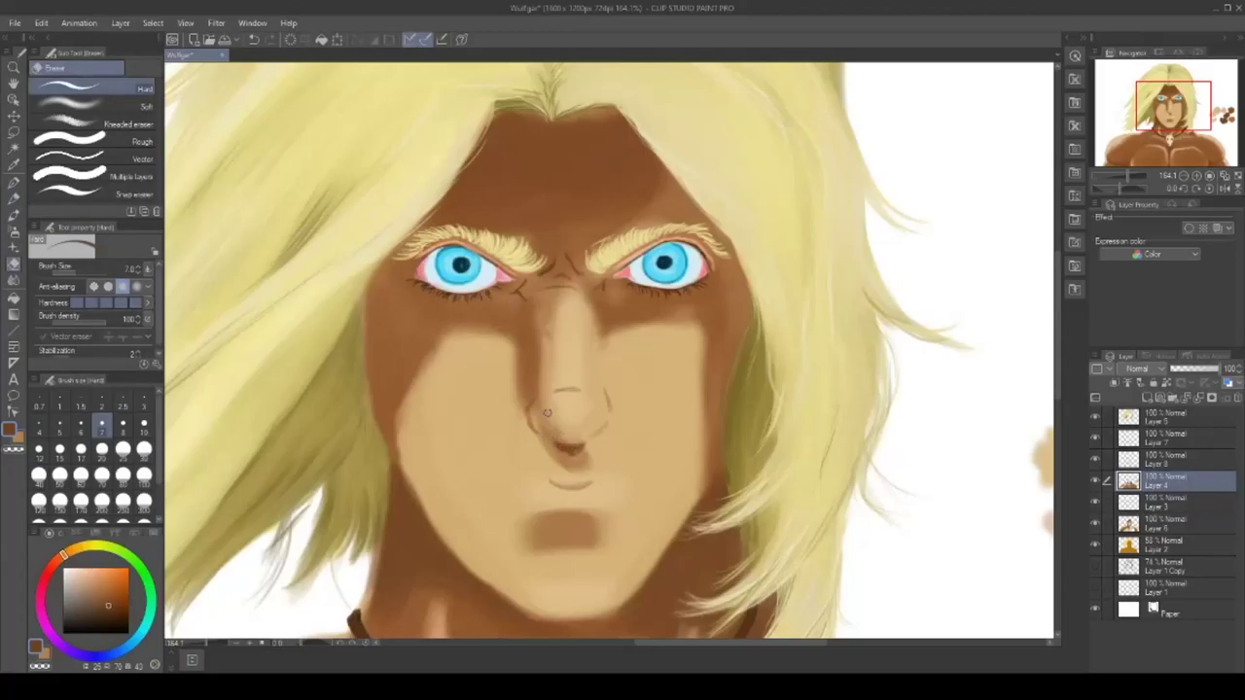
pyautogui.press('p')
pyautogui.hotkey('alt', '[')
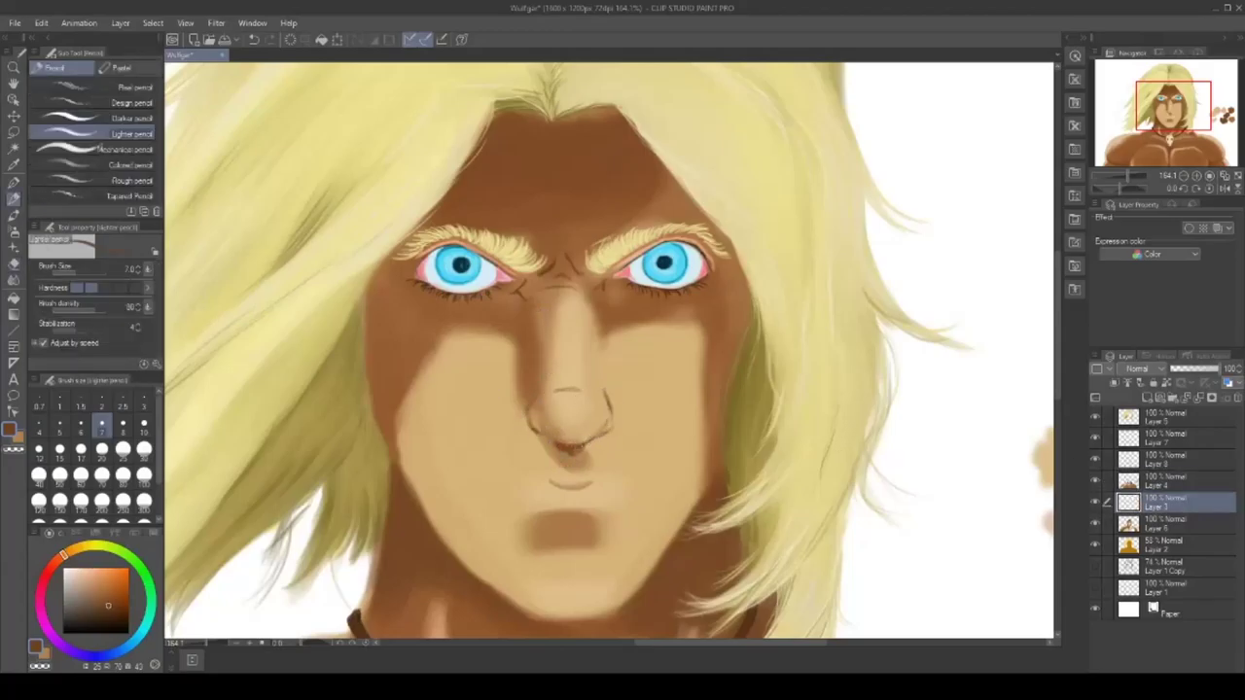
pyautogui.moveTo(569, 451)
pyautogui.mouseDown()
pyautogui.moveTo(558, 447)
pyautogui.moveTo(587, 457)
pyautogui.mouseUp()
pyautogui.press('e')
pyautogui.press('p')
# - Show the sketch on Layer 1 Copy and draw the upper lip contour and lower lip shadow in brown with the Lighter pencil
pyautogui.click(1096, 566)
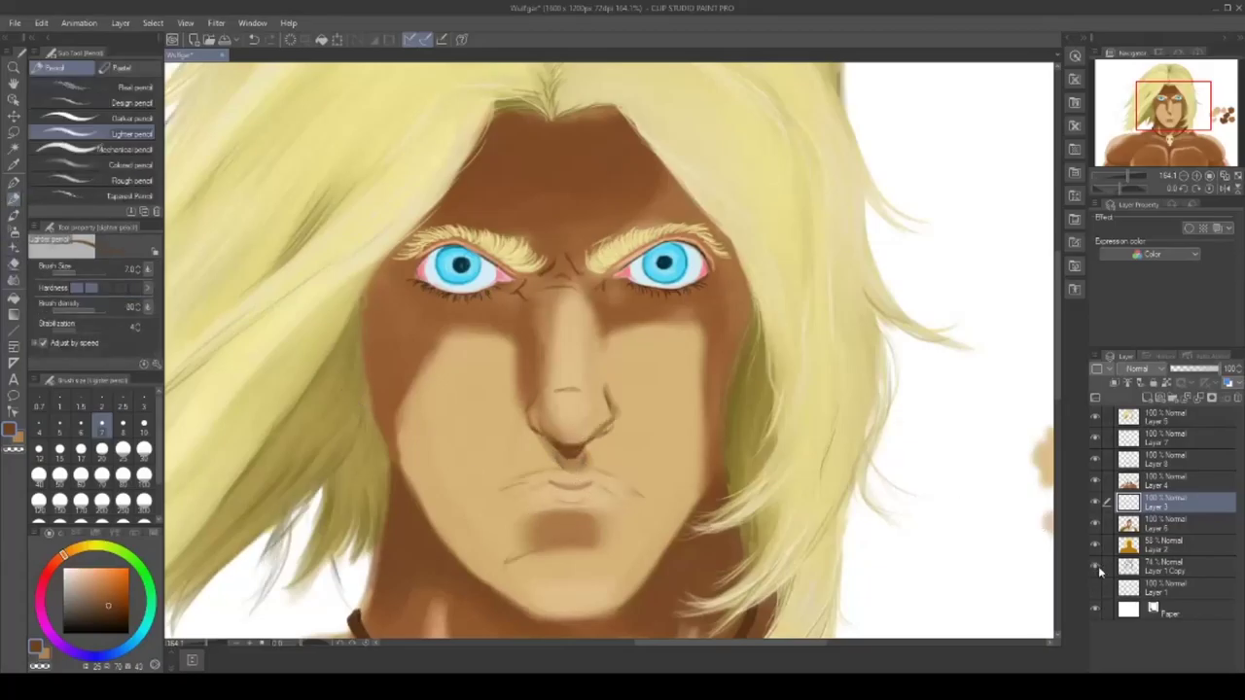
pyautogui.click(14, 265)
pyautogui.moveTo(558, 502); pyautogui.dragTo(629, 489)
pyautogui.click(14, 200)
pyautogui.moveTo(505, 483); pyautogui.dragTo(535, 475)
pyautogui.moveTo(556, 471); pyautogui.dragTo(630, 485)
pyautogui.moveTo(548, 510)
pyautogui.mouseDown()
pyautogui.moveTo(593, 509)
pyautogui.moveTo(556, 529)
pyautogui.moveTo(595, 523)
pyautogui.moveTo(583, 531)
pyautogui.moveTo(597, 513)
pyautogui.mouseUp()
# - Soften the shadow under the lower lip with the Wet bleed blender at size 17
pyautogui.click(14, 215)
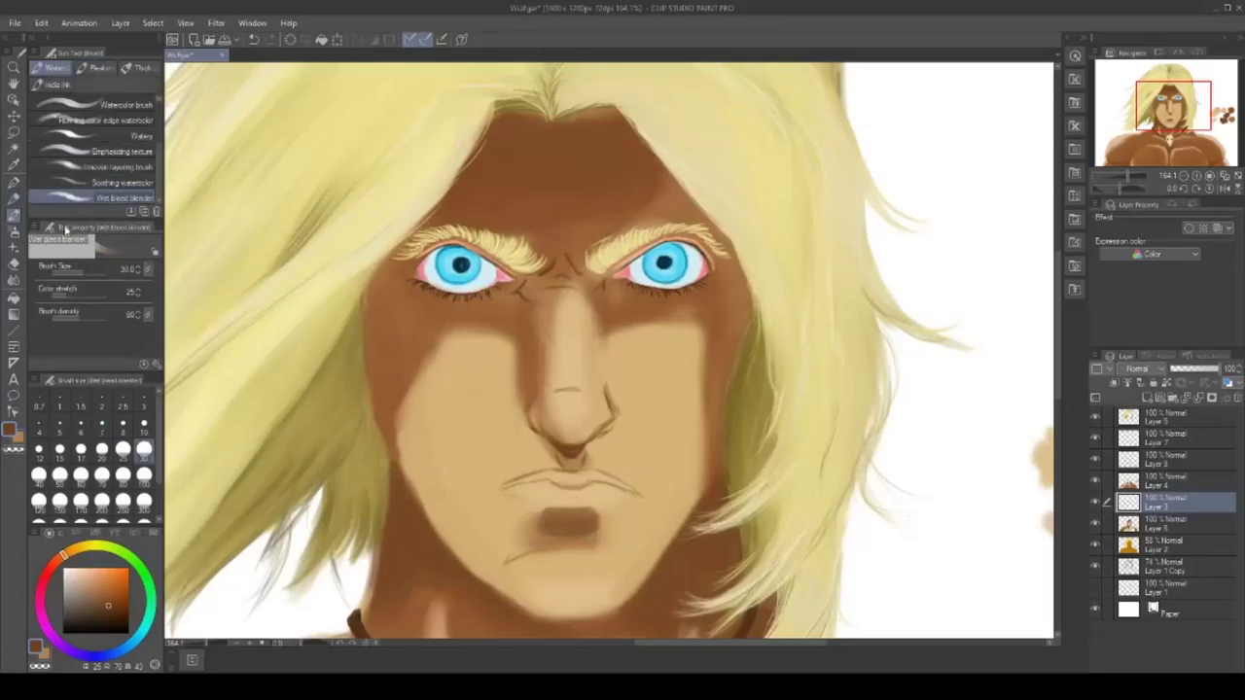
pyautogui.click(81, 450)
pyautogui.moveTo(525, 539); pyautogui.dragTo(612, 528)
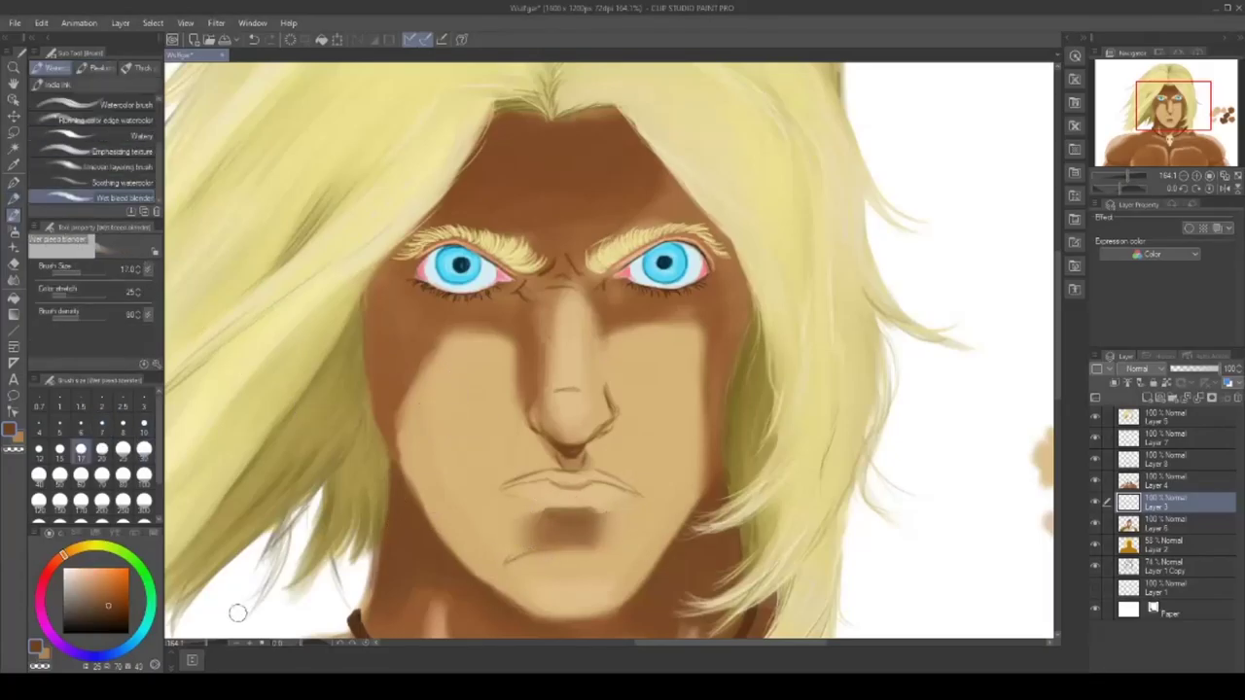
# - Draw a pale peach highlight along the upper edge of the upper lip with the Lighter pencil at size 7
pyautogui.hotkey('ctrl', '-')
pyautogui.press('p')
pyautogui.click(44, 657)
pyautogui.click(73, 574)
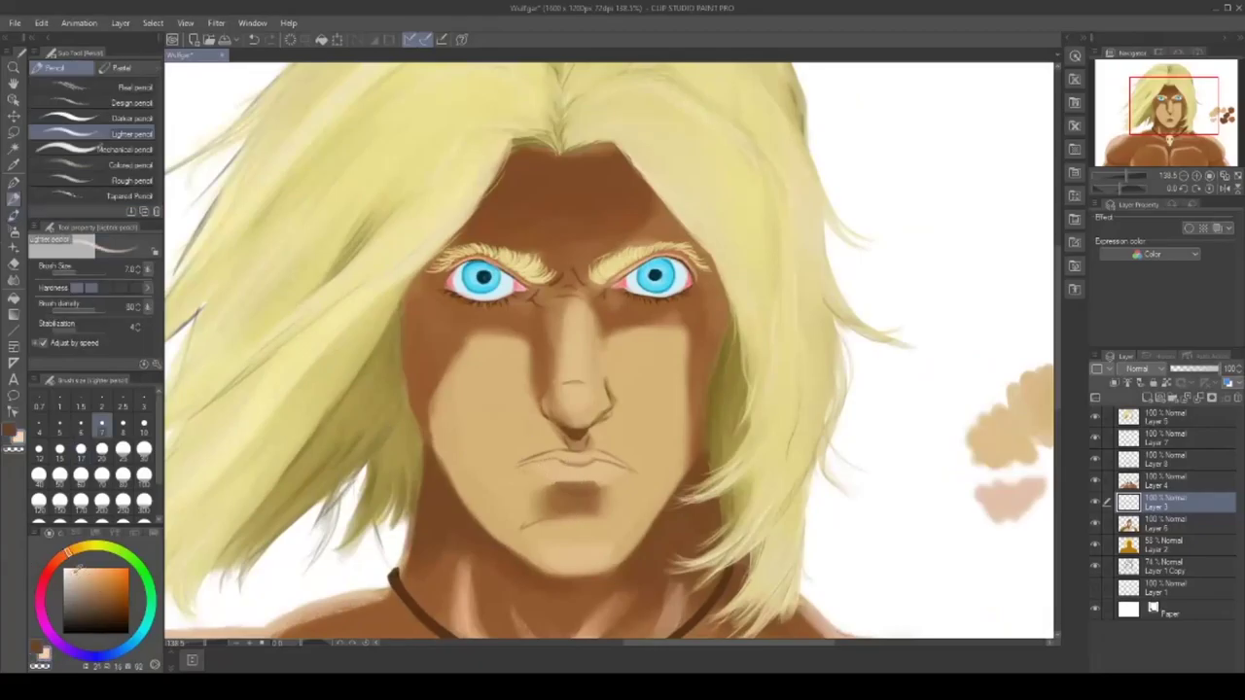
pyautogui.moveTo(533, 456)
pyautogui.mouseDown()
pyautogui.moveTo(611, 456)
pyautogui.moveTo(566, 449)
pyautogui.moveTo(588, 450)
pyautogui.mouseUp()
# - Mix a muted reddish brown and fill in both lips with the Lighter pencil at size 7
pyautogui.click(37, 647)
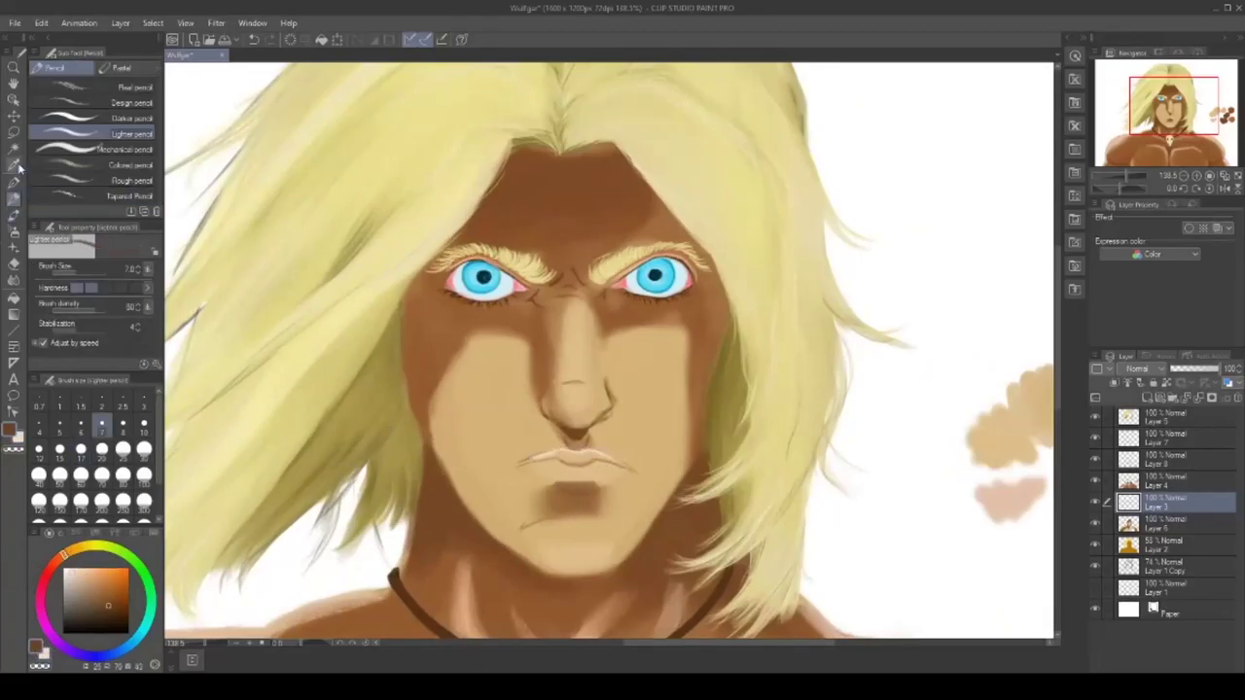
pyautogui.click(13, 165)
pyautogui.click(89, 592)
pyautogui.click(52, 565)
pyautogui.click(90, 582)
pyautogui.click(87, 591)
pyautogui.click(13, 200)
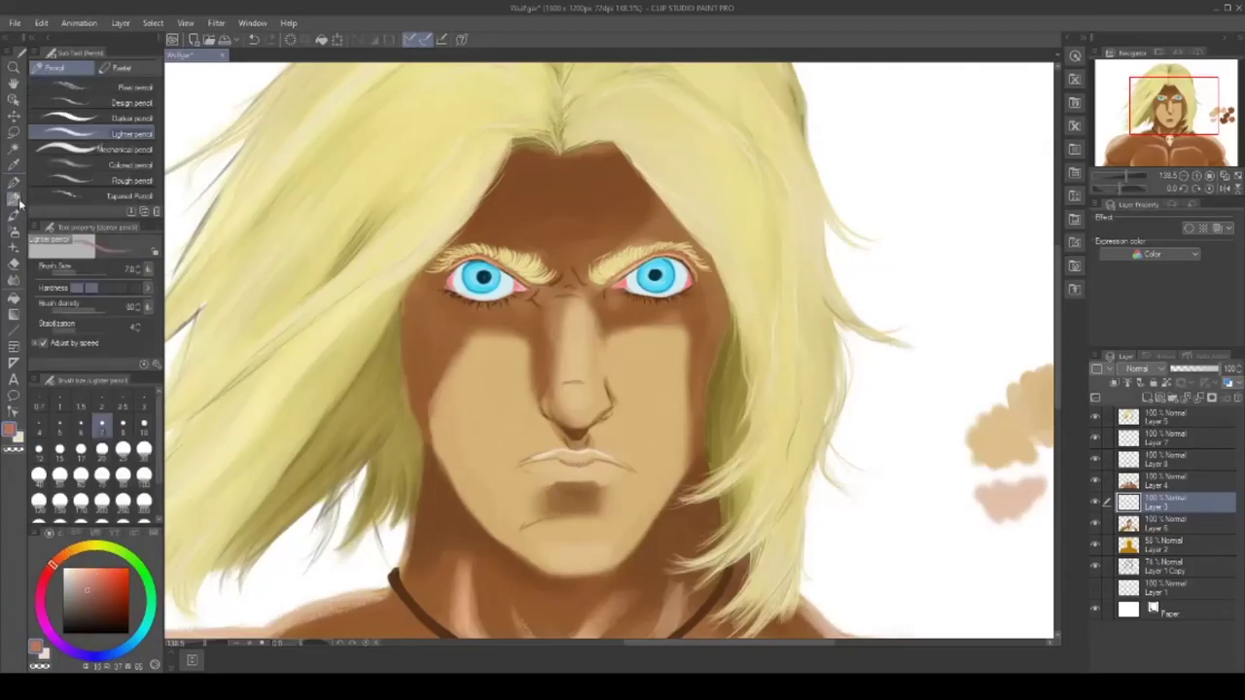
pyautogui.moveTo(528, 467)
pyautogui.mouseDown()
pyautogui.moveTo(587, 455)
pyautogui.moveTo(564, 470)
pyautogui.moveTo(602, 457)
pyautogui.moveTo(552, 456)
pyautogui.moveTo(544, 469)
pyautogui.moveTo(619, 469)
pyautogui.mouseUp()
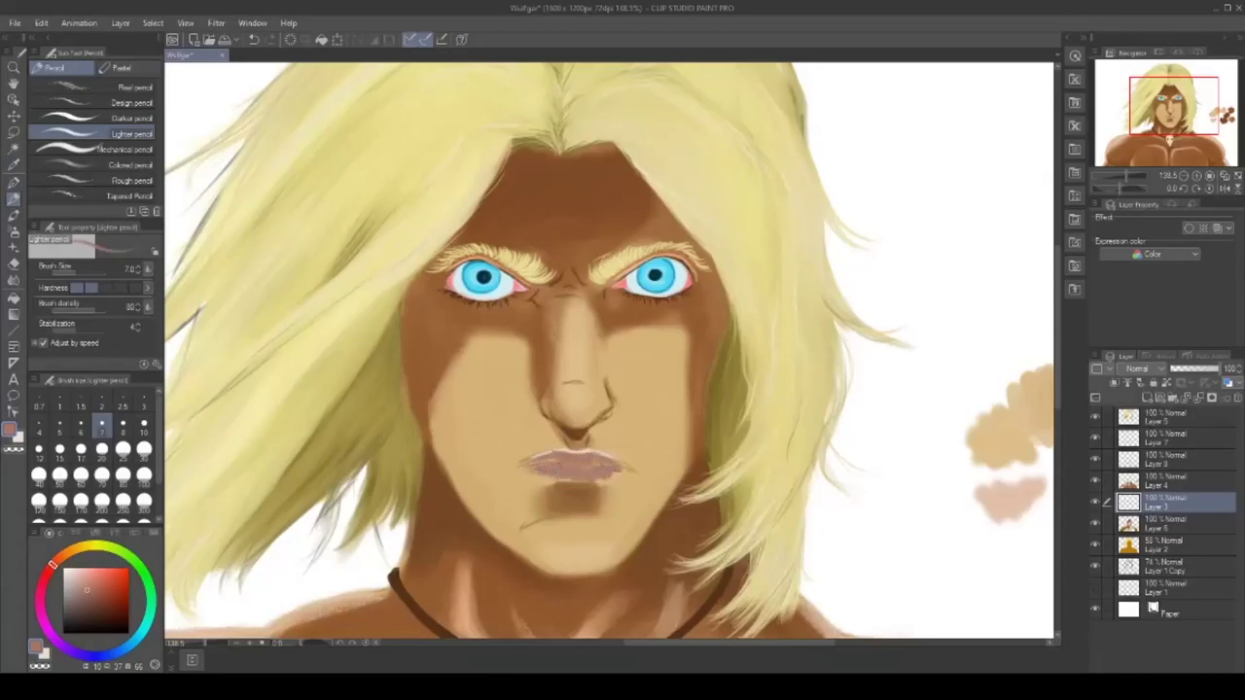
# - Blend the lip colour across the lower lip with the Wet bleed blender at size 17
pyautogui.click(14, 216)
pyautogui.moveTo(539, 475); pyautogui.dragTo(584, 476)
pyautogui.moveTo(579, 473)
pyautogui.mouseDown()
pyautogui.moveTo(553, 469)
pyautogui.moveTo(614, 477)
pyautogui.mouseUp()
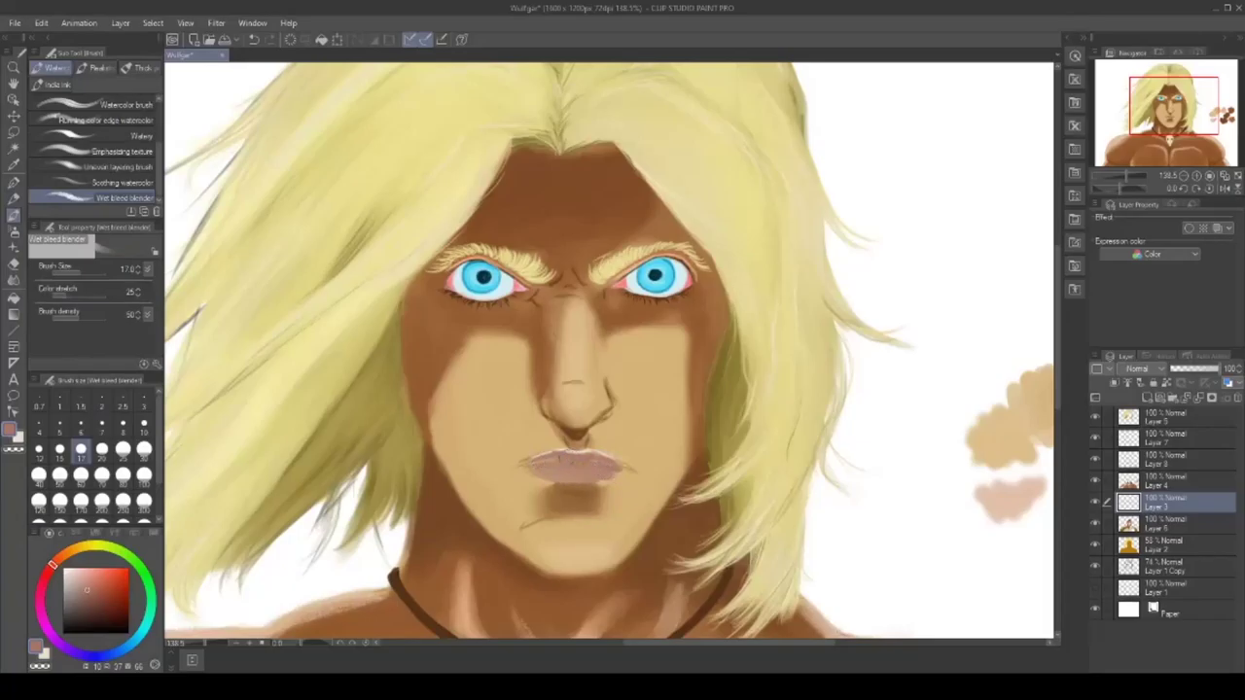
# - Darken the lips with a deeper tone and a brown sampled from the skin, and blend the mouth corner with the Wet bleed blender
pyautogui.click(13, 199)
pyautogui.click(92, 605)
pyautogui.moveTo(531, 463); pyautogui.dragTo(595, 455)
pyautogui.moveTo(585, 460)
pyautogui.mouseDown()
pyautogui.moveTo(611, 455)
pyautogui.moveTo(558, 454)
pyautogui.moveTo(583, 463)
pyautogui.mouseUp()
pyautogui.click(14, 166)
pyautogui.click(795, 629)
pyautogui.click(13, 199)
pyautogui.moveTo(536, 468); pyautogui.dragTo(610, 469)
pyautogui.click(14, 216)
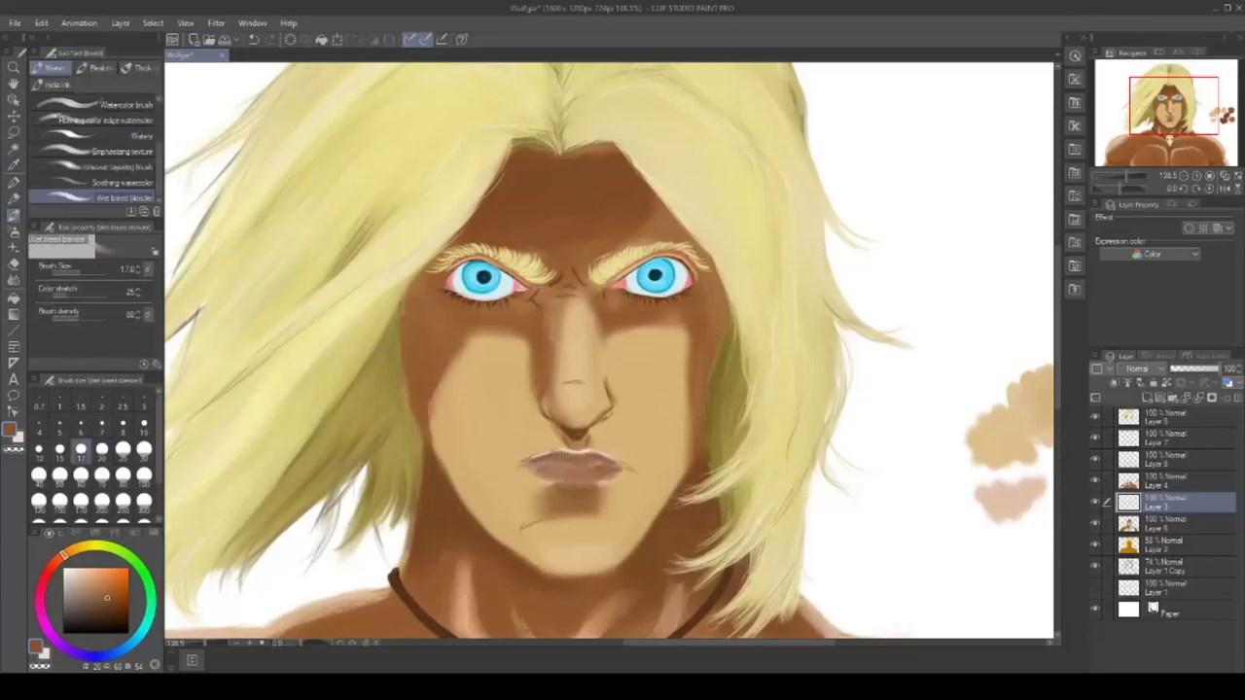
pyautogui.moveTo(618, 467); pyautogui.dragTo(627, 471)
# - Trim the edges of the lips with the Hard eraser
pyautogui.click(13, 264)
pyautogui.moveTo(537, 454)
pyautogui.mouseDown()
pyautogui.moveTo(517, 462)
pyautogui.moveTo(557, 477)
pyautogui.mouseUp()
pyautogui.click(13, 216)
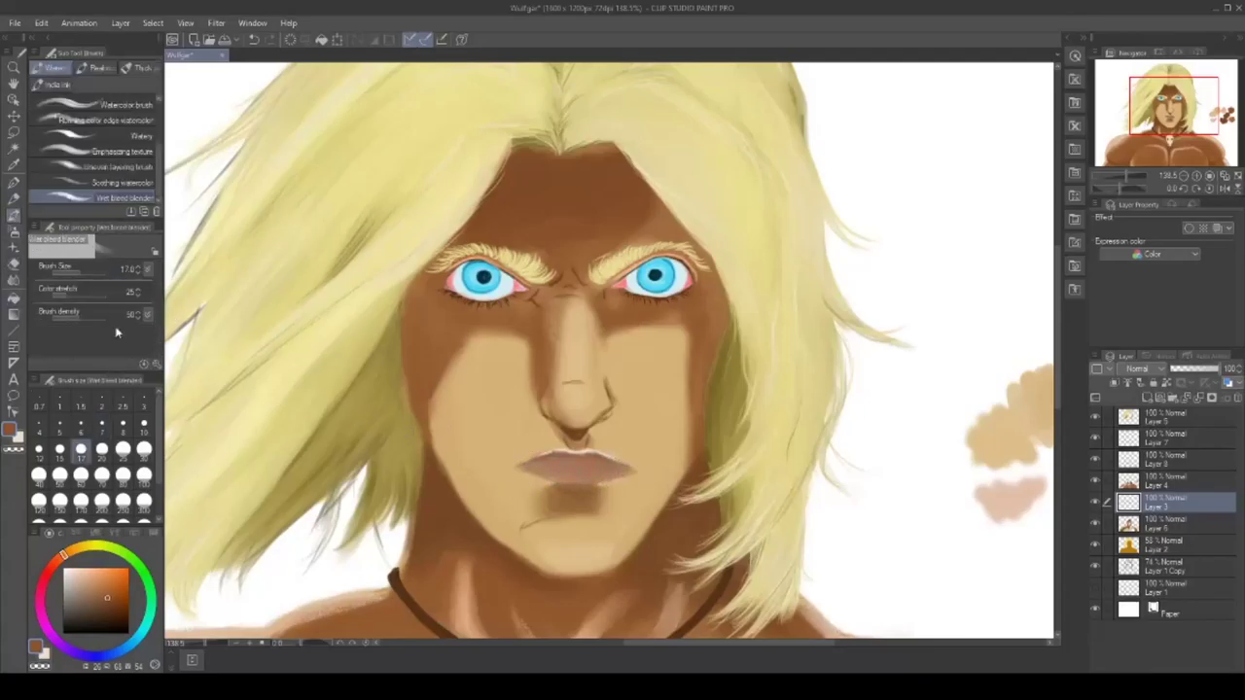
# - Refine the lip edges with tones sampled from the lips and the shadow below them, using the Lighter pencil and Wet bleed blender
pyautogui.press('p')
pyautogui.click(14, 165)
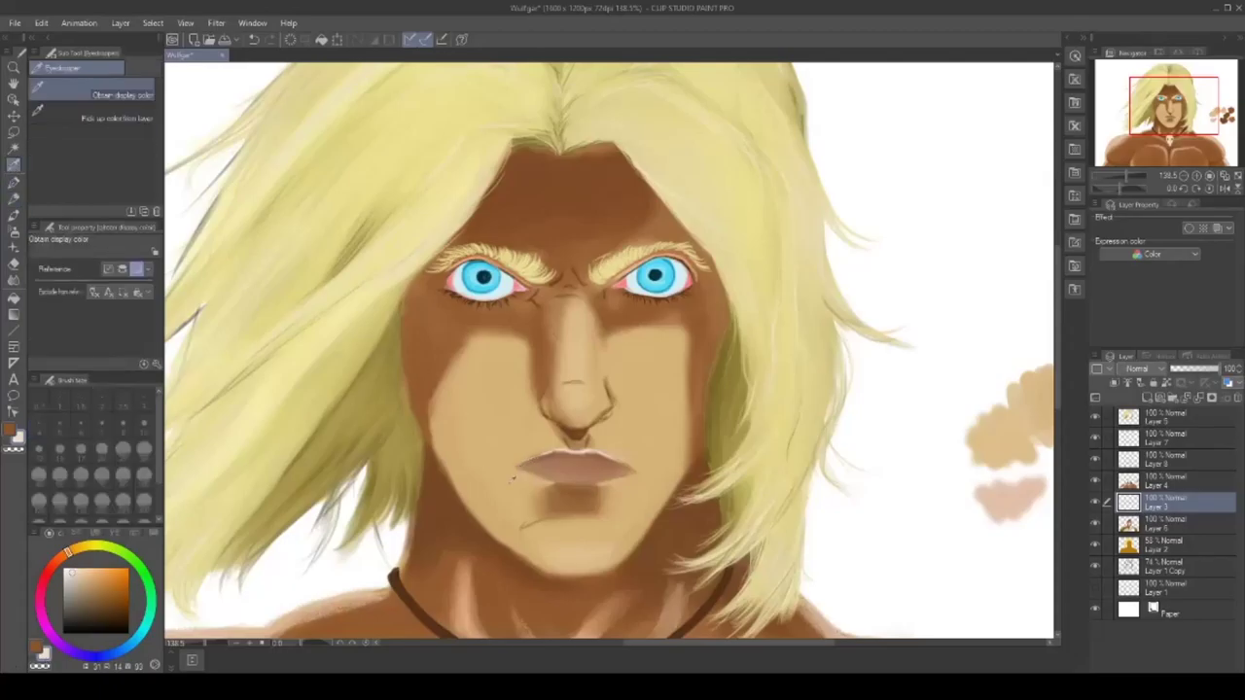
pyautogui.click(618, 463)
pyautogui.click(14, 198)
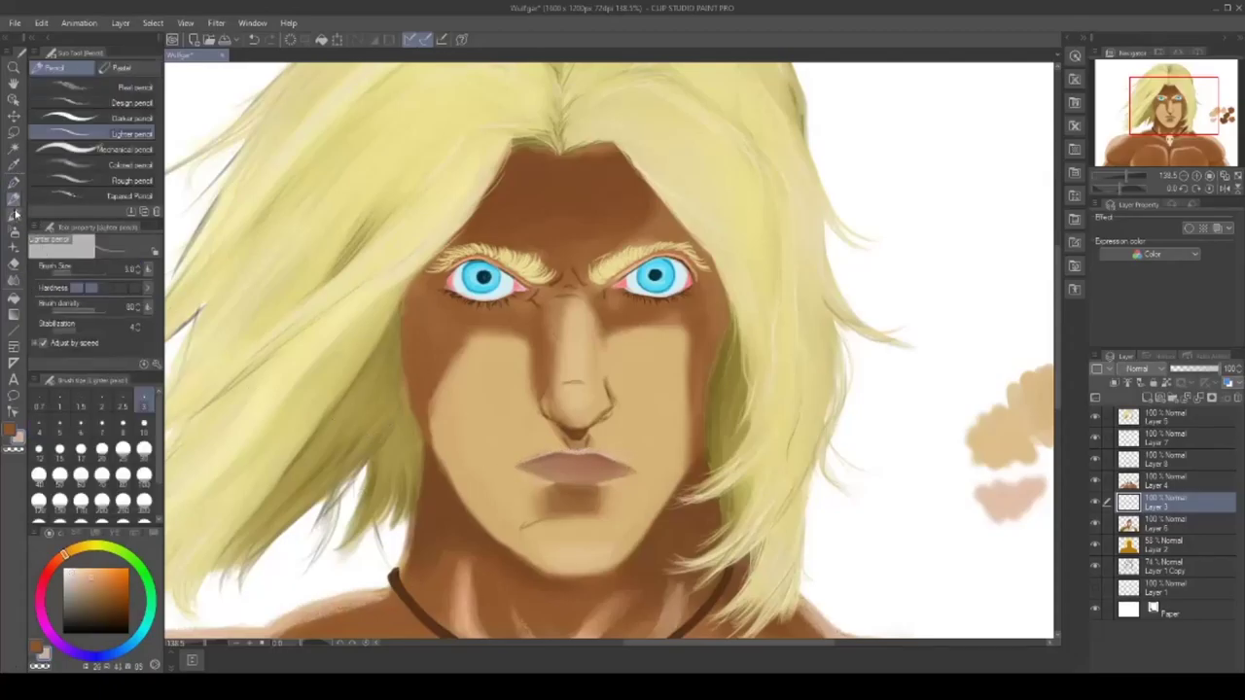
pyautogui.click(9, 429)
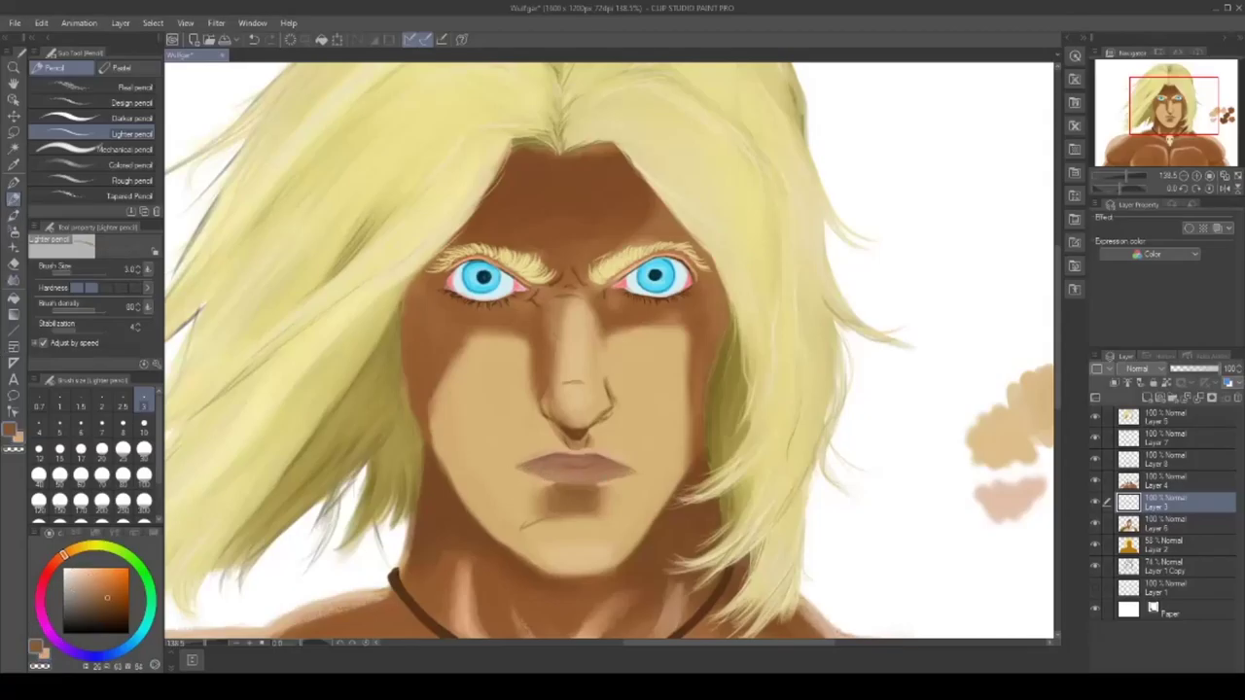
pyautogui.keyDown('alt'); pyautogui.click(562, 496); pyautogui.keyUp('alt')
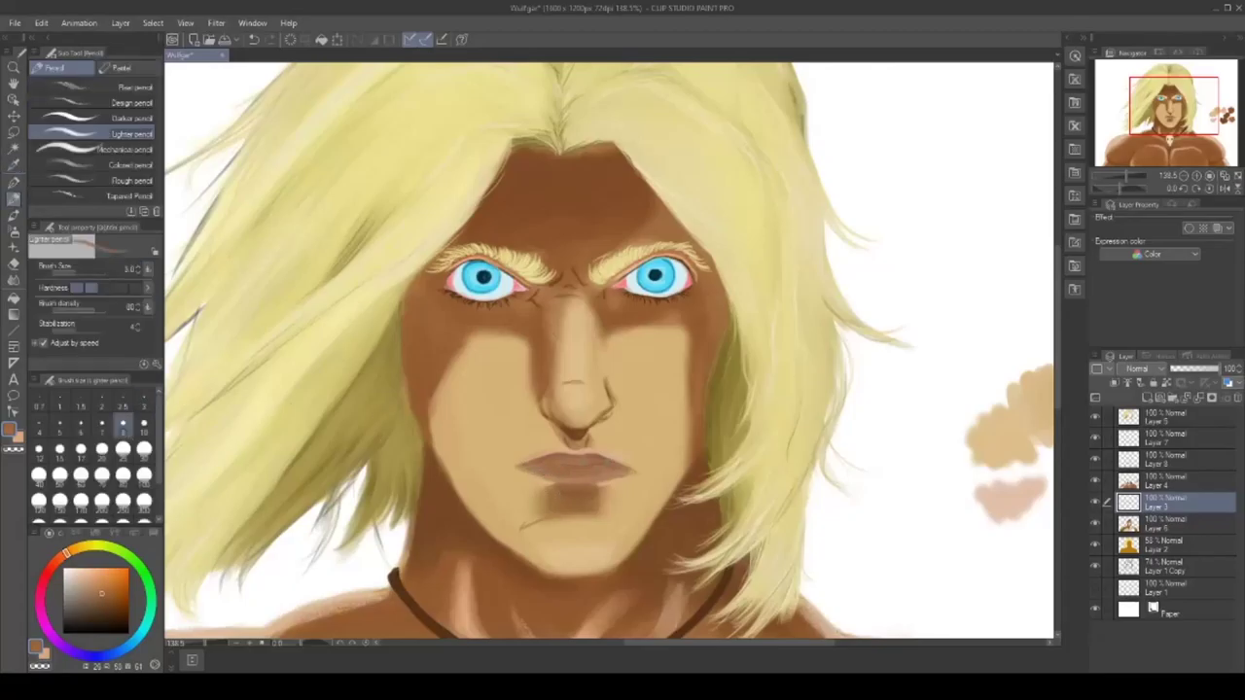
pyautogui.press('j')
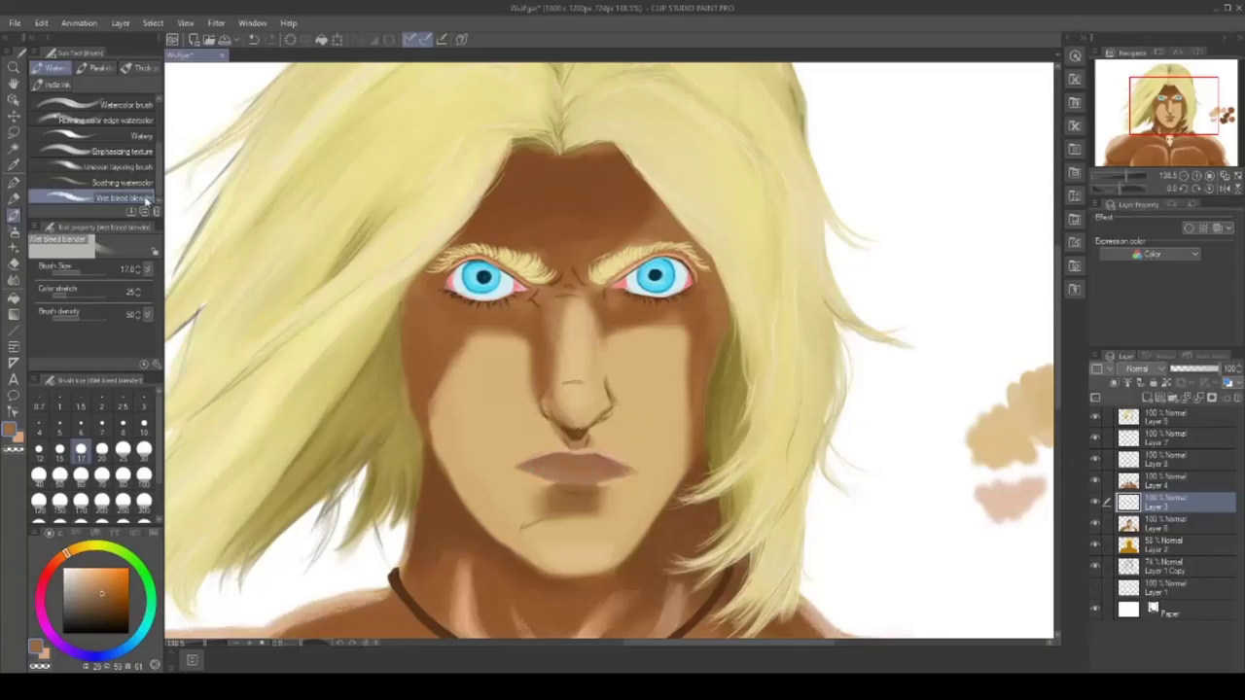
# - Identify the layer holding the skin shading by toggling layer visibility, and make it the active layer
pyautogui.click(1096, 481)
pyautogui.click(1096, 484)
pyautogui.click(1097, 526)
pyautogui.click(1097, 527)
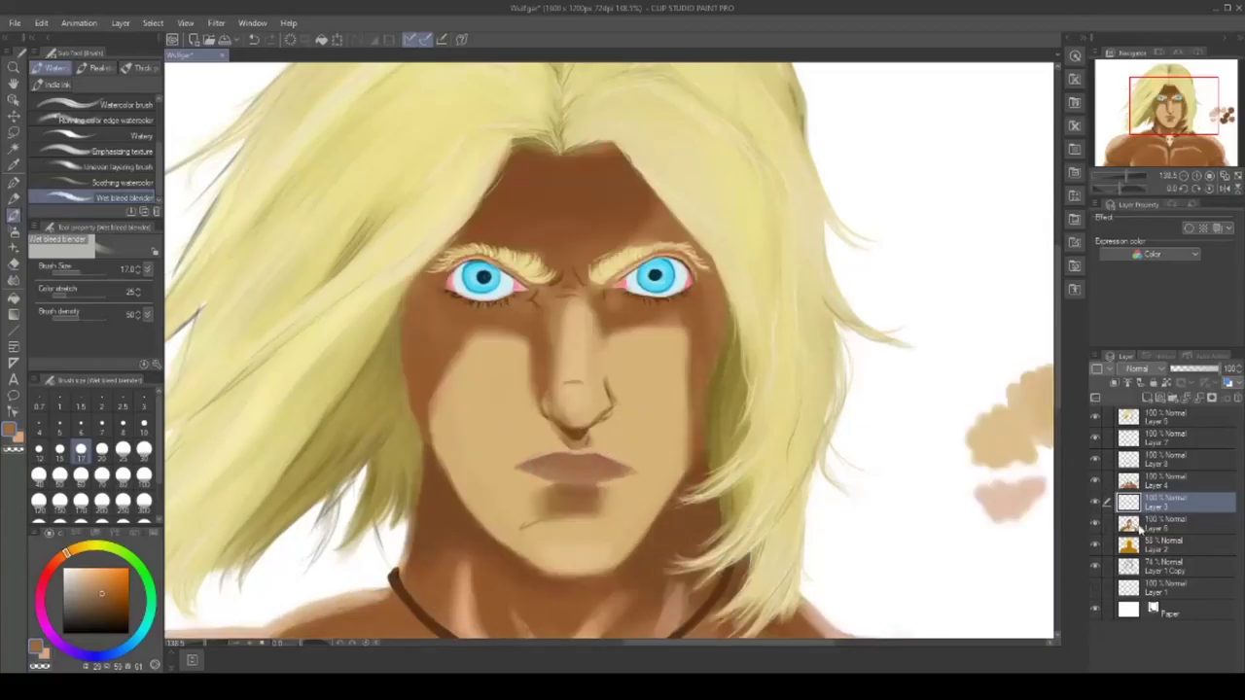
pyautogui.click(1097, 526)
pyautogui.click(1097, 526)
pyautogui.click(1162, 524)
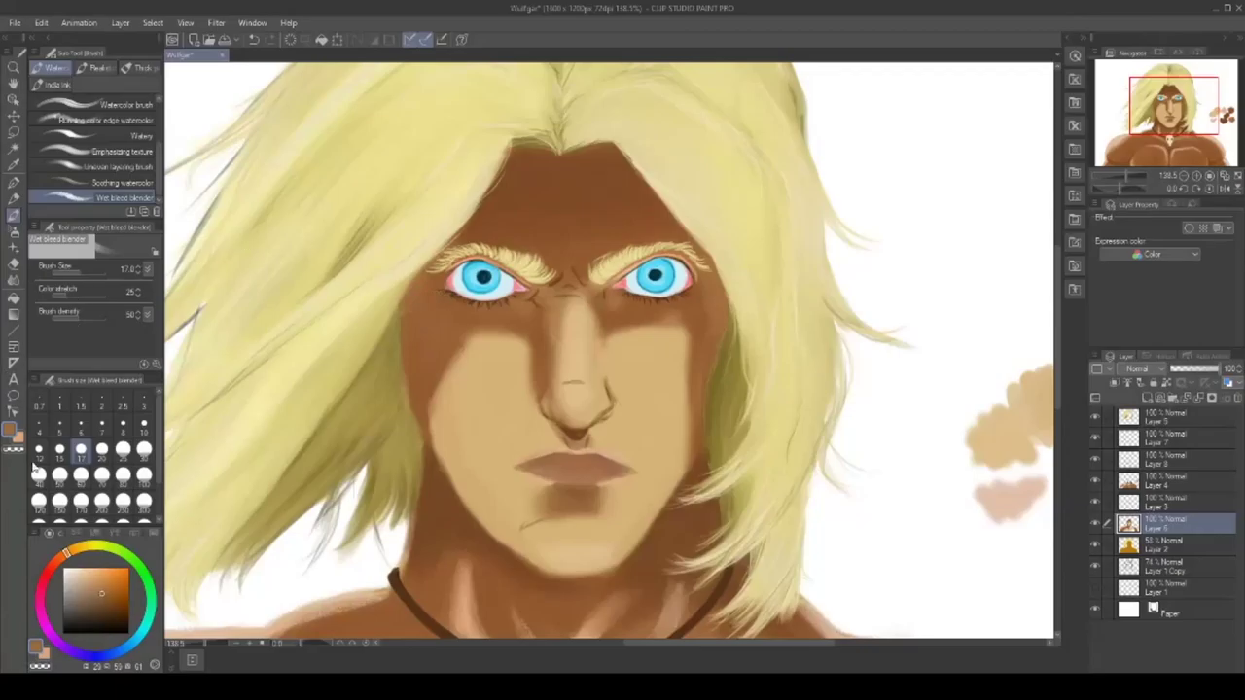
# - Deepen the dark brown shadows along both sides of the face and beside the nose with the Real pencil at size 30
pyautogui.press('p')
pyautogui.click(94, 87)
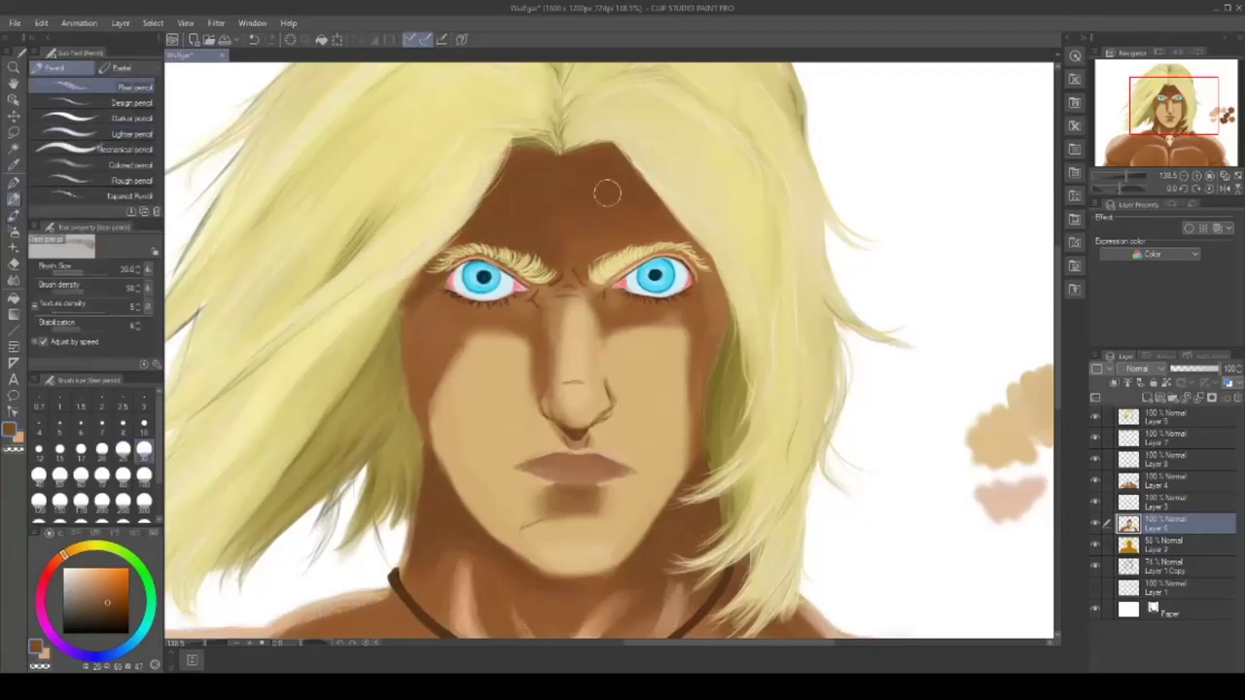
pyautogui.moveTo(712, 259)
pyautogui.mouseDown()
pyautogui.moveTo(718, 325)
pyautogui.moveTo(695, 435)
pyautogui.mouseUp()
pyautogui.moveTo(420, 297); pyautogui.dragTo(417, 366)
pyautogui.moveTo(541, 329); pyautogui.dragTo(554, 387)
pyautogui.click(14, 216)
pyautogui.moveTo(430, 342)
pyautogui.mouseDown()
pyautogui.moveTo(413, 294)
pyautogui.moveTo(444, 308)
pyautogui.moveTo(430, 361)
pyautogui.mouseUp()
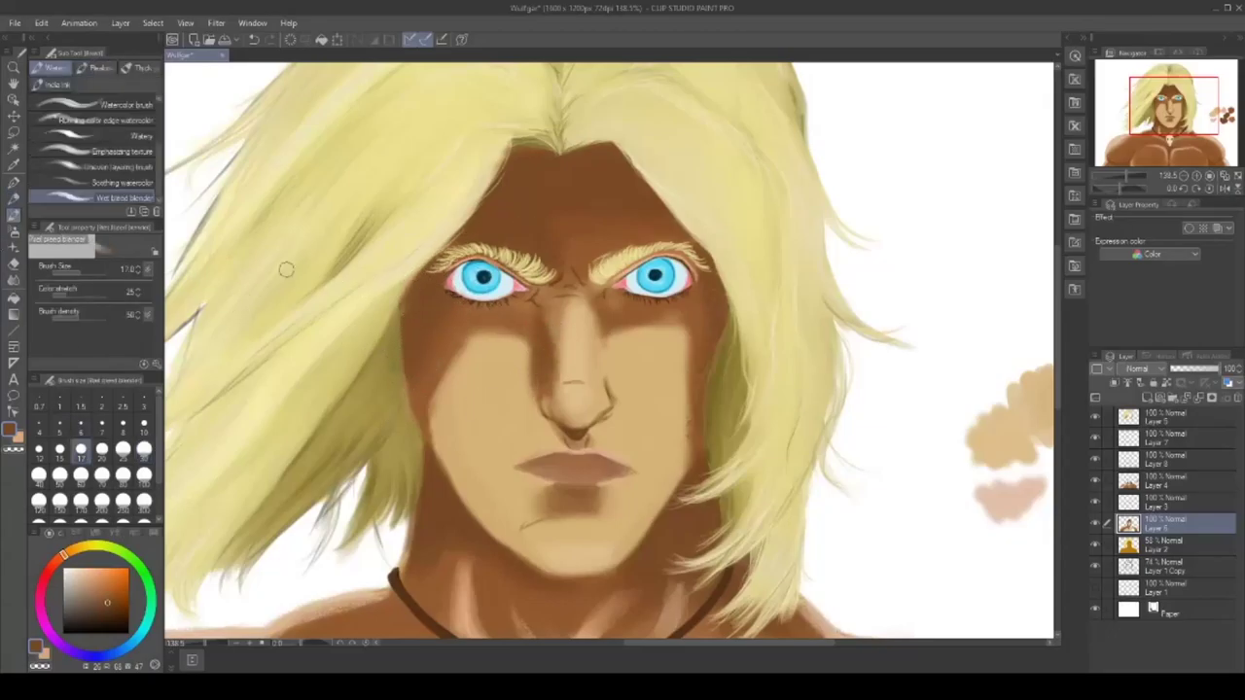
# - Check the contents of the hair, nose, lip and skin layers by toggling their visibility, ending on the skin shading layer
pyautogui.click(1095, 502)
pyautogui.click(1095, 502)
pyautogui.click(1096, 417)
pyautogui.click(1096, 417)
pyautogui.click(1162, 417)
pyautogui.press('e')
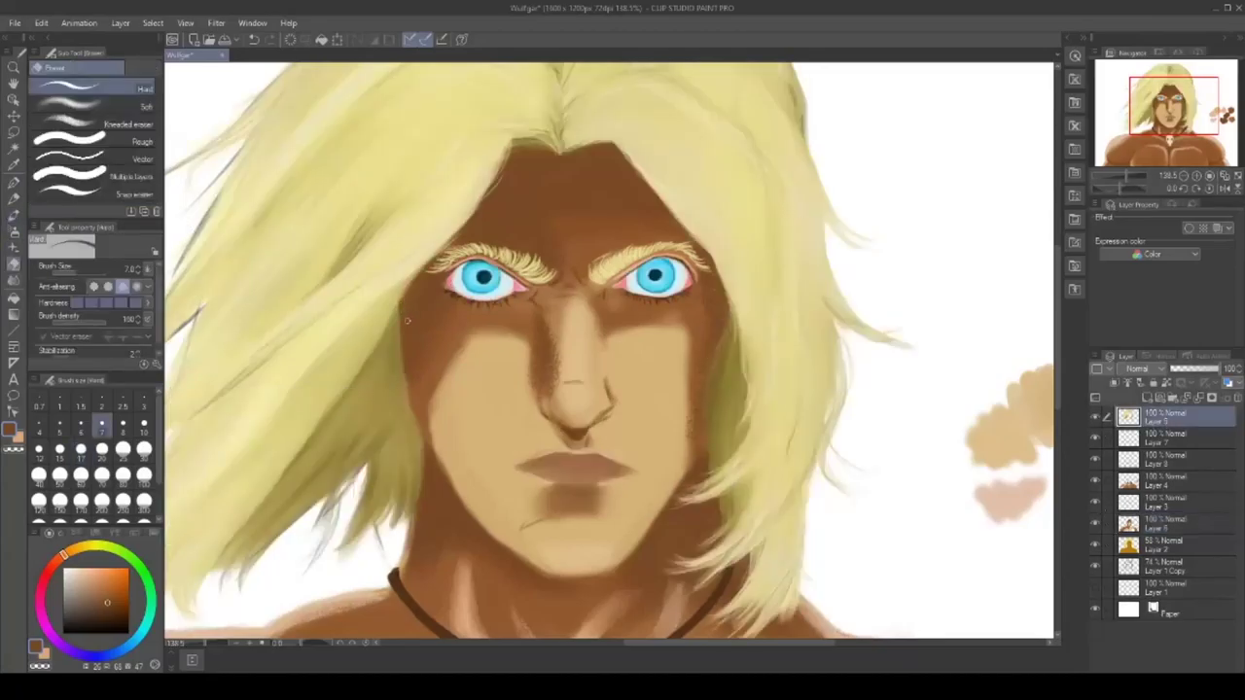
pyautogui.click(1156, 482)
pyautogui.click(1096, 481)
pyautogui.click(1096, 482)
pyautogui.click(1096, 502)
pyautogui.click(1096, 502)
pyautogui.click(1096, 523)
pyautogui.click(1096, 524)
pyautogui.click(1160, 523)
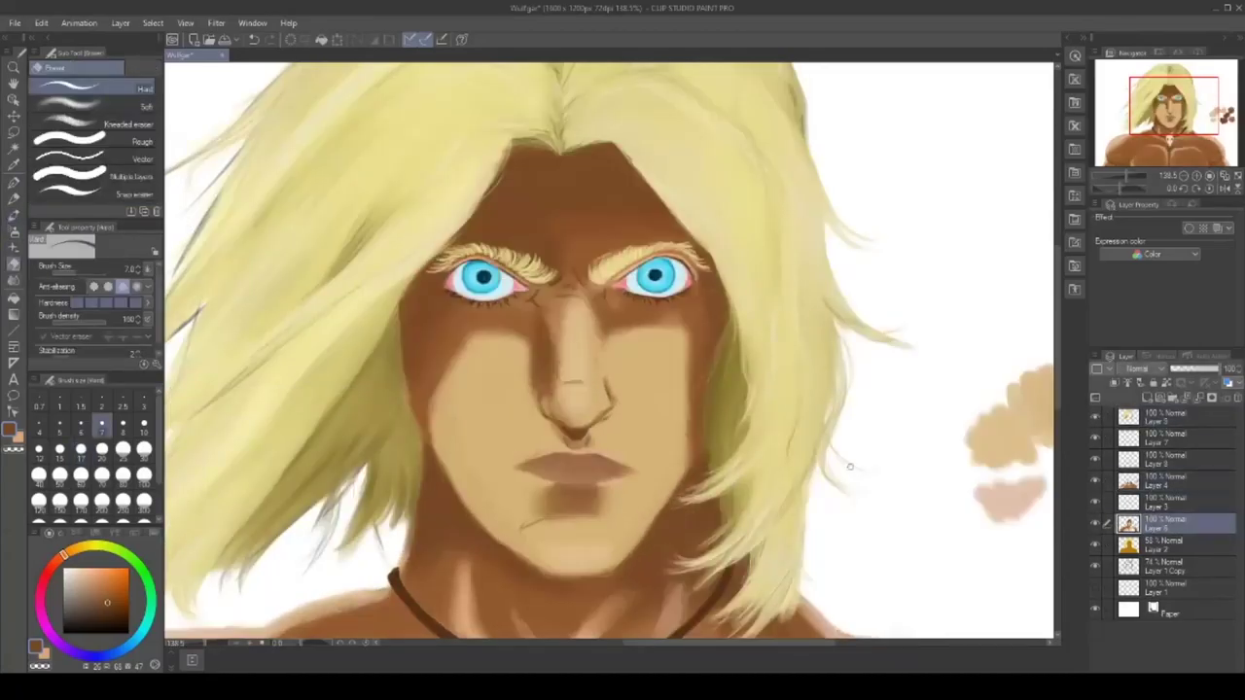
# - Blend the shadow edges on both cheeks and beside the nose with the Wet bleed blender at size 17
pyautogui.press('b')
pyautogui.moveTo(470, 350)
pyautogui.mouseDown()
pyautogui.moveTo(508, 336)
pyautogui.moveTo(463, 355)
pyautogui.mouseUp()
pyautogui.moveTo(563, 373); pyautogui.dragTo(561, 332)
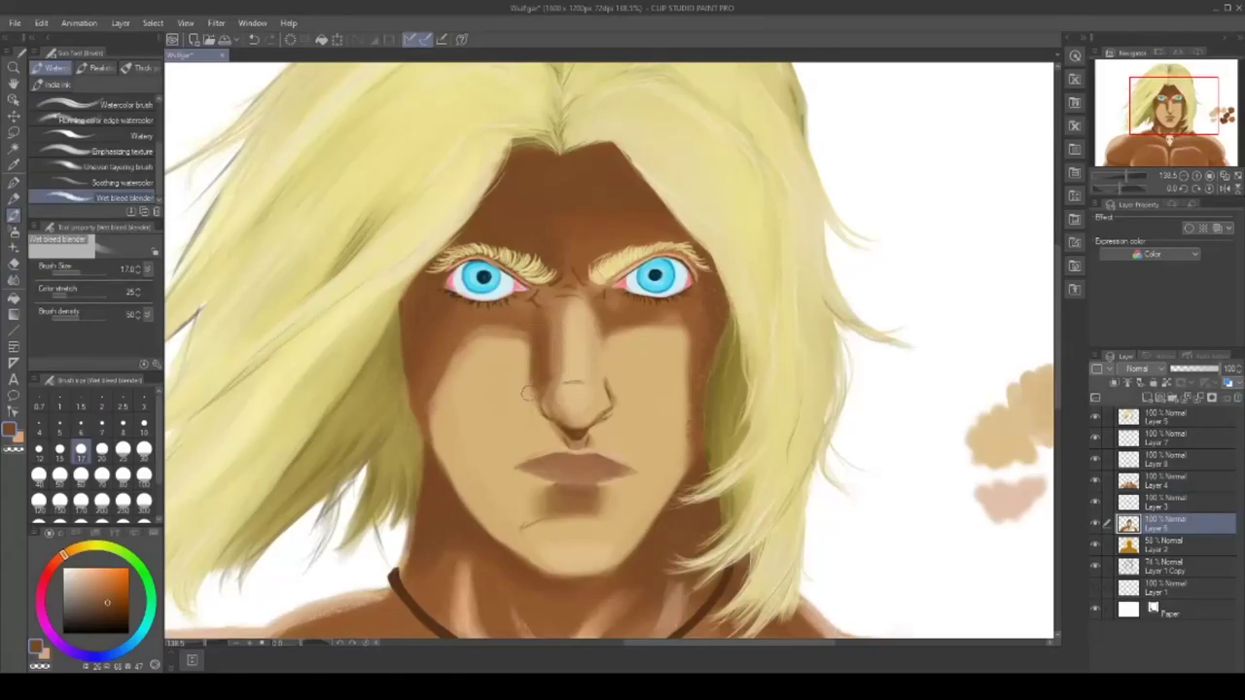
pyautogui.moveTo(688, 384)
pyautogui.mouseDown()
pyautogui.moveTo(706, 411)
pyautogui.moveTo(704, 459)
pyautogui.moveTo(683, 385)
pyautogui.moveTo(678, 445)
pyautogui.mouseUp()
pyautogui.moveTo(608, 345)
pyautogui.mouseDown()
pyautogui.moveTo(670, 316)
pyautogui.moveTo(680, 359)
pyautogui.moveTo(631, 340)
pyautogui.mouseUp()
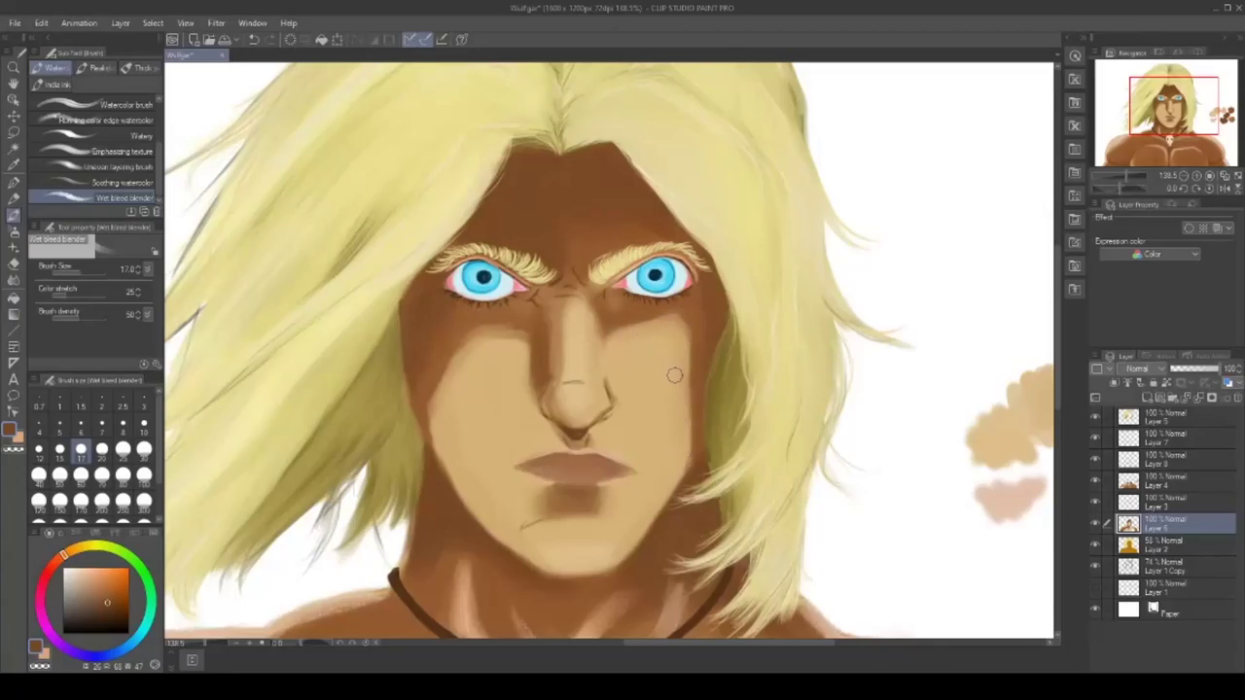
# - Darken the forehead, the area around the eyes and the shadow under the lower lip in dark brown with the Real pencil at size 30
pyautogui.press('p')
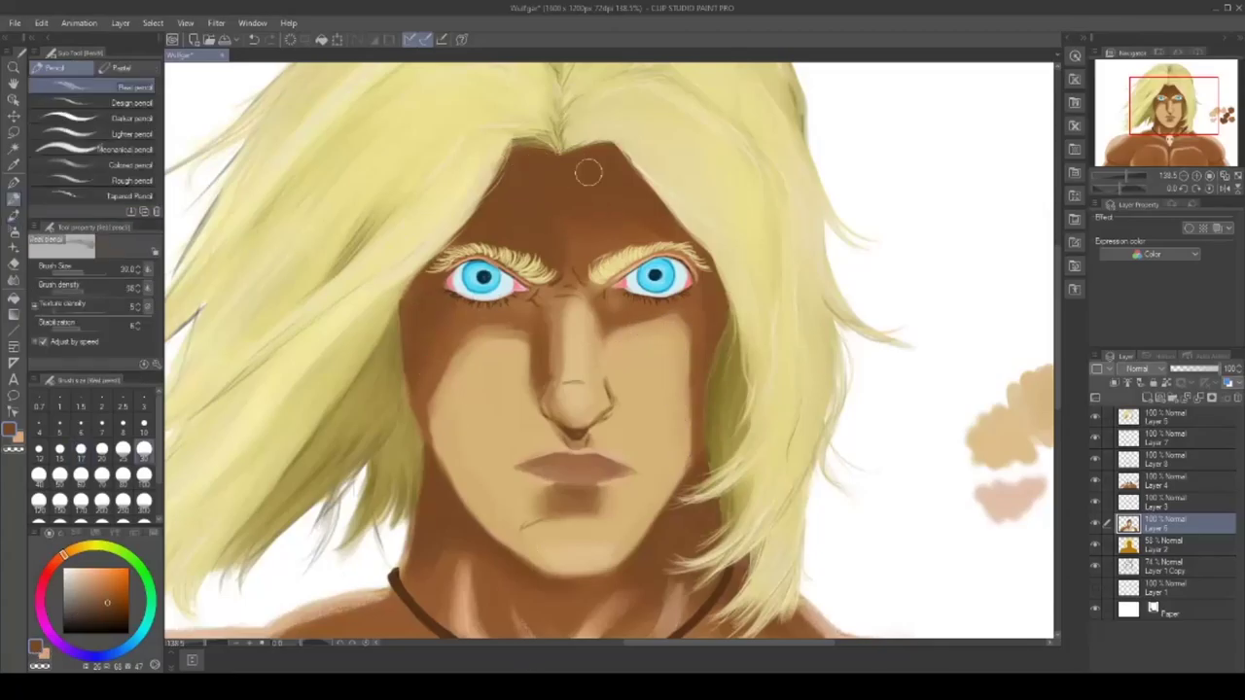
pyautogui.moveTo(668, 215); pyautogui.dragTo(686, 231)
pyautogui.moveTo(564, 246); pyautogui.dragTo(642, 256)
pyautogui.moveTo(642, 256)
pyautogui.mouseDown()
pyautogui.moveTo(574, 250)
pyautogui.moveTo(593, 271)
pyautogui.mouseUp()
pyautogui.moveTo(633, 269); pyautogui.dragTo(619, 273)
pyautogui.moveTo(682, 298); pyautogui.dragTo(614, 298)
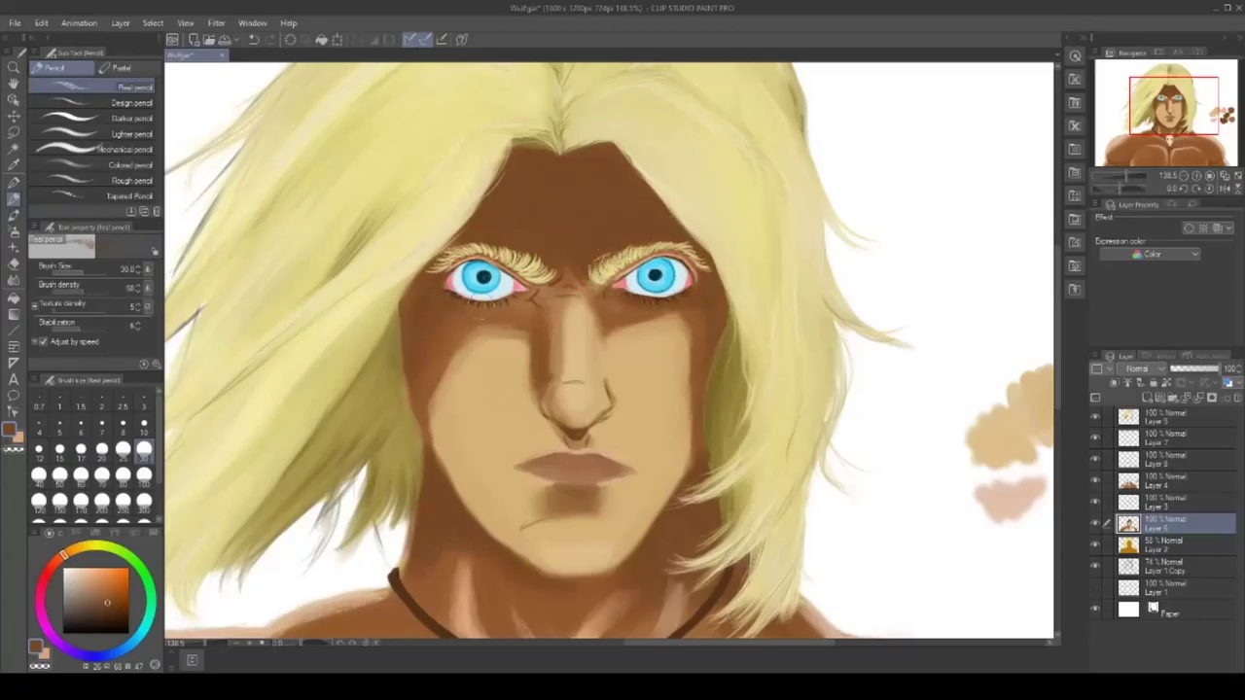
pyautogui.moveTo(588, 516)
pyautogui.mouseDown()
pyautogui.moveTo(540, 522)
pyautogui.moveTo(584, 511)
pyautogui.mouseUp()
# - Shade the upper cheeks, nose bridge and nose tip in a brown sampled from the cheek shadow with the Real pencil at size 30
pyautogui.click(14, 166)
pyautogui.click(428, 375)
pyautogui.click(14, 199)
pyautogui.moveTo(444, 390); pyautogui.dragTo(508, 331)
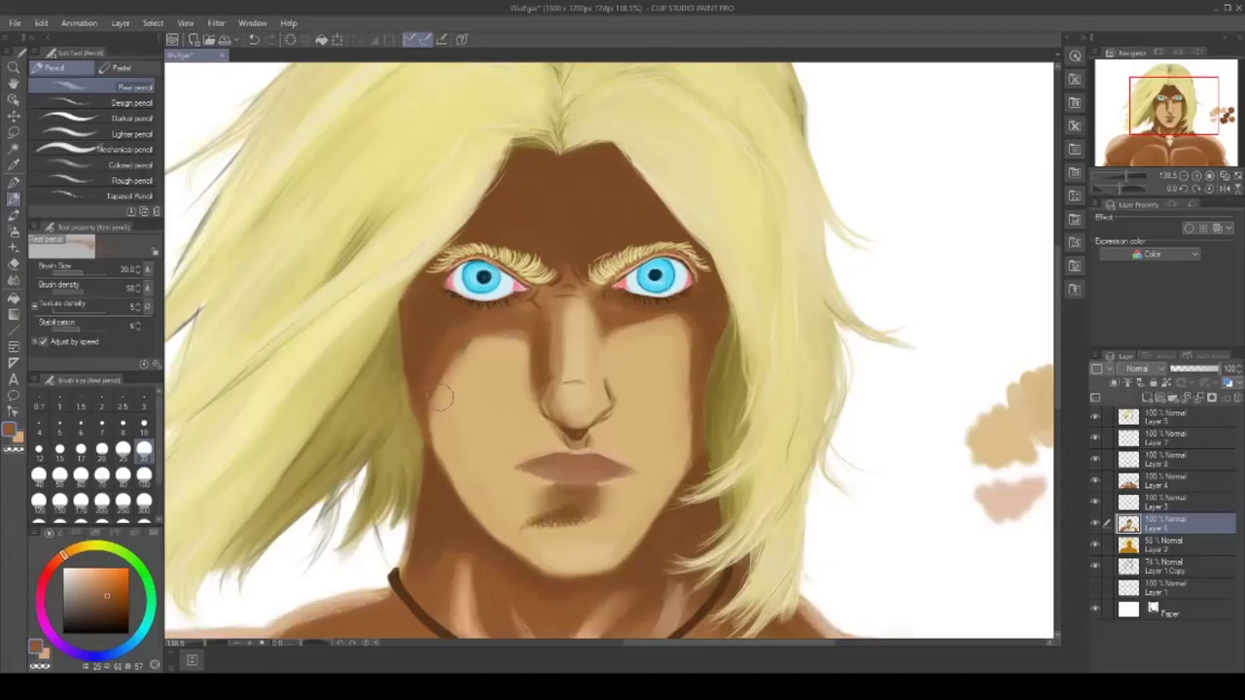
pyautogui.moveTo(642, 316)
pyautogui.mouseDown()
pyautogui.moveTo(693, 328)
pyautogui.moveTo(681, 331)
pyautogui.mouseUp()
pyautogui.moveTo(547, 299); pyautogui.dragTo(578, 306)
pyautogui.moveTo(587, 290); pyautogui.dragTo(559, 389)
pyautogui.moveTo(560, 412); pyautogui.dragTo(585, 419)
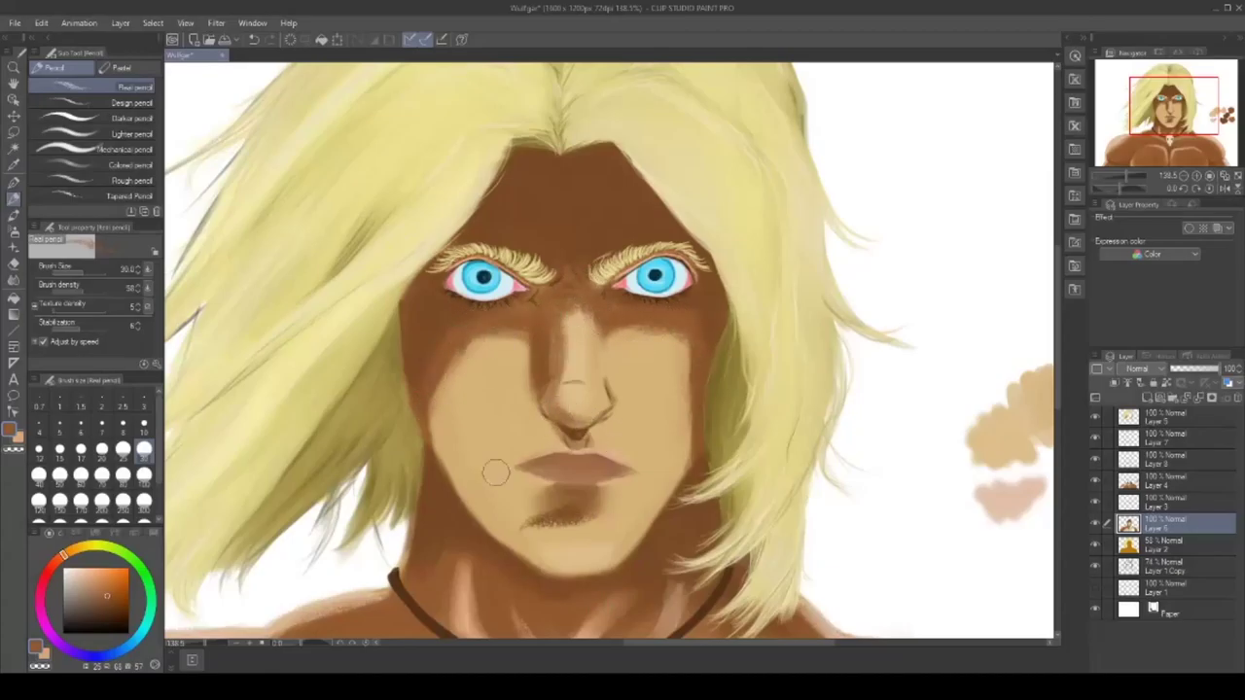
pyautogui.press('e')
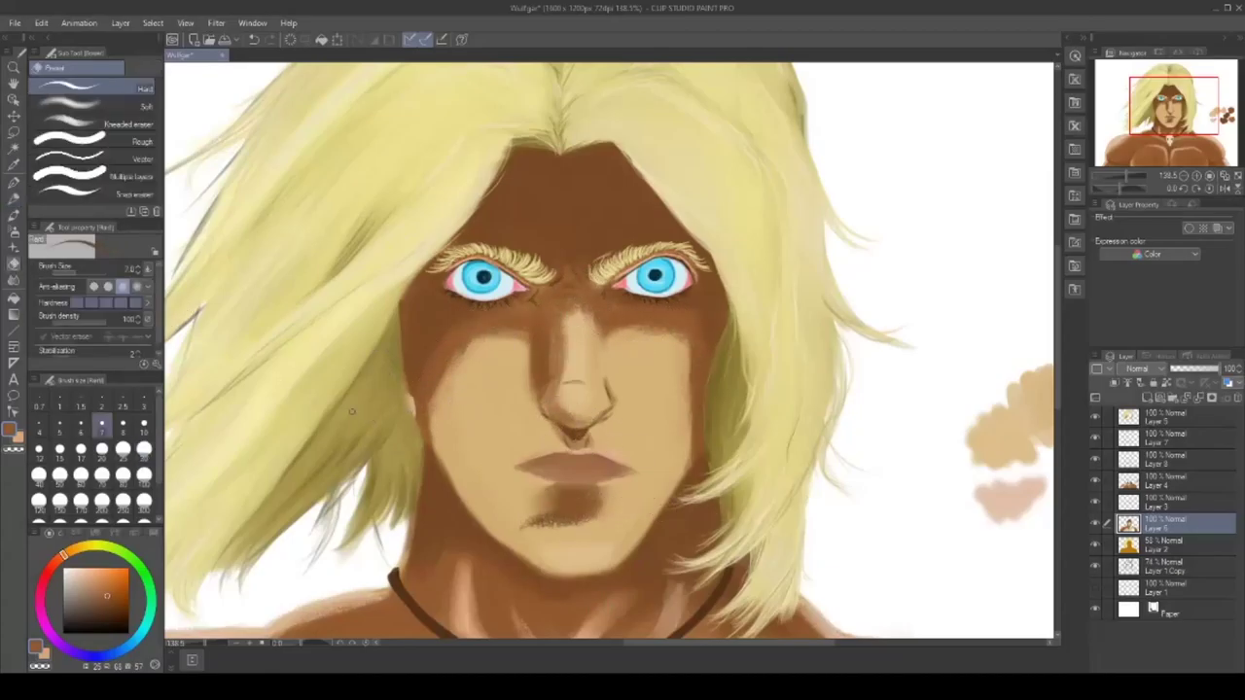
pyautogui.press('p')
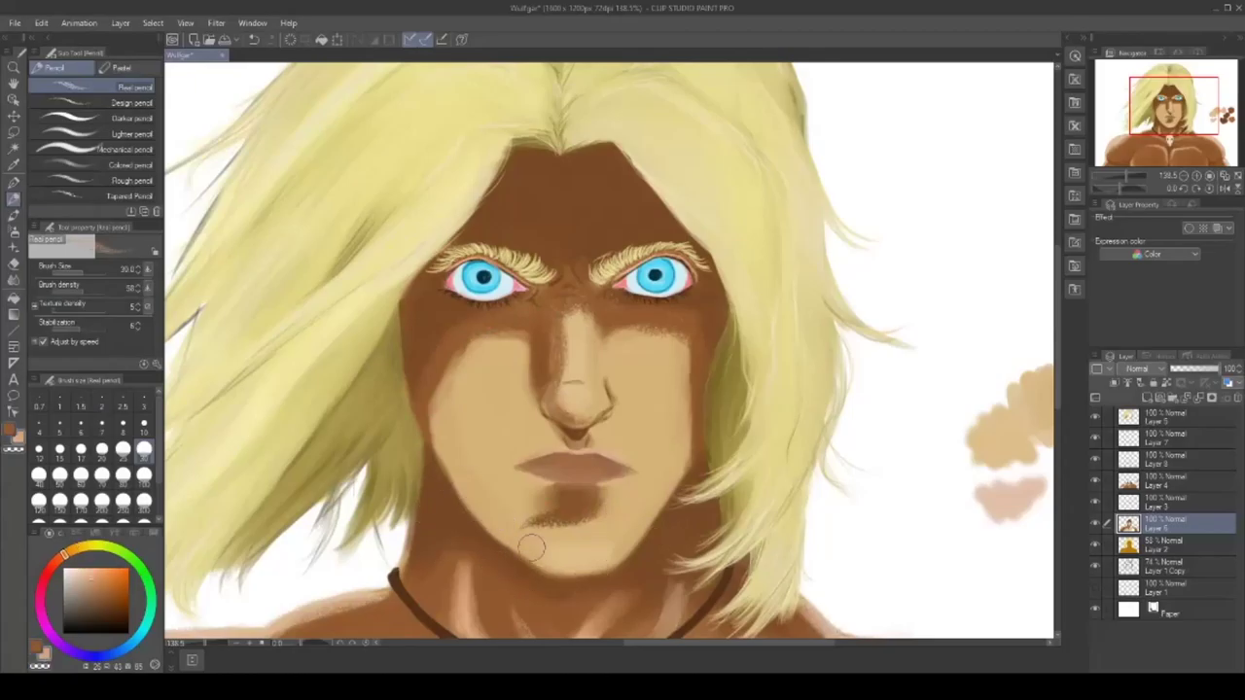
# - Smooth the shading on the cheek, chin and under the lower lip with the Wet bleed blender at size 17, and review the whole portrait
pyautogui.press('b')
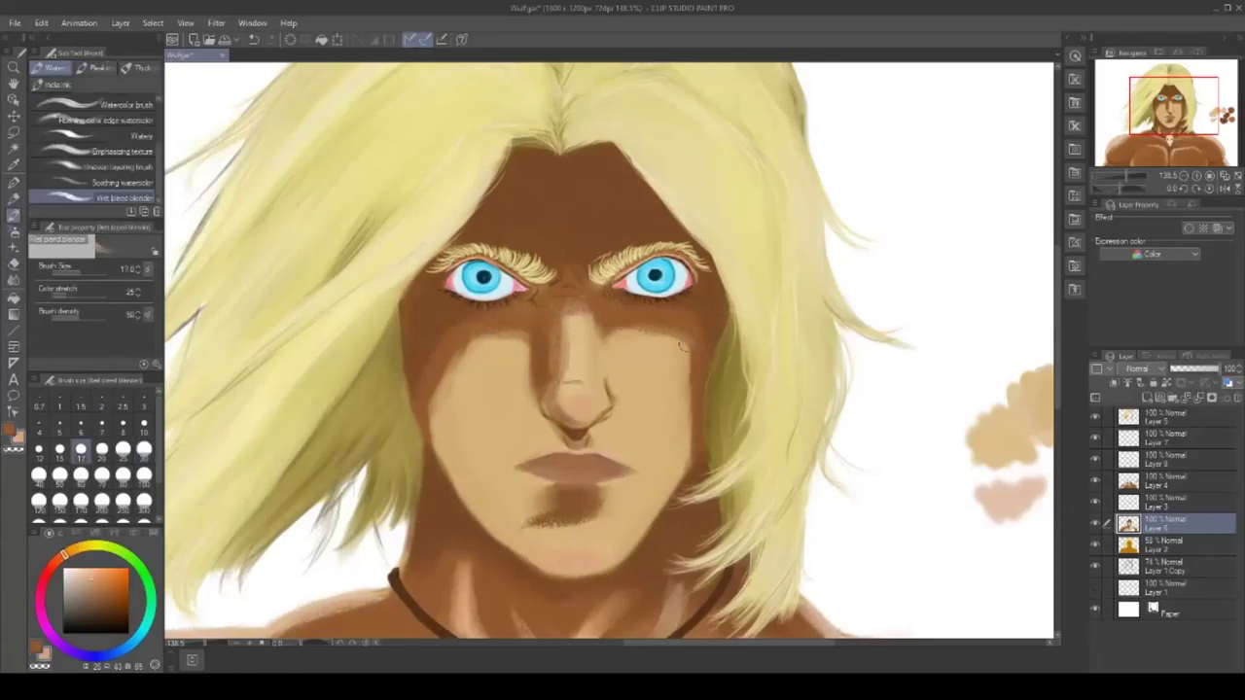
pyautogui.moveTo(485, 340)
pyautogui.mouseDown()
pyautogui.moveTo(468, 329)
pyautogui.moveTo(428, 347)
pyautogui.mouseUp()
pyautogui.moveTo(442, 422); pyautogui.dragTo(434, 434)
pyautogui.moveTo(531, 524)
pyautogui.mouseDown()
pyautogui.moveTo(569, 510)
pyautogui.moveTo(594, 524)
pyautogui.mouseUp()
pyautogui.moveTo(545, 567); pyautogui.dragTo(609, 570)
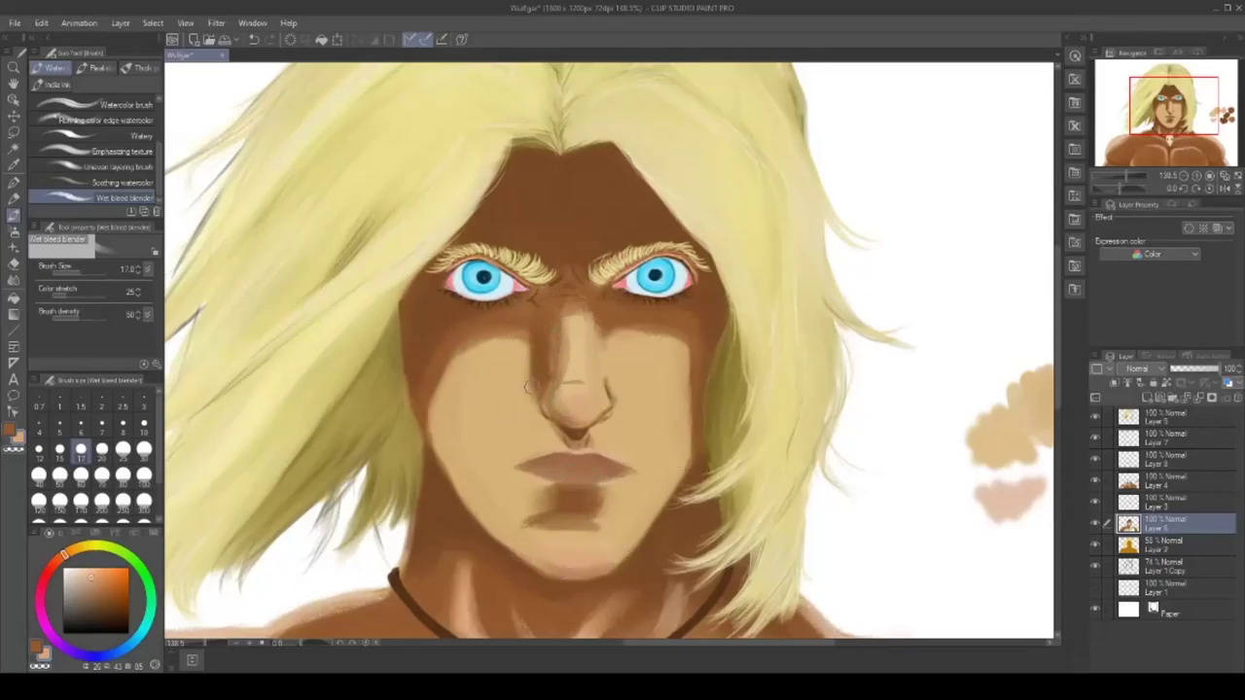
pyautogui.moveTo(606, 497)
pyautogui.mouseDown()
pyautogui.moveTo(596, 521)
pyautogui.moveTo(602, 505)
pyautogui.moveTo(529, 527)
pyautogui.moveTo(538, 507)
pyautogui.moveTo(536, 528)
pyautogui.moveTo(607, 531)
pyautogui.moveTo(547, 519)
pyautogui.moveTo(613, 513)
pyautogui.moveTo(543, 520)
pyautogui.mouseUp()
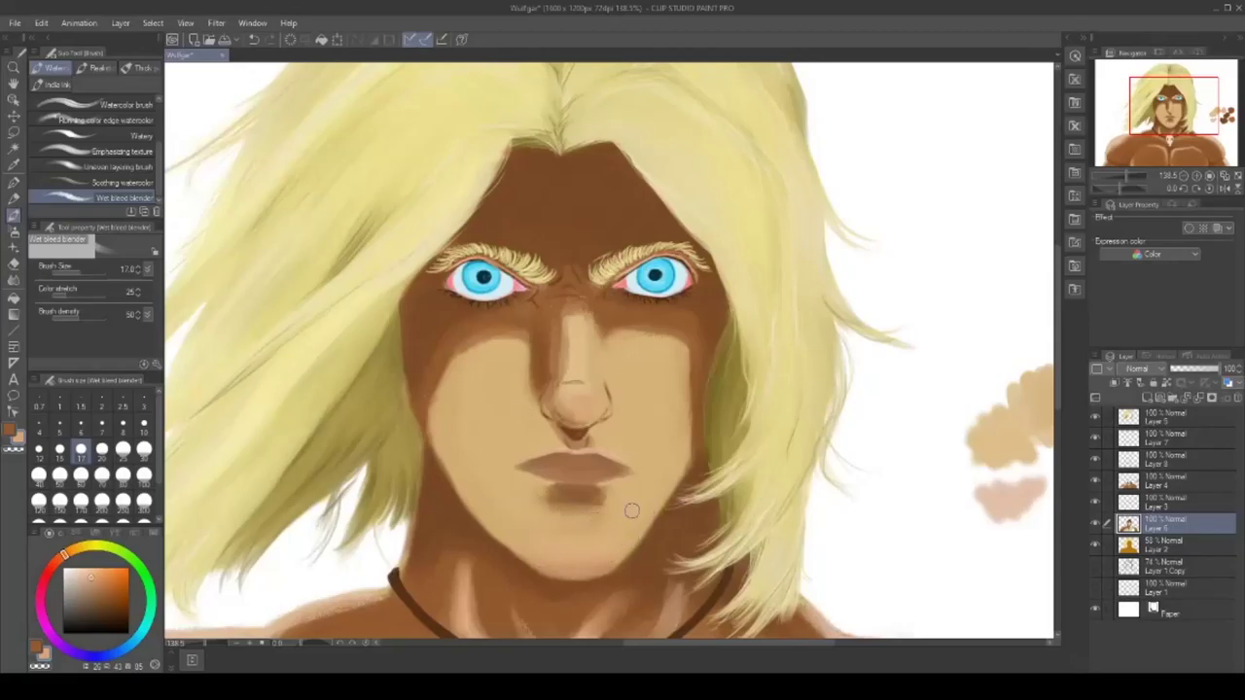
pyautogui.moveTo(213, 643); pyautogui.dragTo(199, 645)
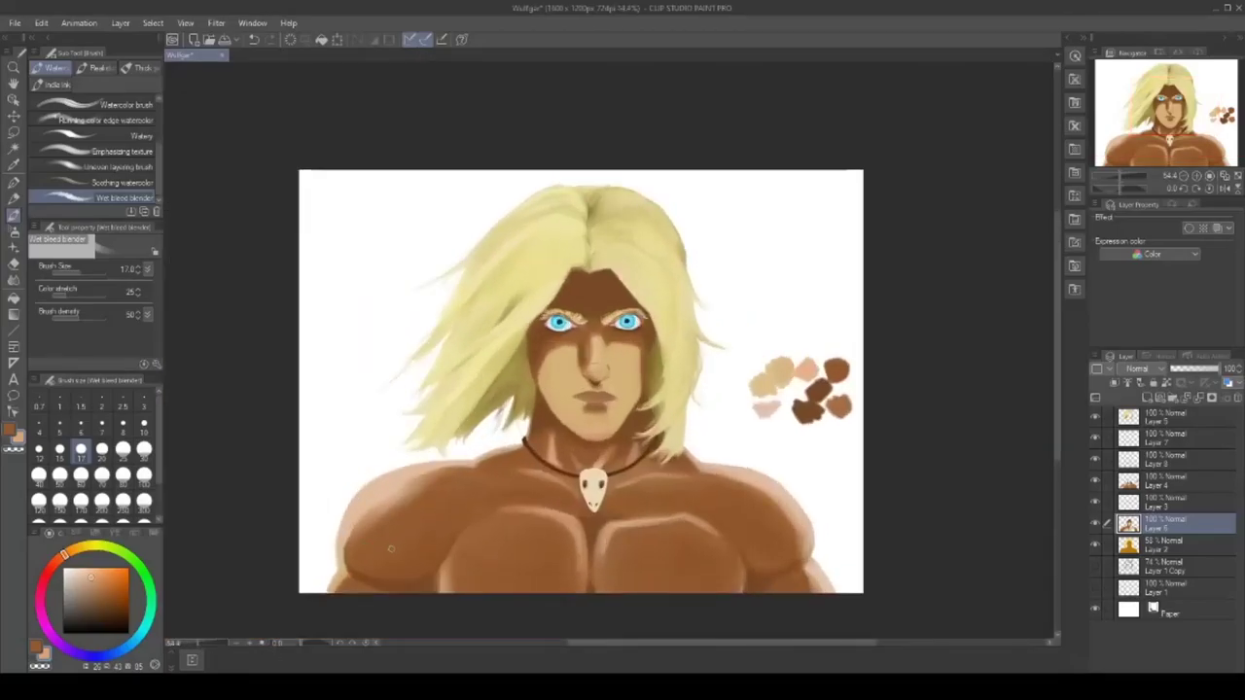